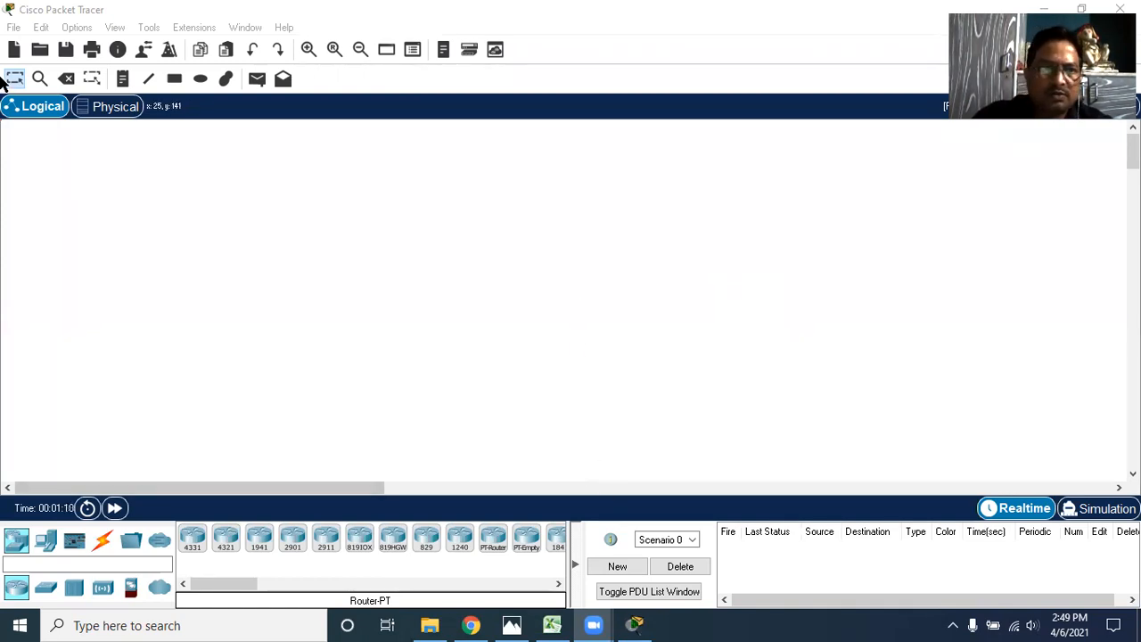
- Place a text note near the workspace's upper-left corner reading "Exp-6: DHCP Server"
left_click(123, 79)
left_click(11, 131)
type("E")
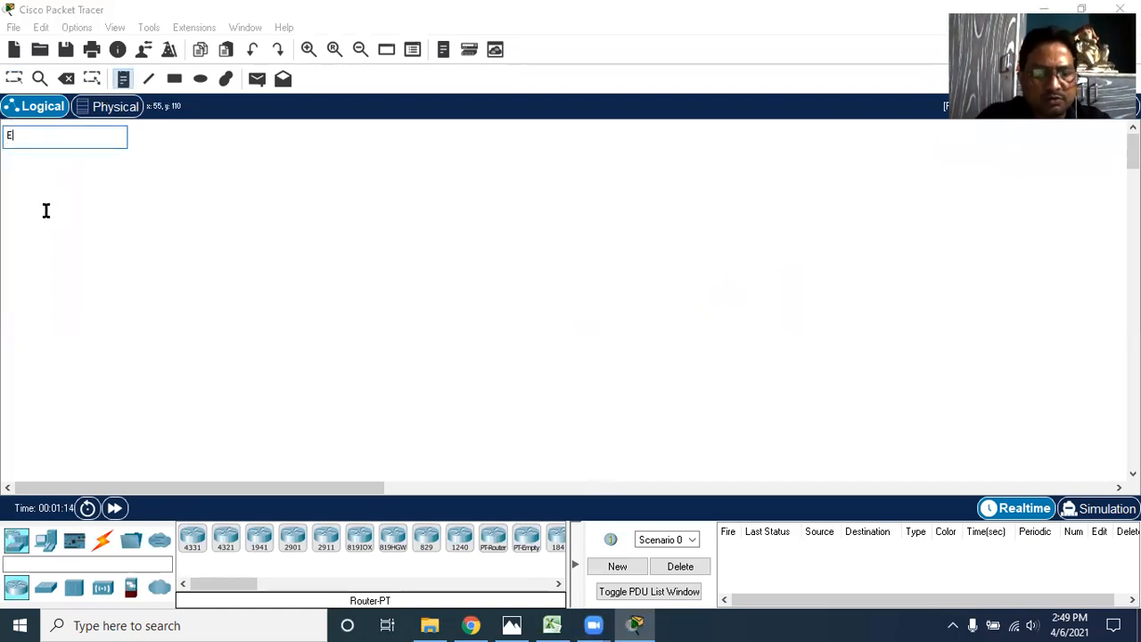
type("xp-6")
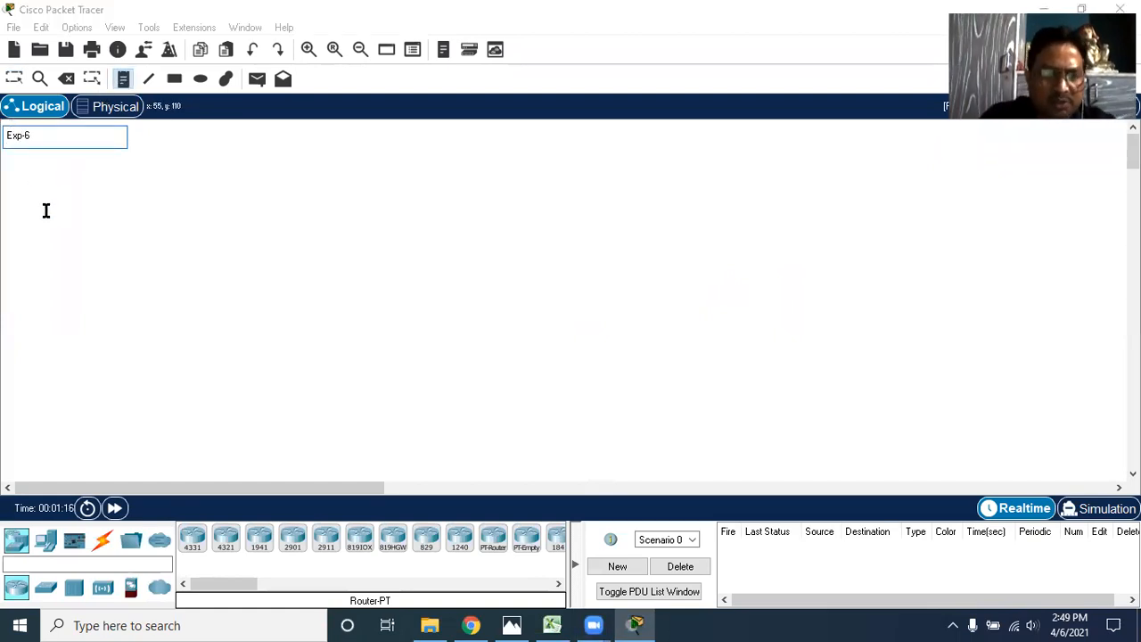
type(": DHC")
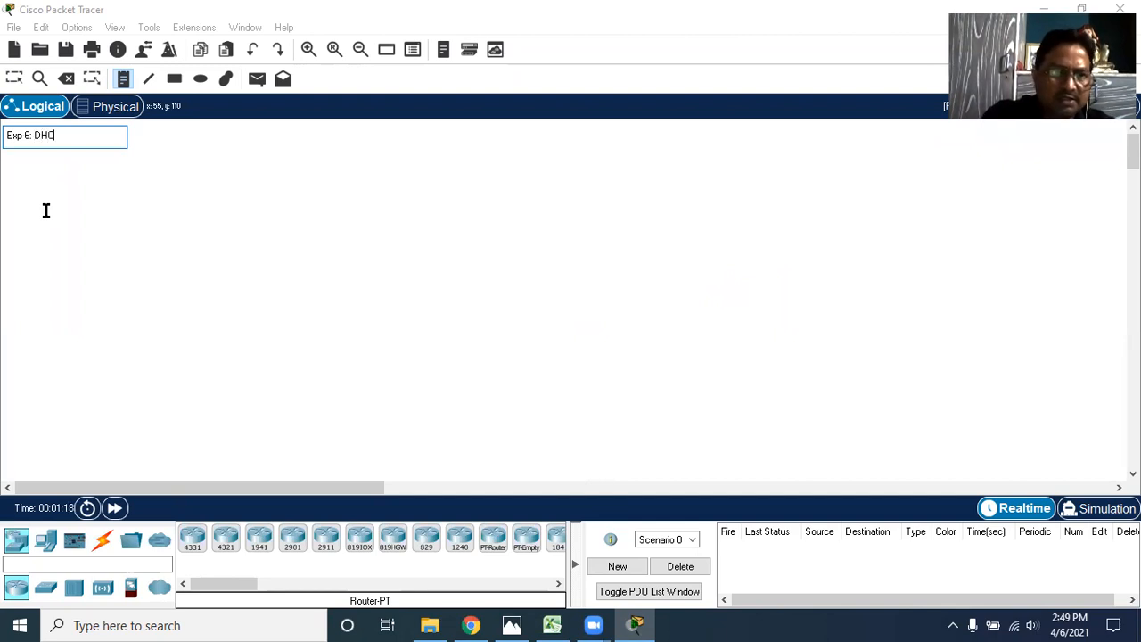
type("P Servaer")
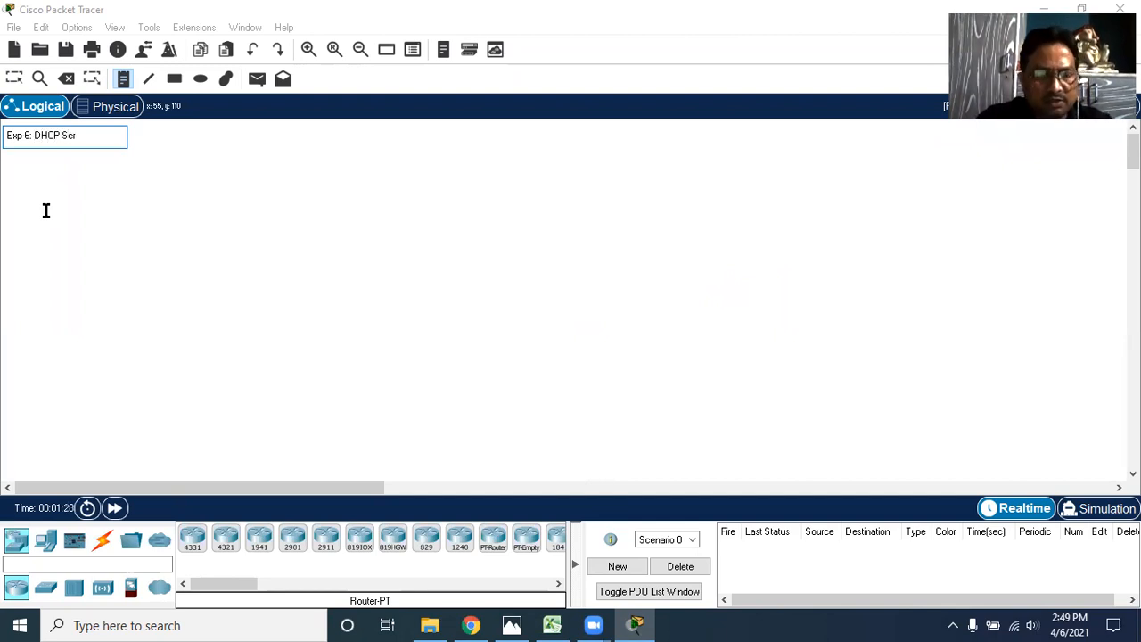
key("BackSpace")
key("BackSpace")
key("BackSpace")
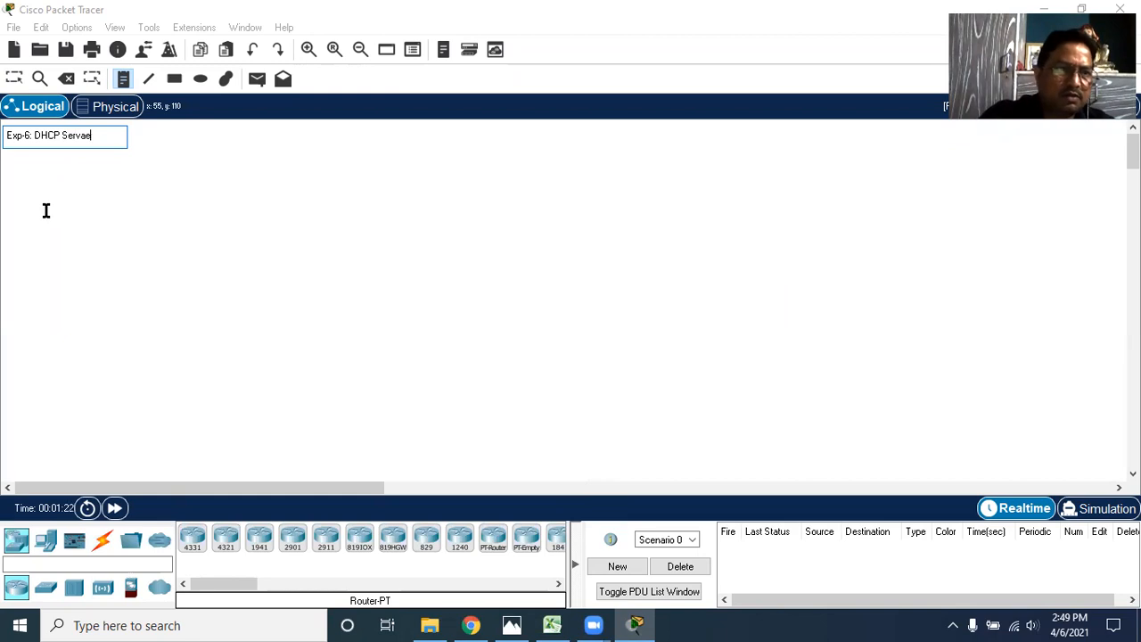
type("er")
- Insert "Implement the" before "DHCP Server" in the note, with a line break after it, and finish editing
key("Left")
key("Left")
key("Left")
key("Left")
key("Left")
key("Left")
key("Left")
key("Left")
key("Left")
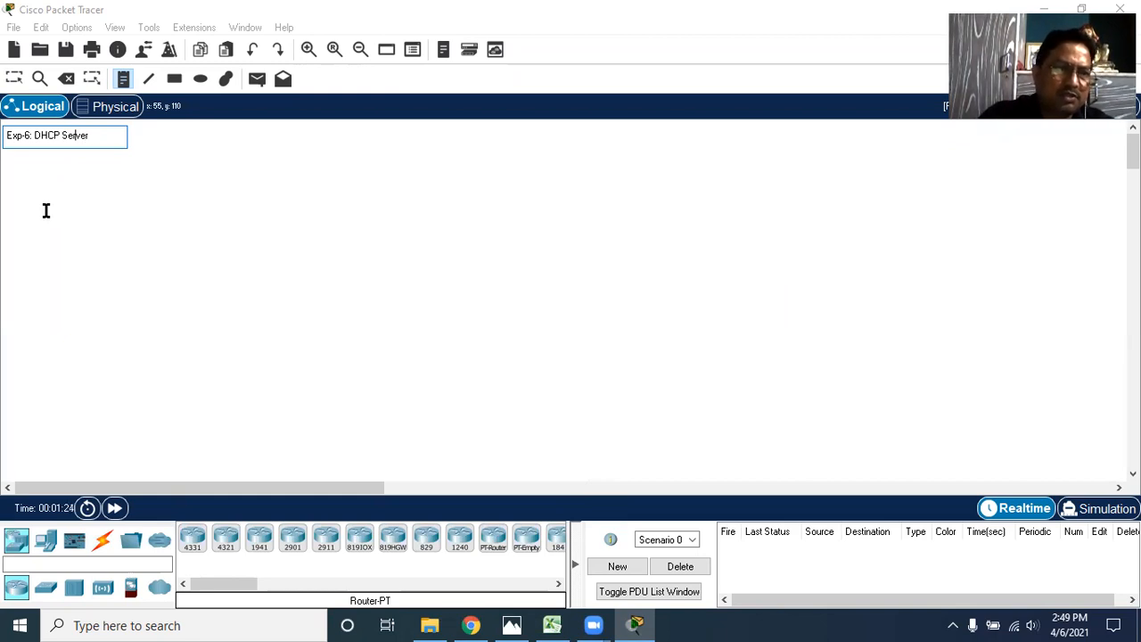
type("Implement the")
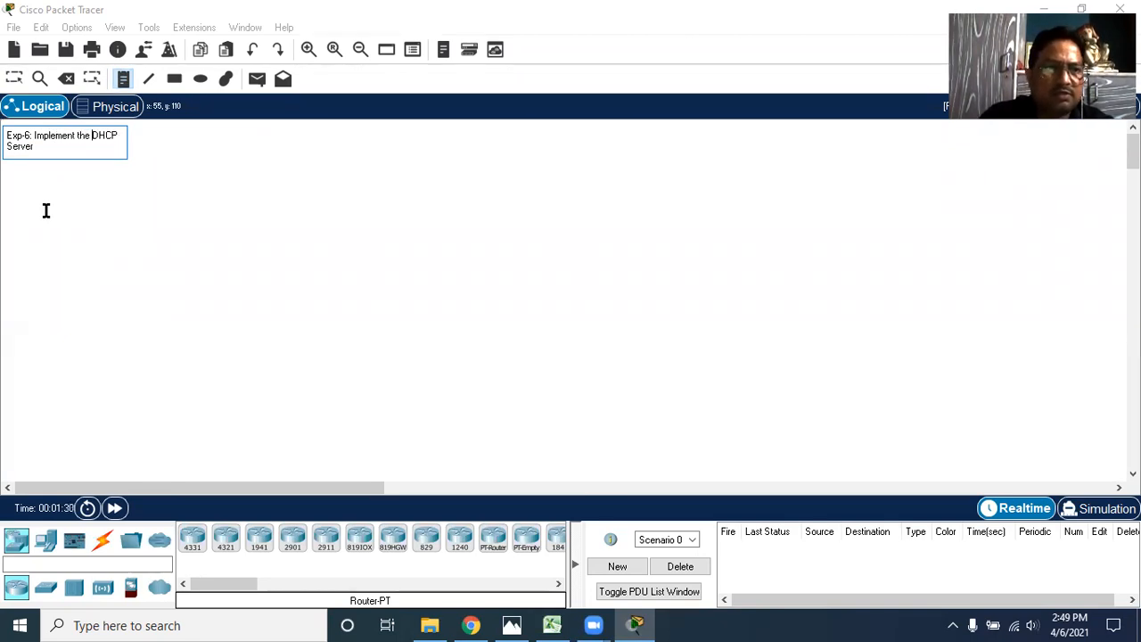
key("Return")
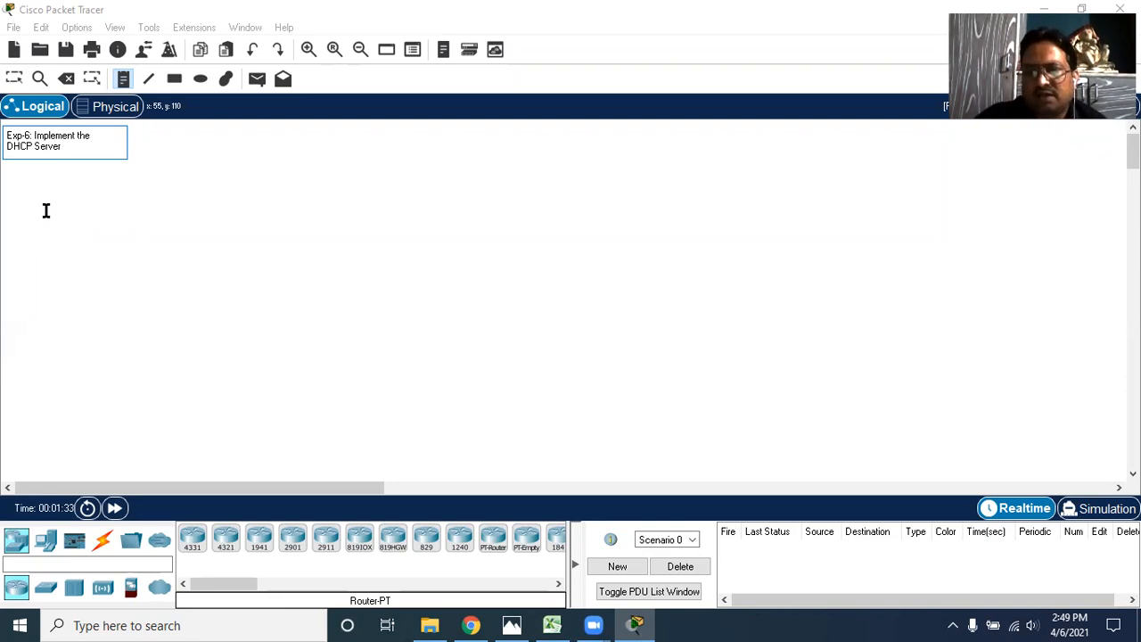
left_click(869, 15)
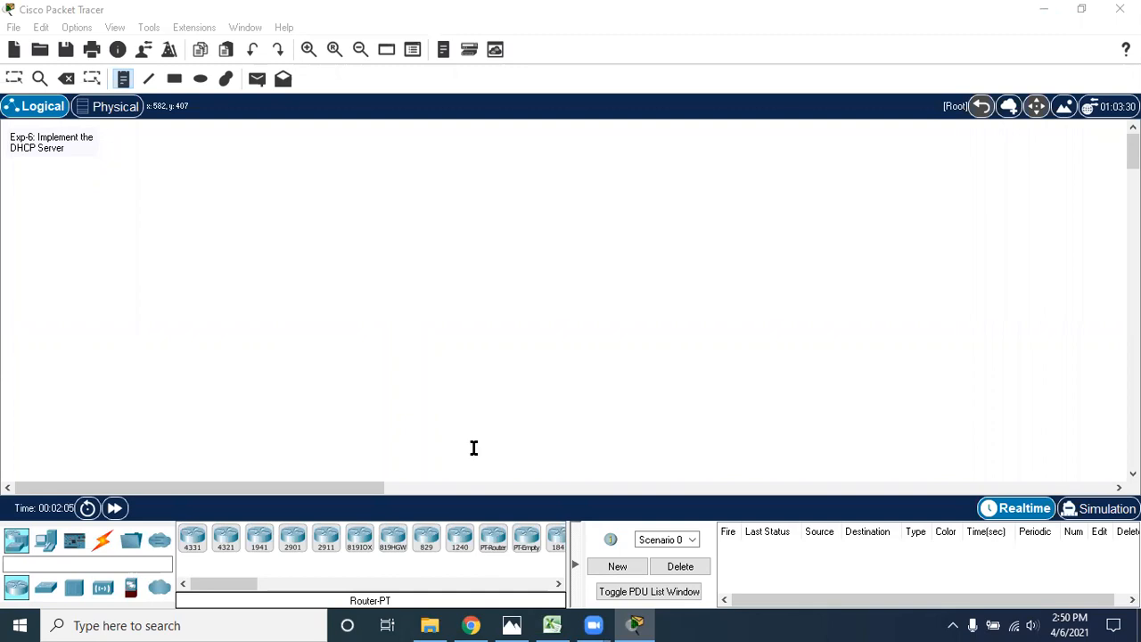
left_click(596, 303)
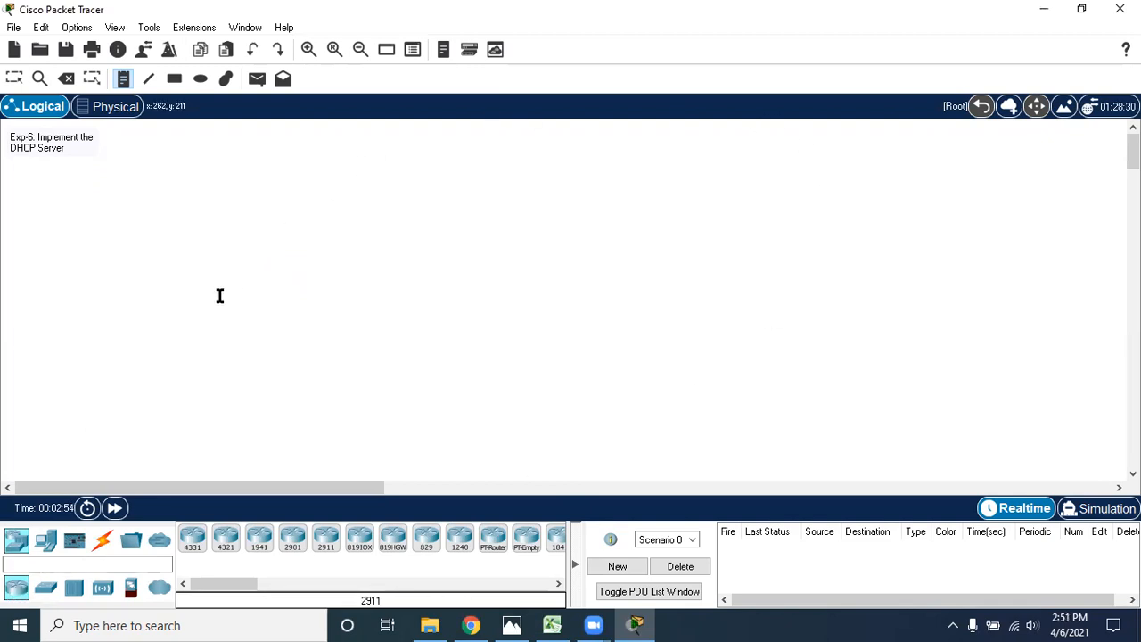
- Place a 1941 router in the workspace below and right of the note, and return to the selection tool
left_click_drag(10, 589, 192, 283)
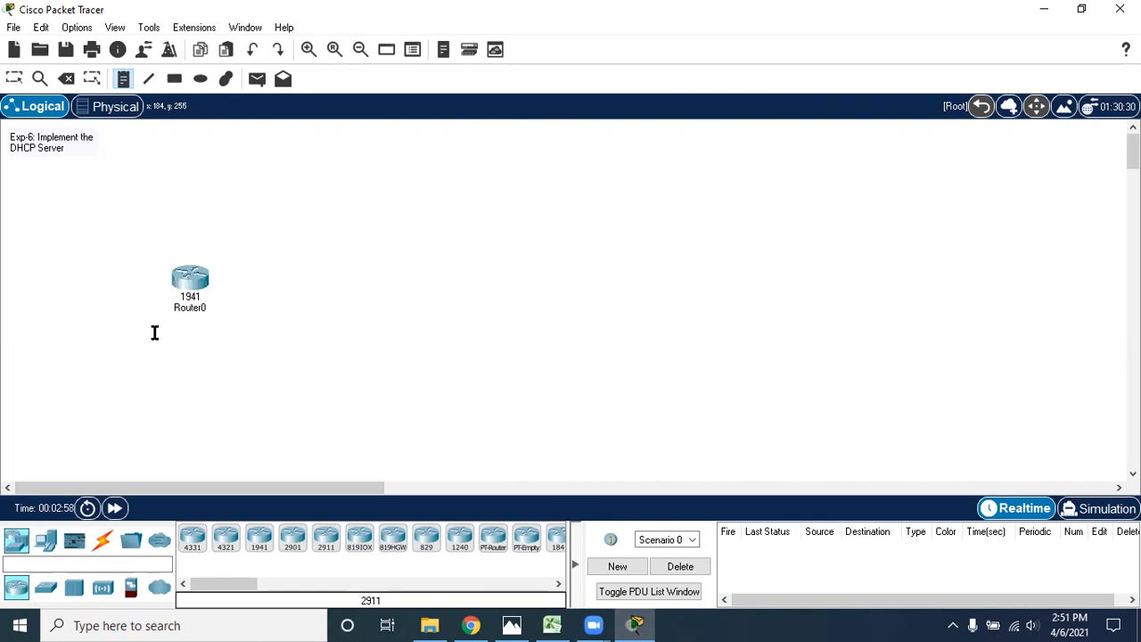
left_click(186, 294)
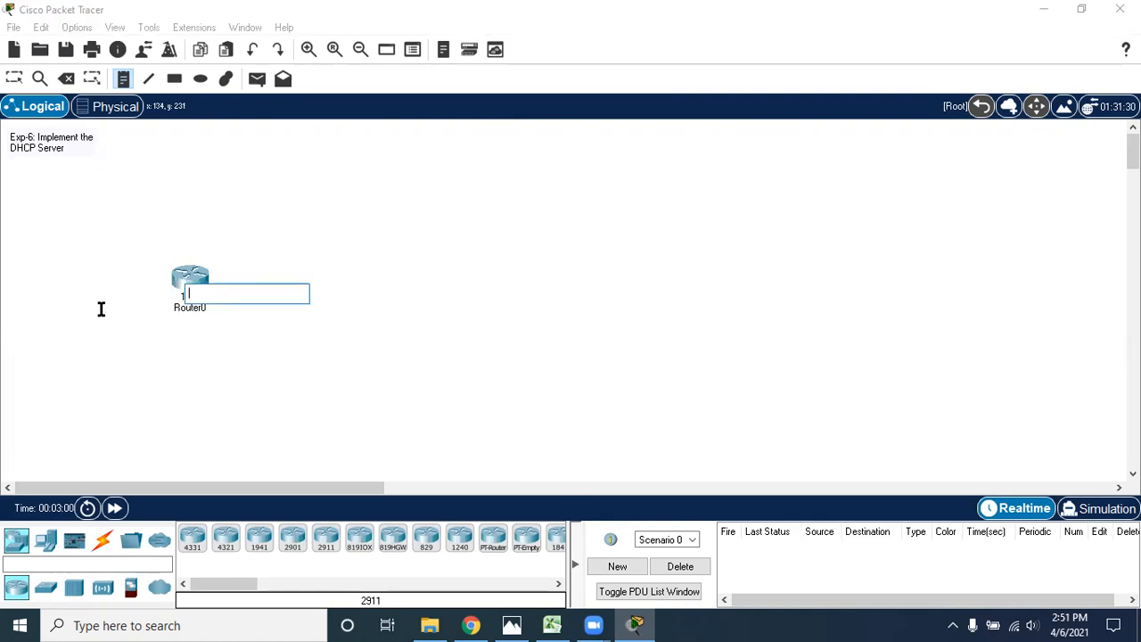
left_click(12, 78)
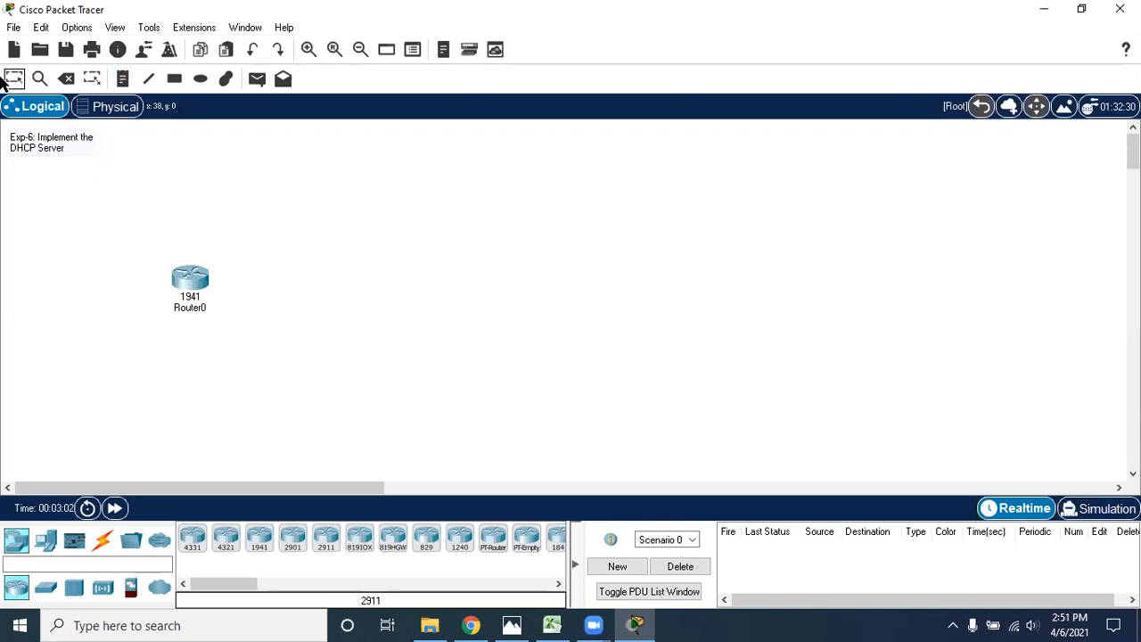
- Examine the 1941 router's physical modules and the interfaces in its configuration, then close its window
left_click(186, 280)
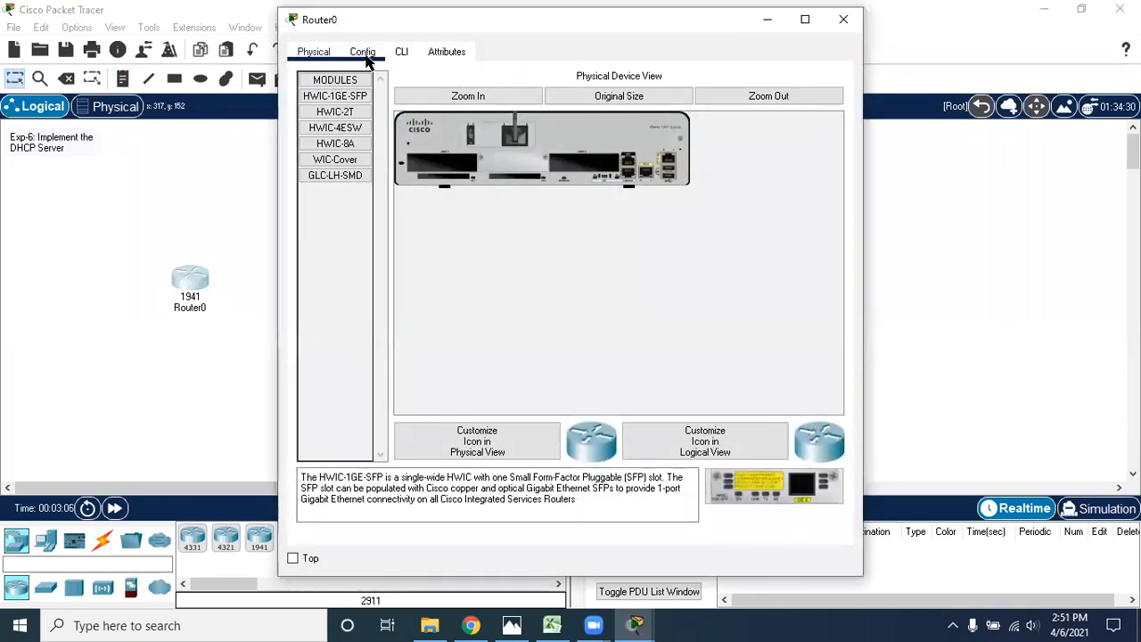
left_click(364, 53)
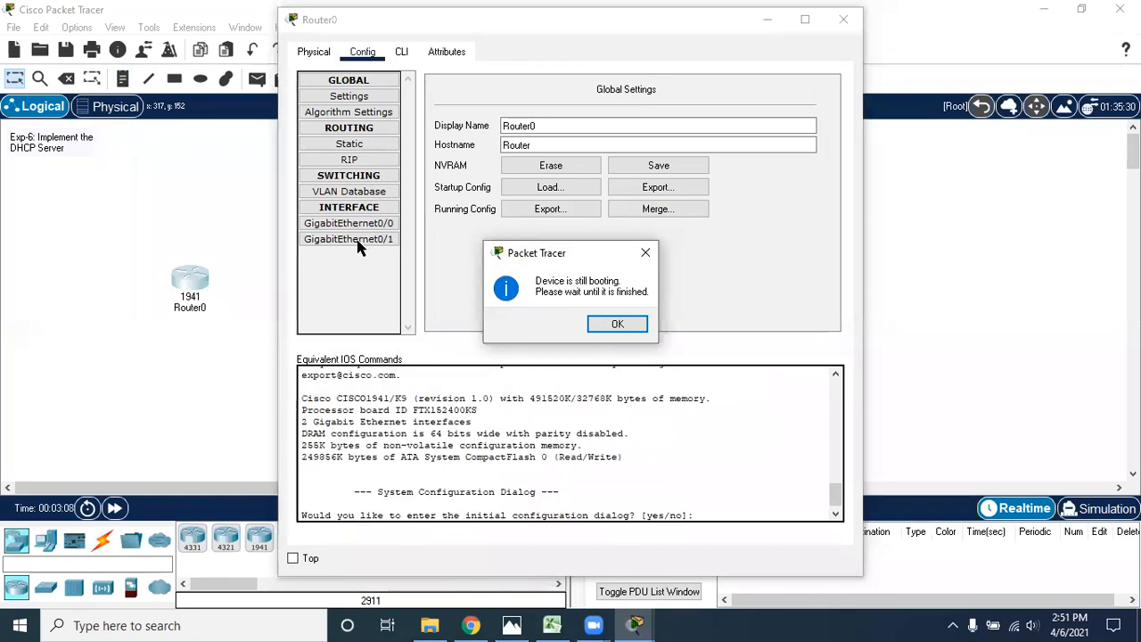
left_click(617, 325)
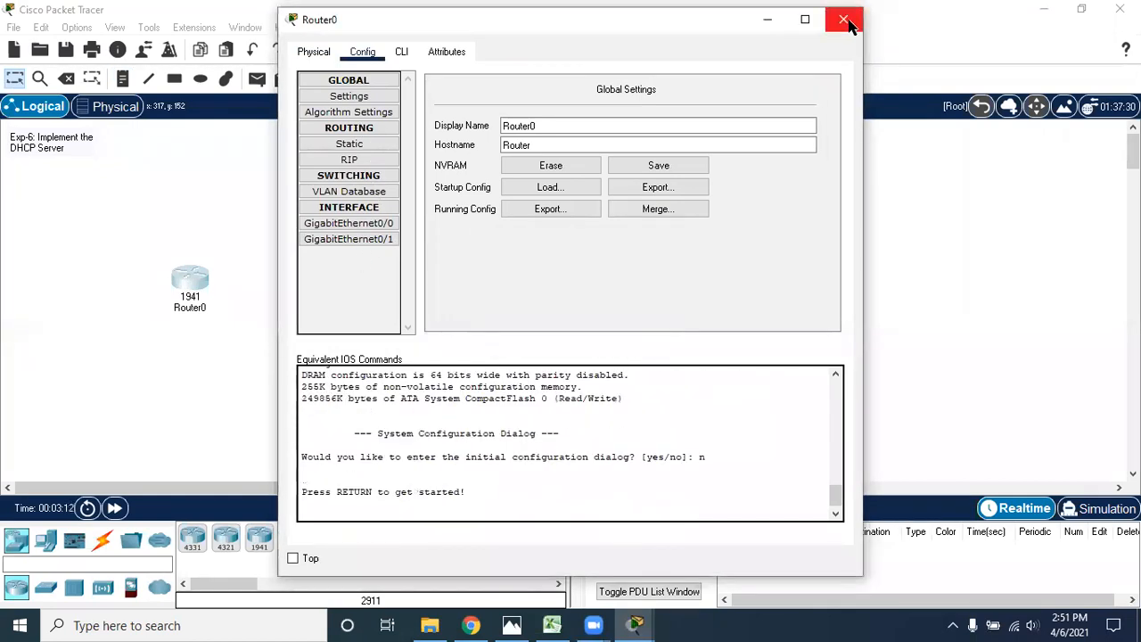
left_click(843, 20)
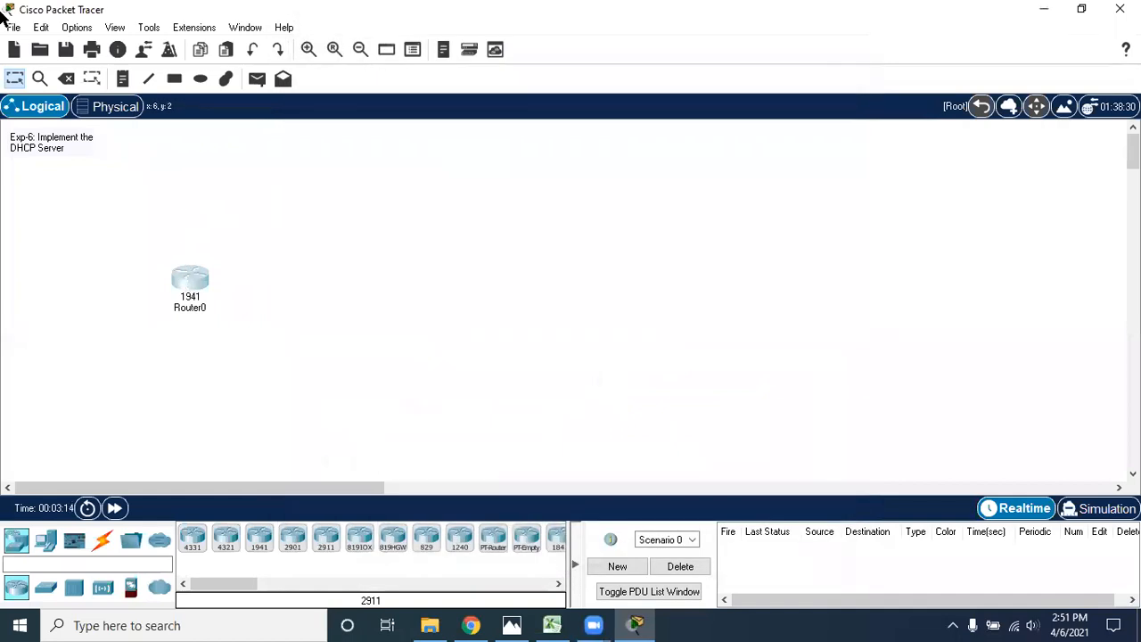
- Delete the 1941 router from the workspace
left_click(66, 79)
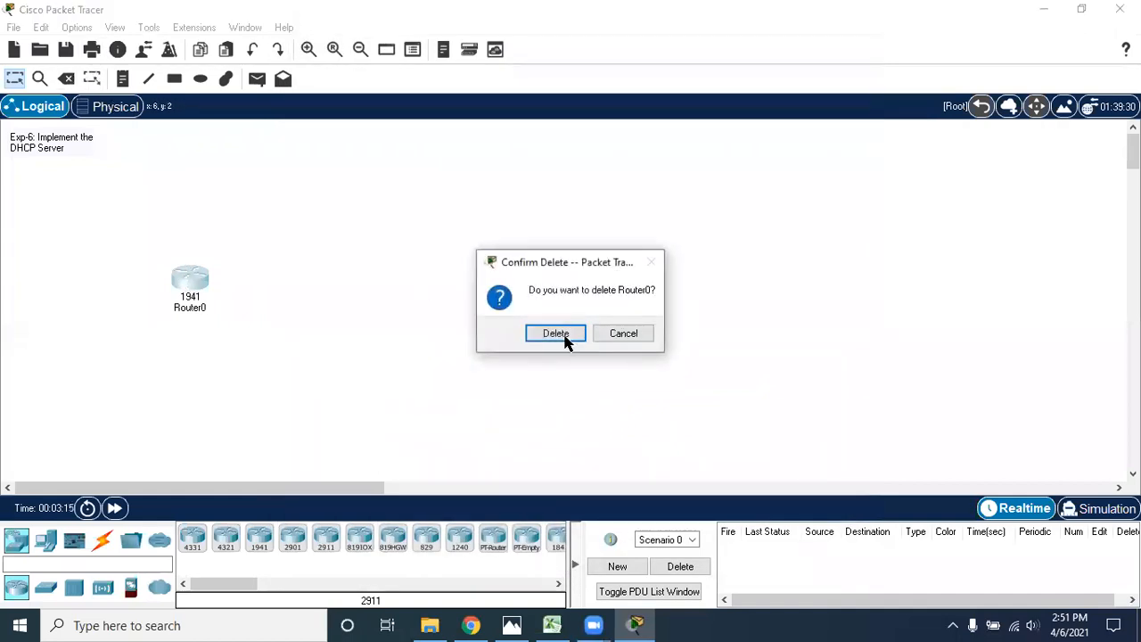
left_click(563, 339)
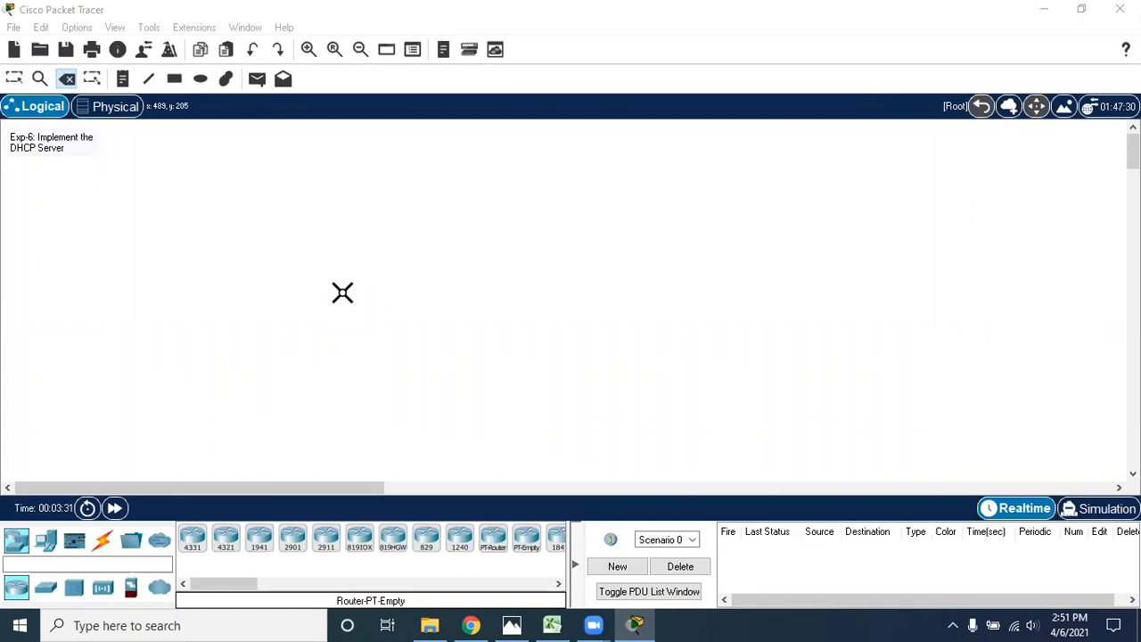
scroll(346, 311, "down", 1)
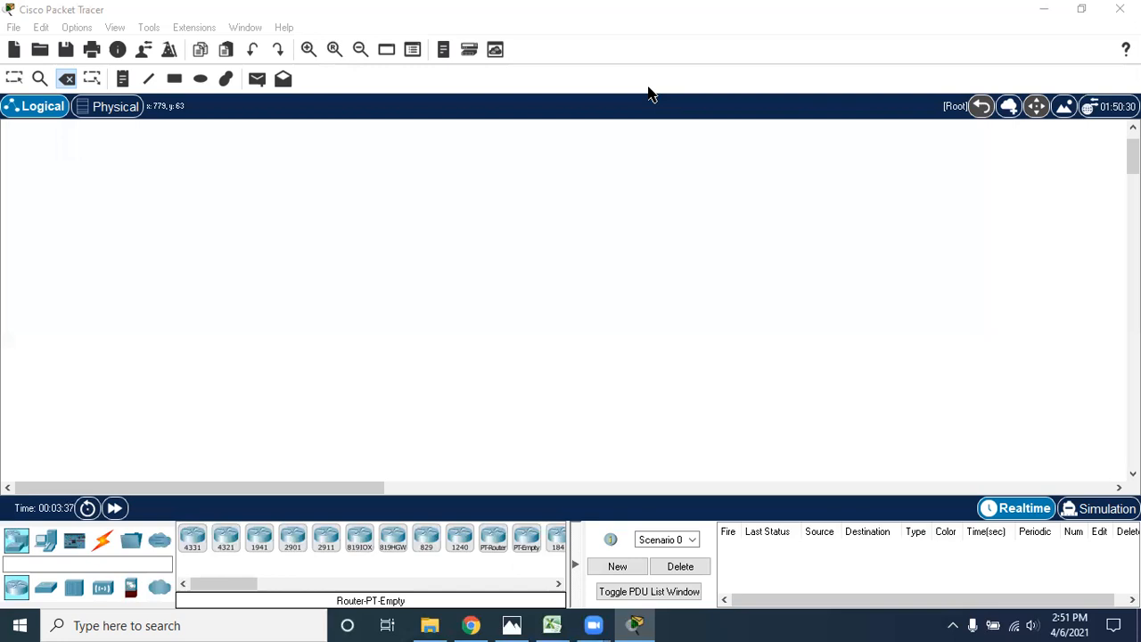
key("ctrl+z")
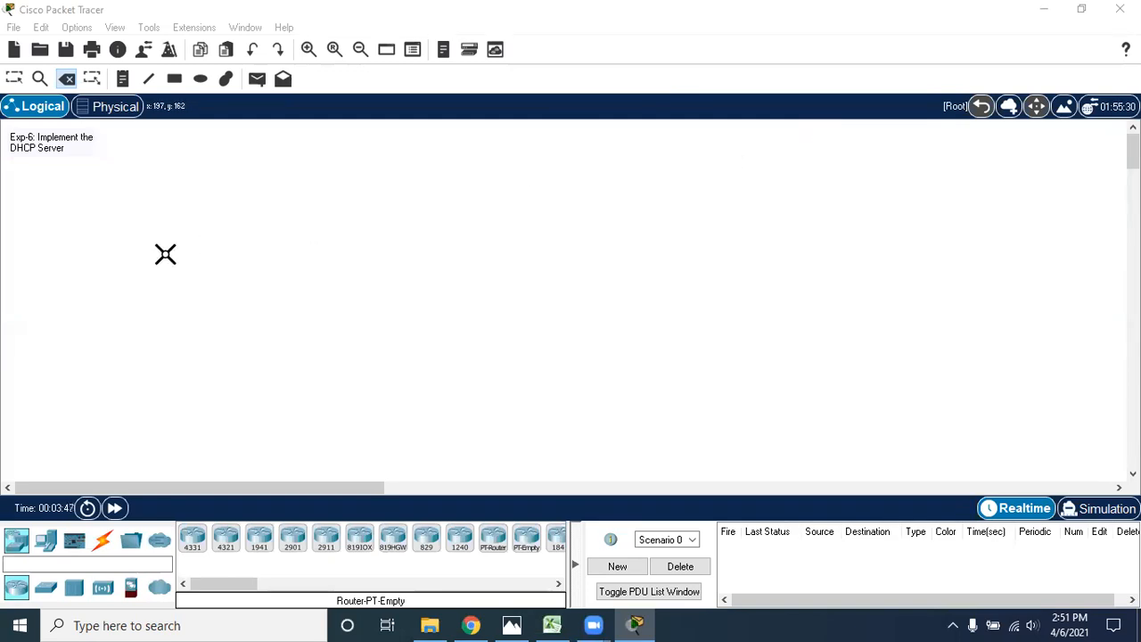
- Place a 4331 router below and right of the note, and a 2960 switch to the right of the router
left_click(14, 80)
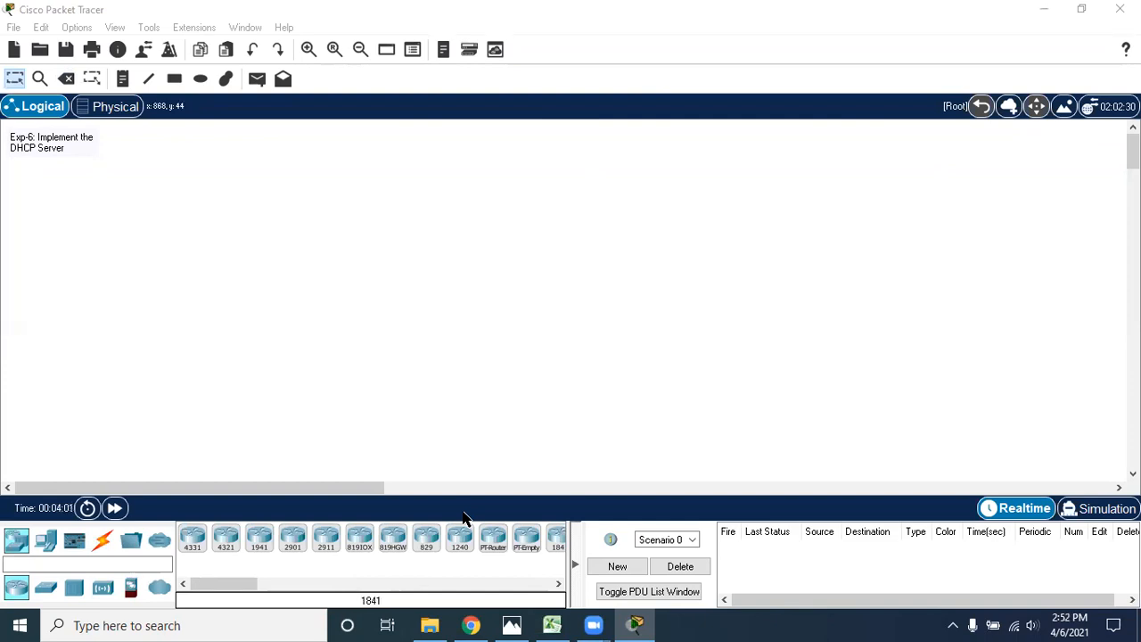
left_click(193, 542)
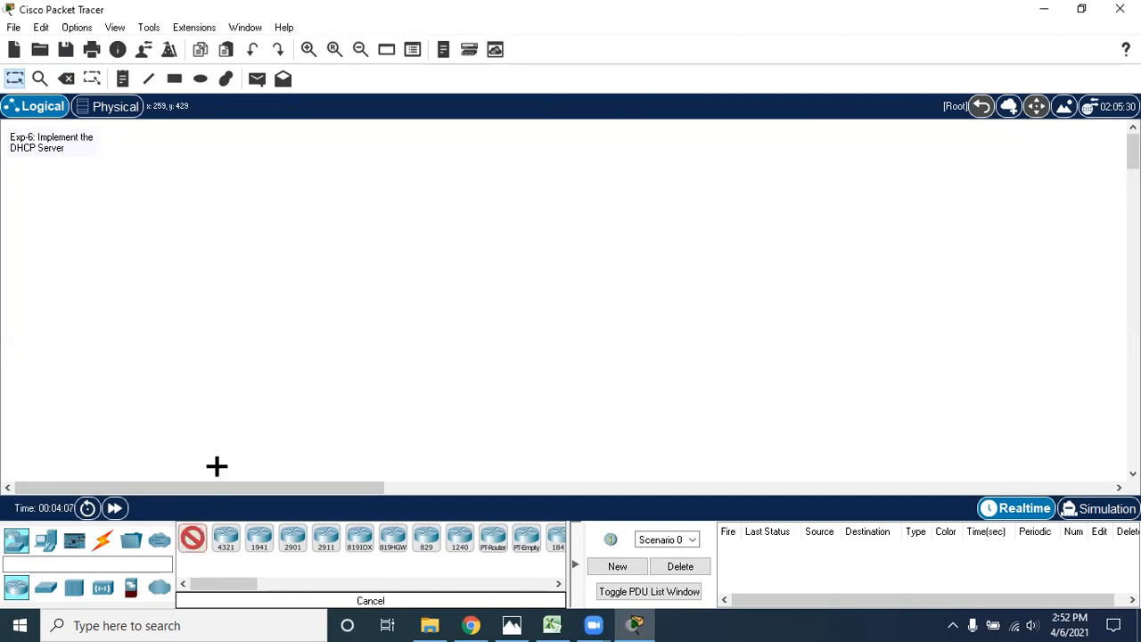
left_click(218, 282)
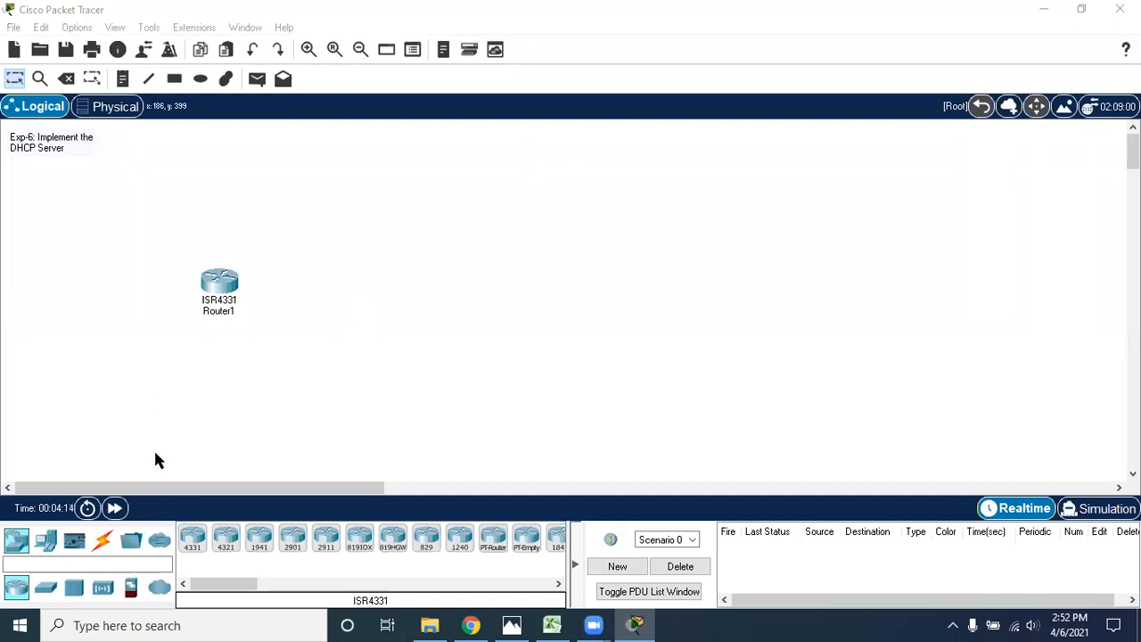
left_click(42, 590)
left_click(193, 540)
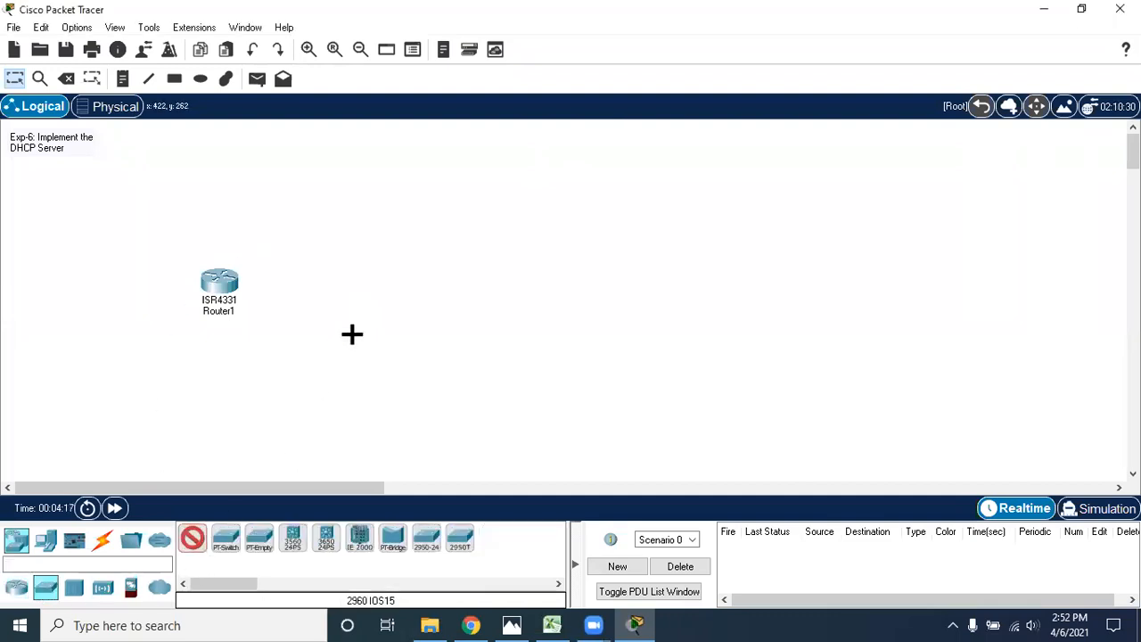
left_click(435, 286)
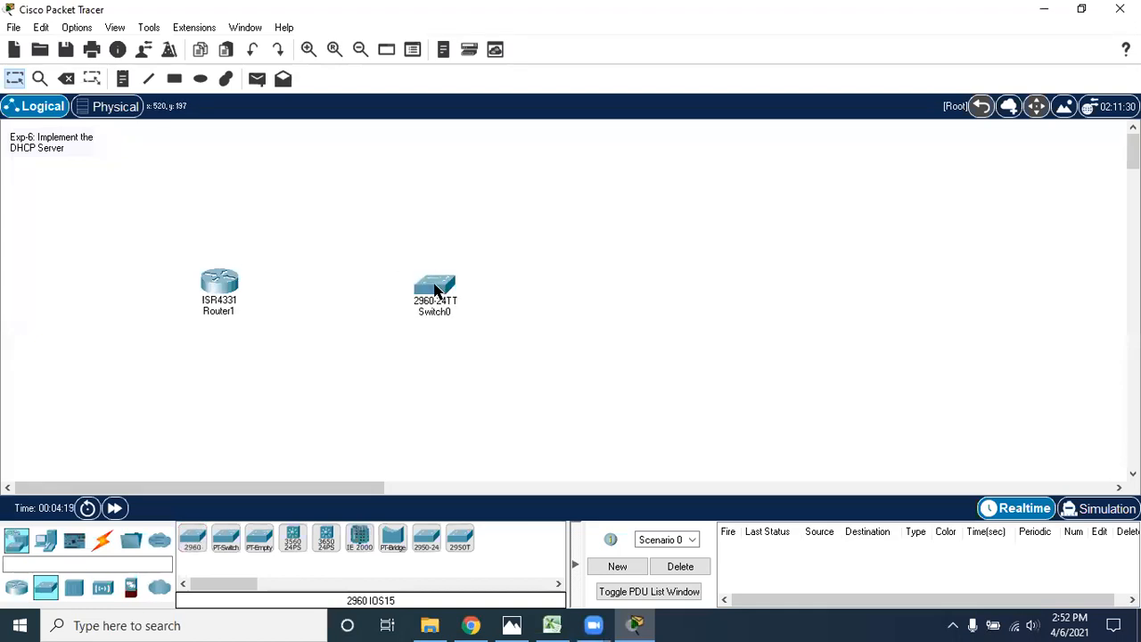
- Place four PCs in a vertical column to the right of the switch, and shift the third one slightly down
left_click(46, 541)
left_click(193, 546)
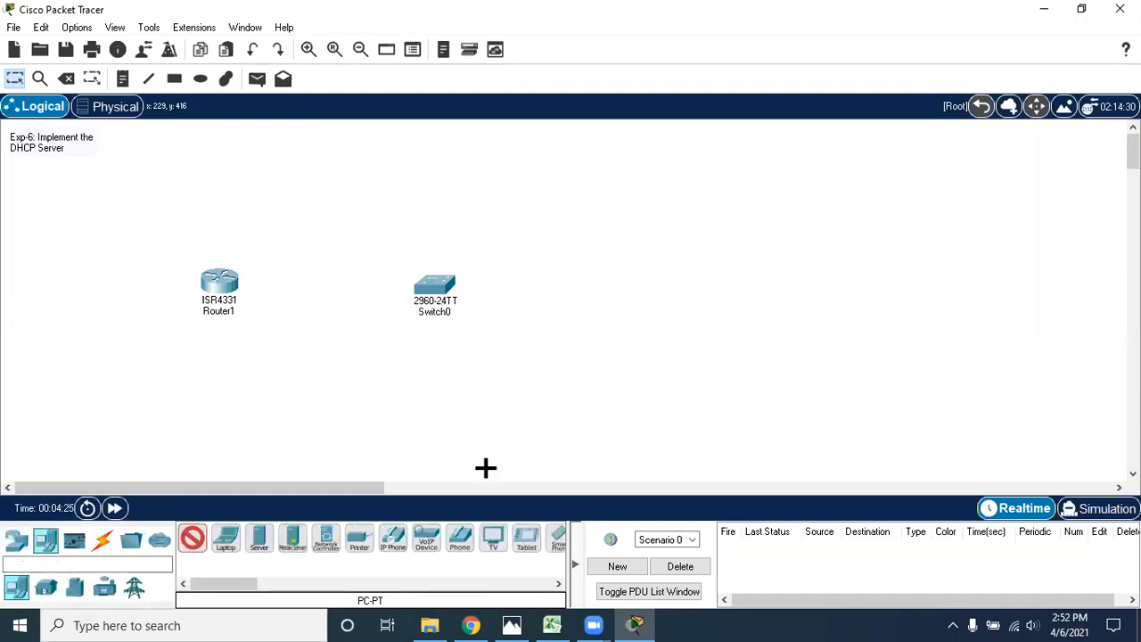
left_click(701, 140)
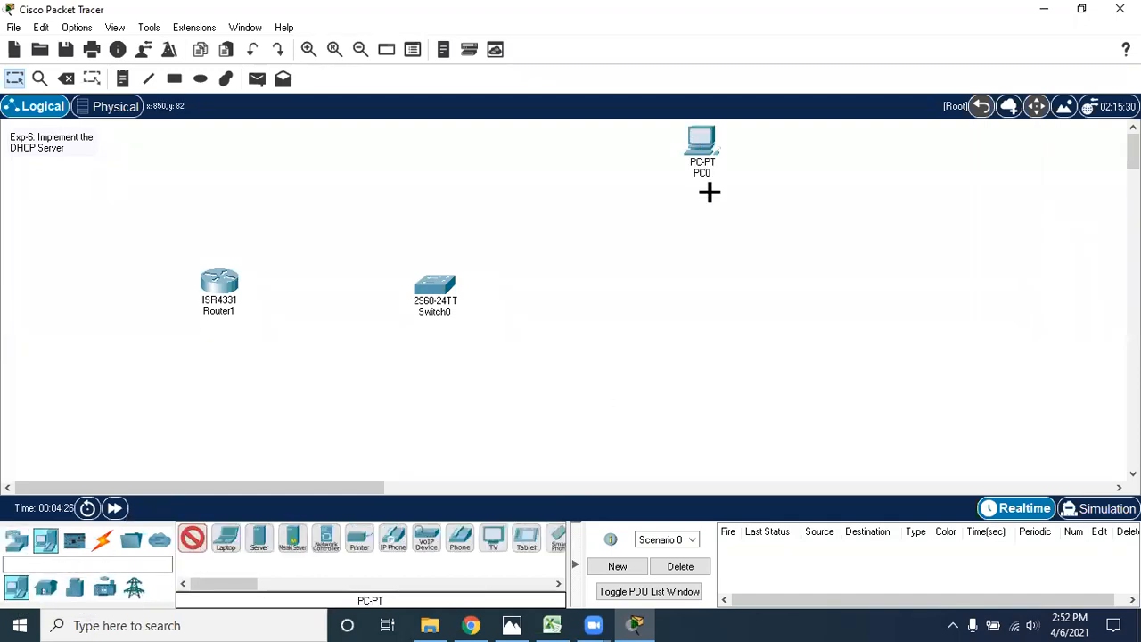
left_click(701, 223)
left_click(703, 306)
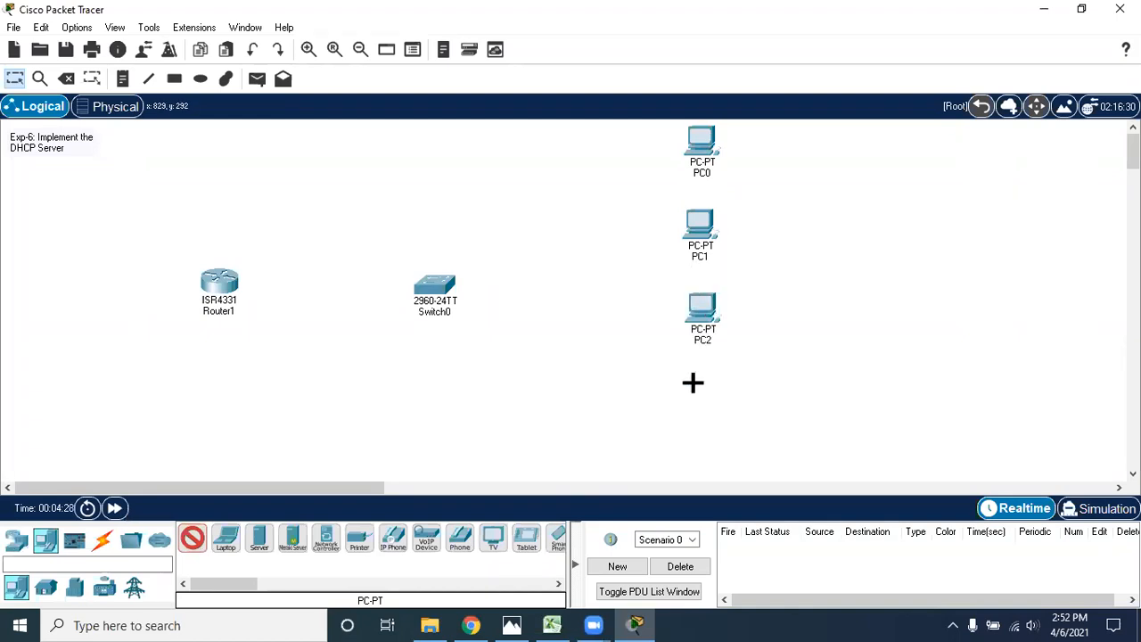
left_click(704, 424)
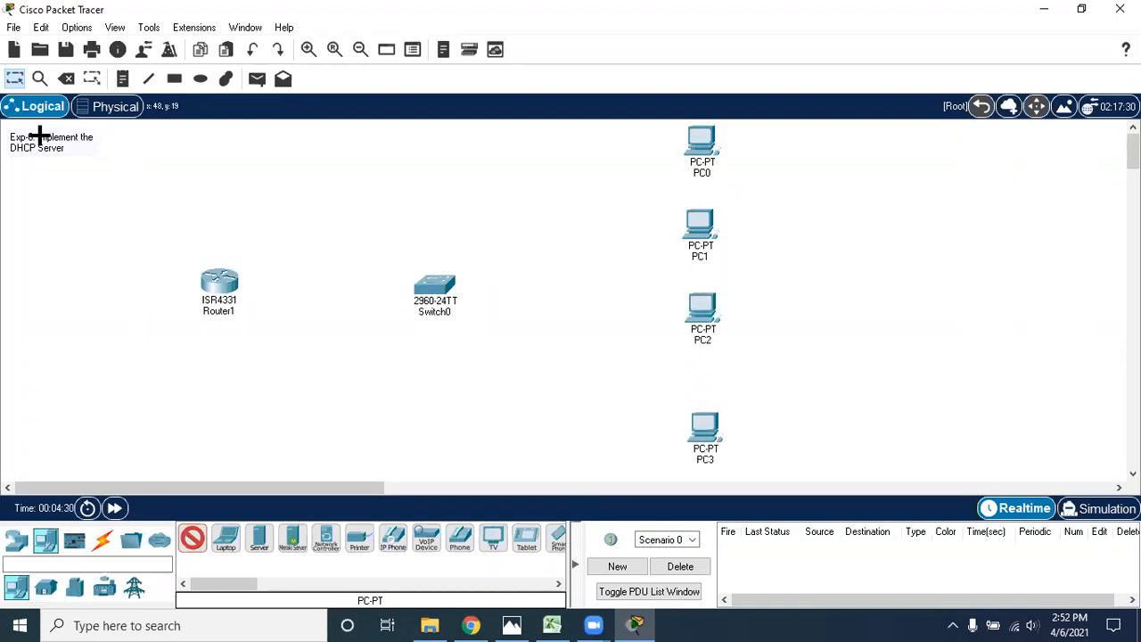
left_click(14, 78)
left_click_drag(701, 308, 700, 321)
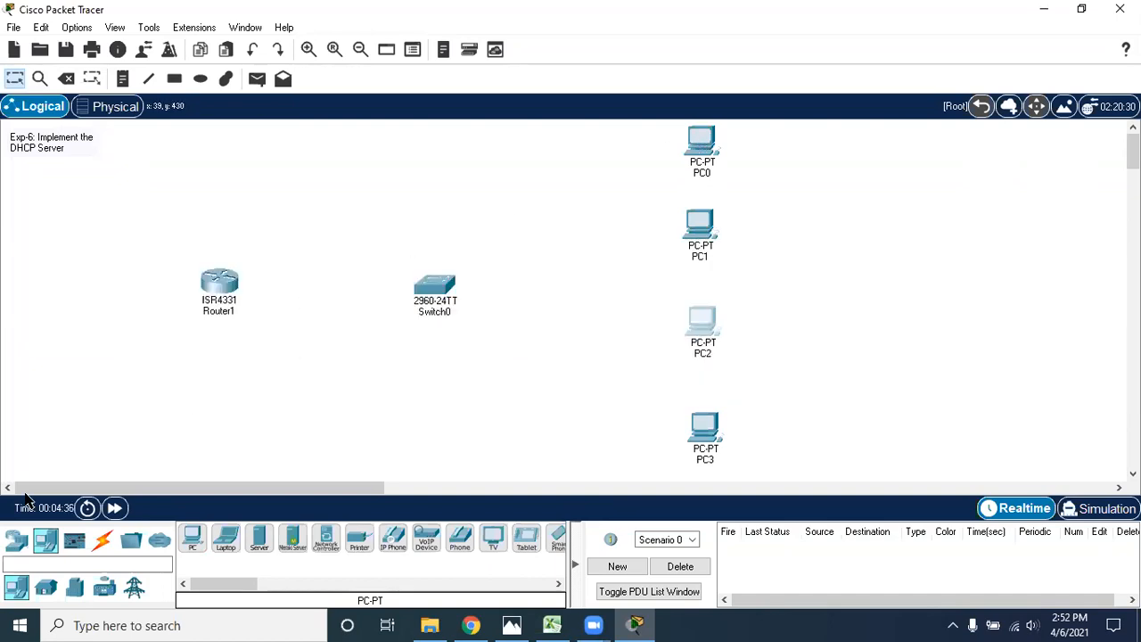
- Connect the switch to PC0 and to PC1 using the automatically chosen connection type
left_click(101, 544)
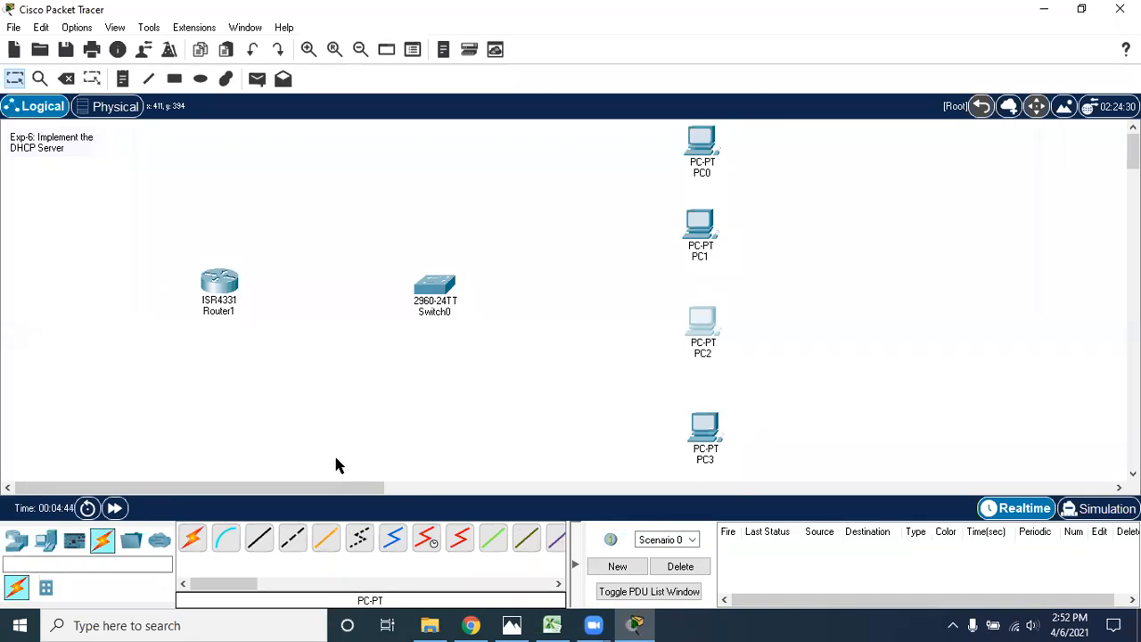
left_click(192, 537)
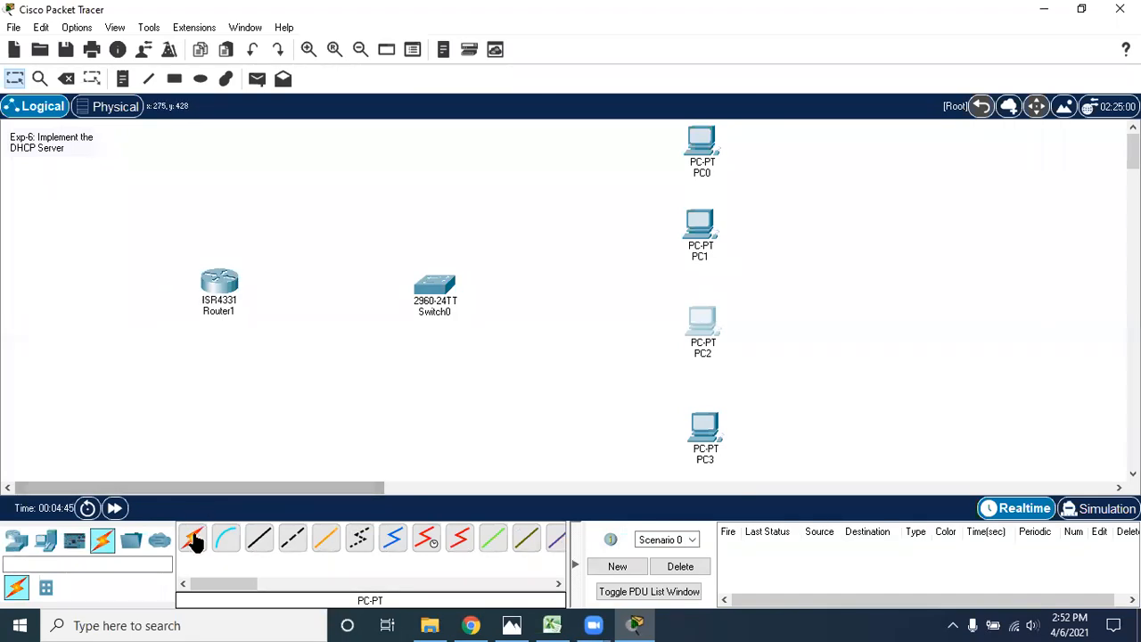
left_click(436, 285)
left_click(697, 142)
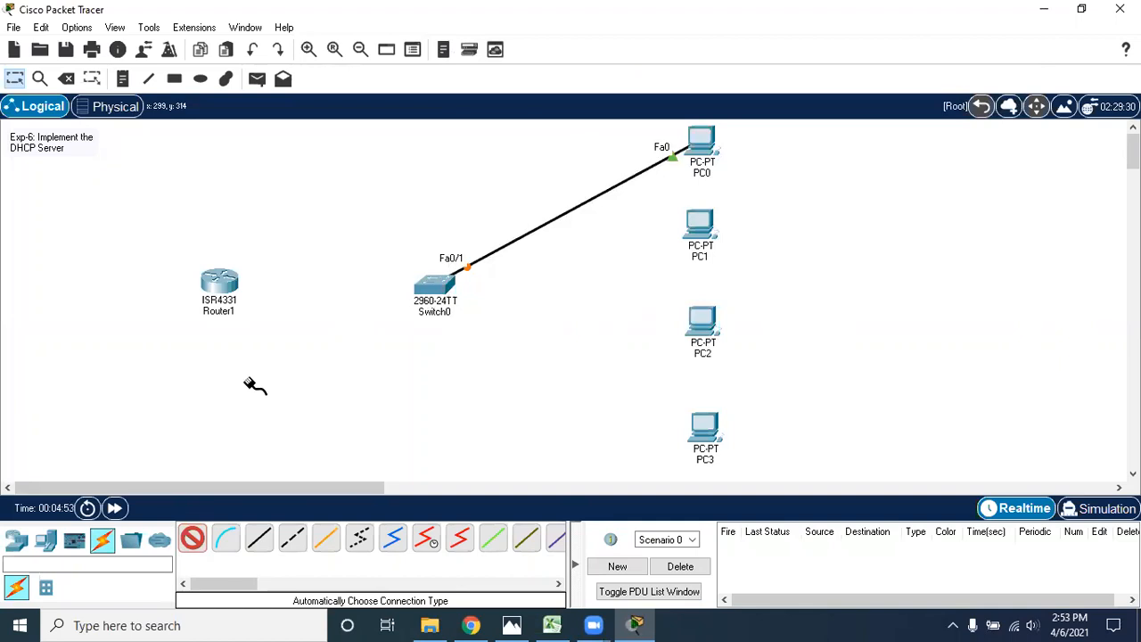
left_click(437, 287)
left_click(682, 227)
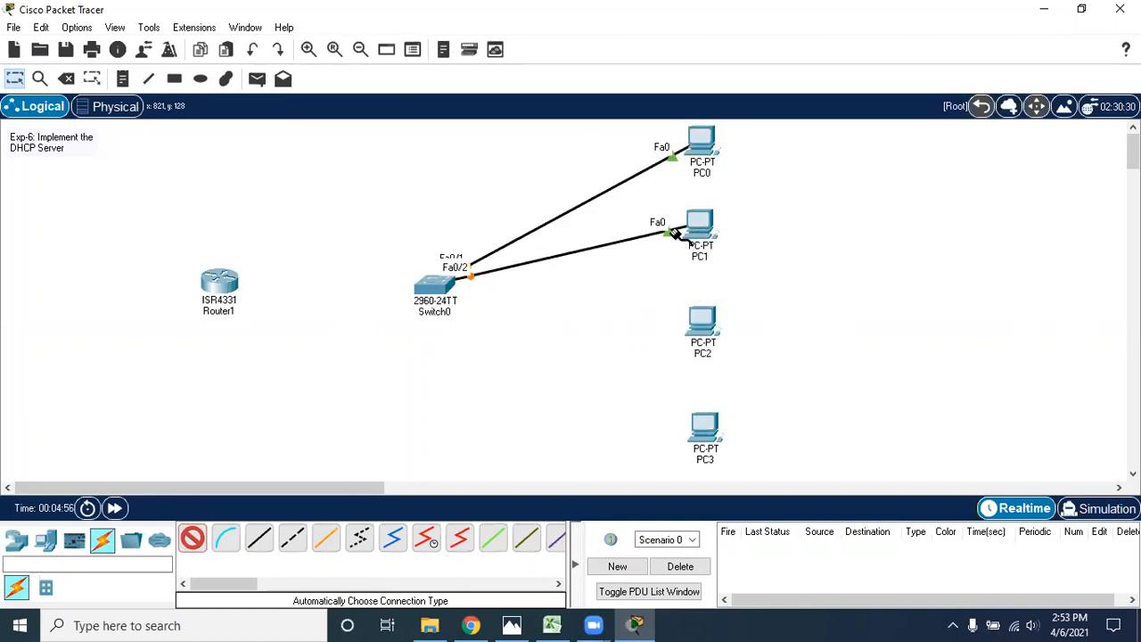
- Connect the switch to PC2 and to PC3 using the automatically chosen connection type
left_click(439, 290)
left_click(700, 318)
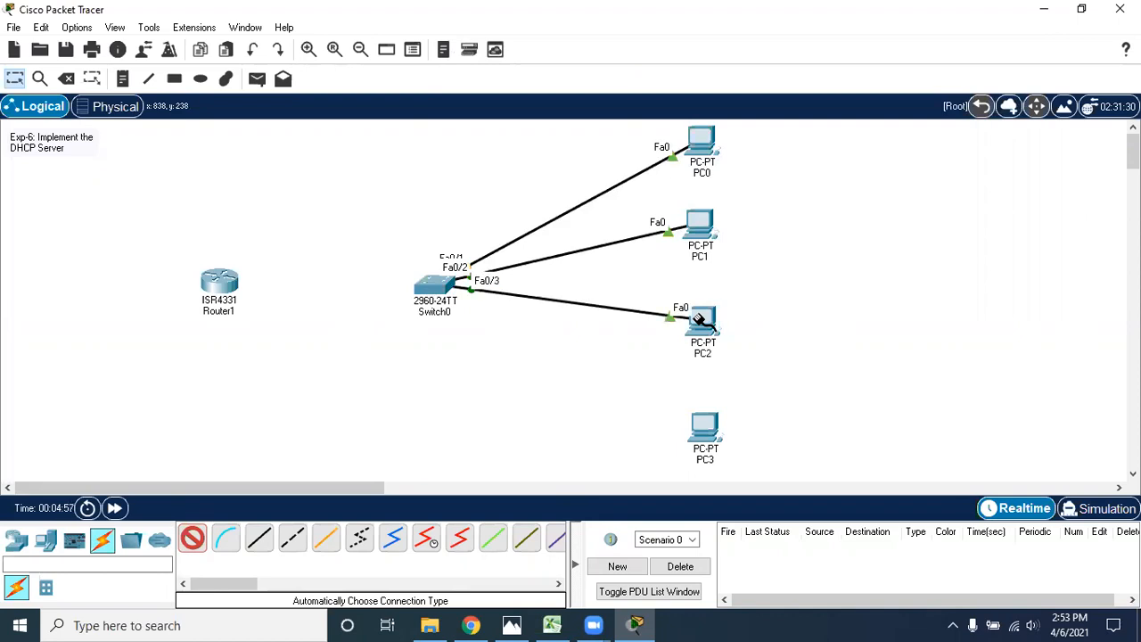
left_click(435, 287)
left_click(703, 424)
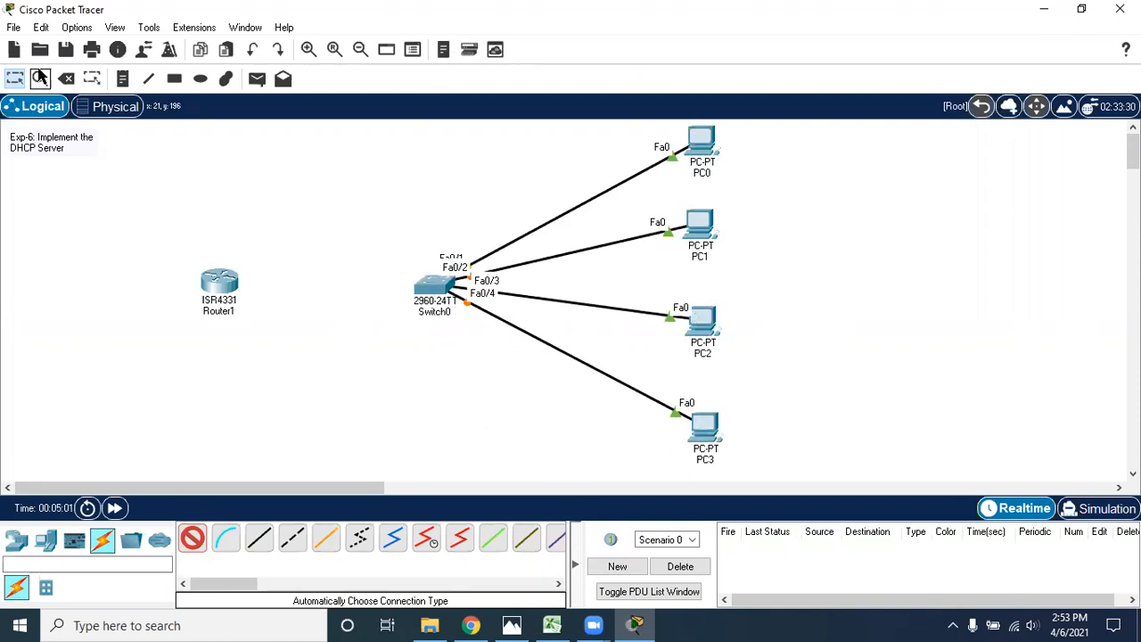
left_click(40, 79)
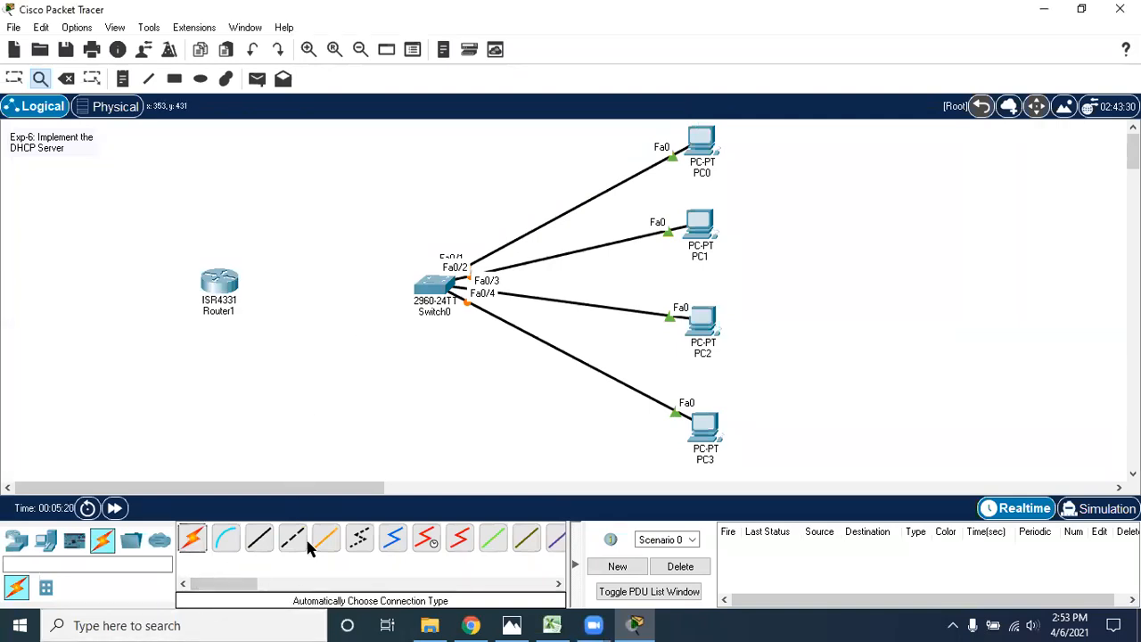
left_click(12, 80)
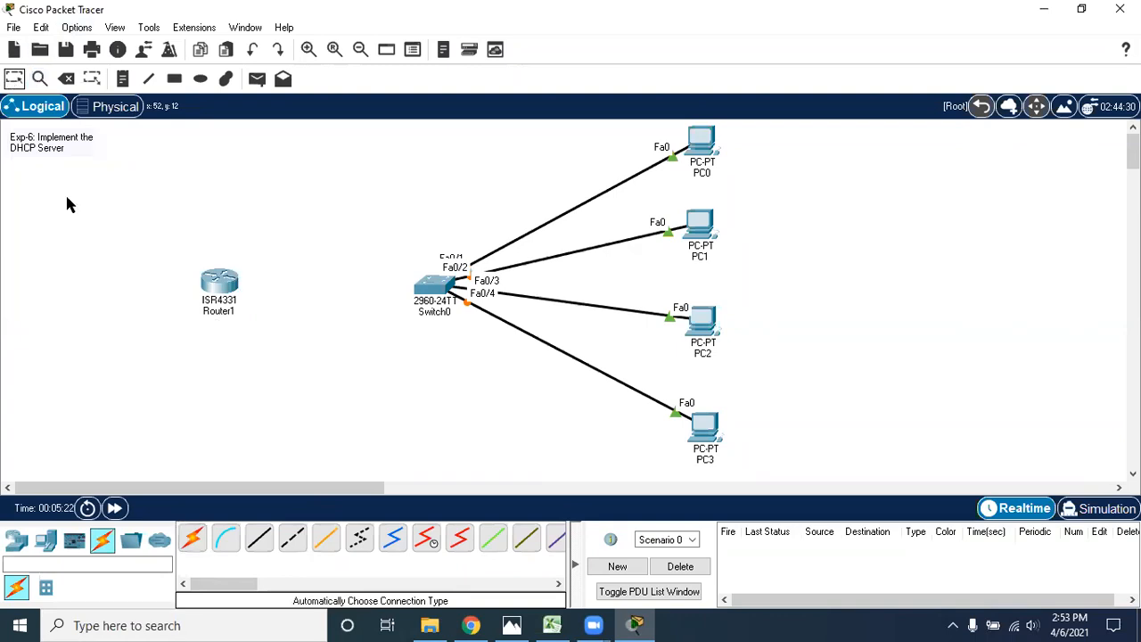
- Connect the router's GigabitEthernet0/0/0 port to the switch's GigabitEthernet0/1 port with a copper straight-through cable
left_click(258, 539)
left_click(218, 282)
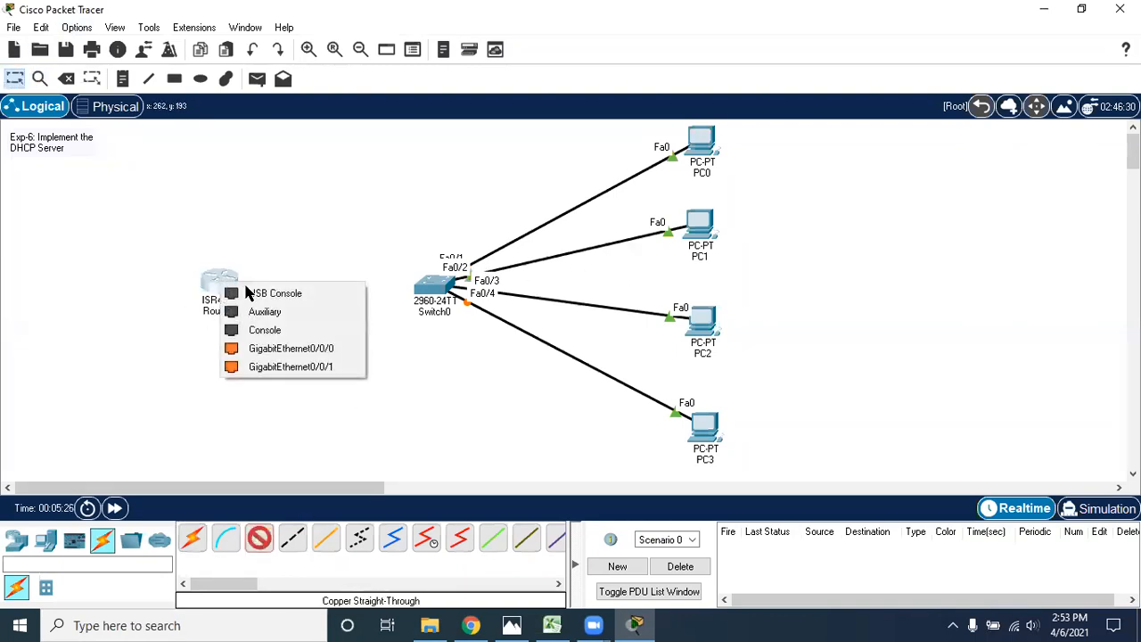
left_click(271, 347)
left_click(426, 287)
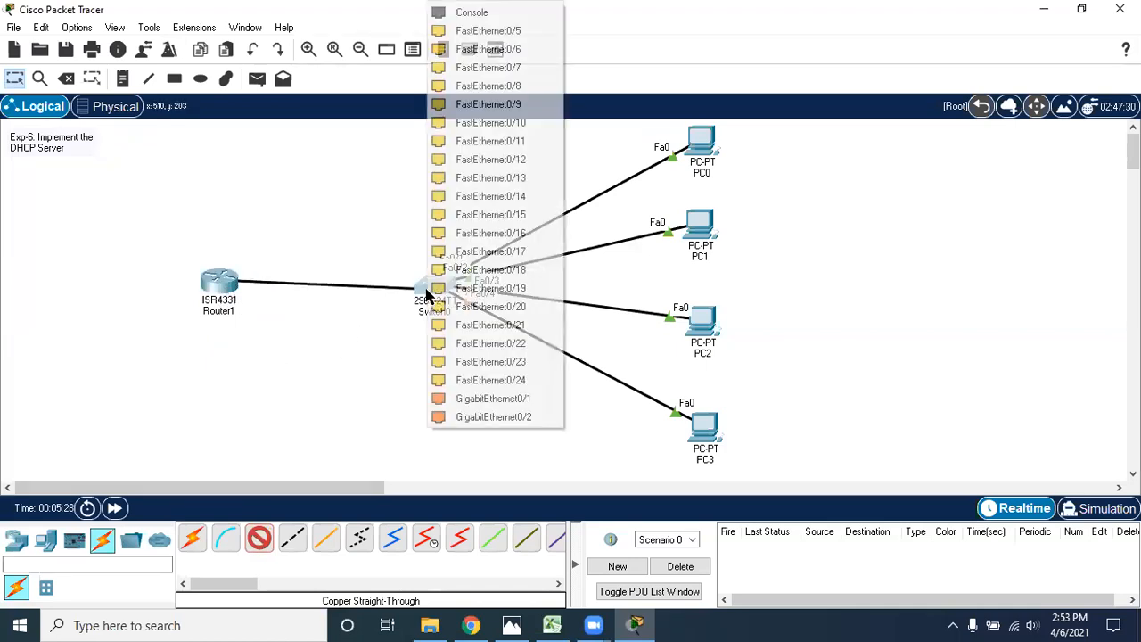
left_click(470, 402)
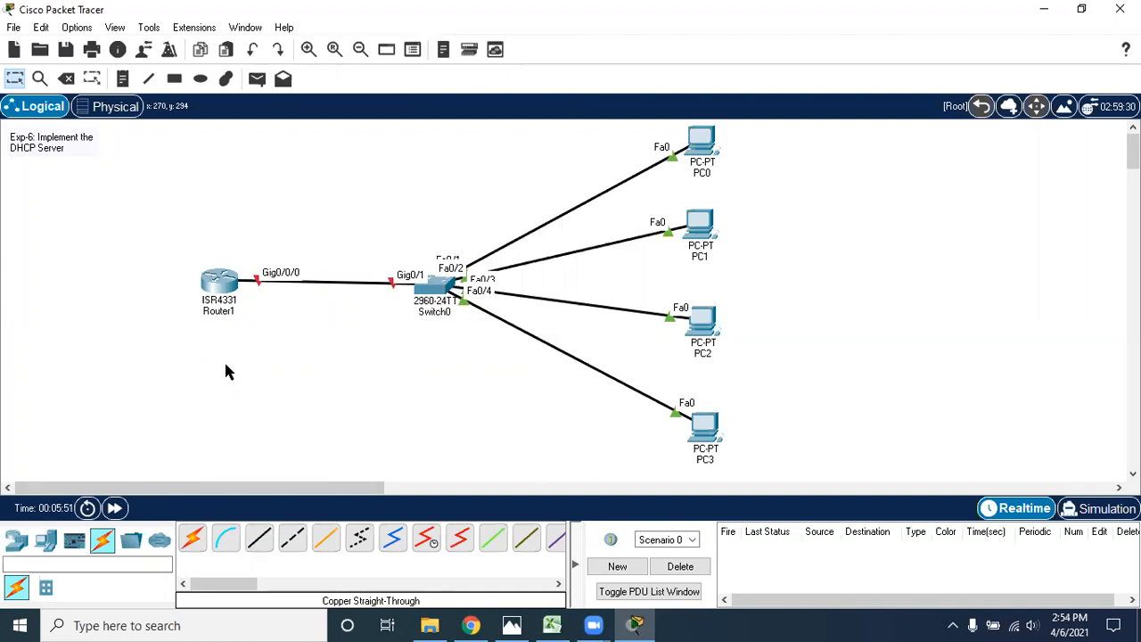
- Add a note below the router reading 192.168.1.0 on one line and 255.255.255.0 on the line beneath it
left_click(123, 82)
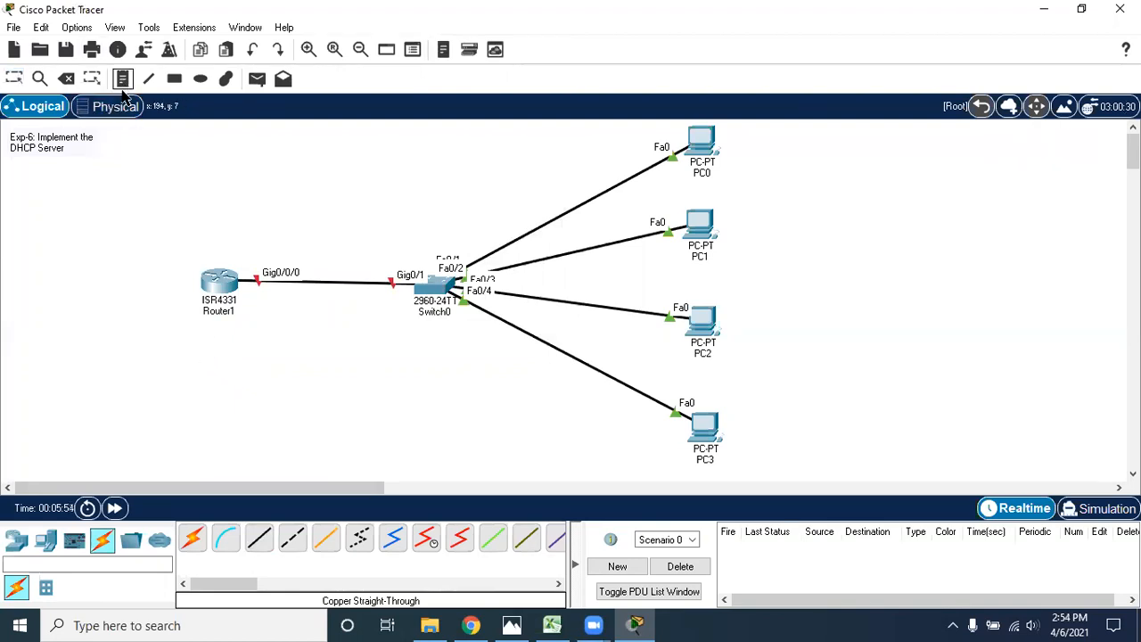
left_click(185, 336)
type("192.168.1.0")
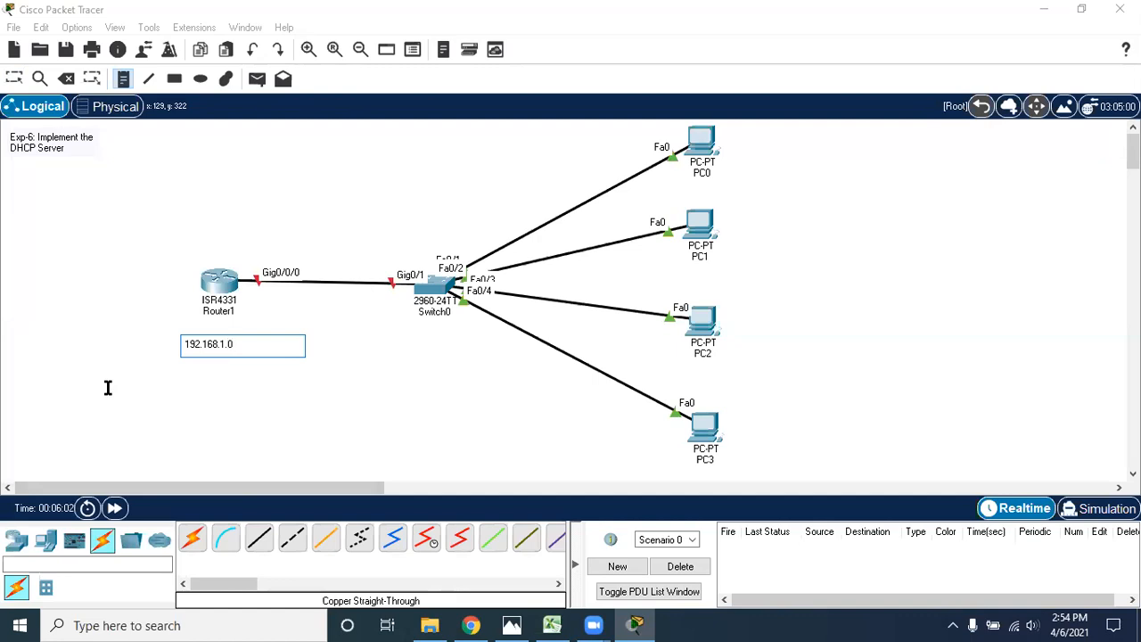
key("Return")
type("255.255.255")
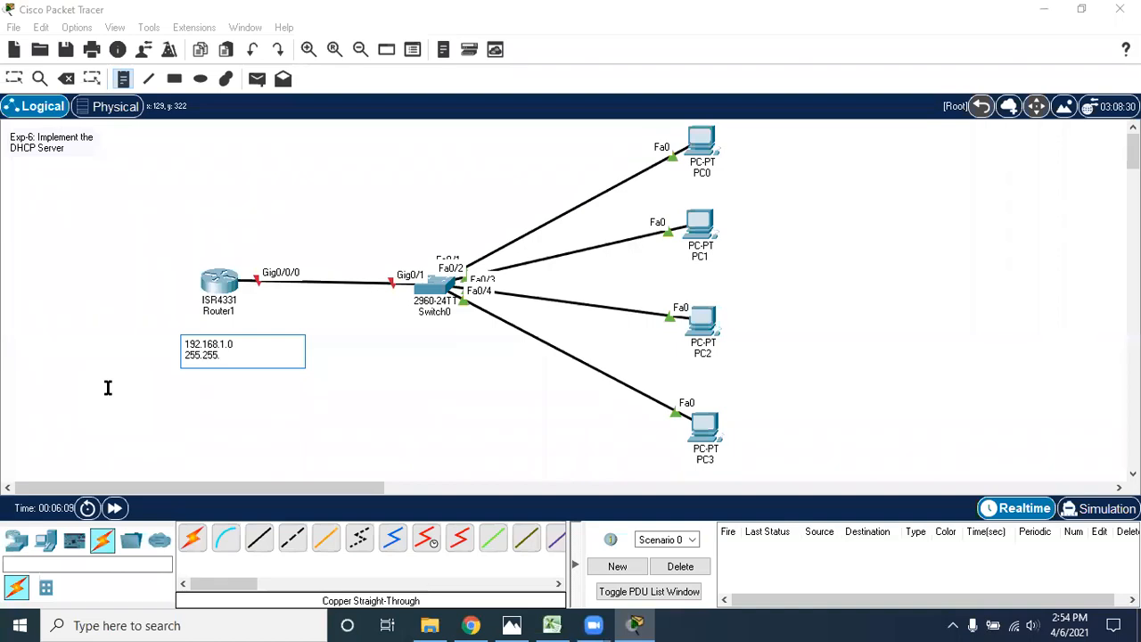
type(".0")
key("Return")
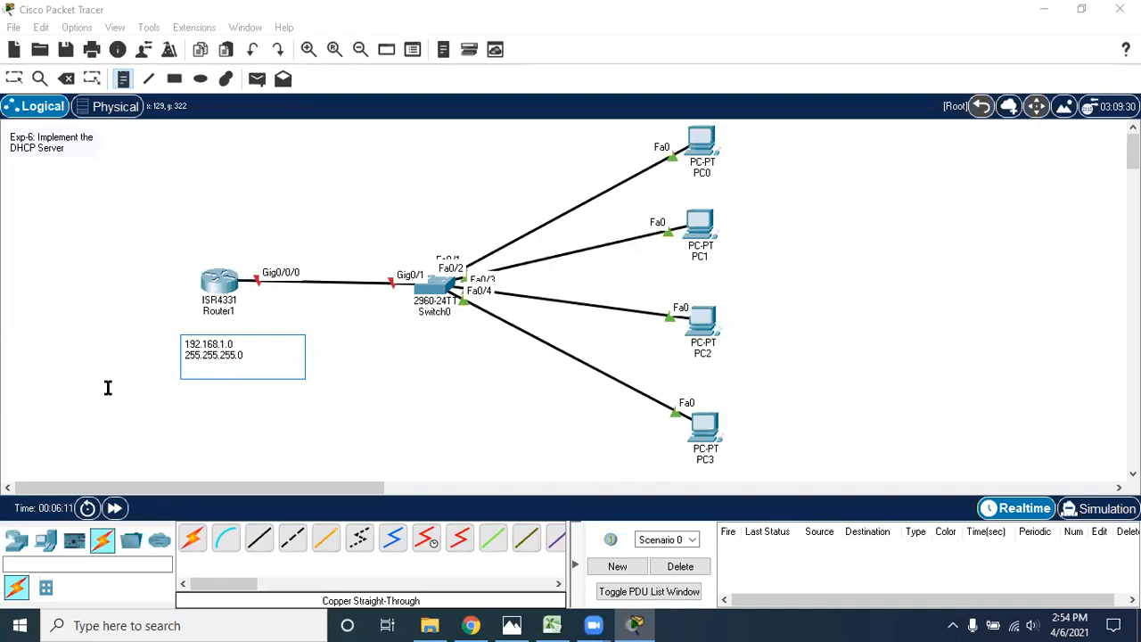
left_click(105, 392)
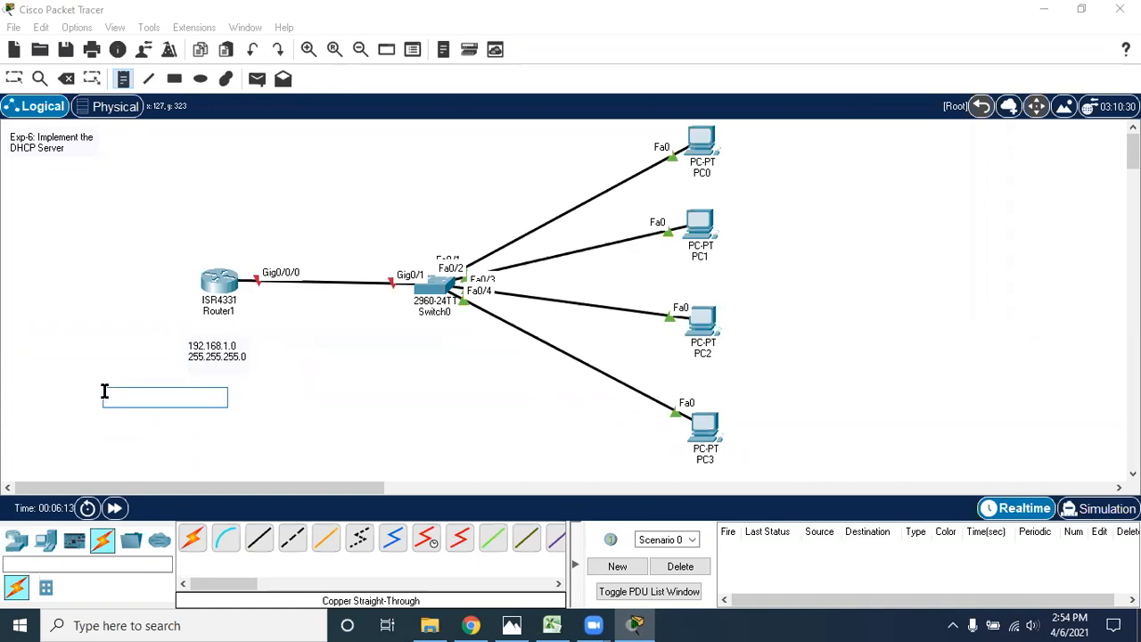
- Save the network in the Documents folder under the file name "04-06_dhcp server"
left_click(65, 49)
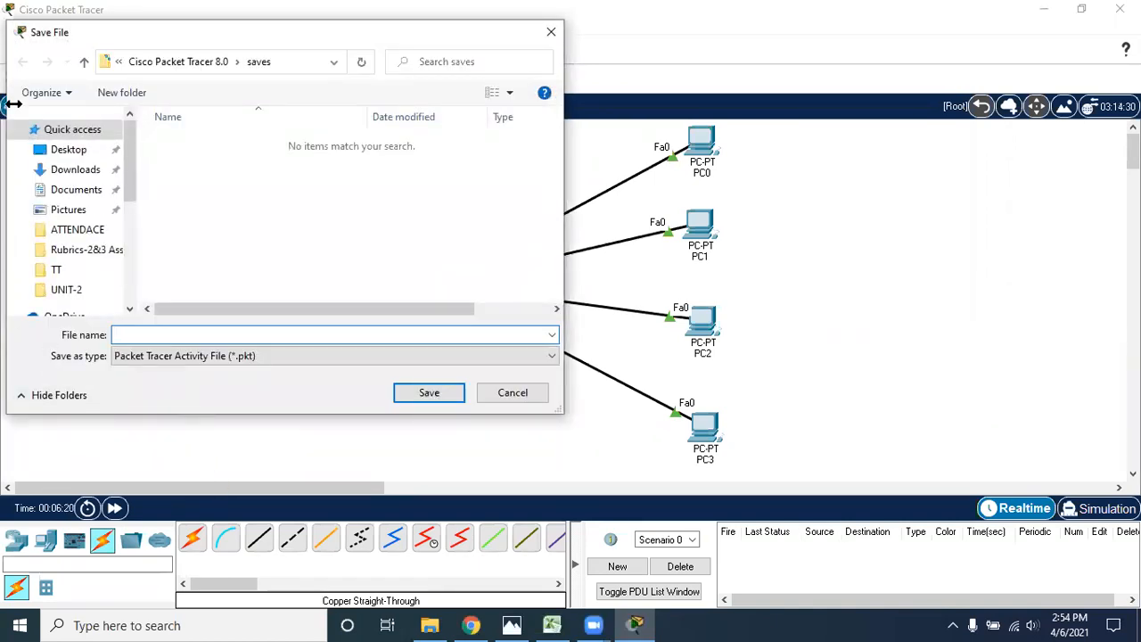
left_click(69, 190)
left_click(147, 334)
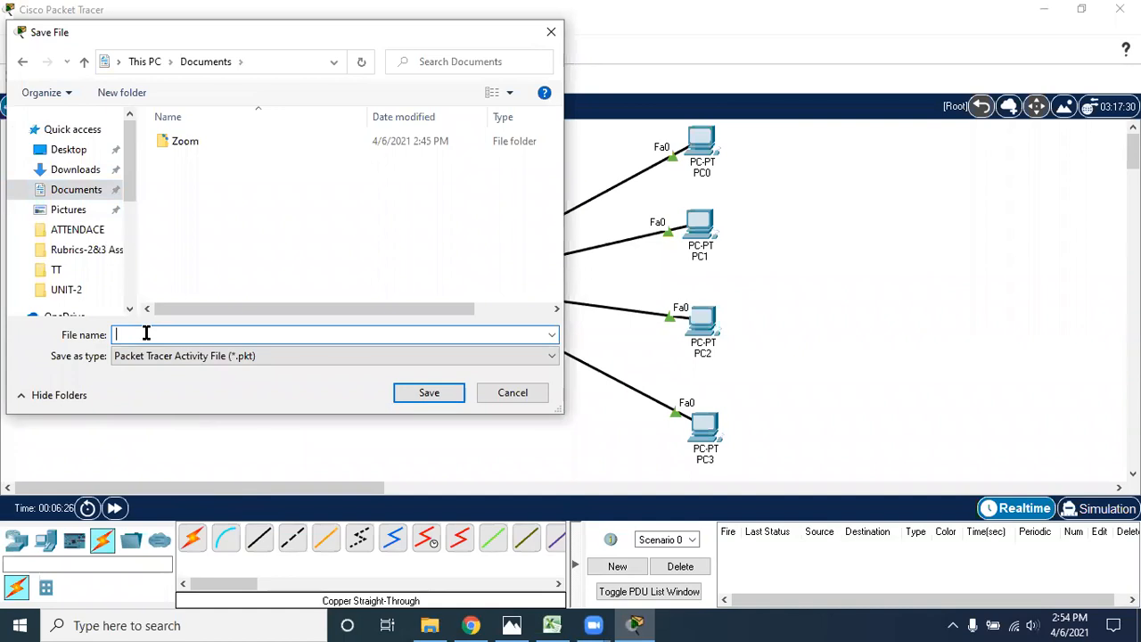
type("04-06_dhcp server")
left_click(430, 392)
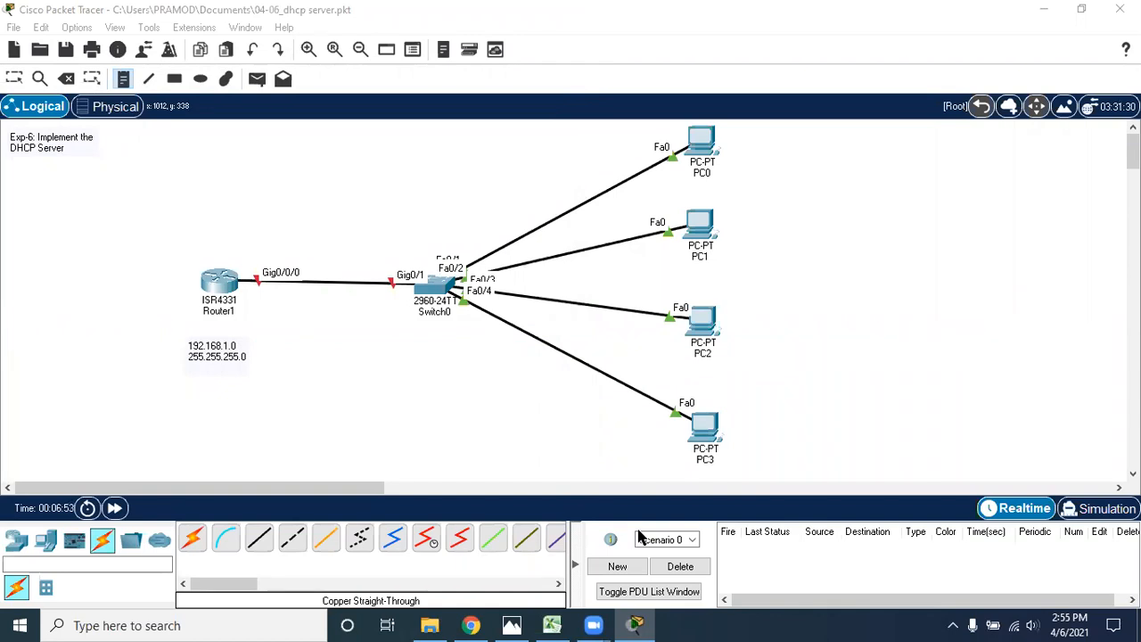
scroll(861, 413, "down", 5)
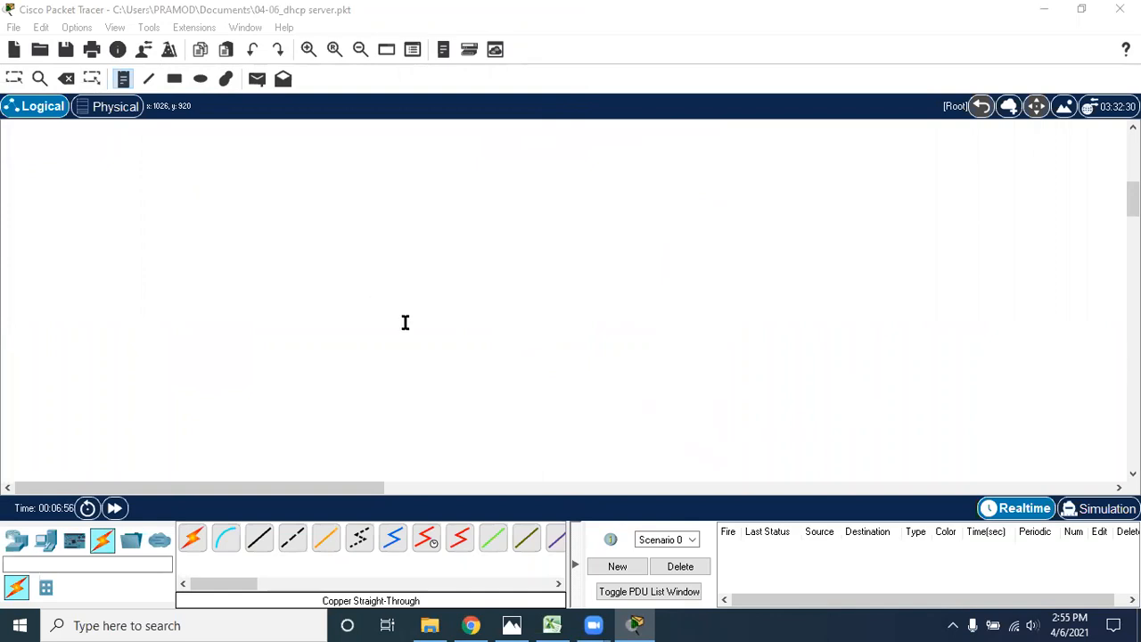
scroll(405, 321, "up", 5)
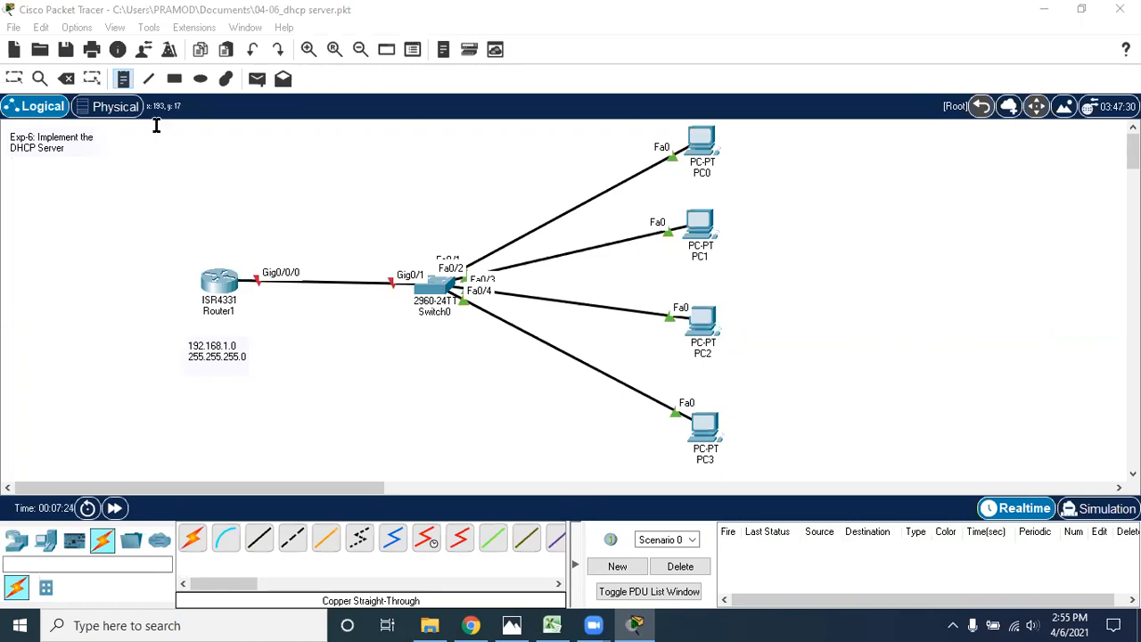
- Add a note reading "DHCP Server" directly above the router
left_click(127, 84)
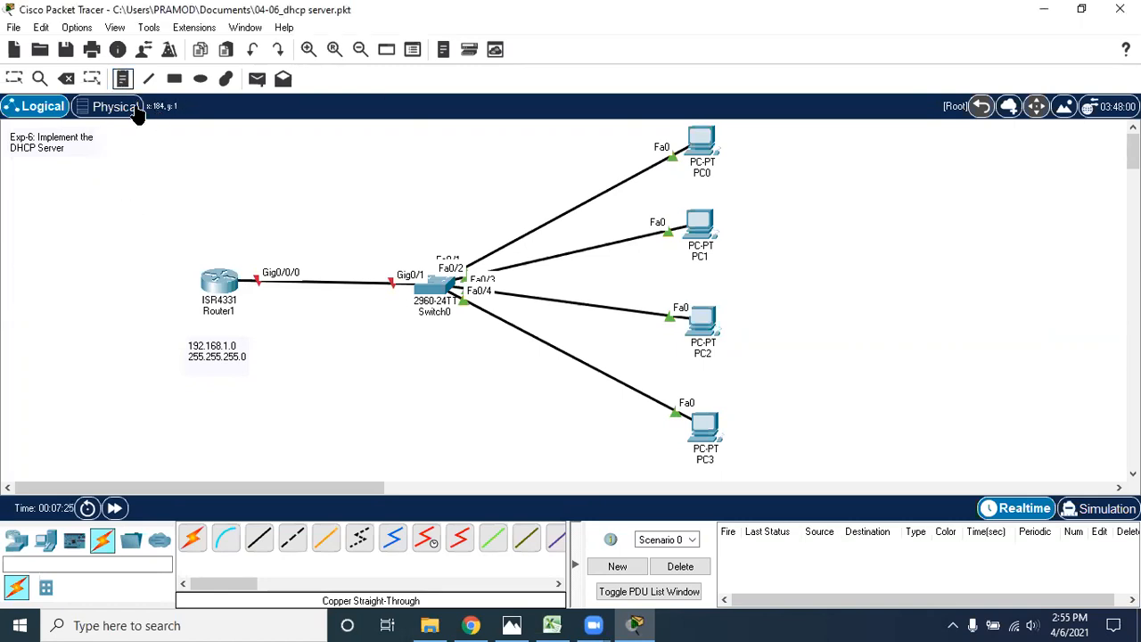
left_click(189, 253)
type("DHCP Server")
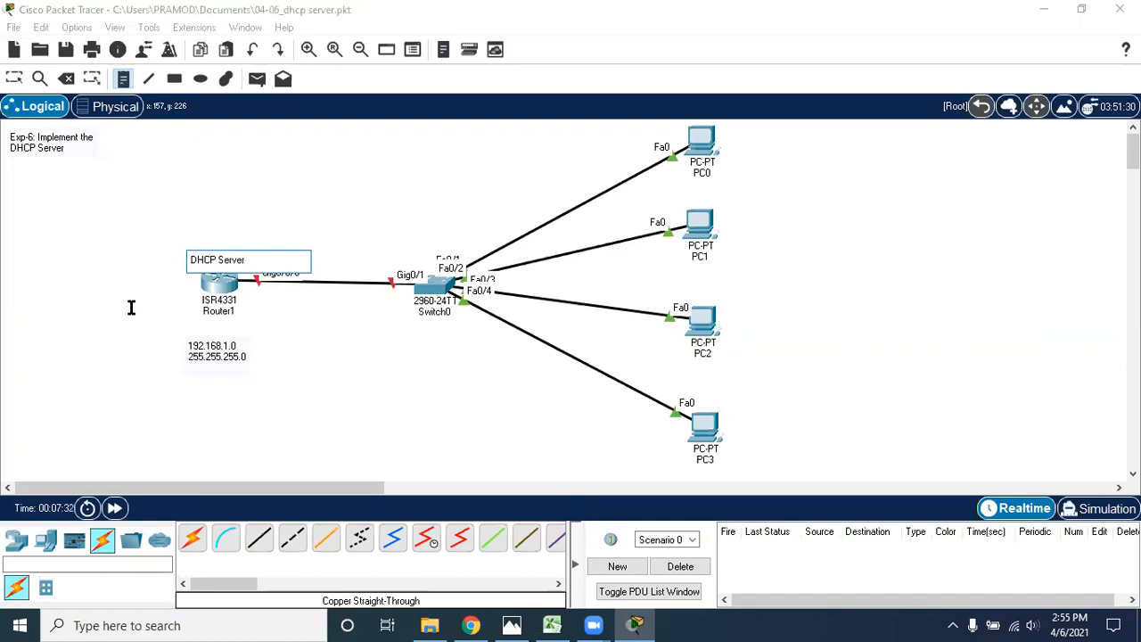
- Add a note reading "Client" beside PC0 and leave note placement
left_click(733, 143)
type("Cliet")
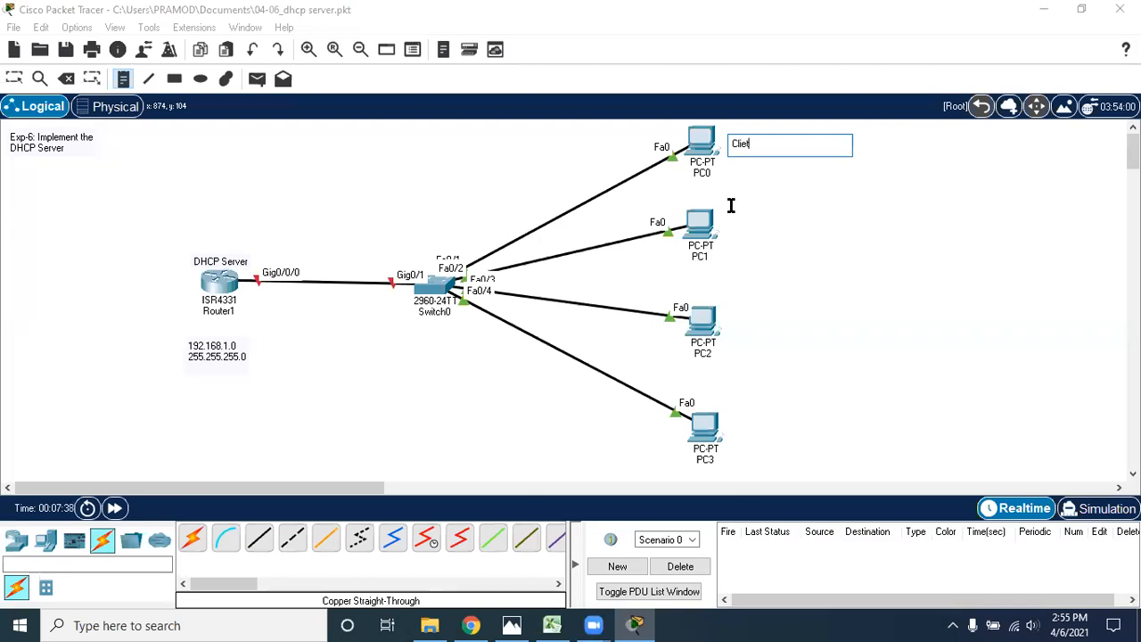
key("BackSpace")
type("nt")
left_click(71, 305)
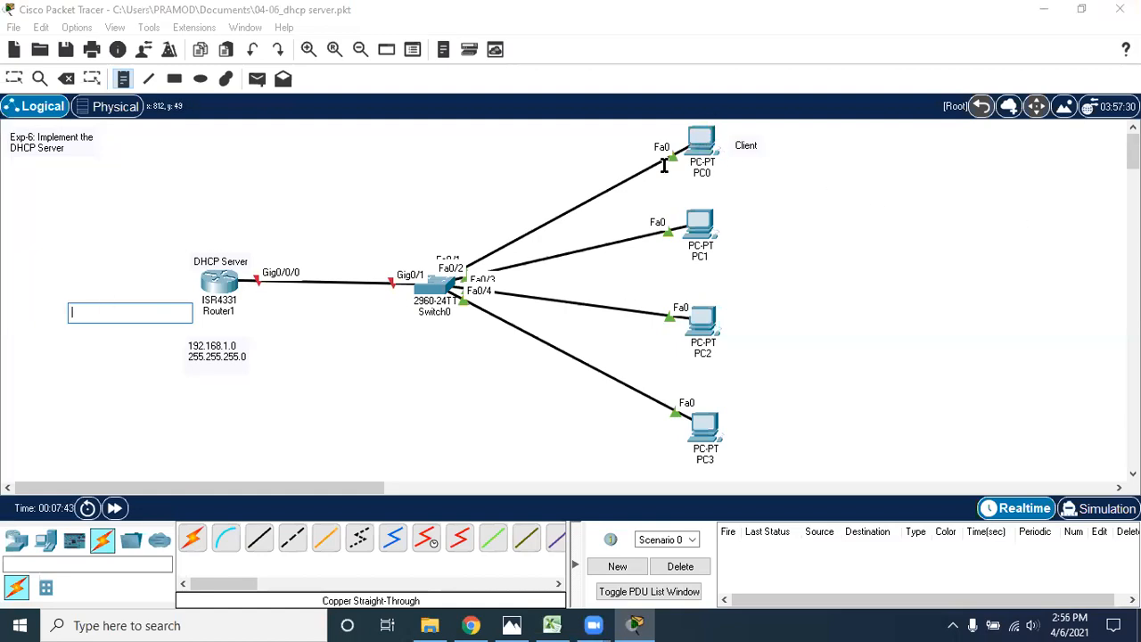
left_click(13, 75)
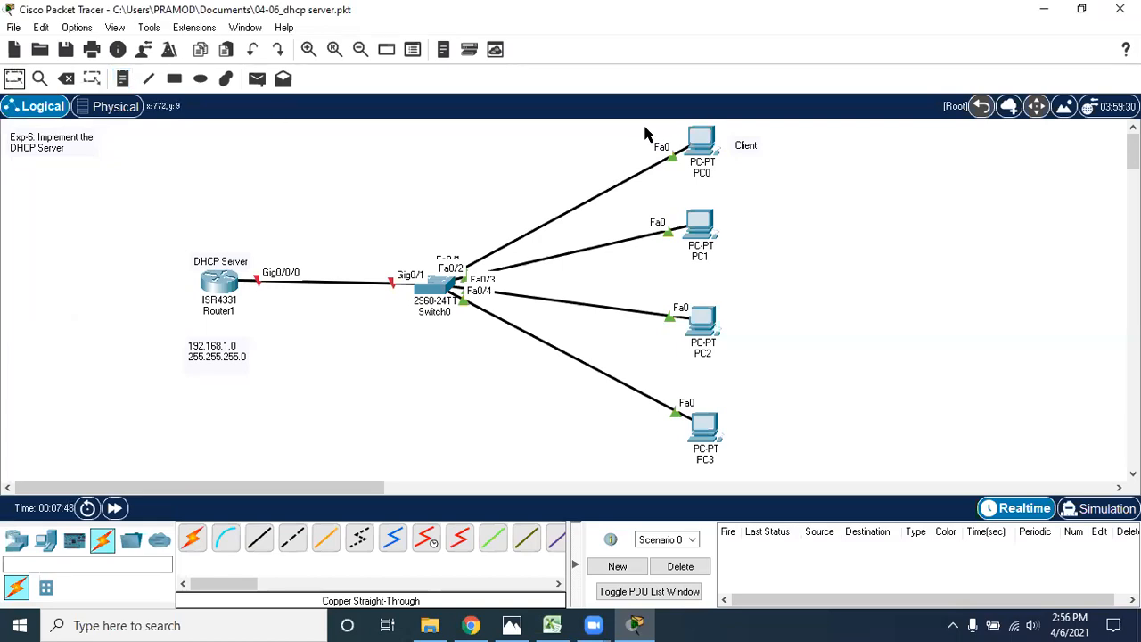
left_click_drag(642, 125, 770, 191)
left_click(770, 188)
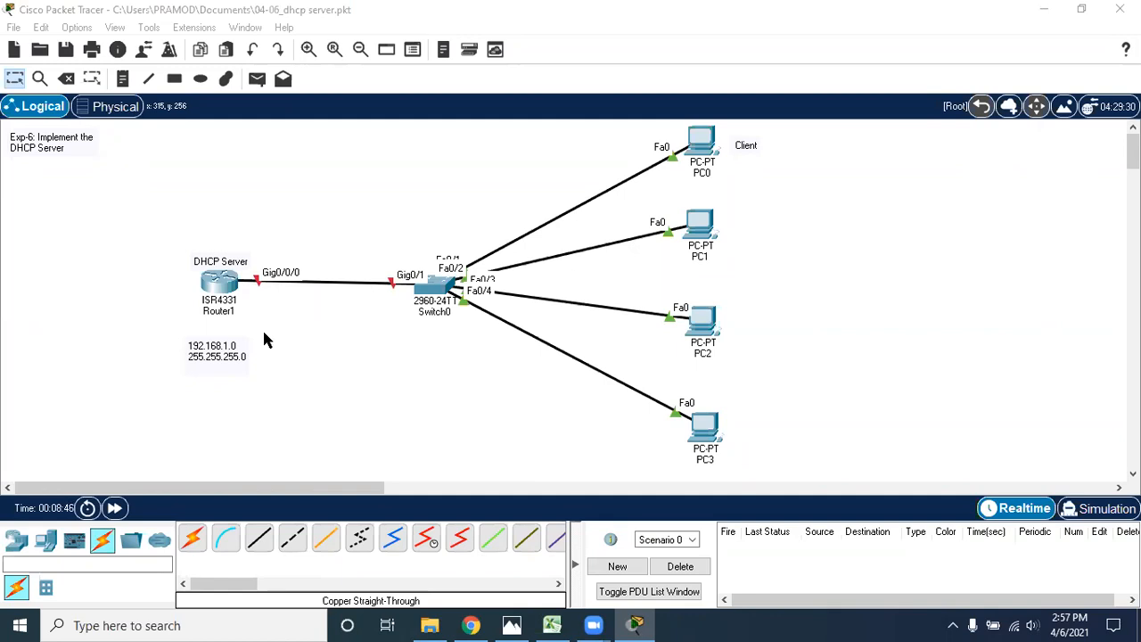
left_click_drag(274, 227, 378, 339)
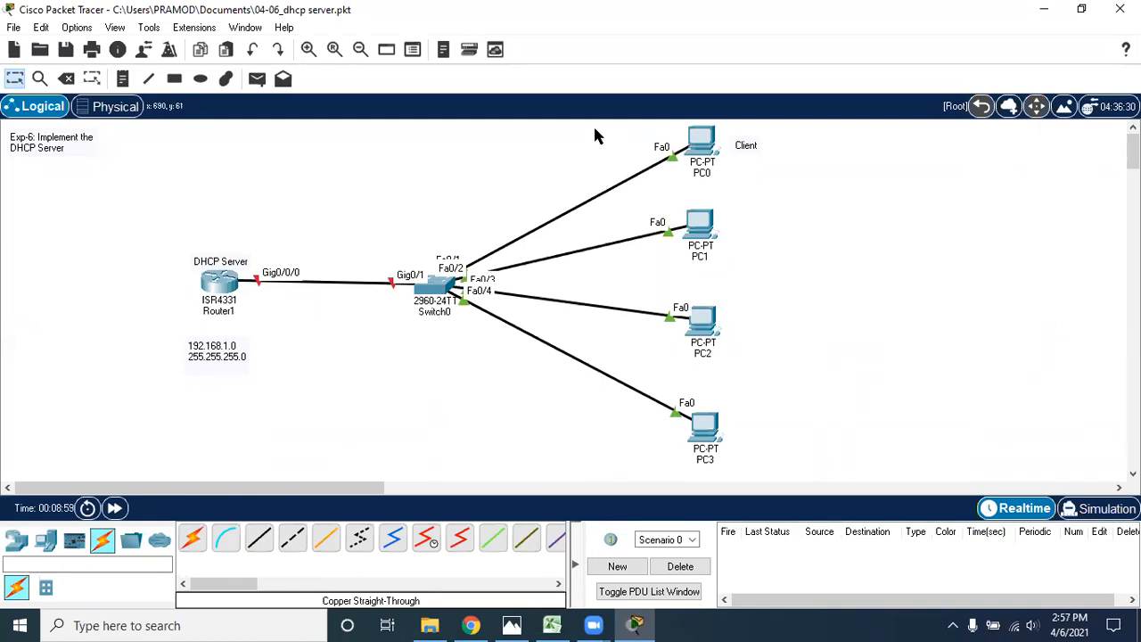
left_click_drag(582, 125, 794, 476)
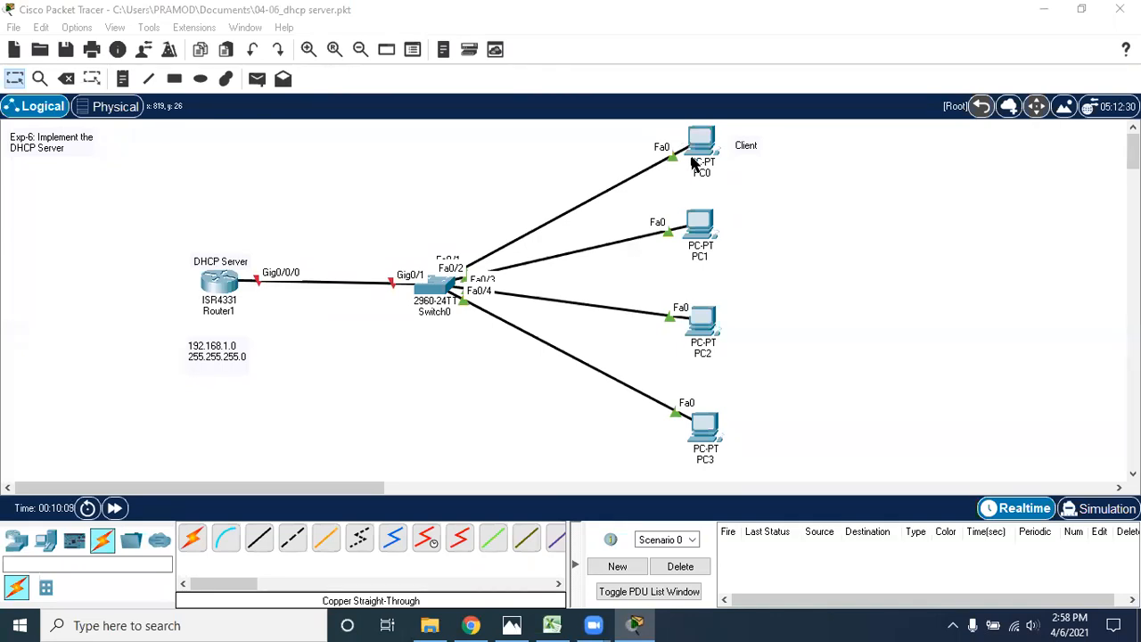
left_click(315, 423)
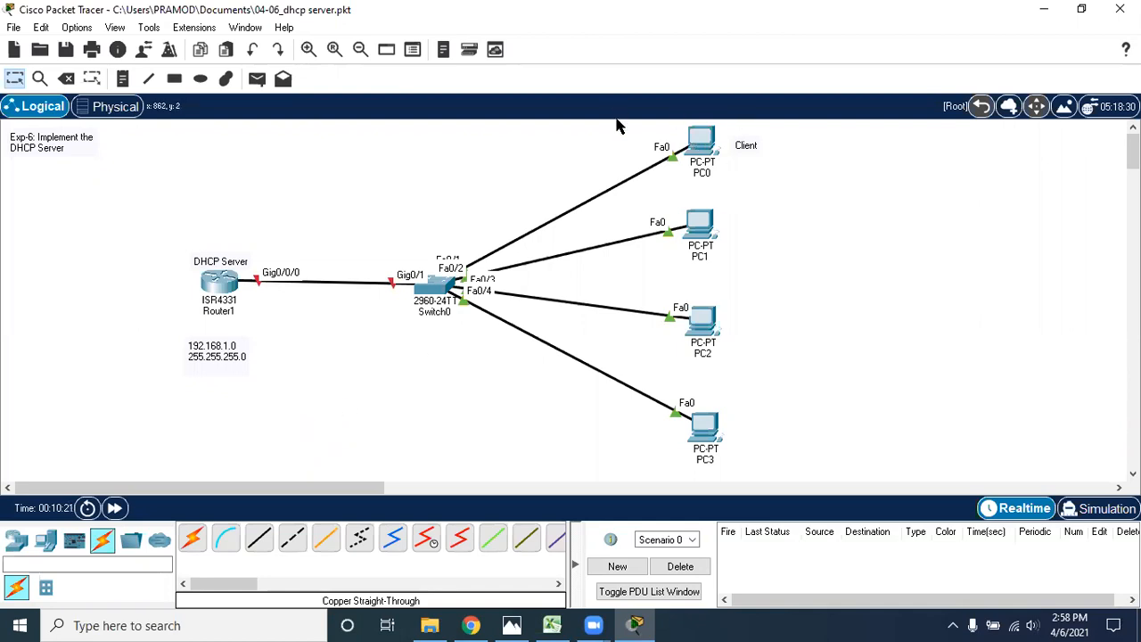
- Open the router's command line in a maximized window and answer no to the initial configuration dialog
left_click(214, 285)
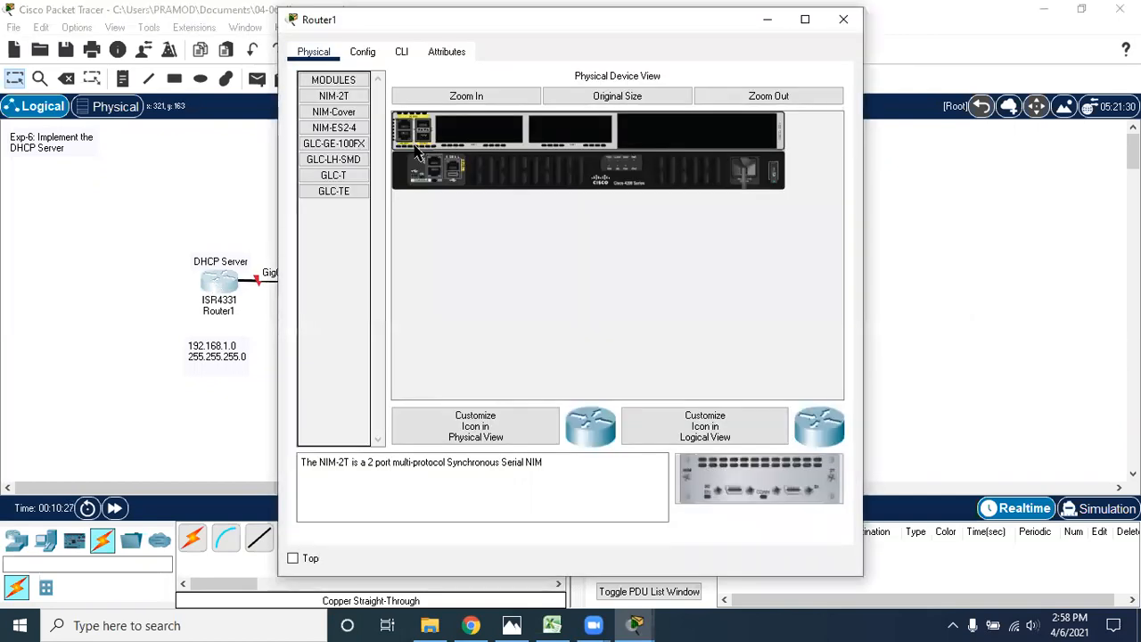
left_click(401, 50)
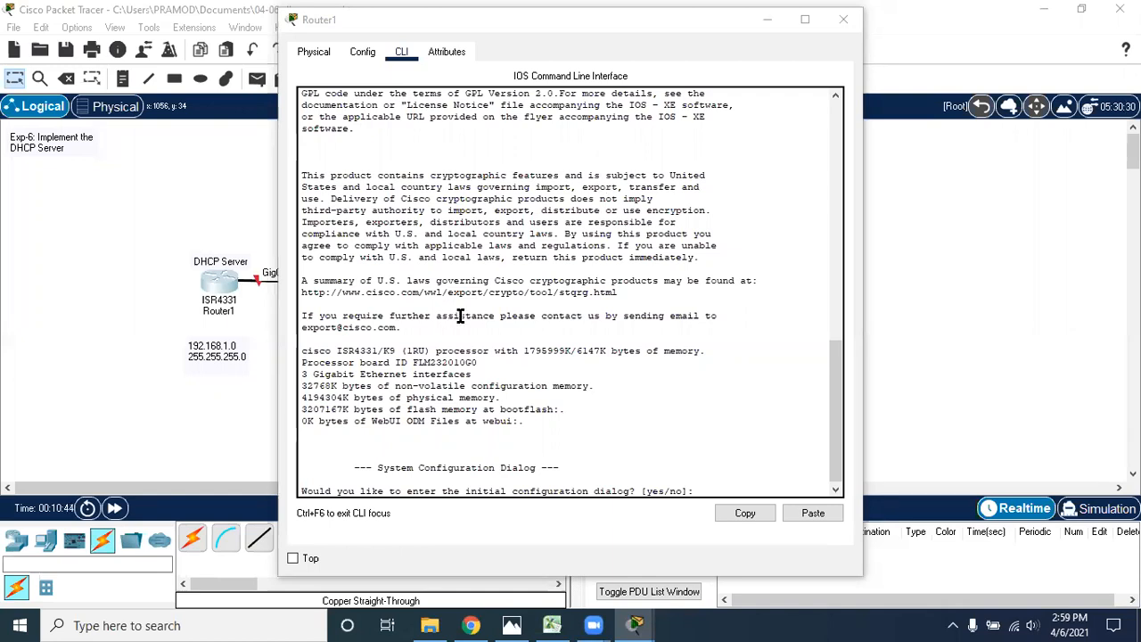
left_click(805, 19)
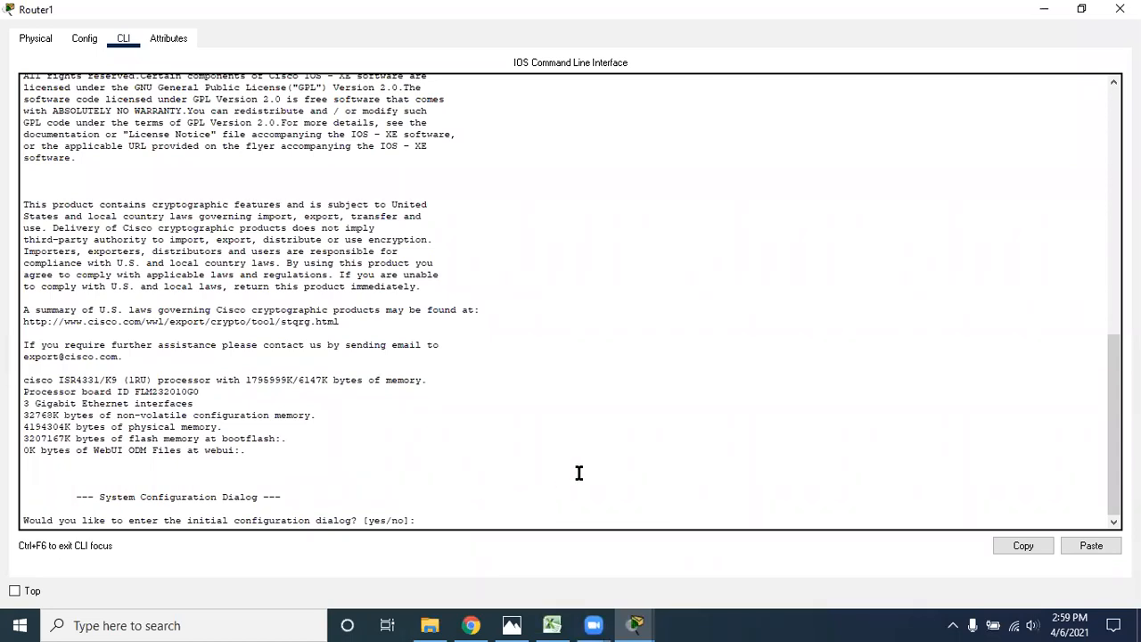
type("no")
key("Return")
key("Return")
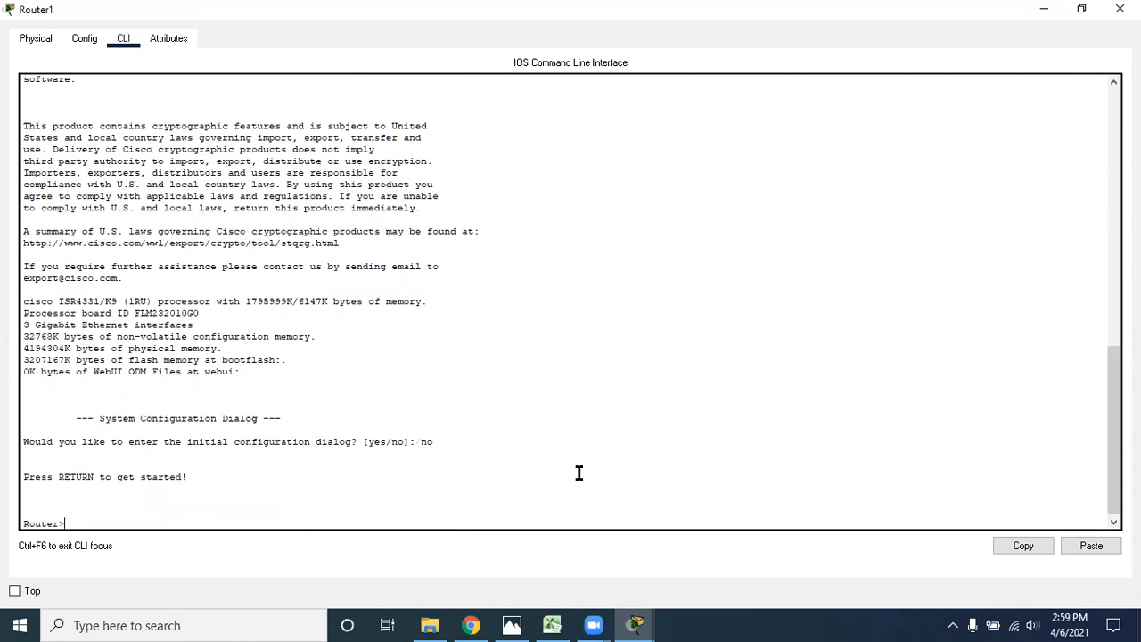
key("Return")
key("Return")
key("Return")
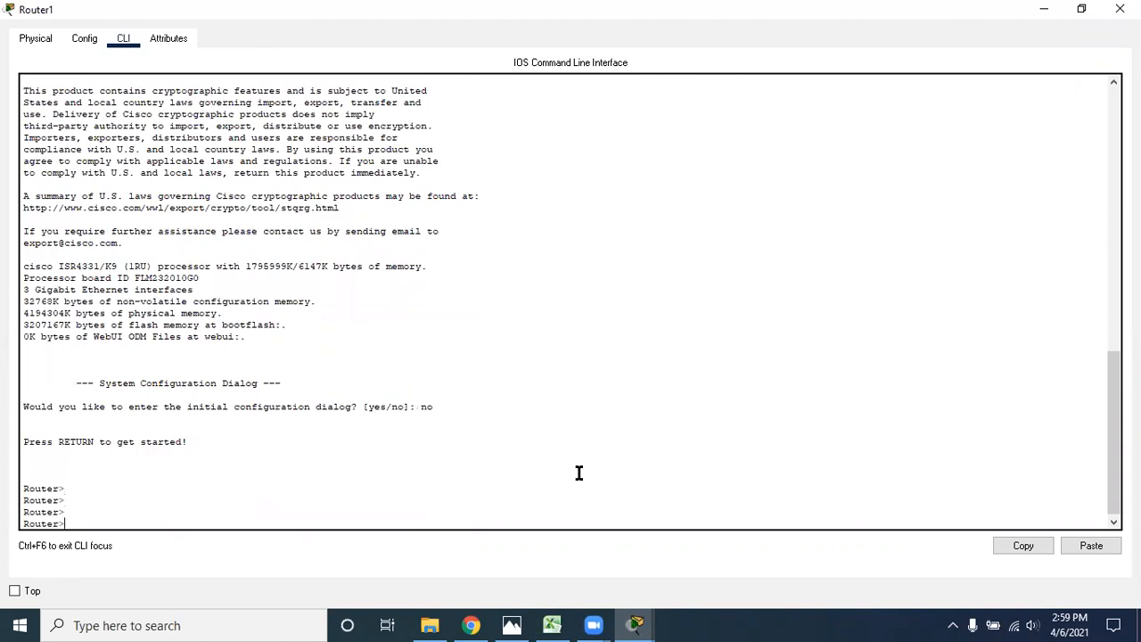
- Enter privileged EXEC mode on the router with the enable command
type("en")
key("Tab")
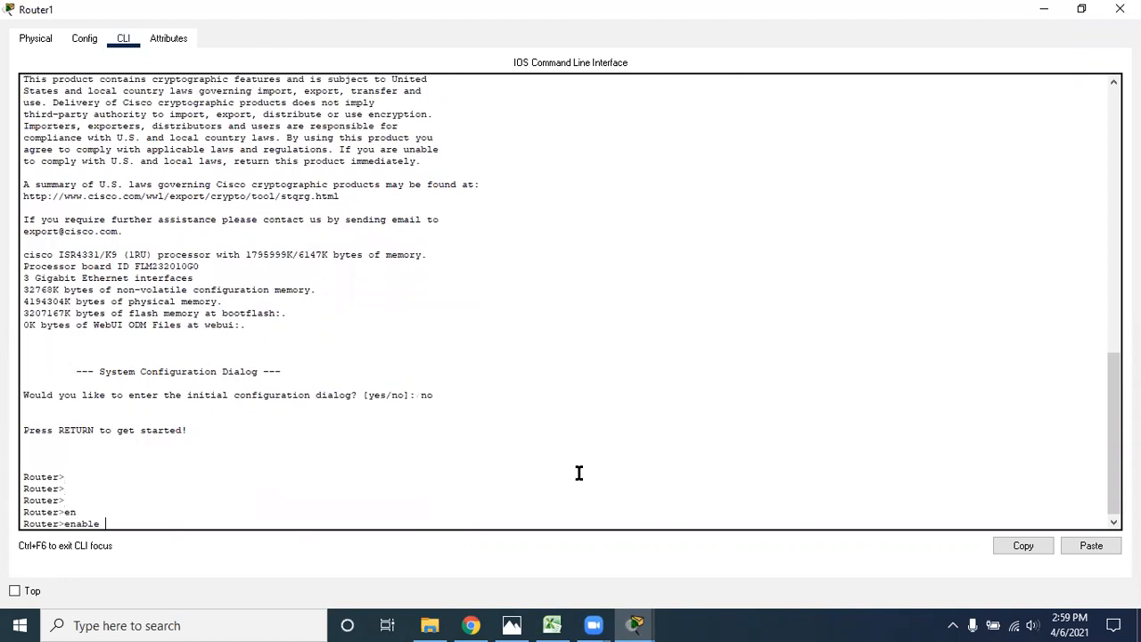
key("Return")
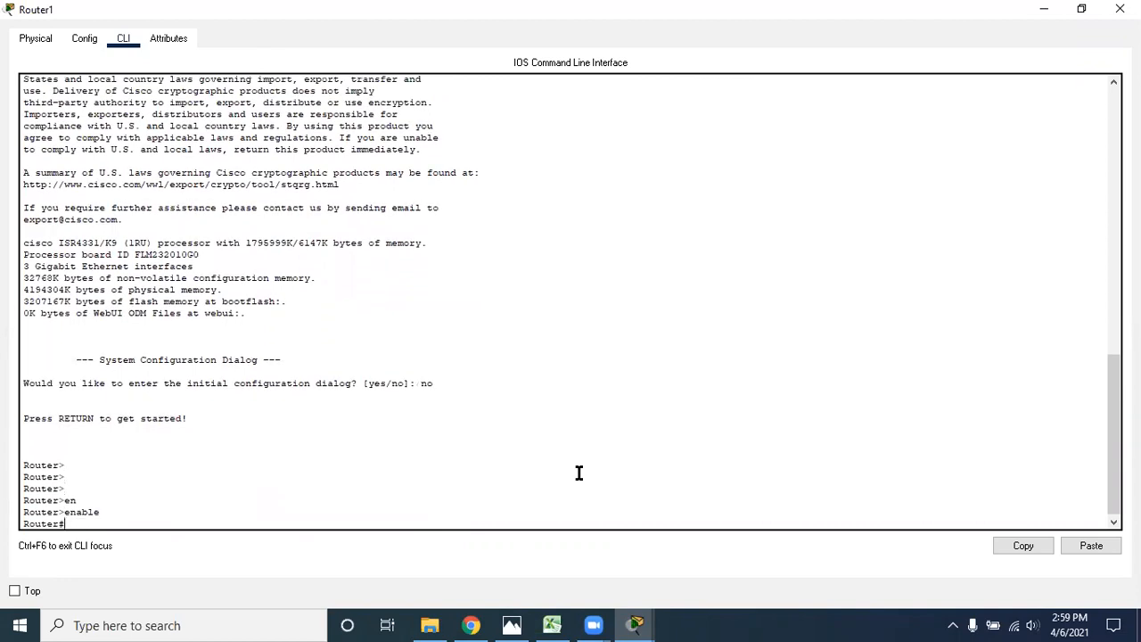
key("Return")
key("Return")
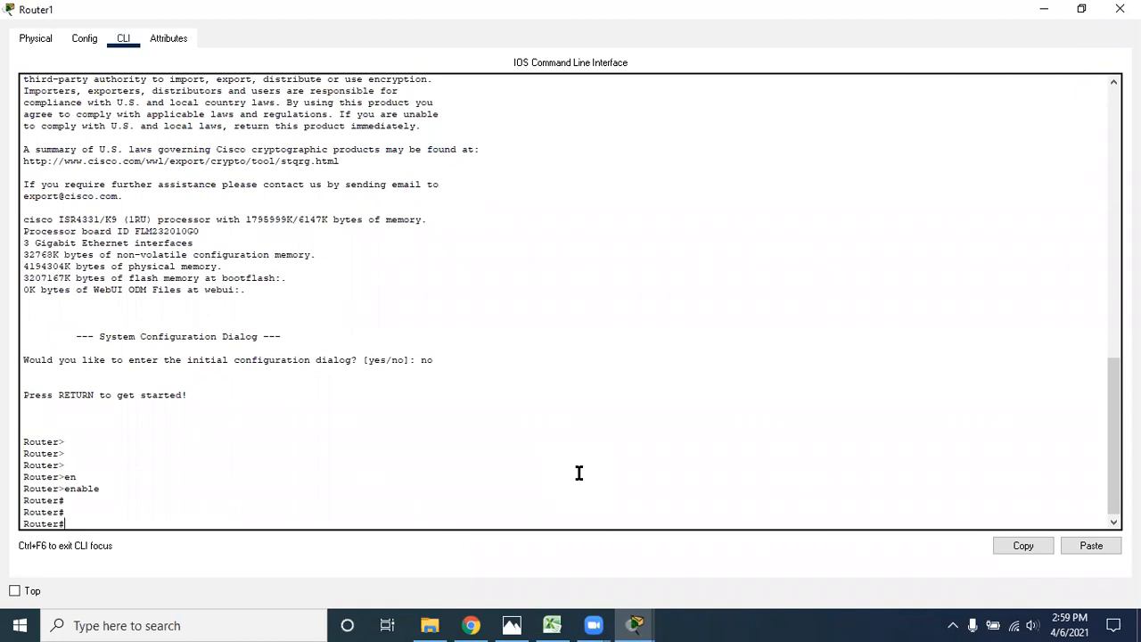
- Try to create a DHCP pool named MAIL_POOL from privileged EXEC mode with the ip dhcp pool command
type("ip dhc")
key("Tab")
type("p ")
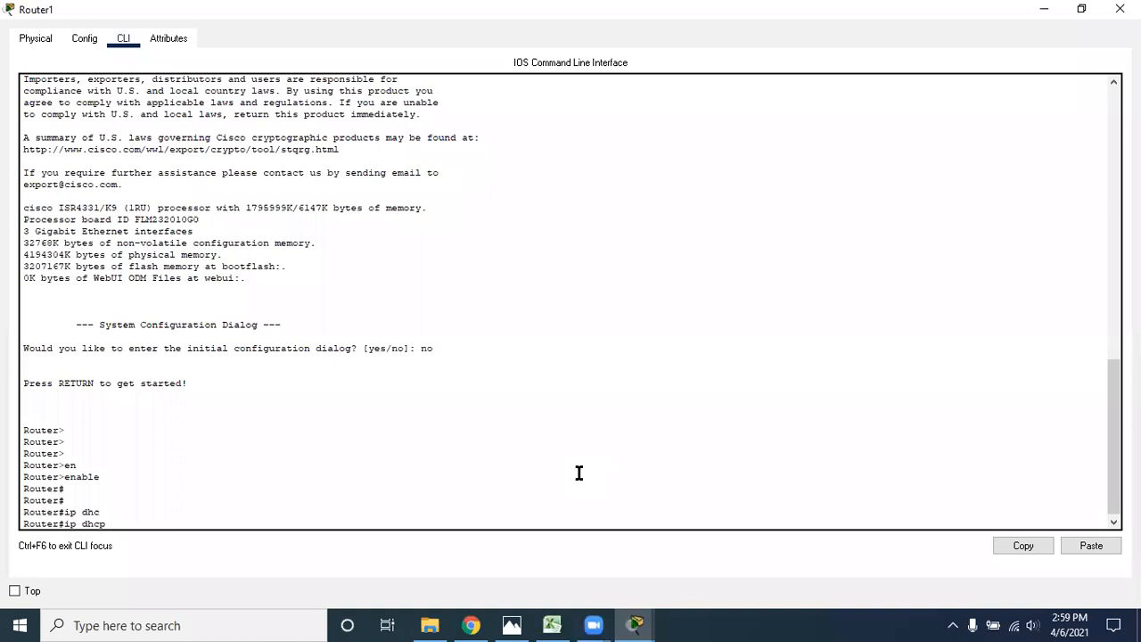
type("p")
key("Tab")
type("ool")
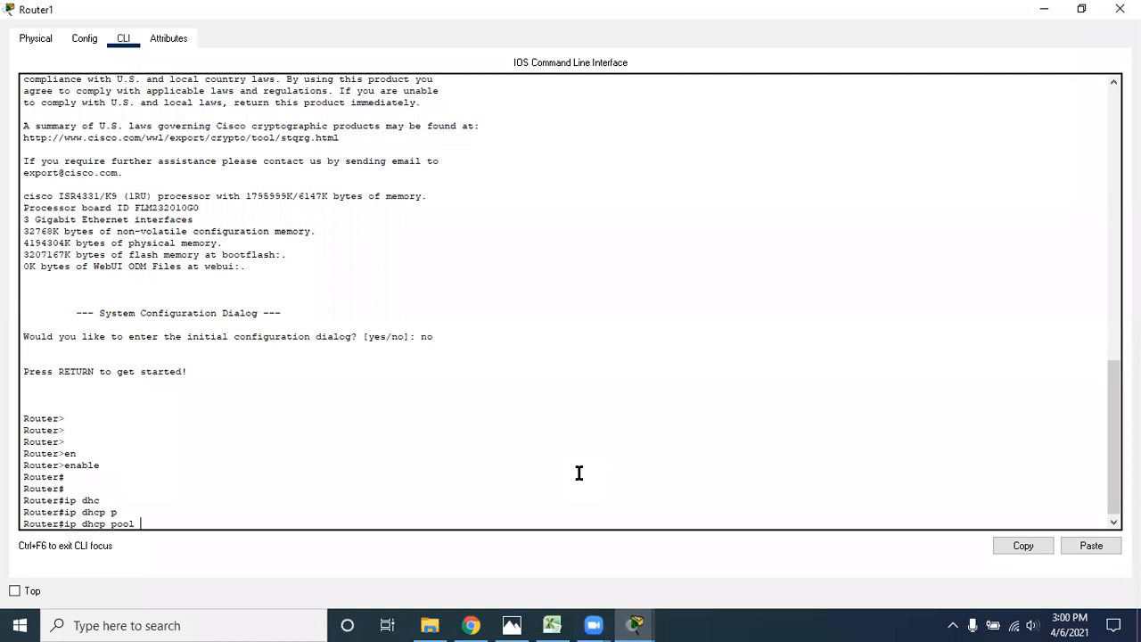
type("MAIL_POOL")
key("Return")
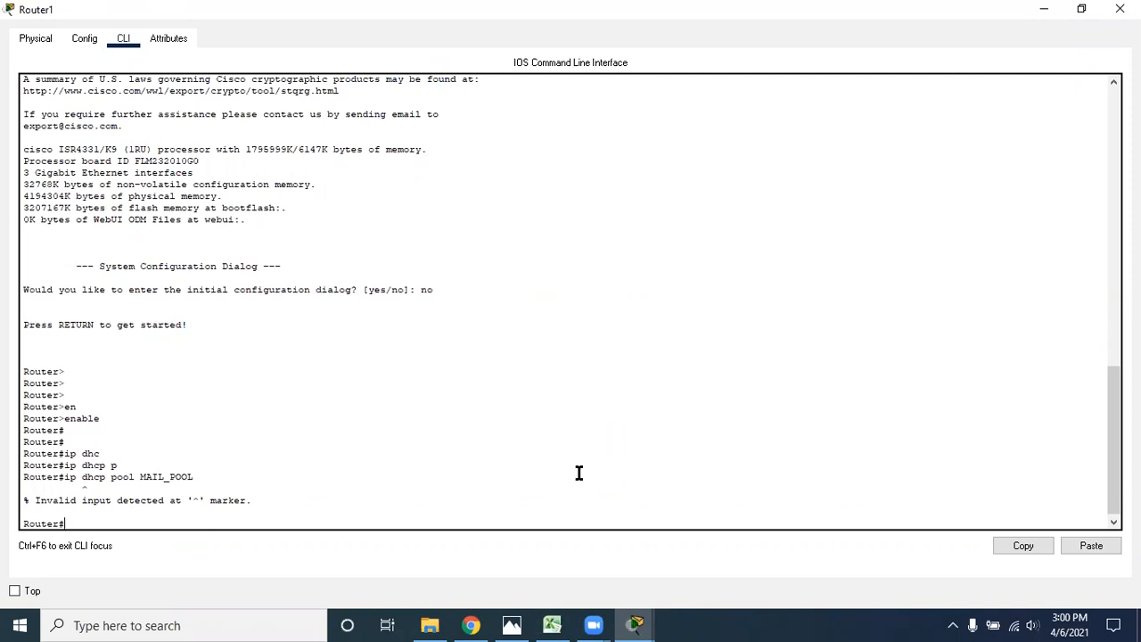
key("Return")
key("Return")
key("Return")
key("Return")
key("Return")
key("Return")
key("Return")
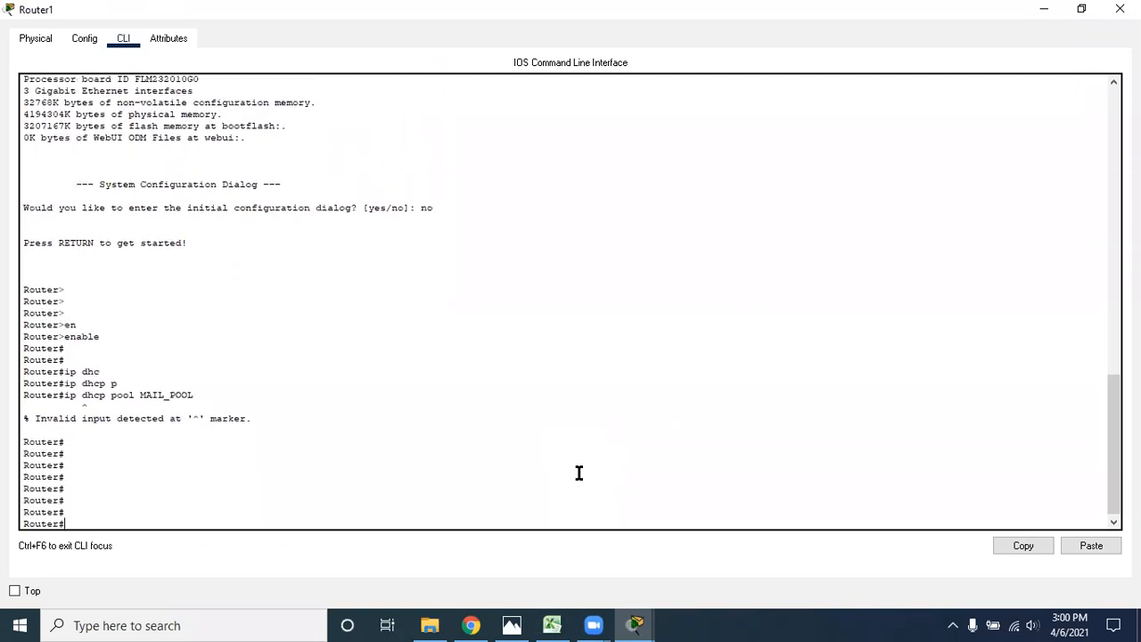
key("Return")
key("Return")
key("Return")
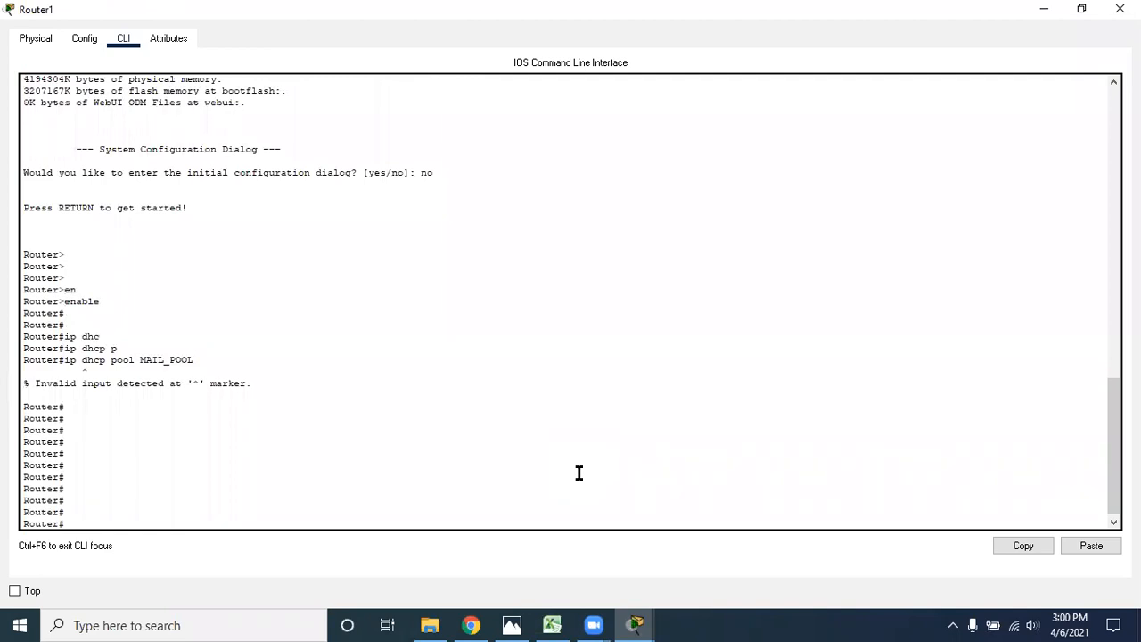
key("Return")
key("Return")
key("Return")
key("Return")
key("Return")
key("Return")
key("Return")
key("Return")
key("Return")
key("Return")
key("Return")
key("Return")
key("Return")
key("Return")
key("Return")
key("Return")
key("Return")
key("Return")
key("Return")
key("Return")
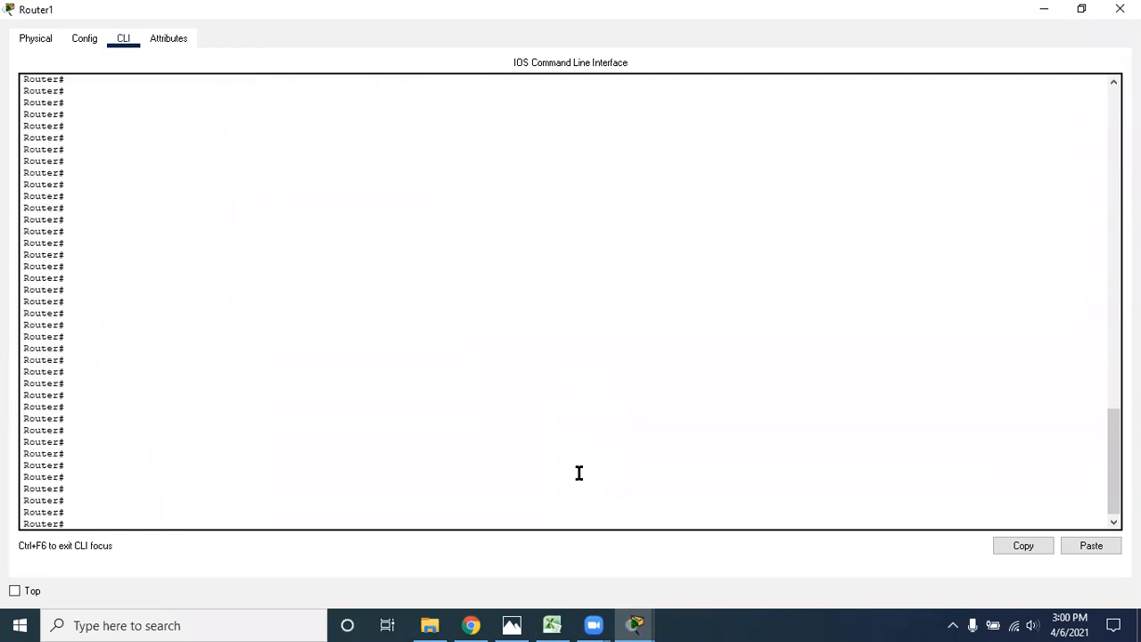
- Enter global configuration mode on the router with the conf t command
type("co")
key("BackSpace")
key("BackSpace")
type("conf")
key("Return")
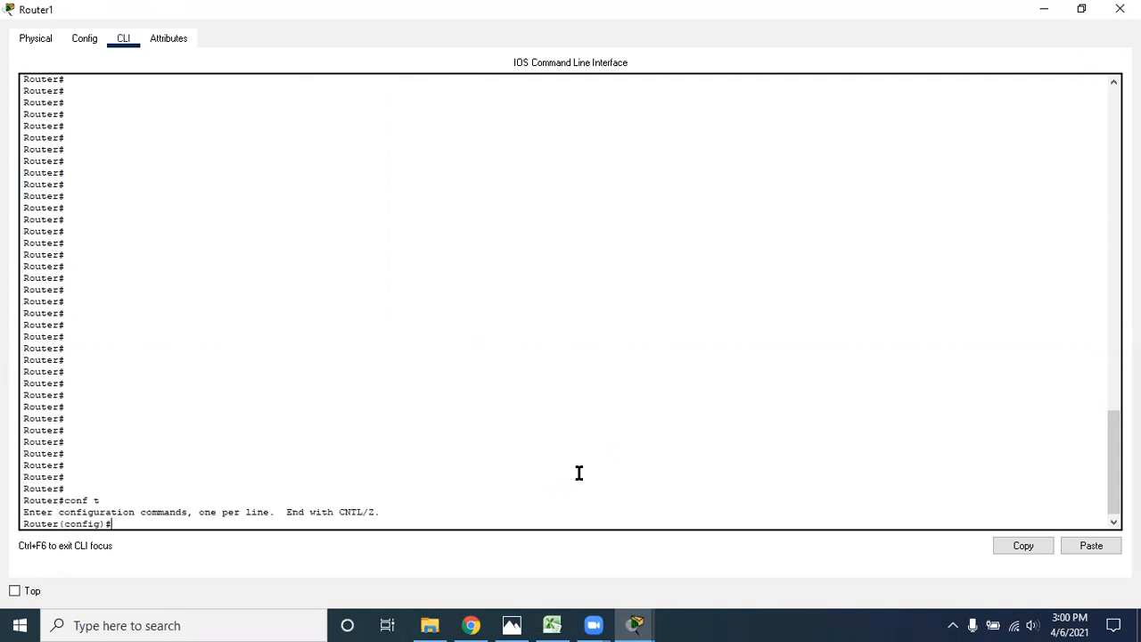
key("Return")
key("Return")
key("Return")
key("Return")
key("Return")
key("Return")
key("Return")
key("Return")
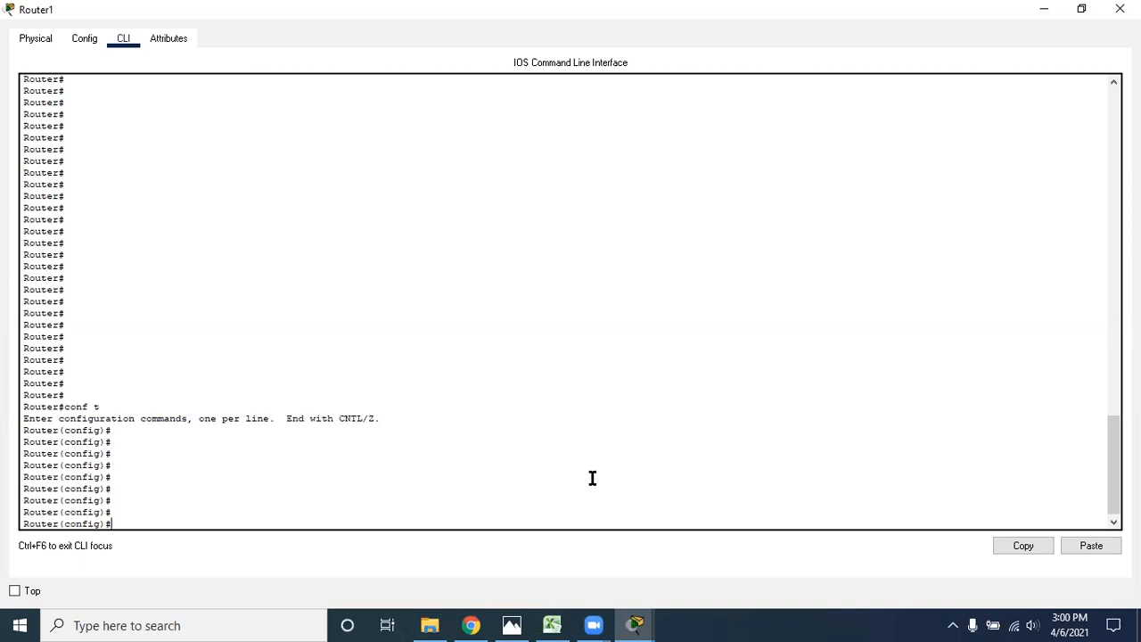
- Create a DHCP pool named BLOCK-14 on the router with the ip dhcp pool command
type("ip d")
key("Tab")
type("hcc")
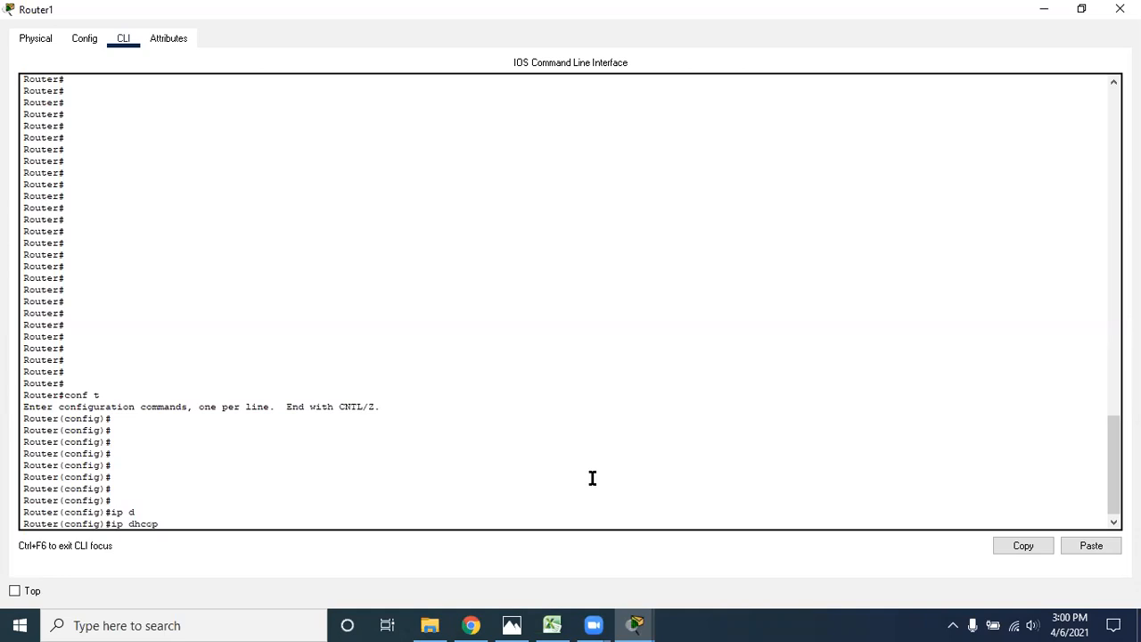
key("BackSpace")
type("p pool BLOCK-14")
key("Return")
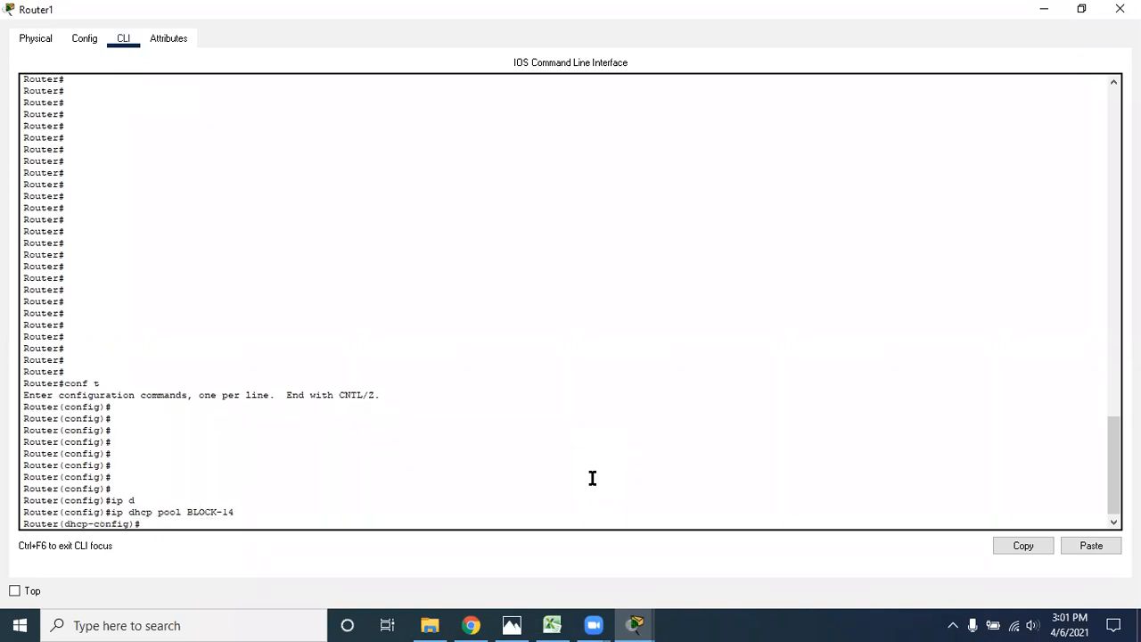
key("Return")
key("Return")
key("Return")
key("Return")
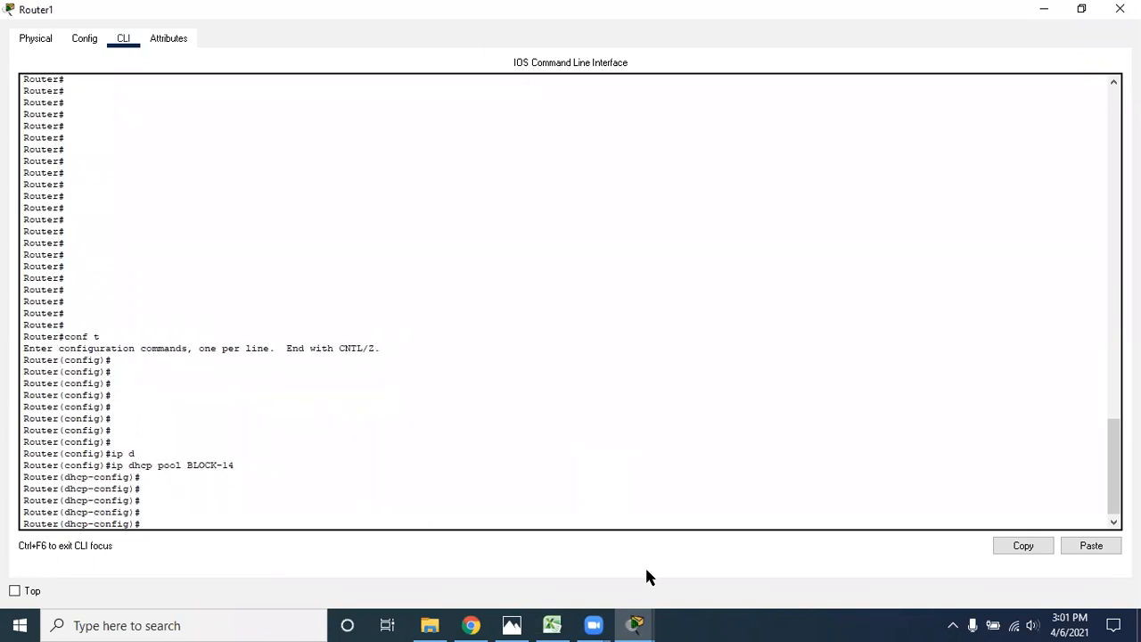
left_click(471, 251)
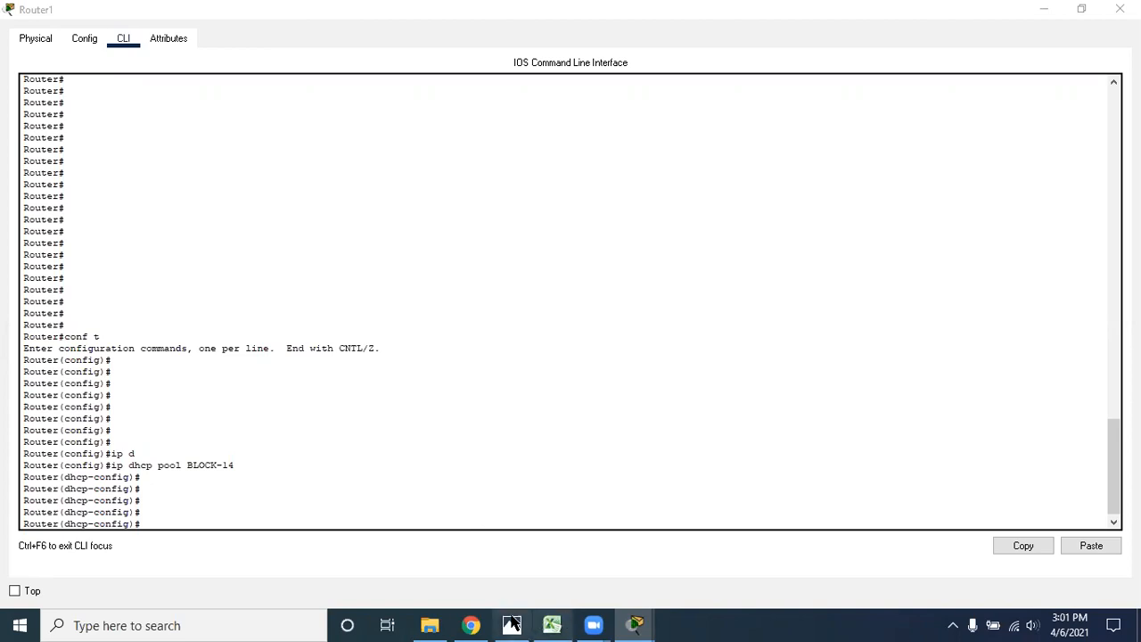
- Switch to Chrome and examine the Experiment 5 items under Unit 2 in the open Blackboard Computer Networks Lab course
left_click(473, 625)
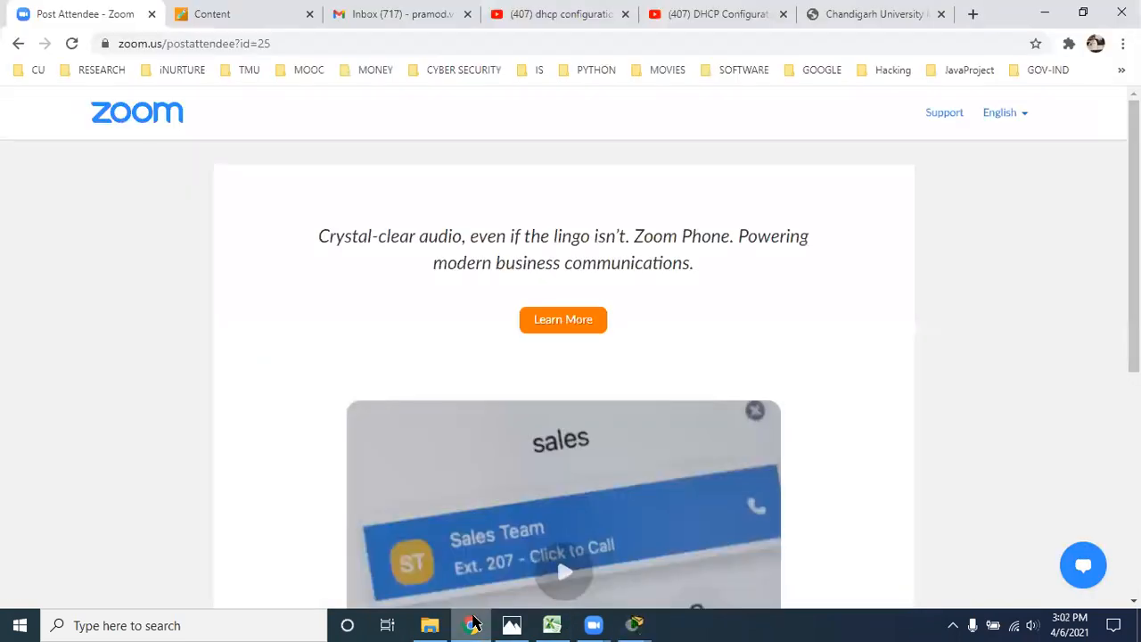
left_click(223, 10)
scroll(273, 328, "down", 5)
scroll(357, 352, "down", 1)
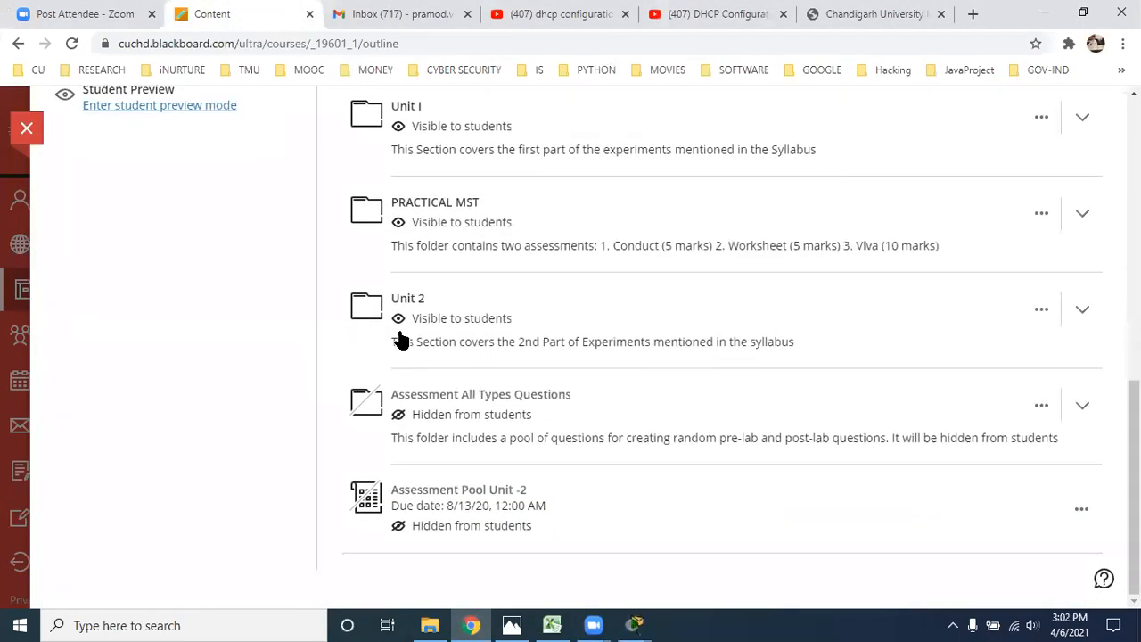
left_click(417, 304)
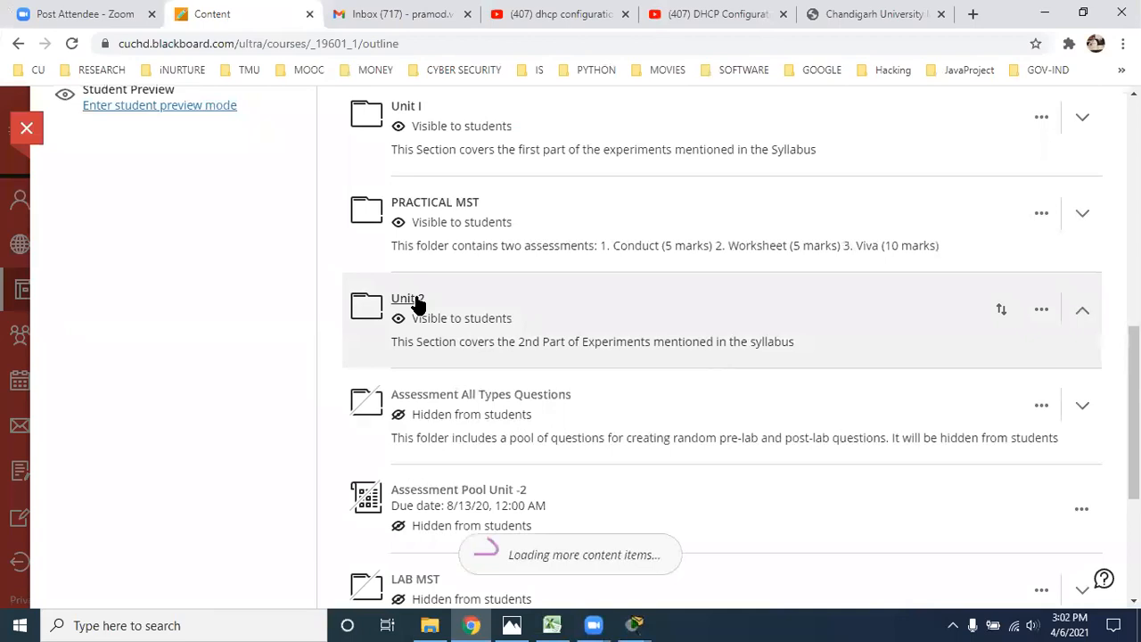
scroll(361, 346, "down", 3)
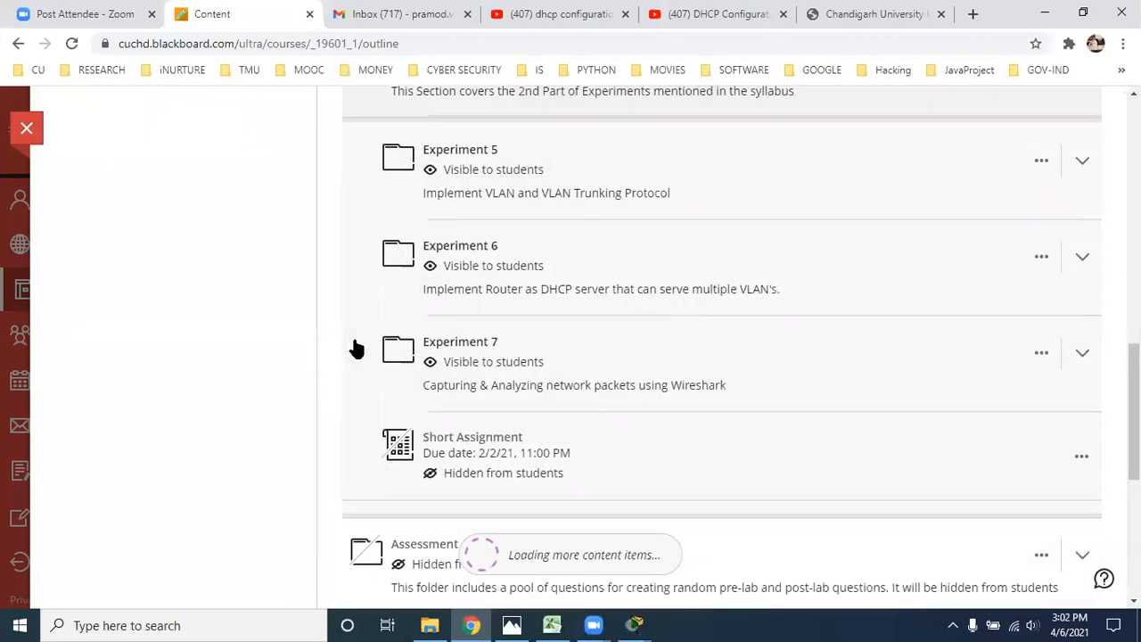
left_click(443, 153)
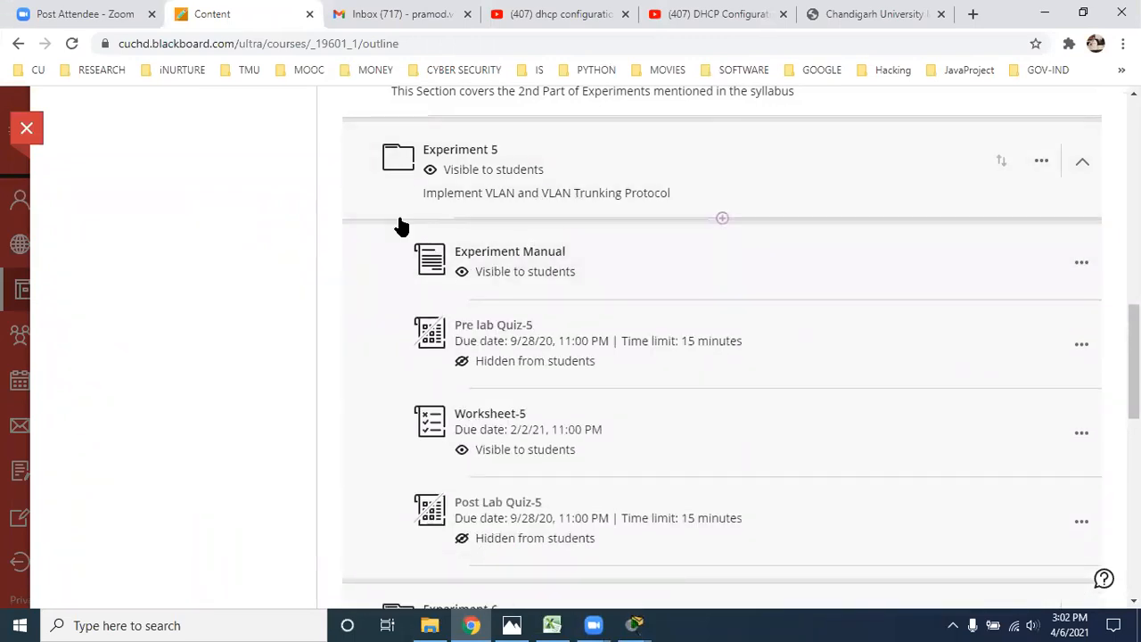
scroll(357, 236, "down", 1)
scroll(316, 254, "down", 3)
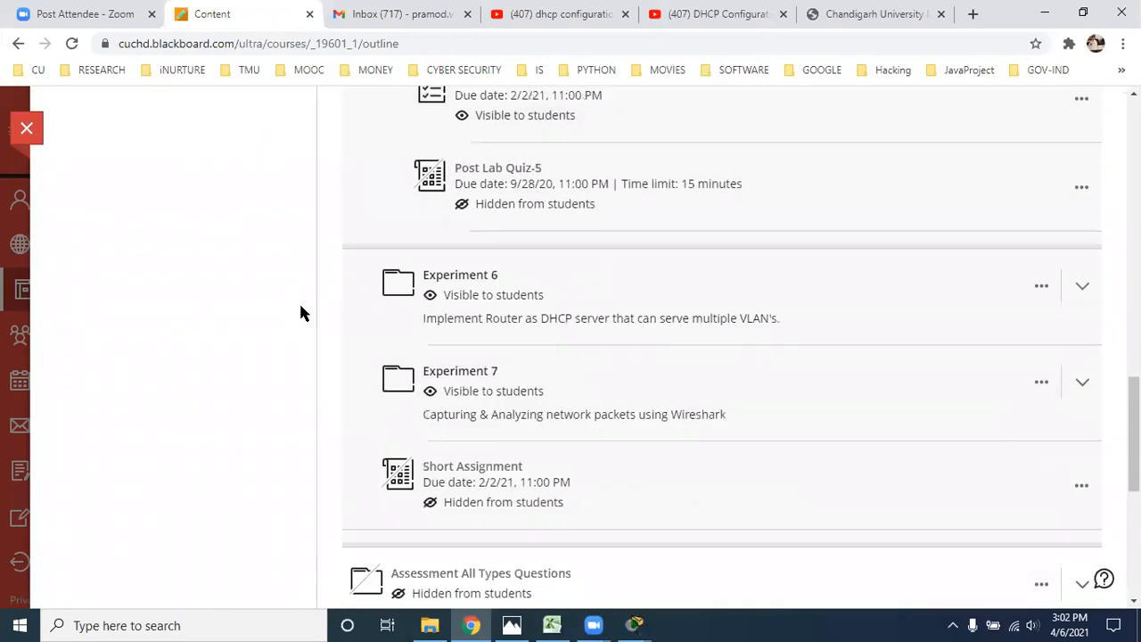
- Check the visibility and due dates of the Experiment 6 items, and close the course
left_click(451, 287)
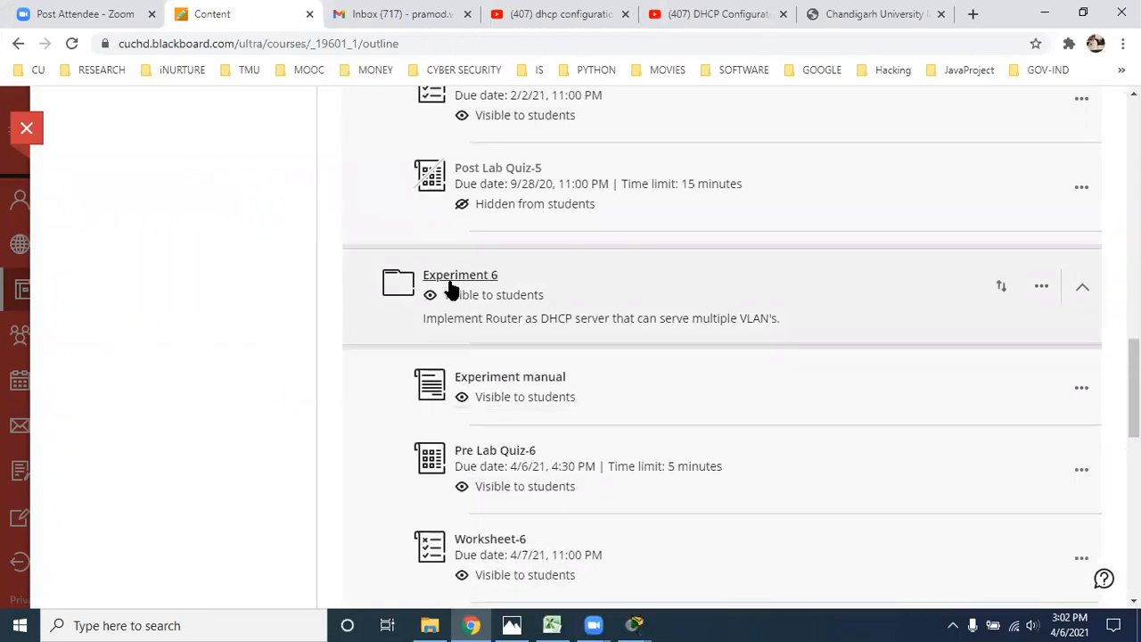
scroll(301, 349, "down", 4)
scroll(300, 349, "up", 1)
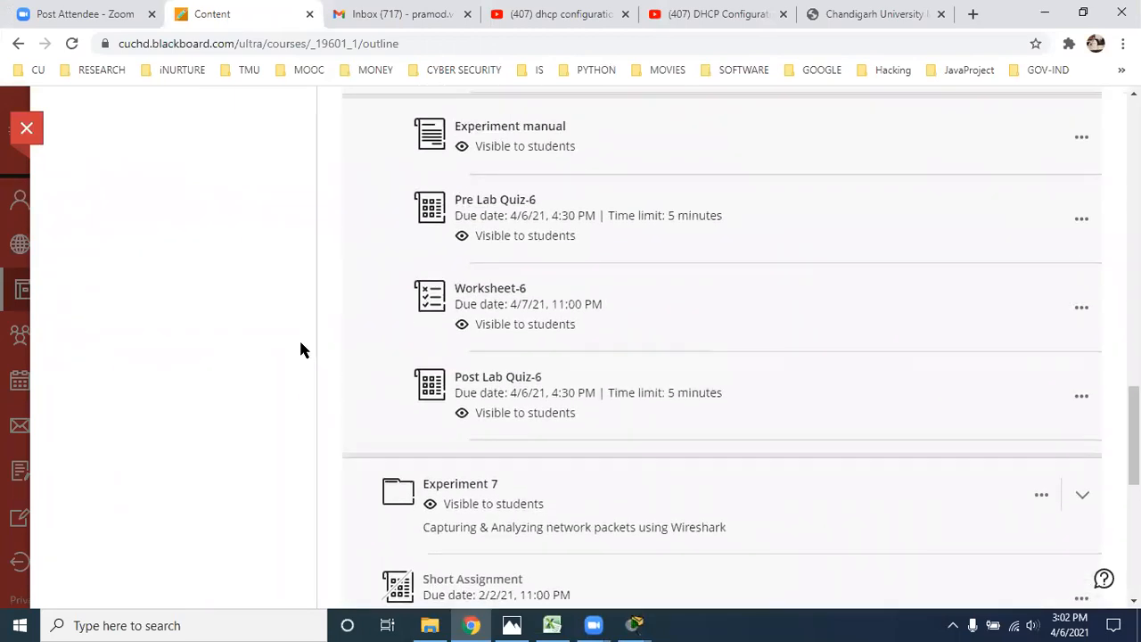
scroll(300, 348, "up", 1)
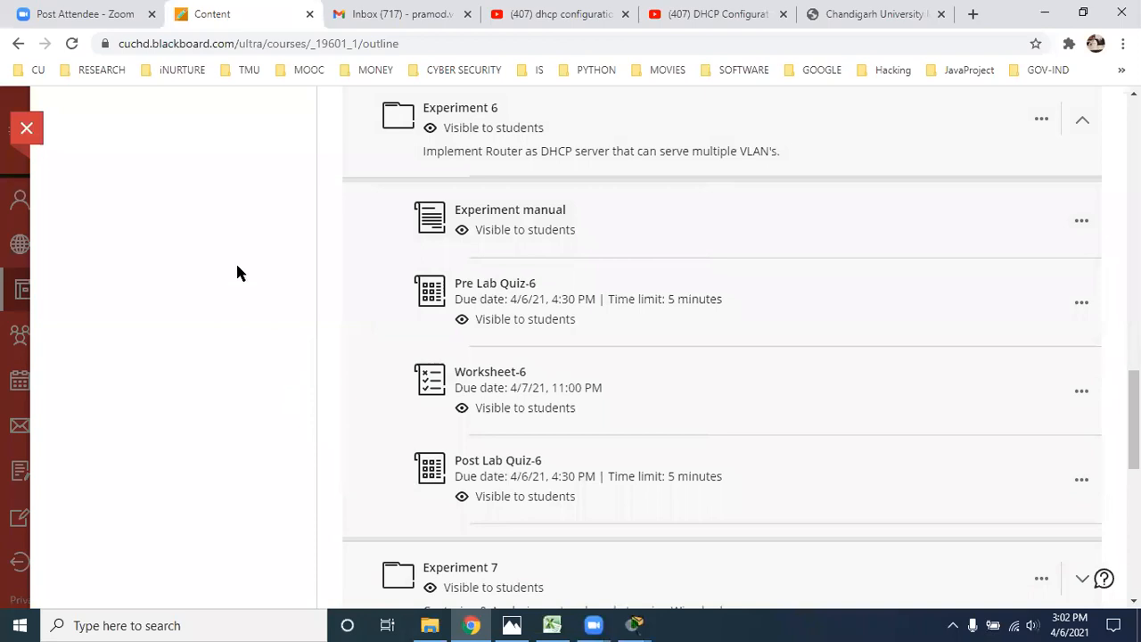
scroll(285, 375, "up", 10)
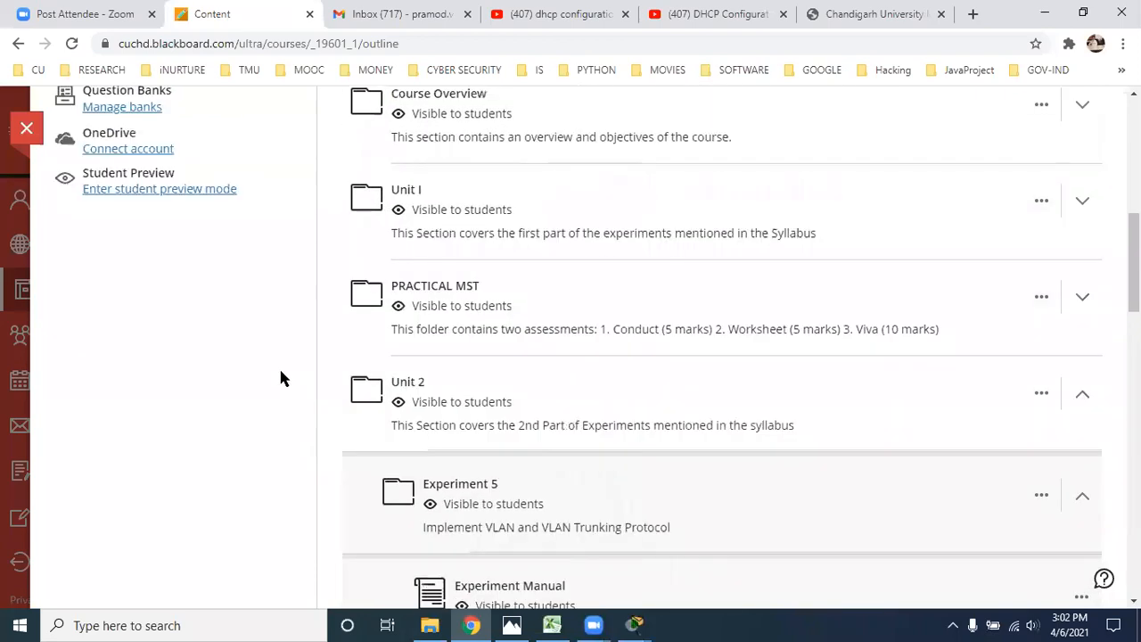
scroll(312, 396, "up", 3)
scroll(484, 358, "up", 3)
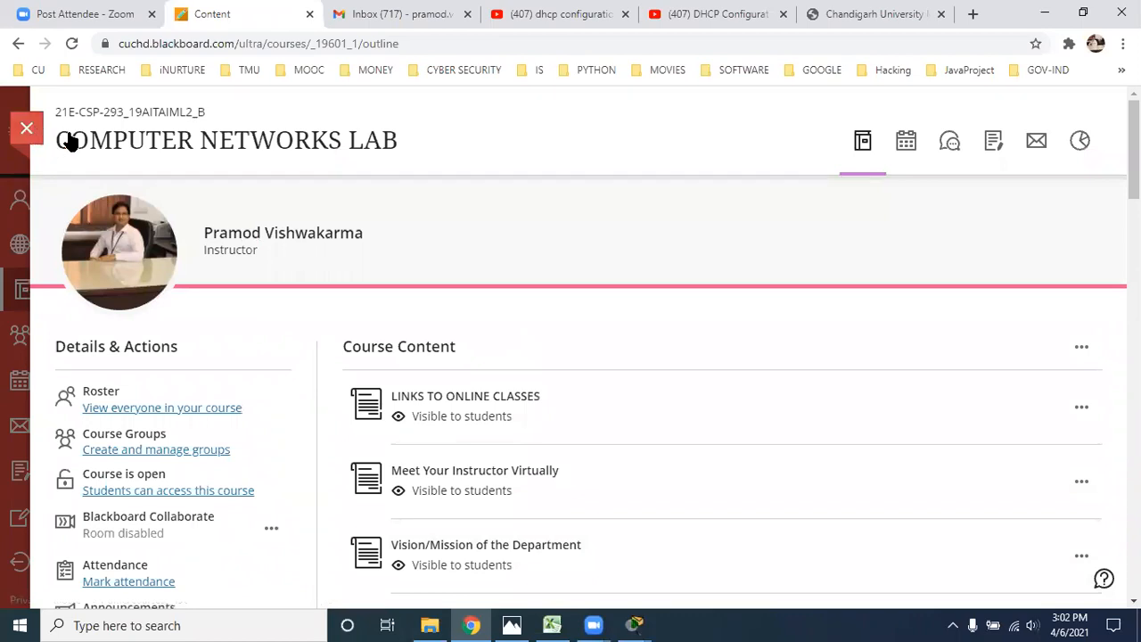
left_click(32, 132)
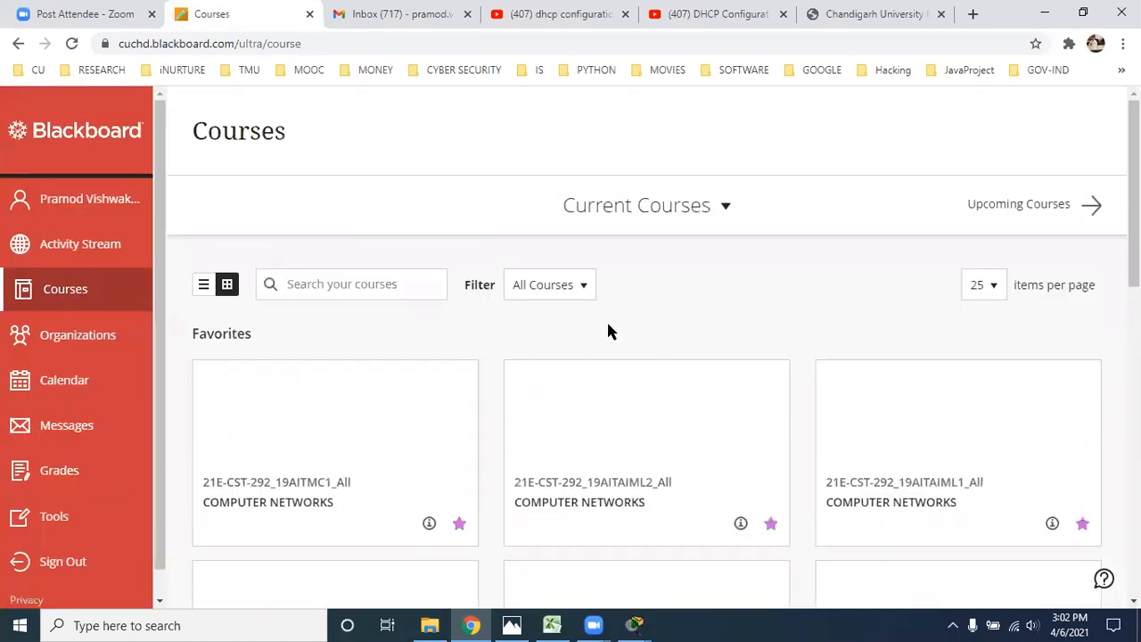
- Open the Computer Networks Lab course 21E-CSP-293_19AITAIML2_A and expand its Unit 2 folder
scroll(476, 366, "down", 3)
scroll(476, 365, "down", 2)
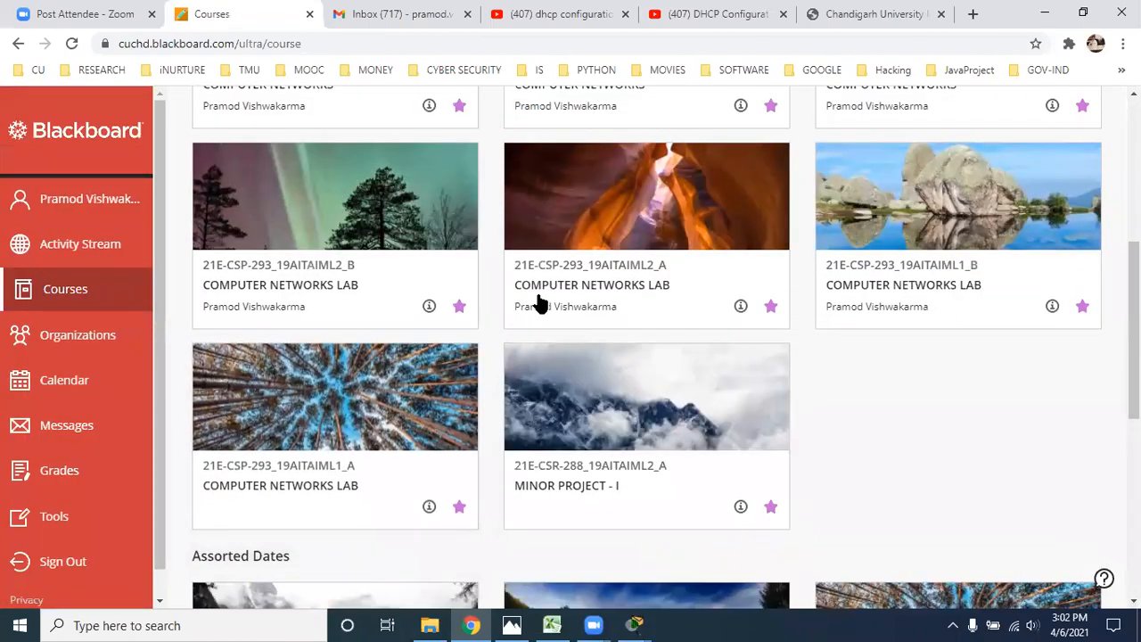
left_click(540, 295)
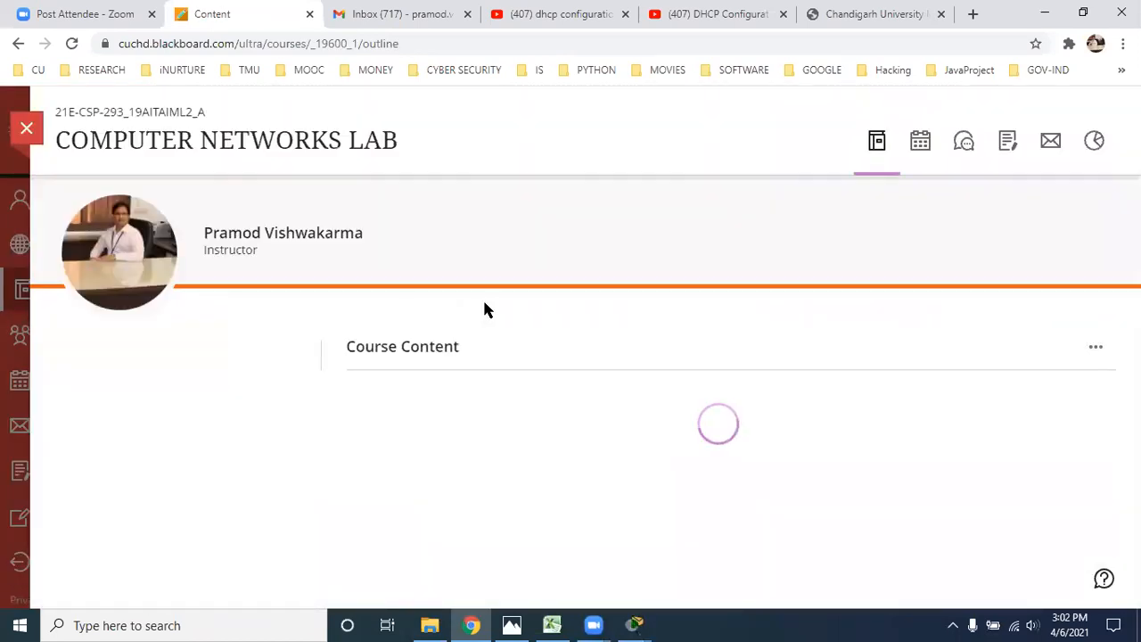
scroll(420, 312, "down", 7)
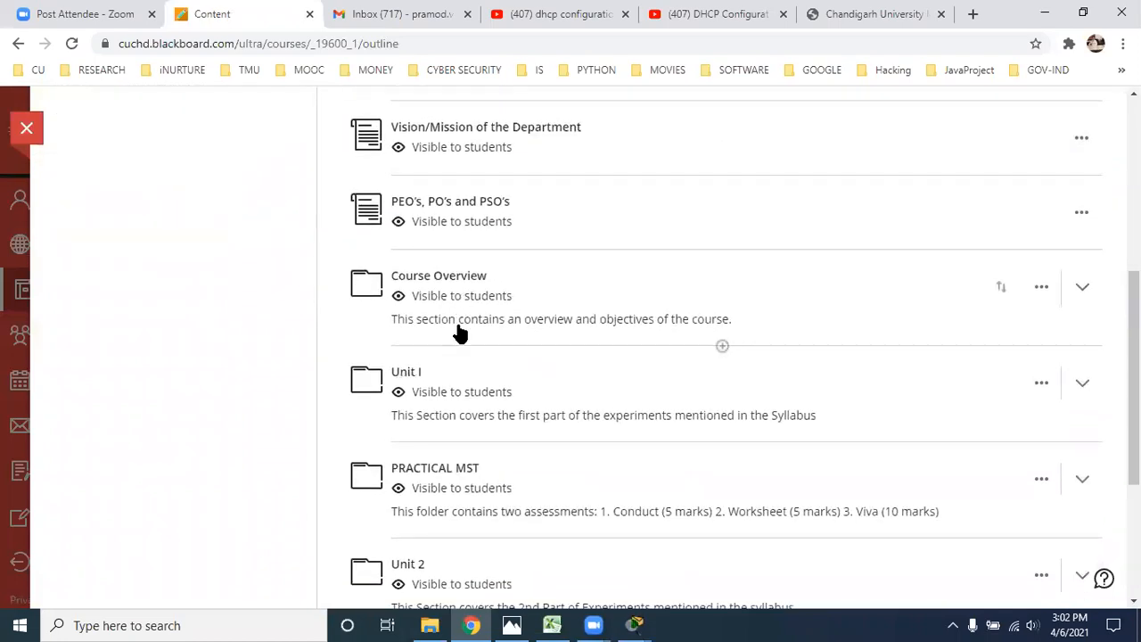
left_click(406, 398)
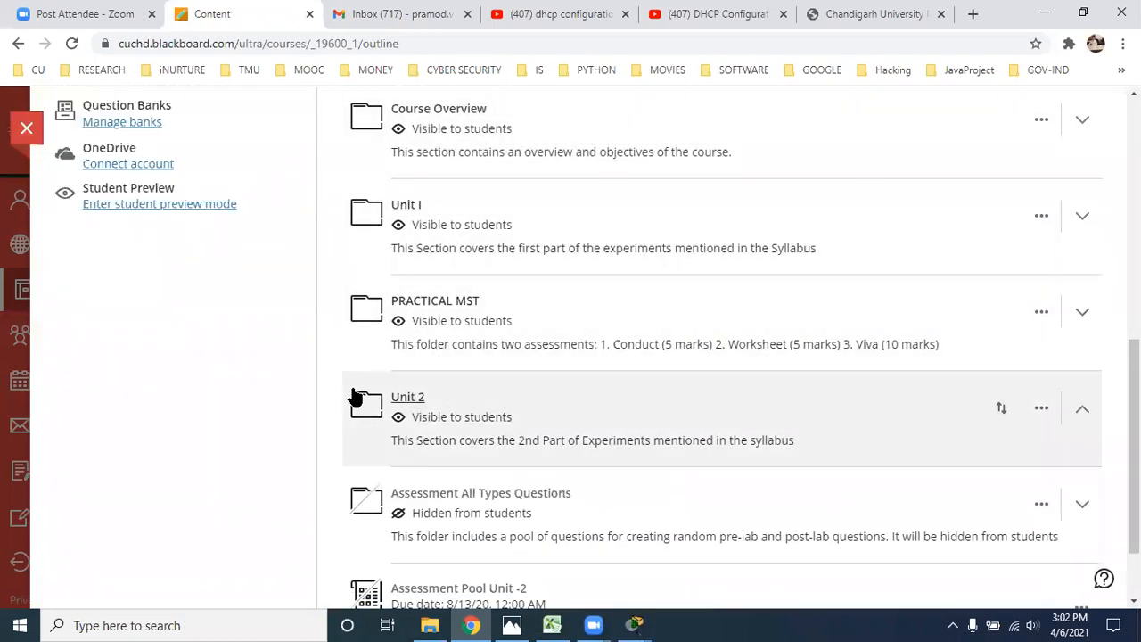
- Check the visibility and due dates of this course's Experiment 5 items, and return to the course list
scroll(325, 385, "down", 4)
scroll(297, 316, "up", 2)
left_click(459, 248)
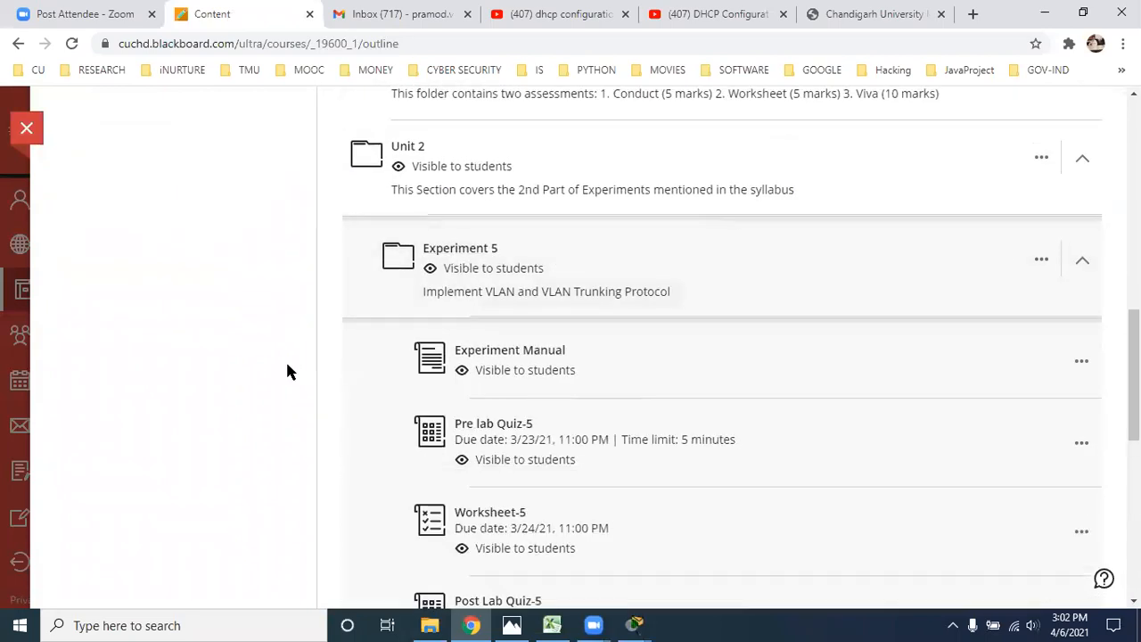
scroll(489, 339, "down", 1)
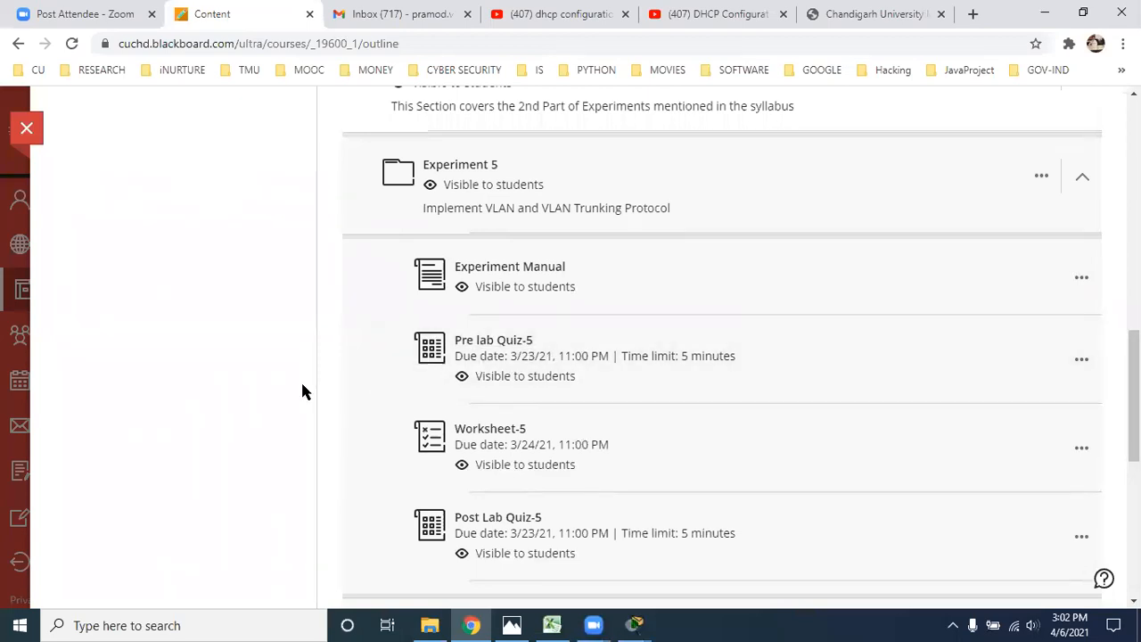
scroll(304, 390, "down", 2)
scroll(304, 390, "up", 5)
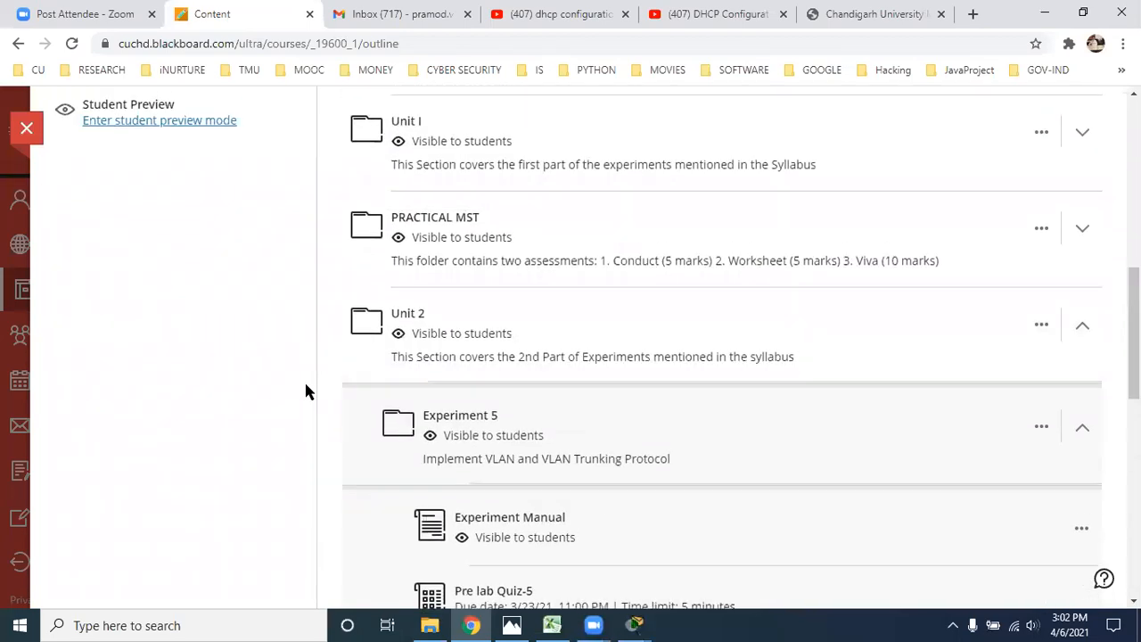
scroll(304, 390, "up", 8)
left_click(26, 130)
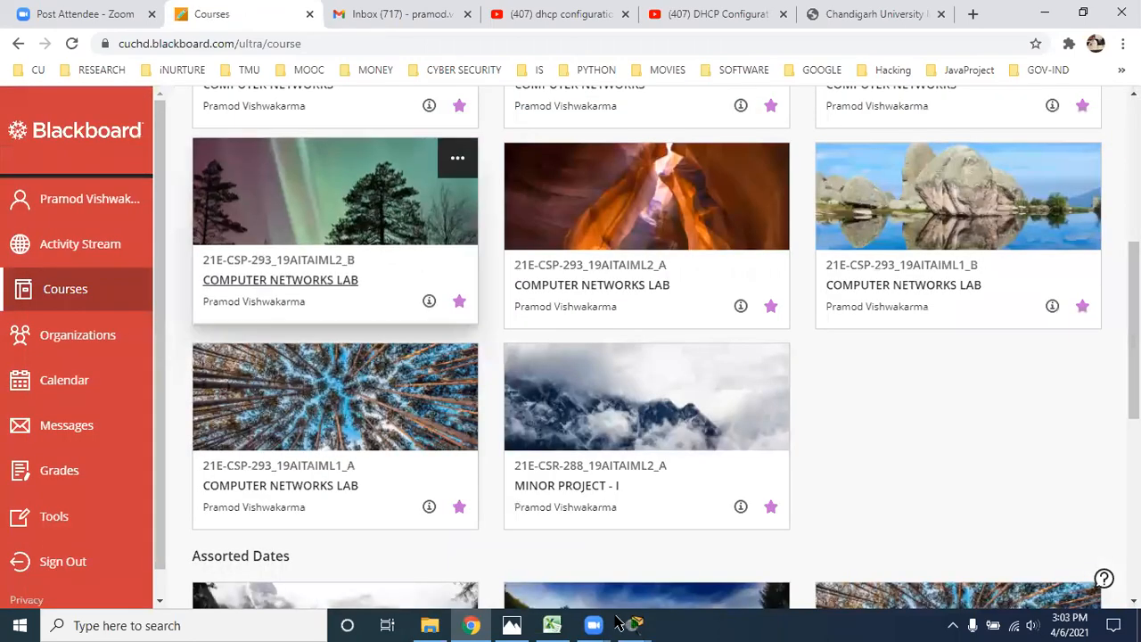
- Switch back to the Router1 command line window in Packet Tracer
left_click(593, 623)
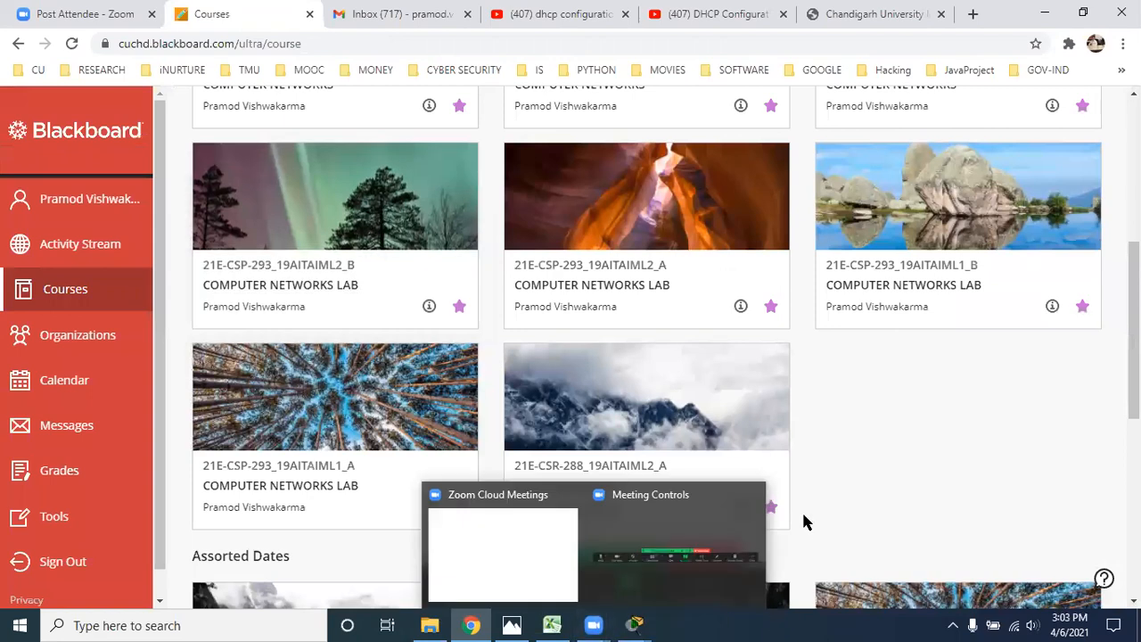
left_click(635, 622)
mouse_move(635, 622)
left_click(704, 553)
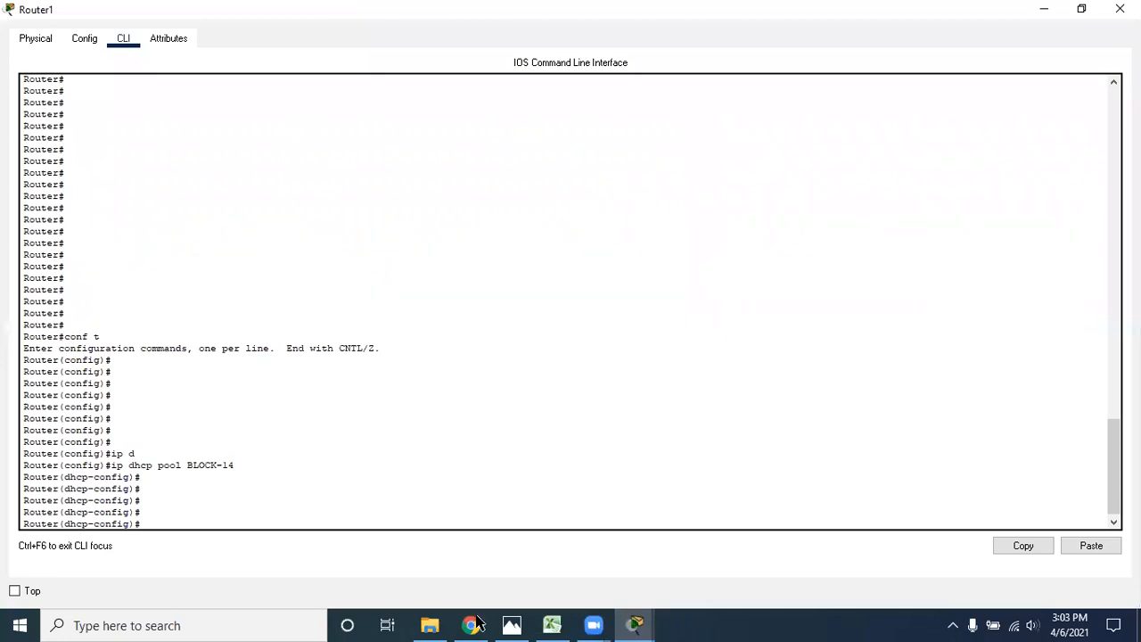
left_click(477, 622)
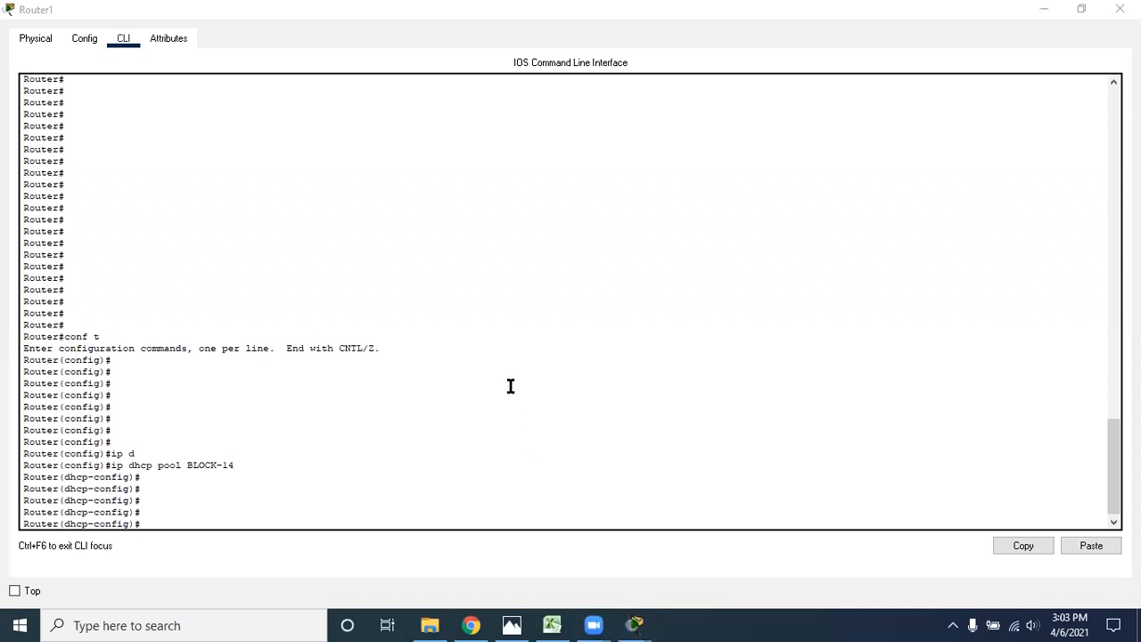
- Bring up the network topology and examine the network address and subnet mask note below the router
left_click(763, 344)
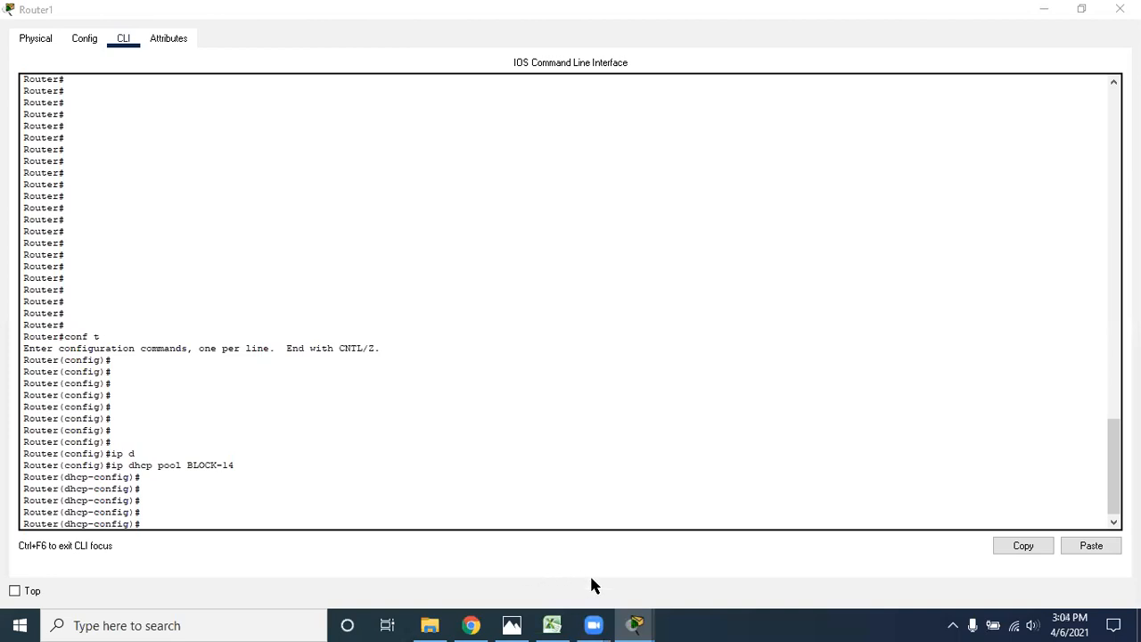
left_click(637, 623)
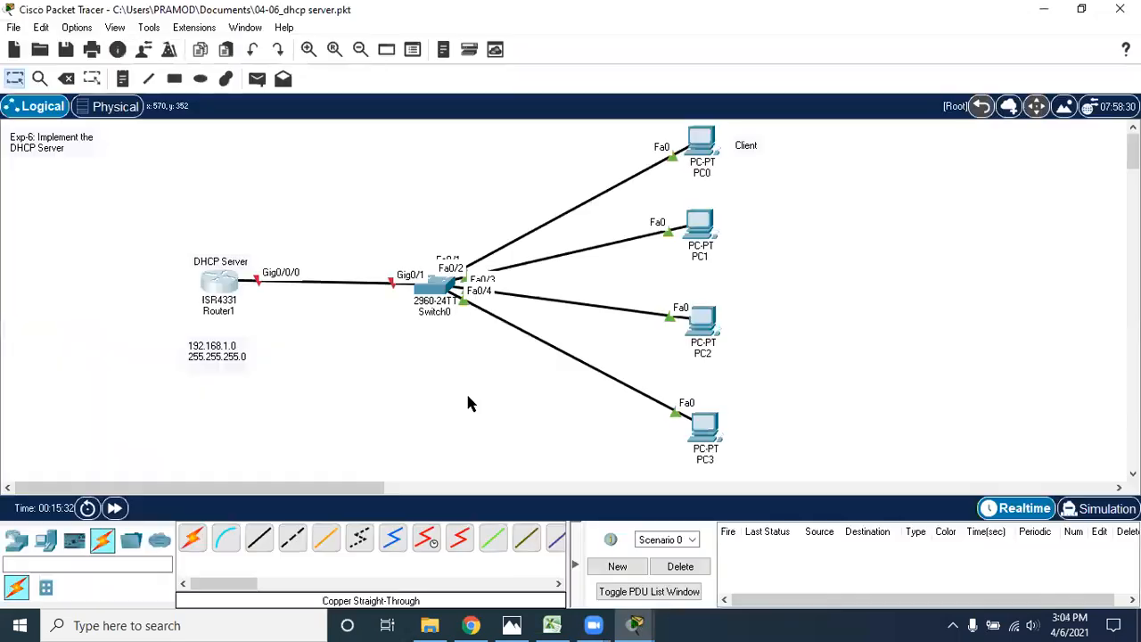
left_click_drag(172, 339, 293, 375)
left_click(178, 404)
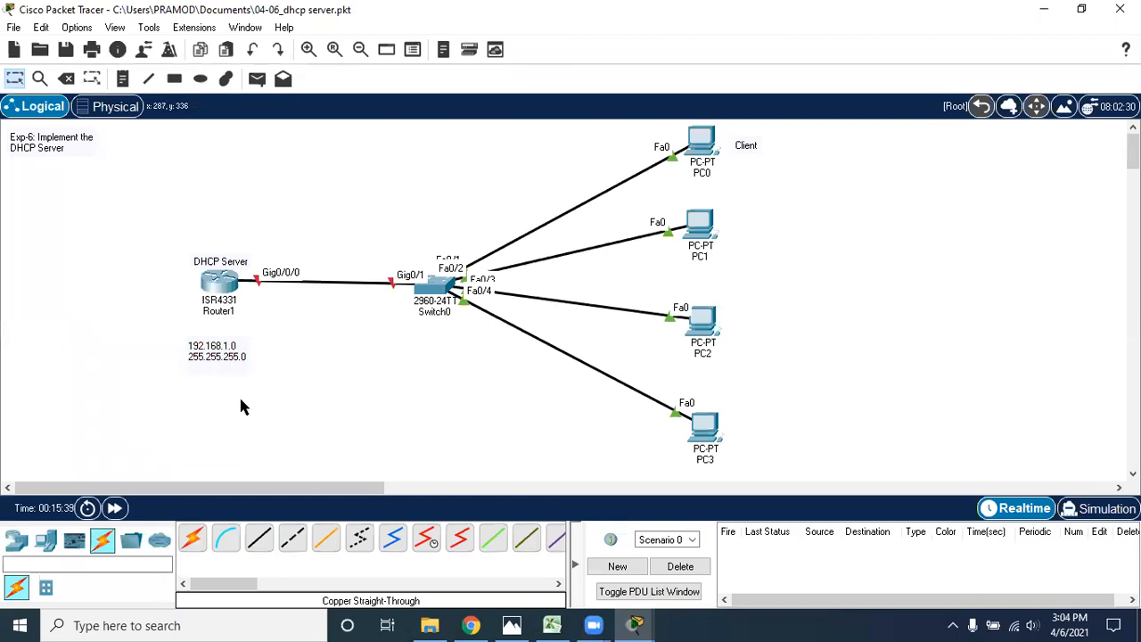
left_click_drag(177, 326, 256, 360)
left_click(377, 412)
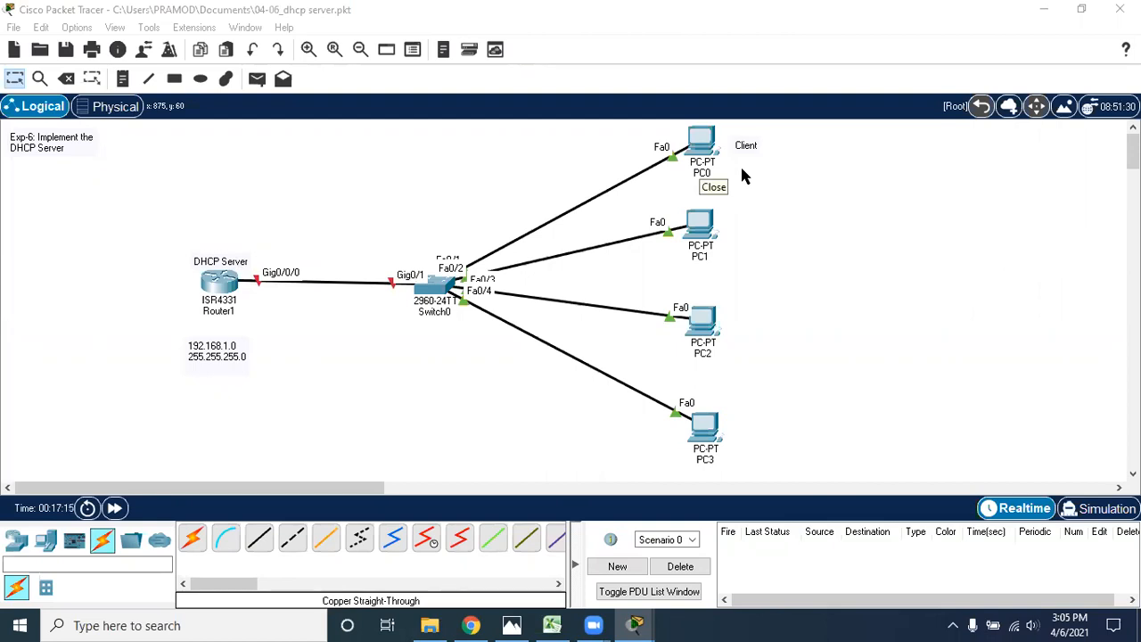
- Switch to Blackboard in the browser and open the Computer Networks Lab course 21E-CSP-293_19AITAIML2_B
left_click(686, 553)
left_click(472, 622)
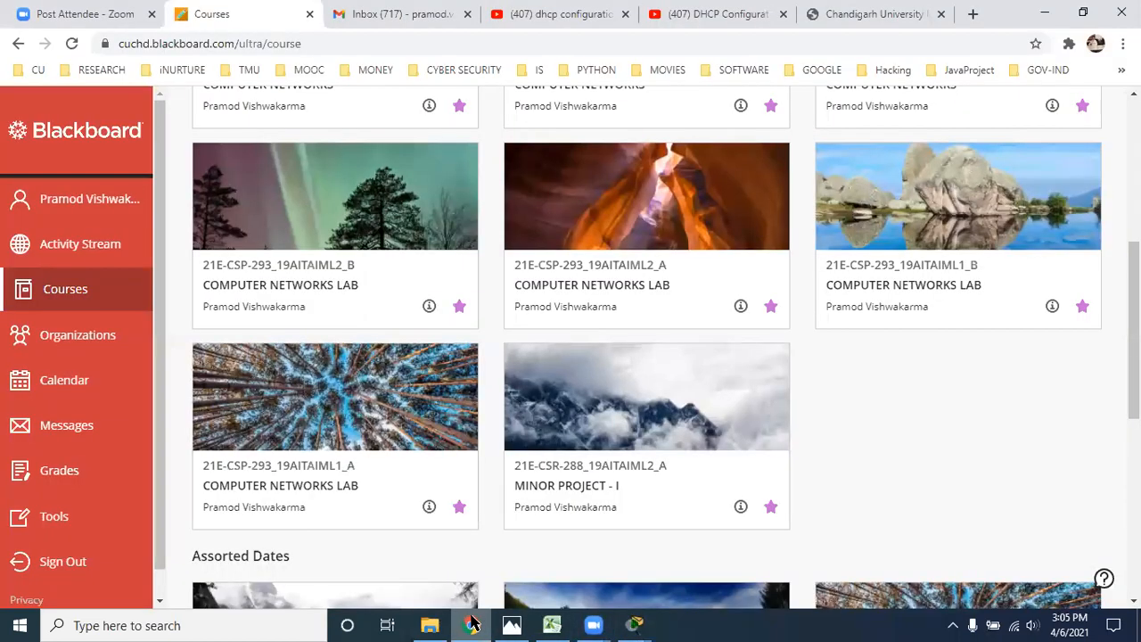
left_click(472, 621)
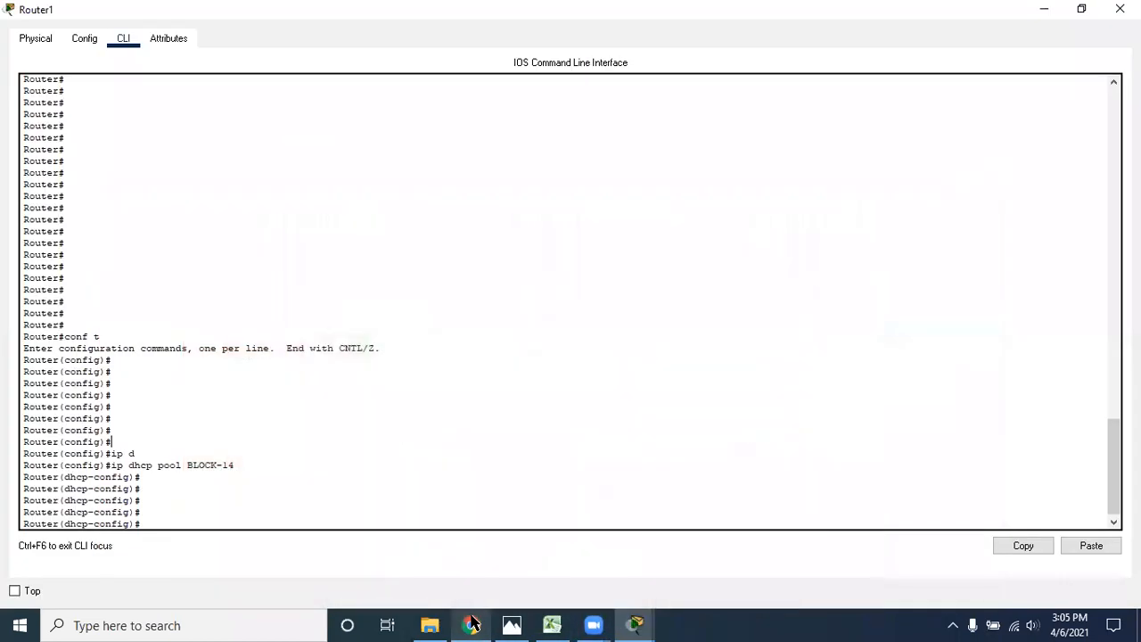
left_click(547, 615)
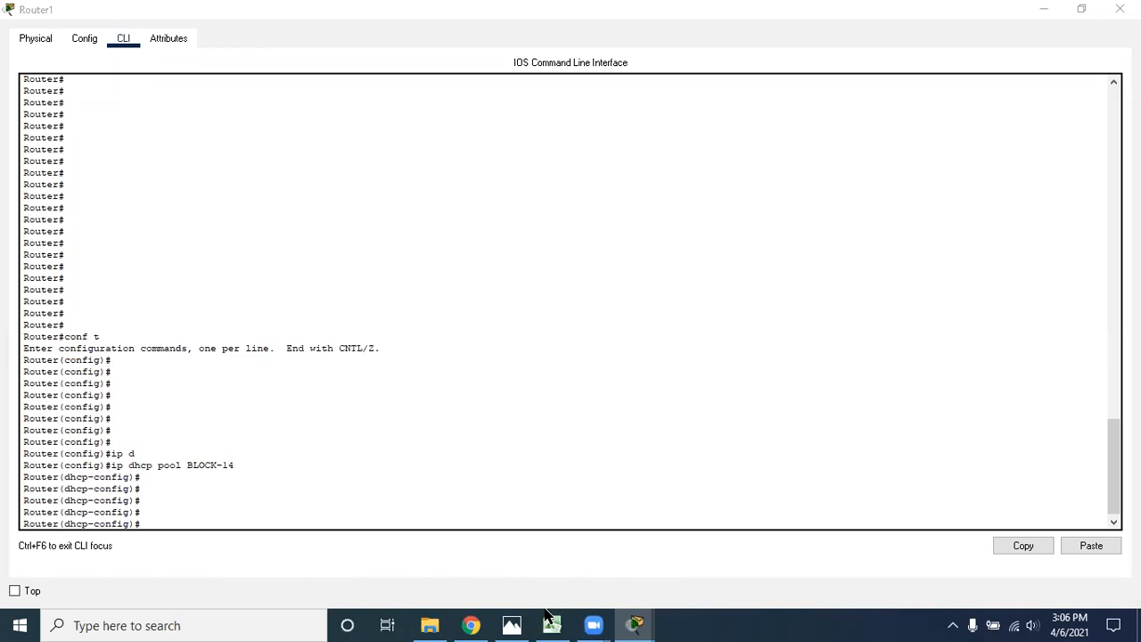
left_click(205, 11)
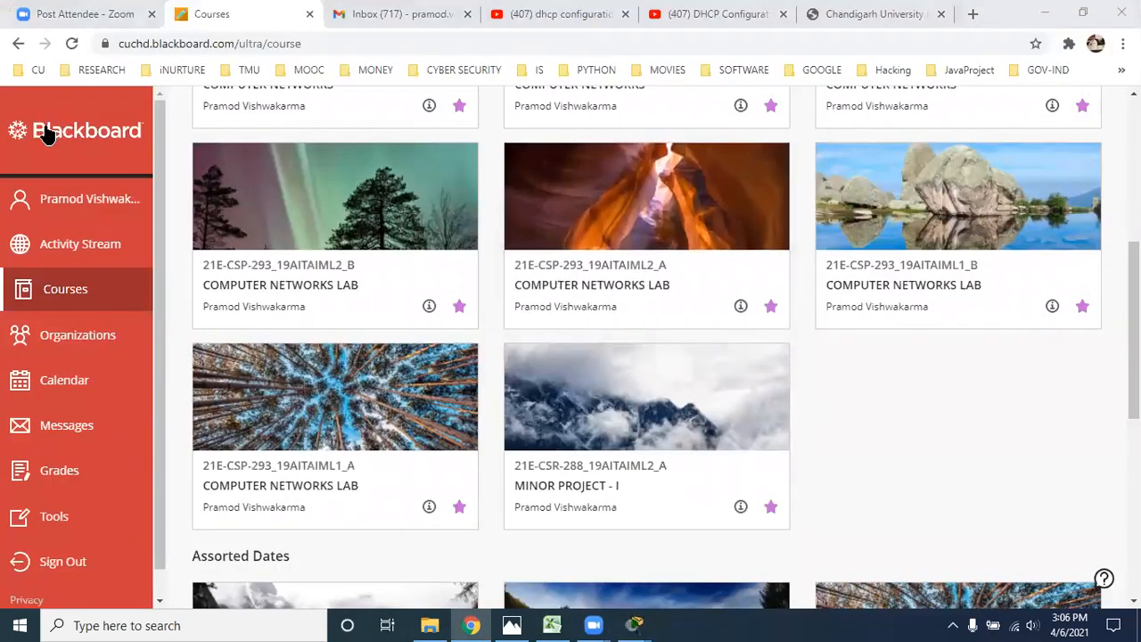
left_click(325, 284)
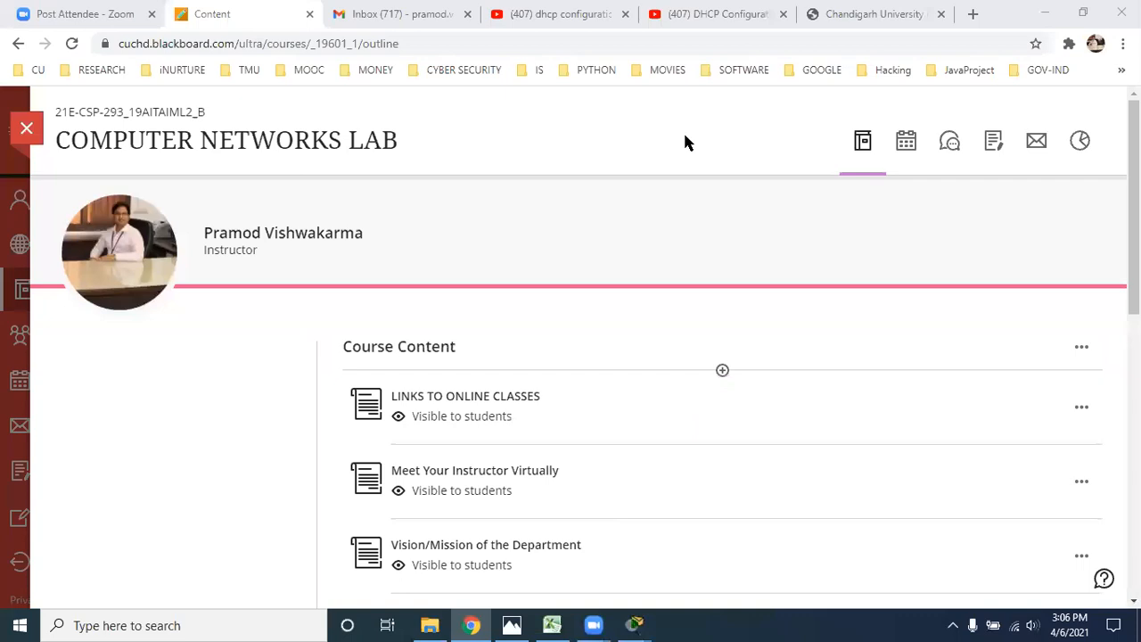
- Switch back to the Packet Tracer topology and open Router1's command line at the DHCP pool configuration prompt
left_click(645, 618)
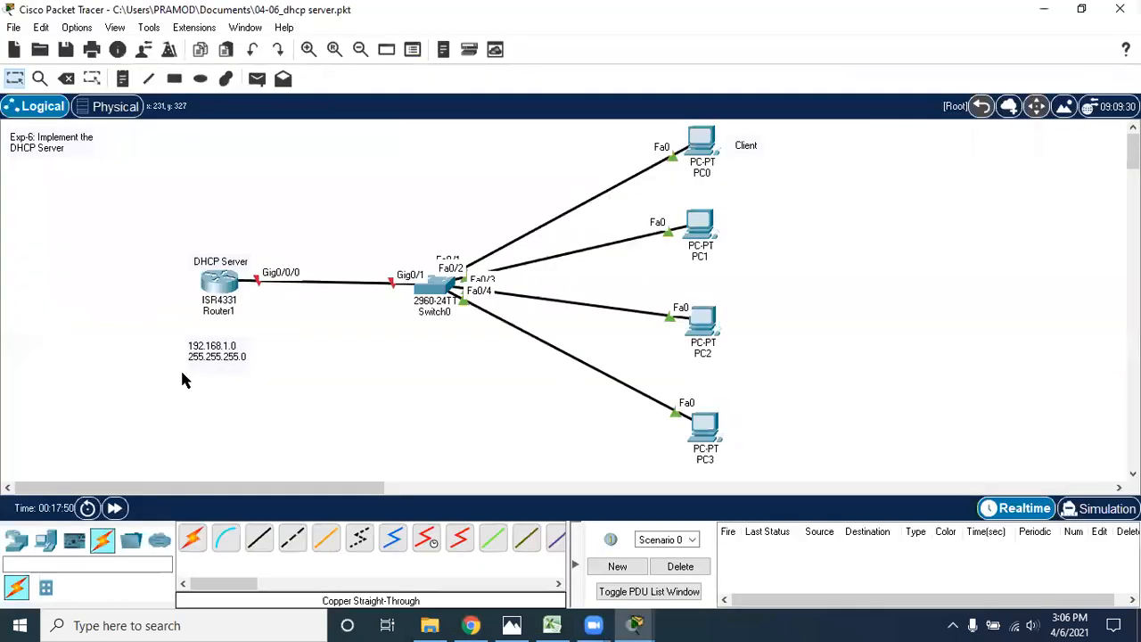
left_click(219, 282)
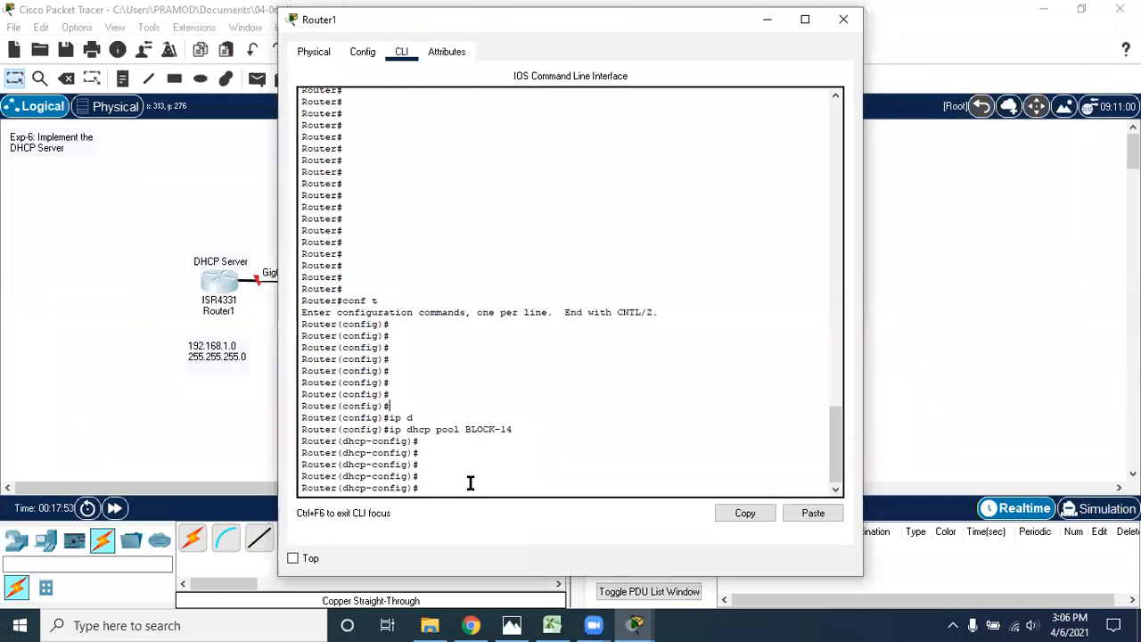
key("Return")
key("Return")
key("Return")
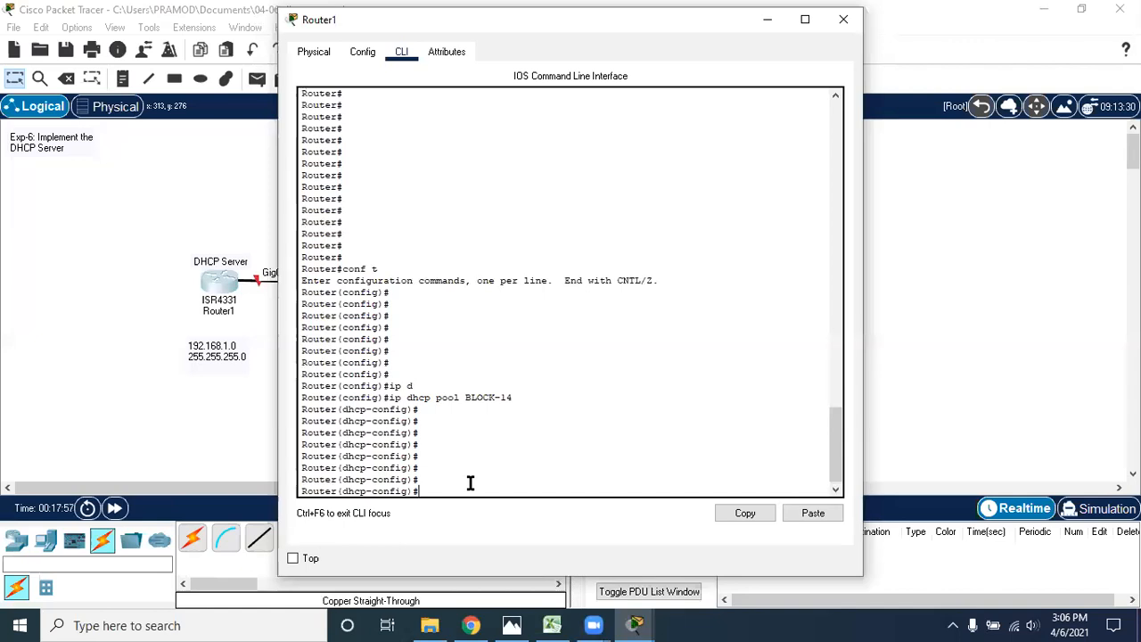
- Assign network 192.168.1.0 with subnet mask 255.255.255.0 to the DHCP pool
type("network")
type("192.168.1.0")
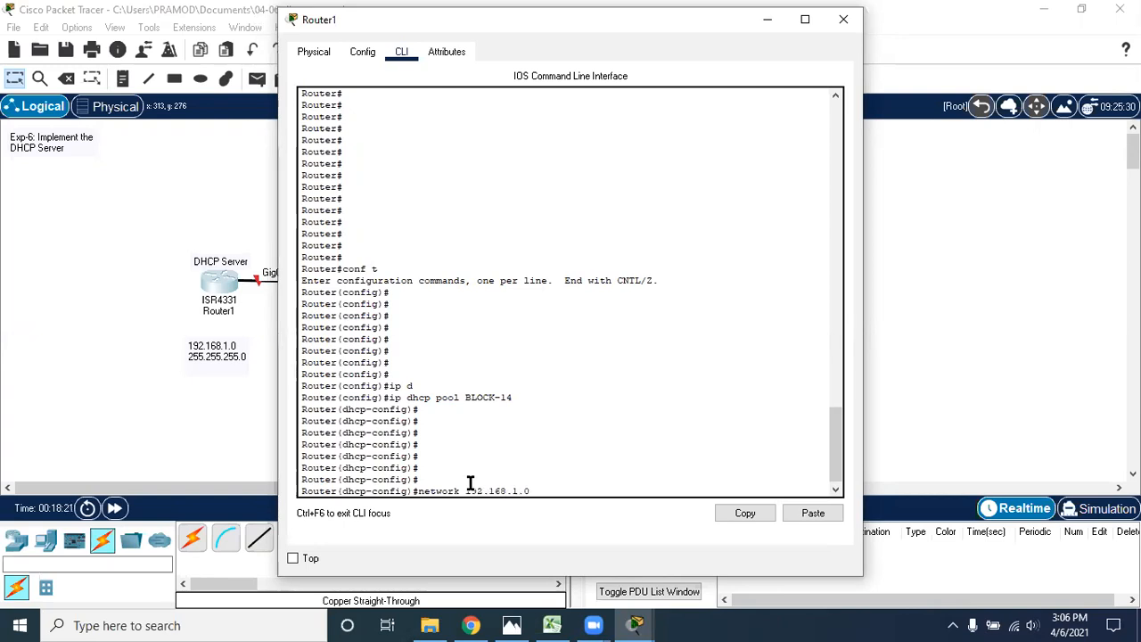
type(" 255.255.255.0")
key("Return")
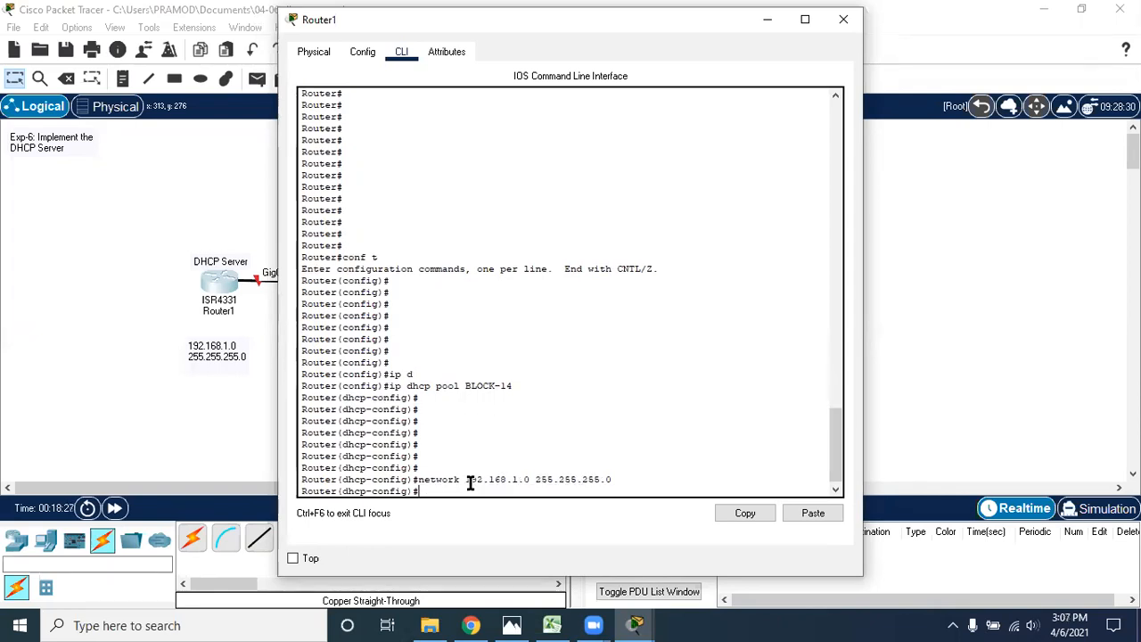
key("Return")
key("Return")
key("Return")
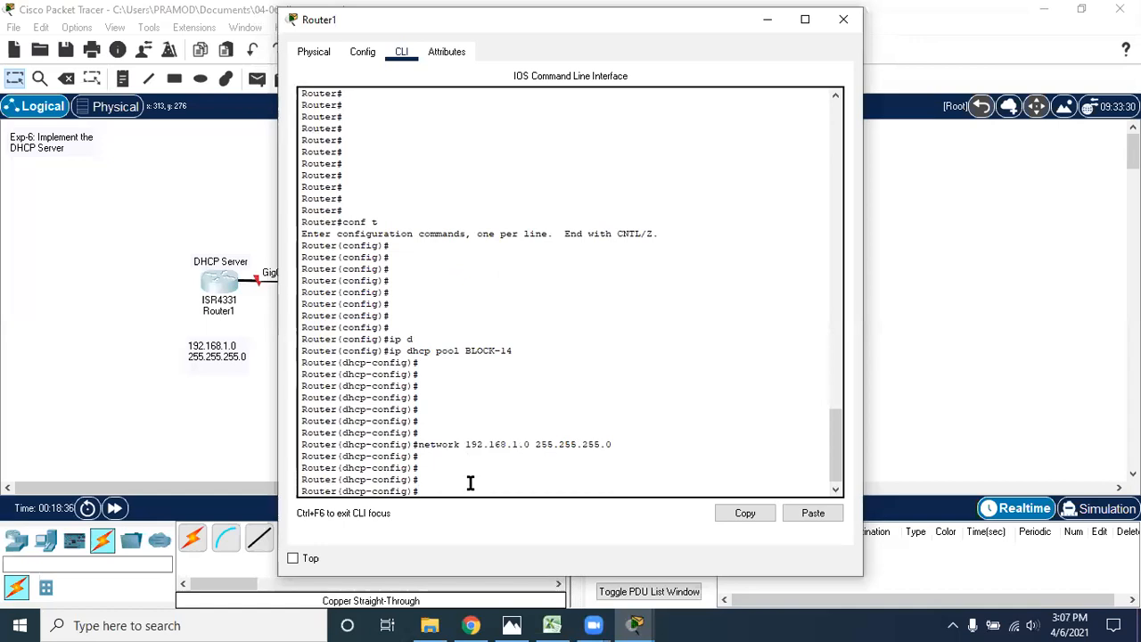
- Set the DHCP pool's default router to 192.168.1.1
type("de")
key("Tab")
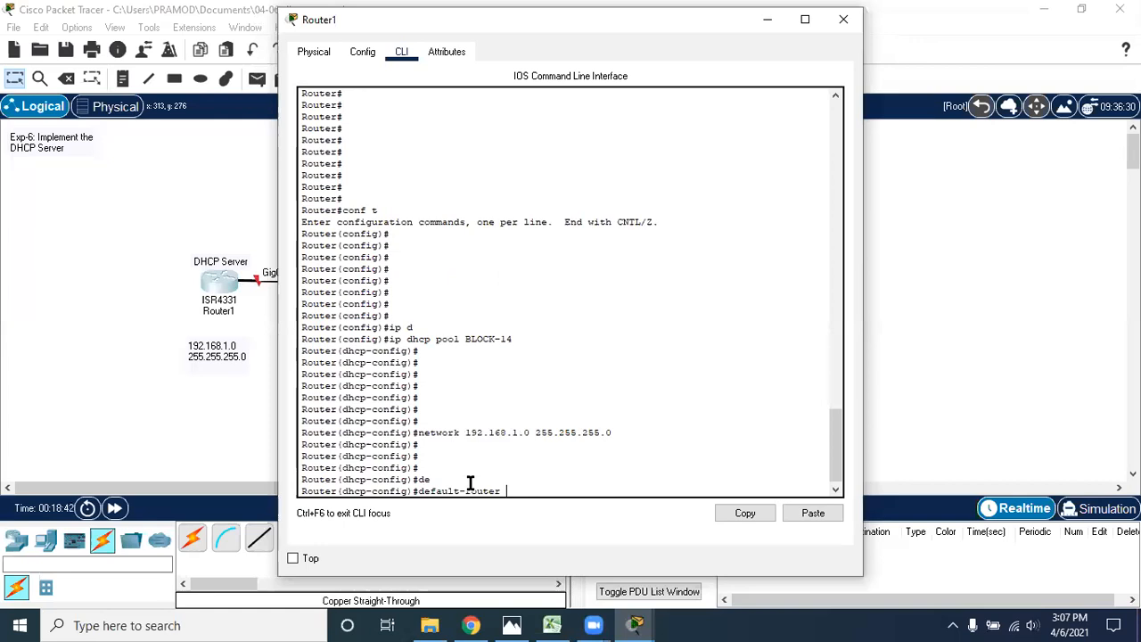
type("192.168.1.1")
key("Return")
key("Return")
key("Return")
key("Return")
key("Return")
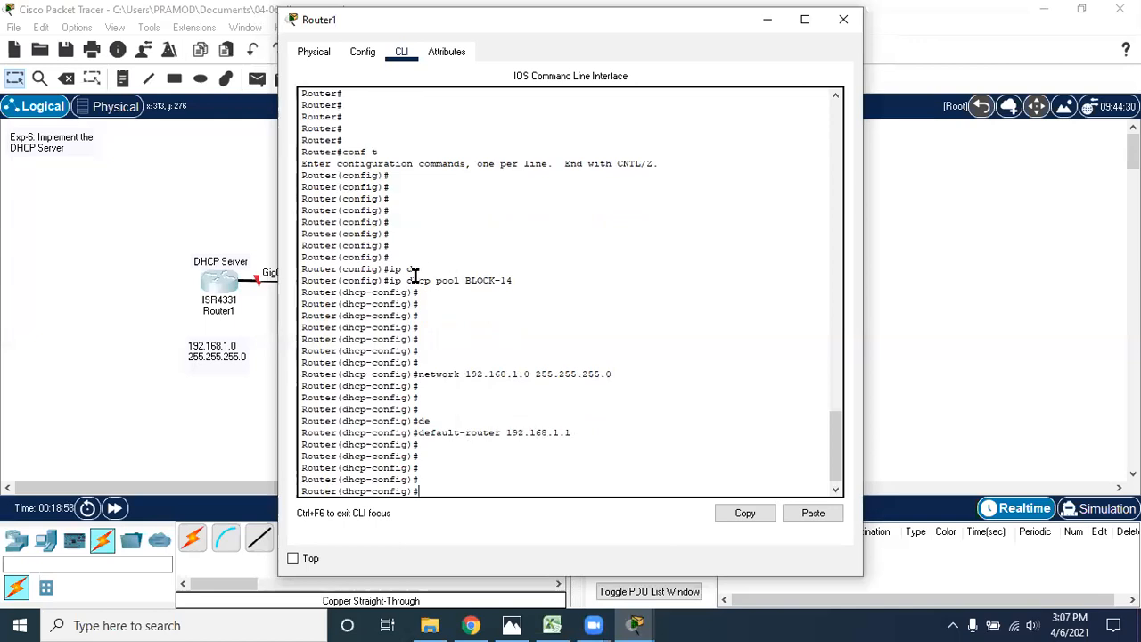
- Review the commands entered so far: conf t, ip dhcp pool BLOCK-14, network and default-router
scroll(401, 248, "up", 3)
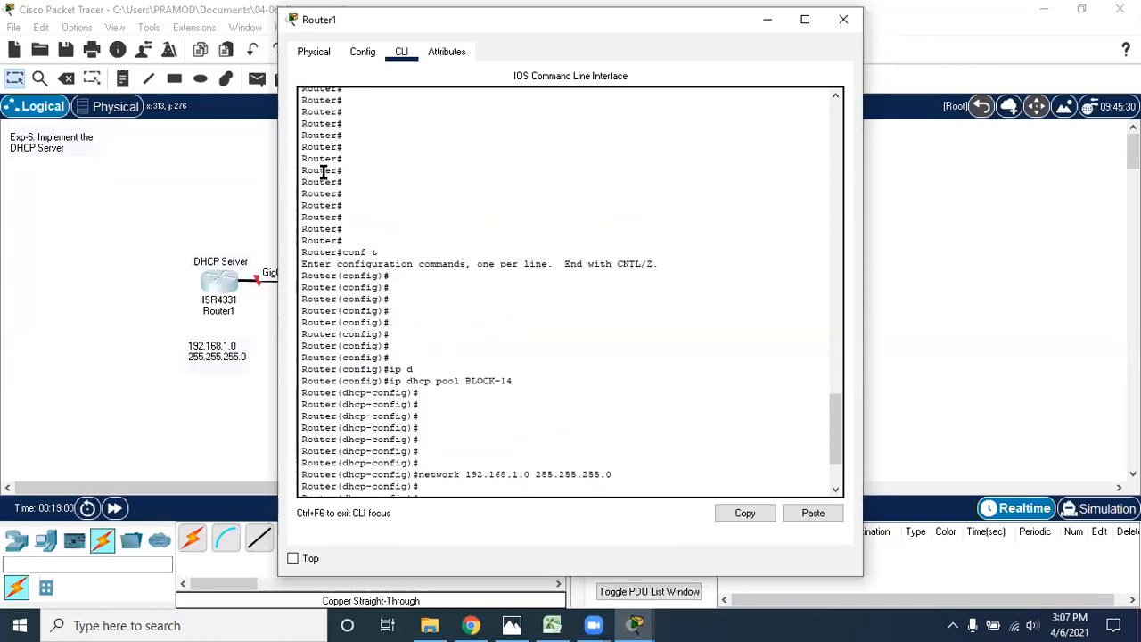
left_click_drag(342, 252, 411, 253)
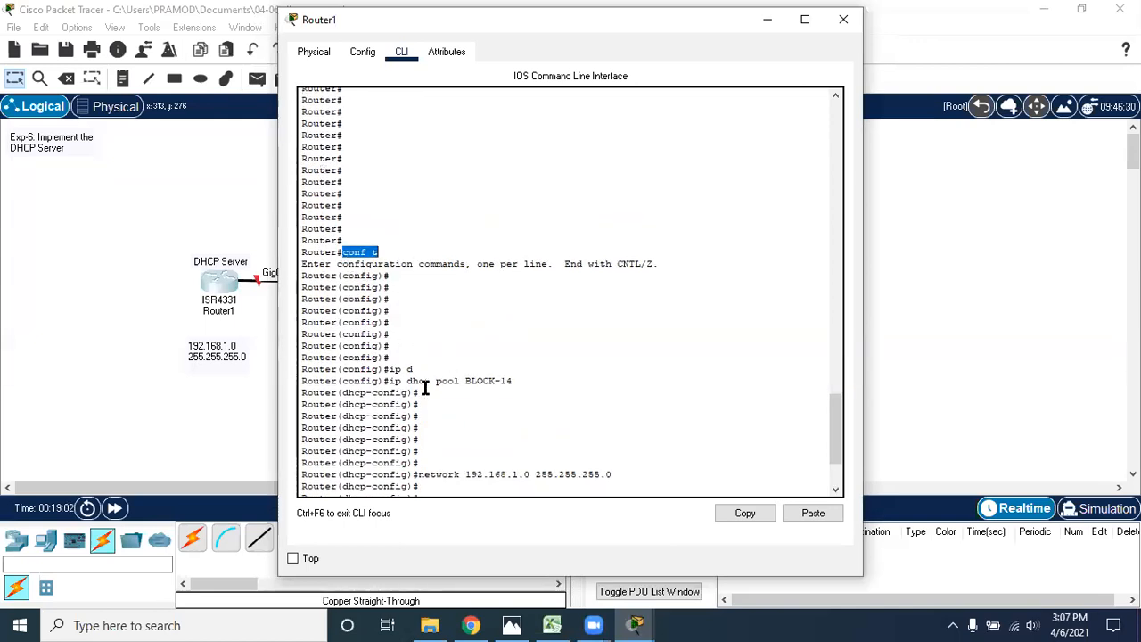
left_click(390, 383)
left_click_drag(390, 384, 528, 383)
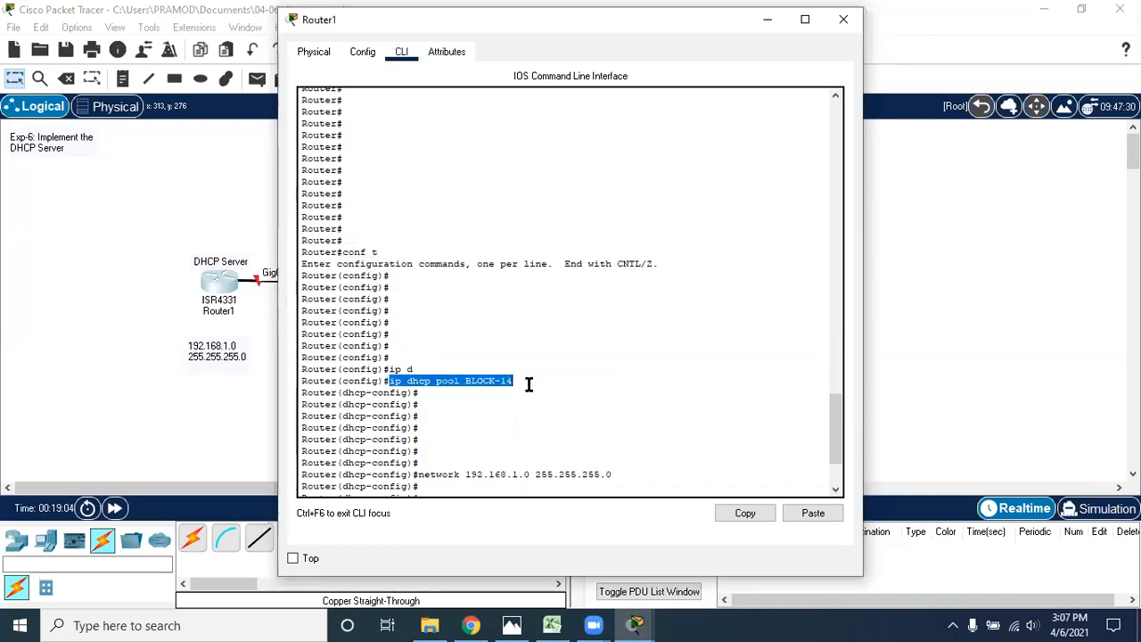
scroll(530, 384, "down", 3)
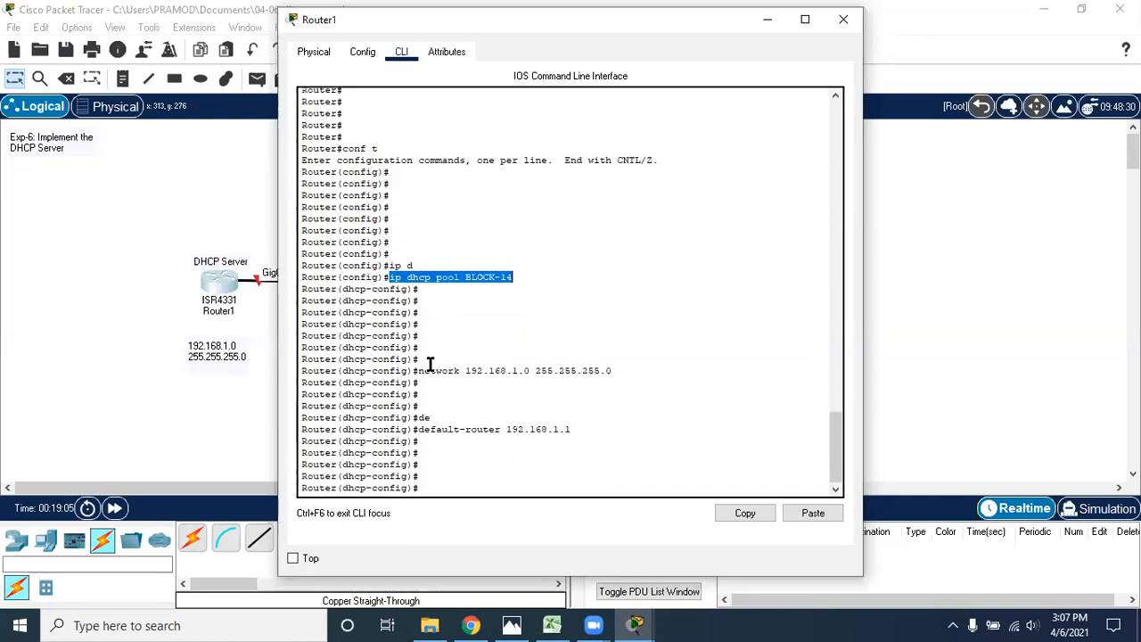
left_click_drag(417, 370, 611, 371)
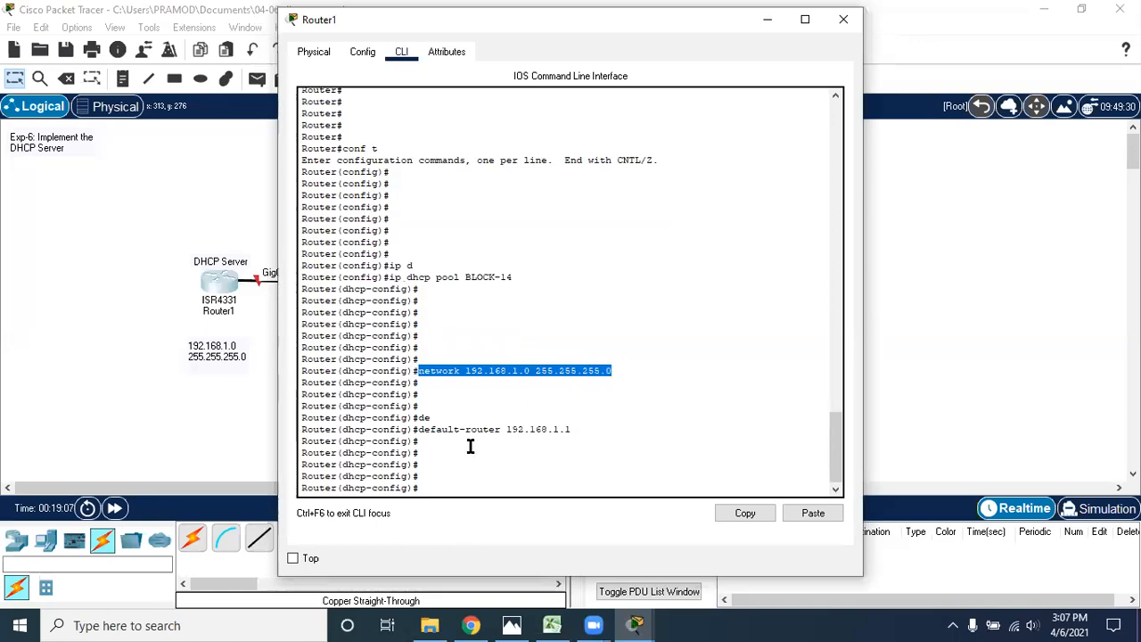
left_click_drag(418, 429, 582, 433)
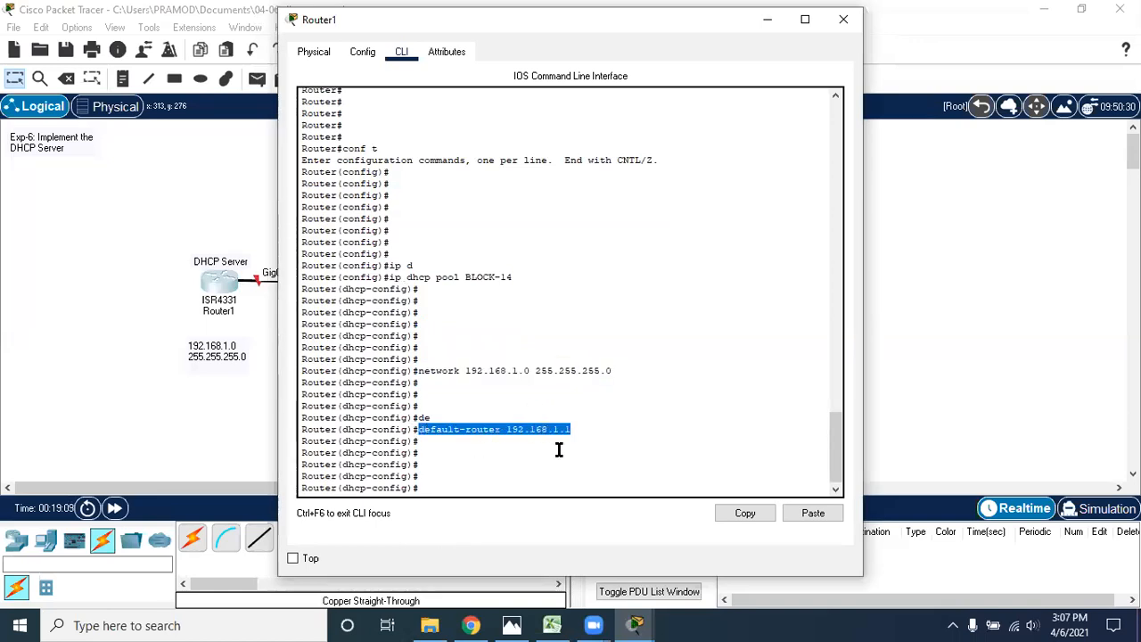
left_click(447, 478)
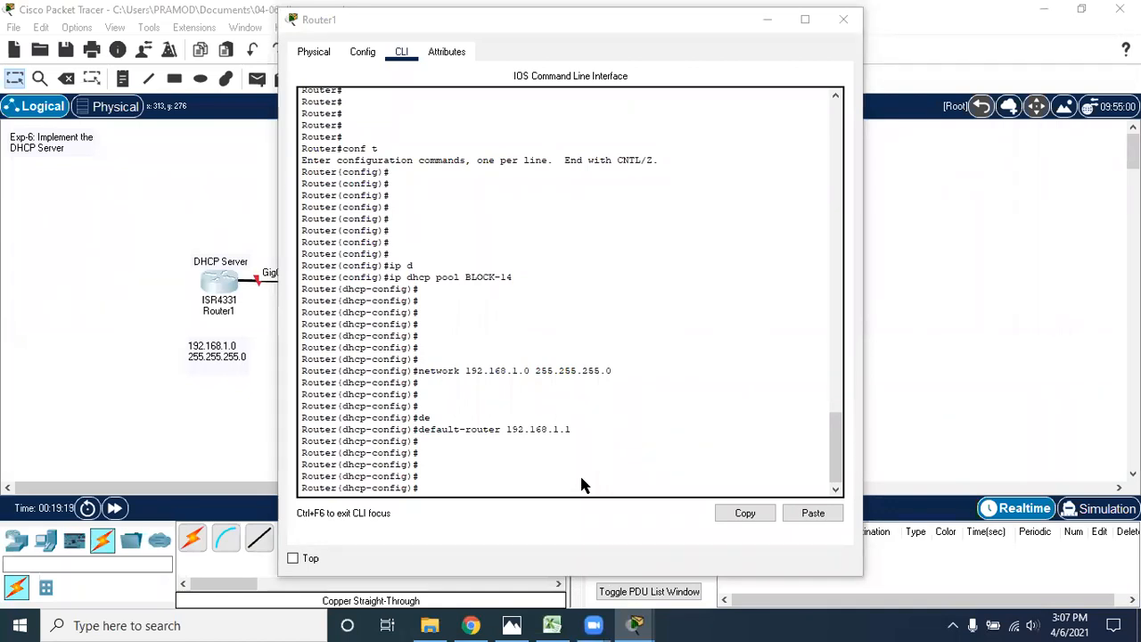
- Set the DHCP pool's DNS server to 192.168.1.254
left_click(471, 484)
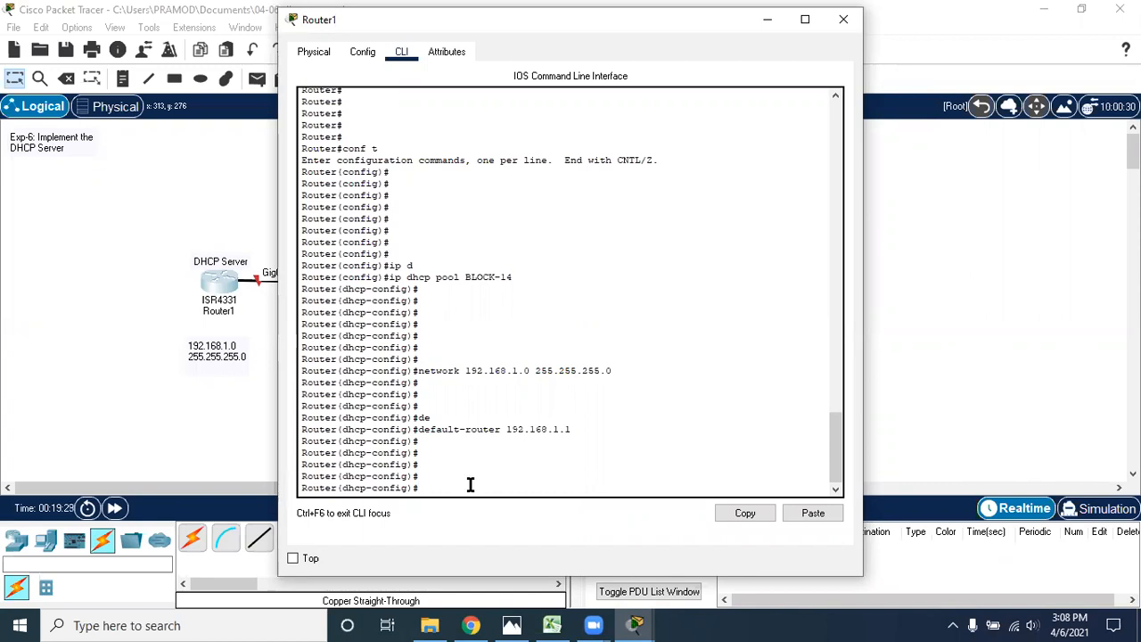
type("dns")
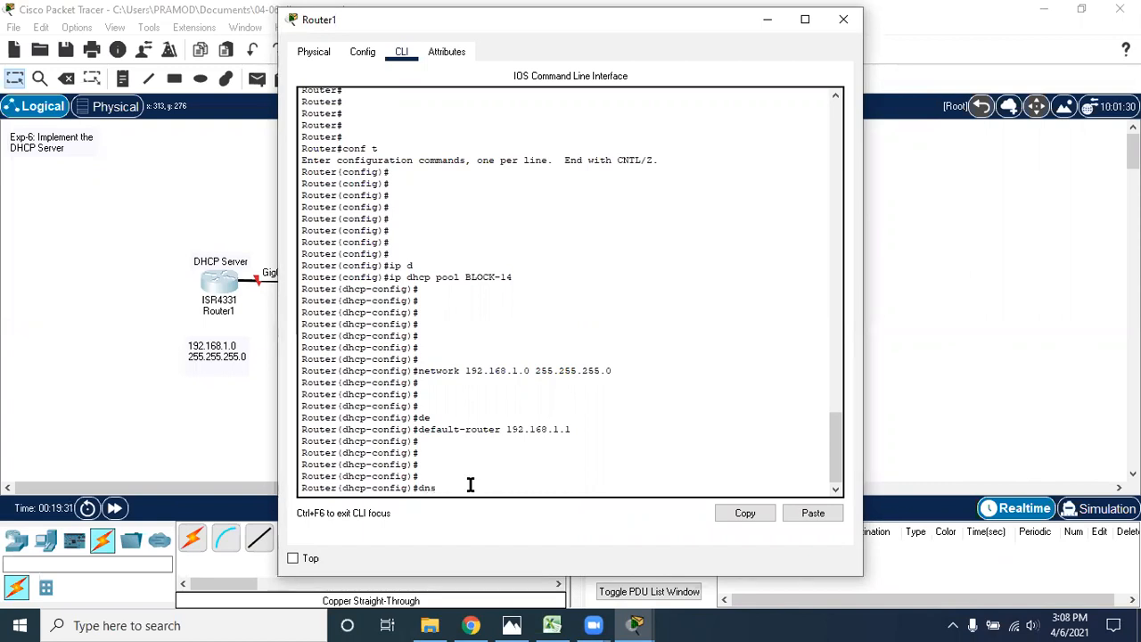
key("Tab")
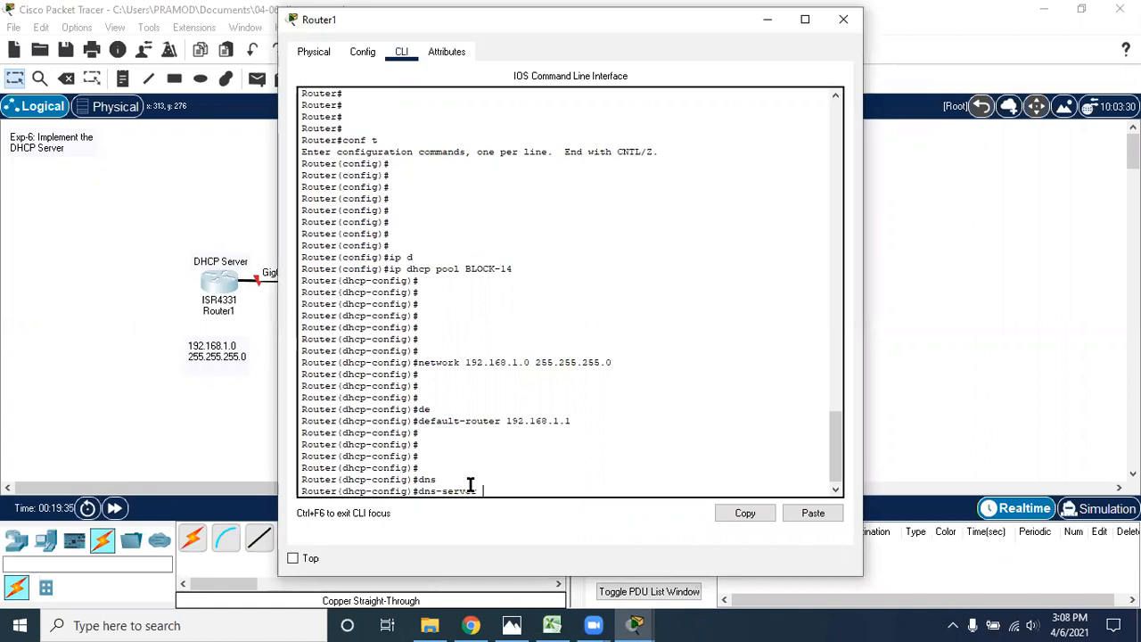
type("192.168.1.254")
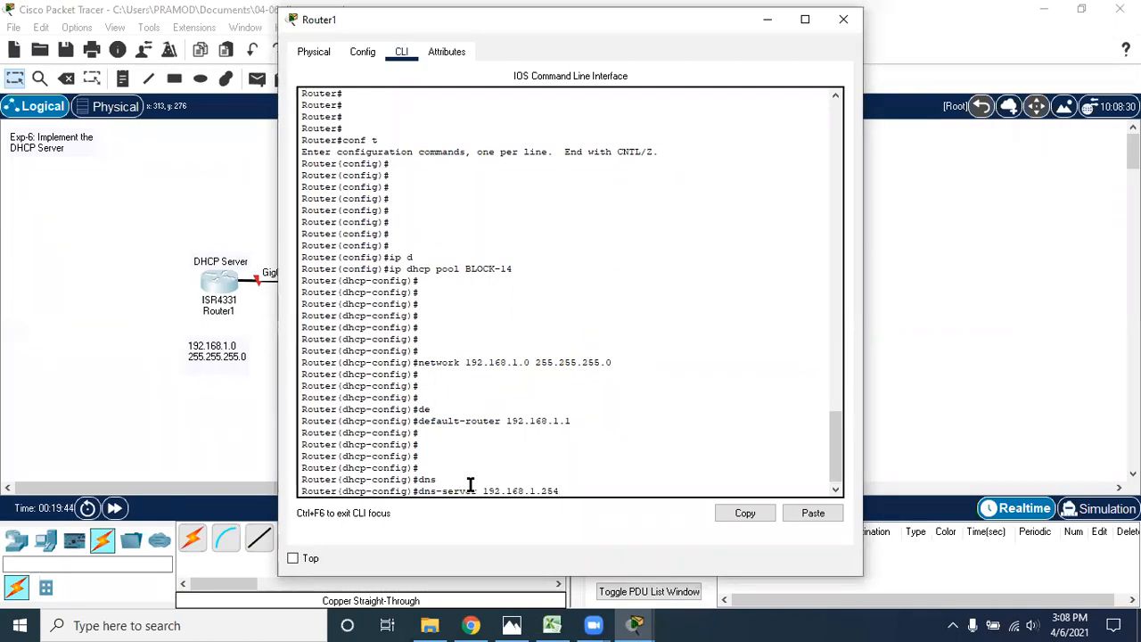
key("Return")
key("Return")
key("Return")
key("Return")
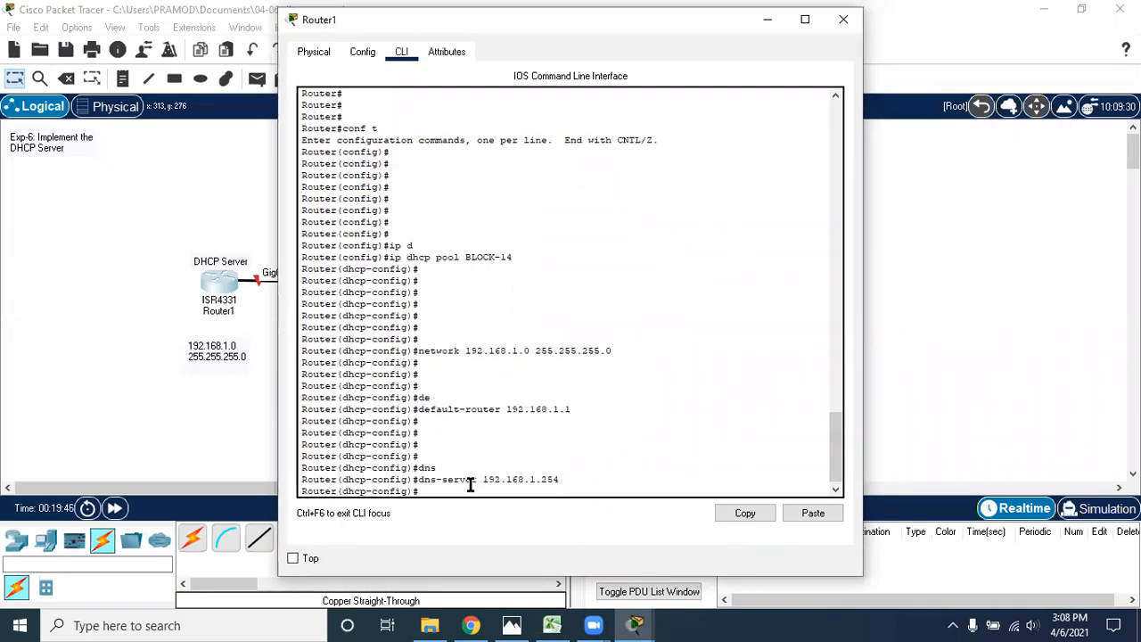
type("dn")
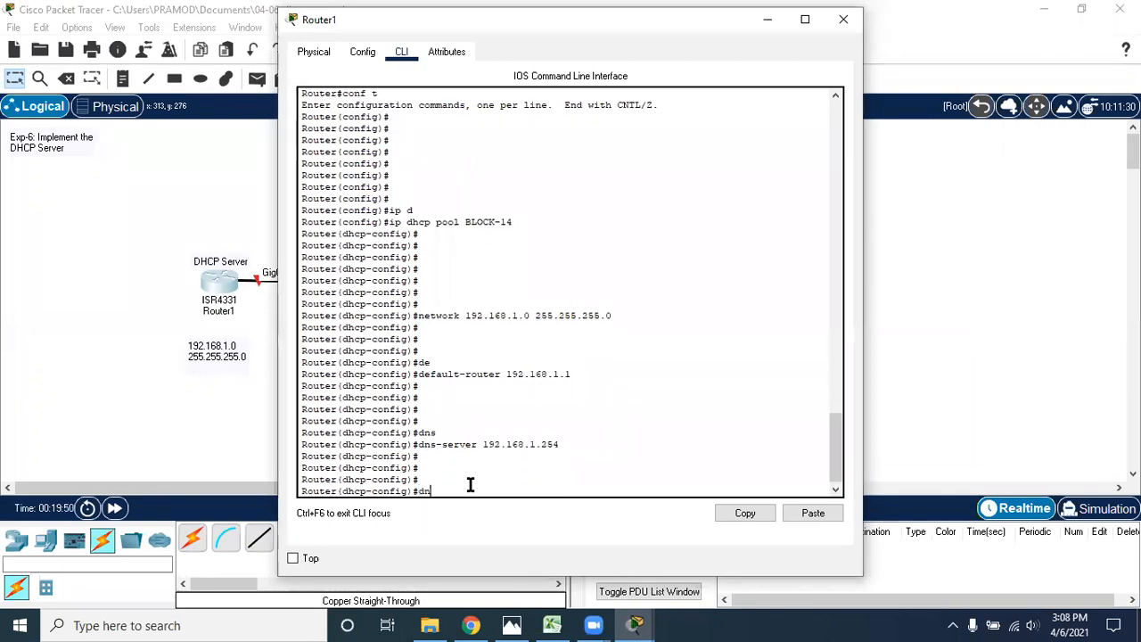
key("Tab")
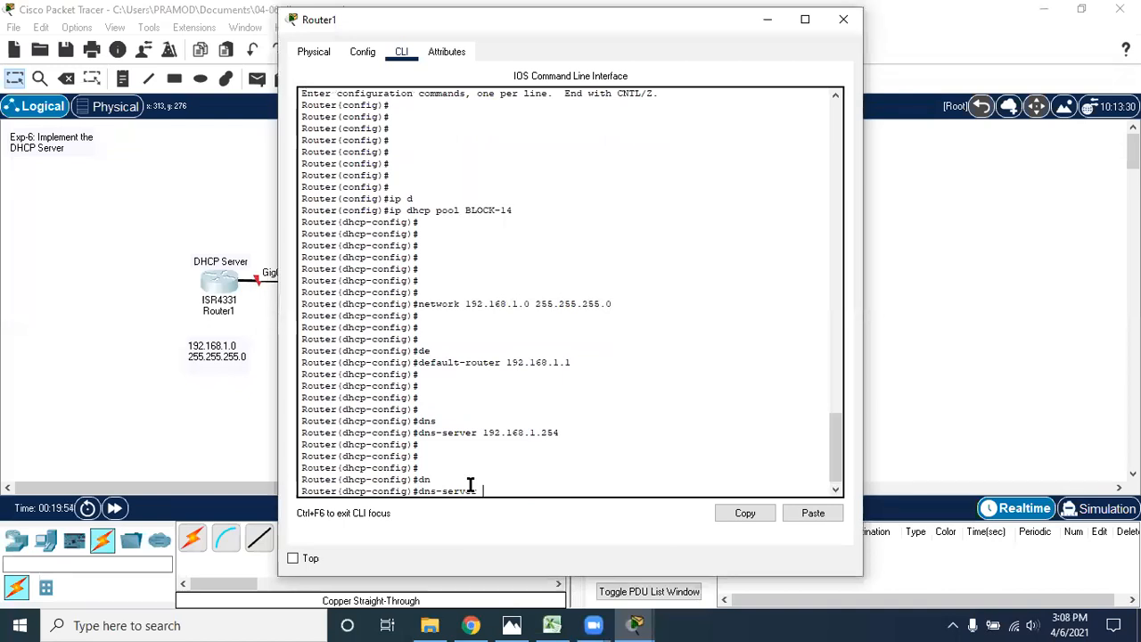
key("ctrl+u")
- Set the DHCP pool's domain name to aitcse.com
type("domai")
key("Tab")
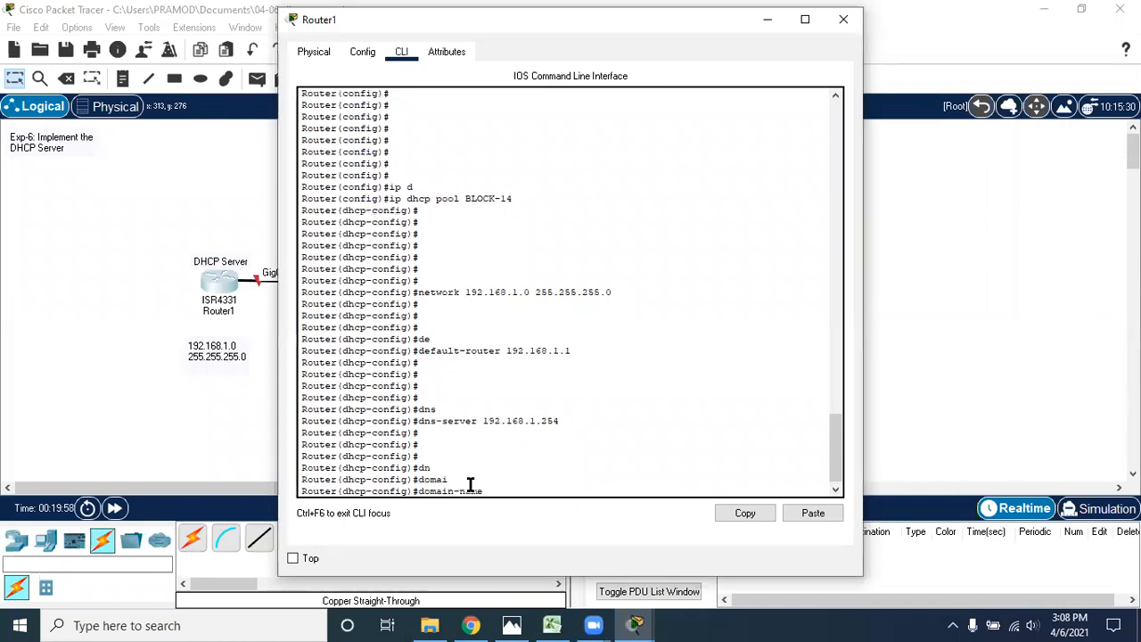
type("aitcse.com")
key("Return")
key("Return")
key("Return")
key("Return")
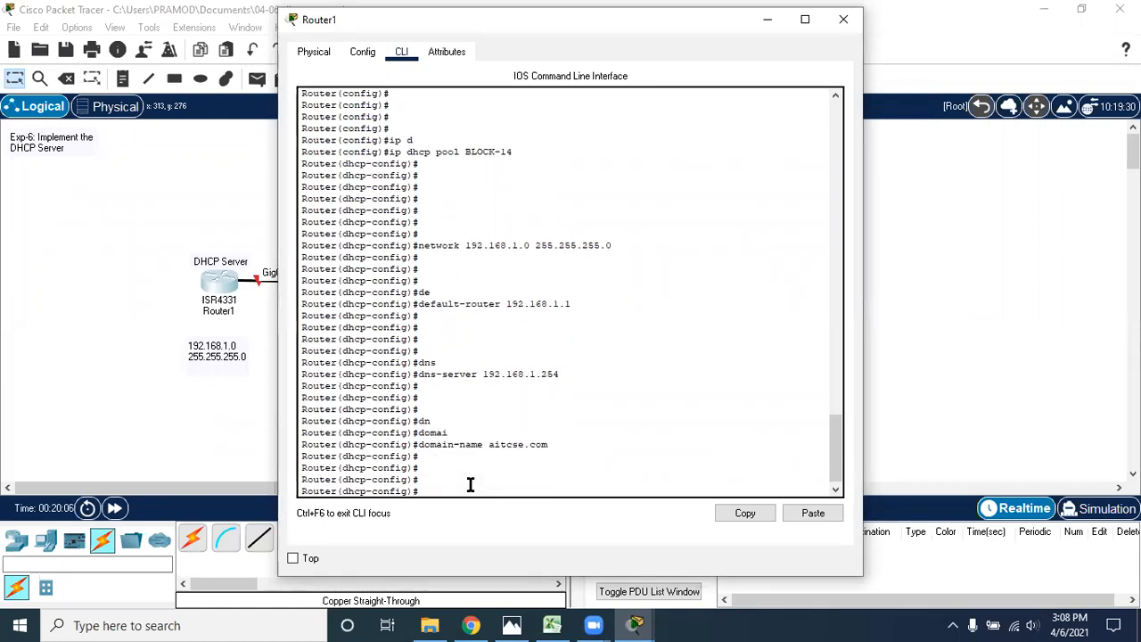
- Exit DHCP pool configuration and return to the router's global configuration mode
type("exit")
key("Return")
key("Return")
key("Return")
key("Return")
key("Return")
key("Return")
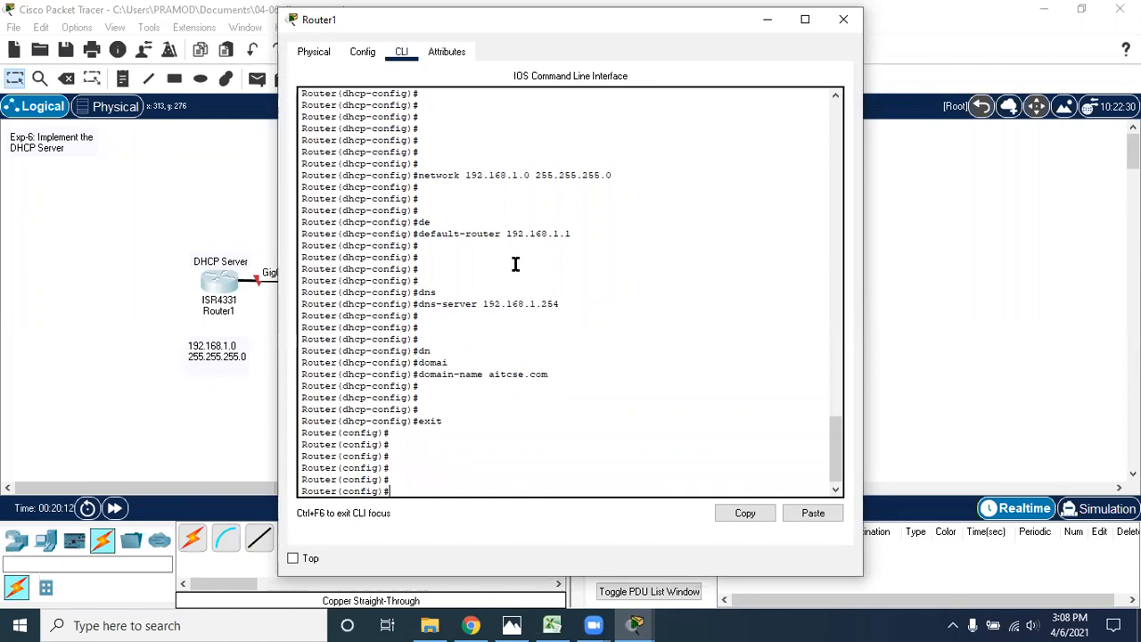
- Examine the gateway address used in the default-router command
left_click_drag(508, 234, 577, 233)
left_click(541, 254)
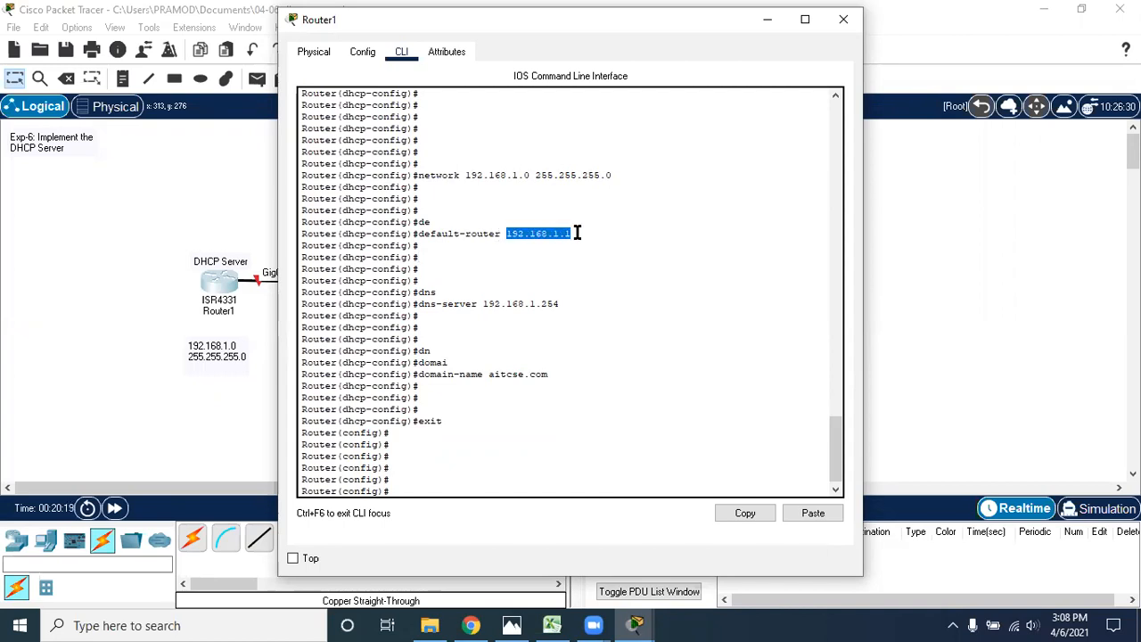
- Examine the four client PCs in the topology and the address in the router's dns-server command
left_click(3, 412)
left_click_drag(611, 381, 813, 479)
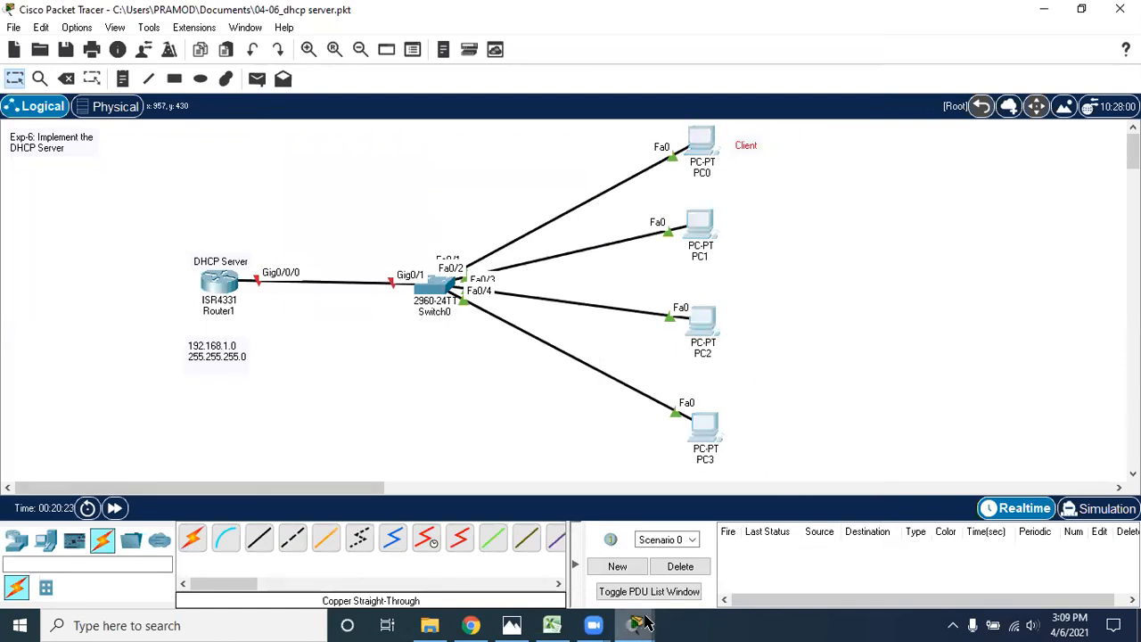
mouse_move(638, 625)
left_click(727, 557)
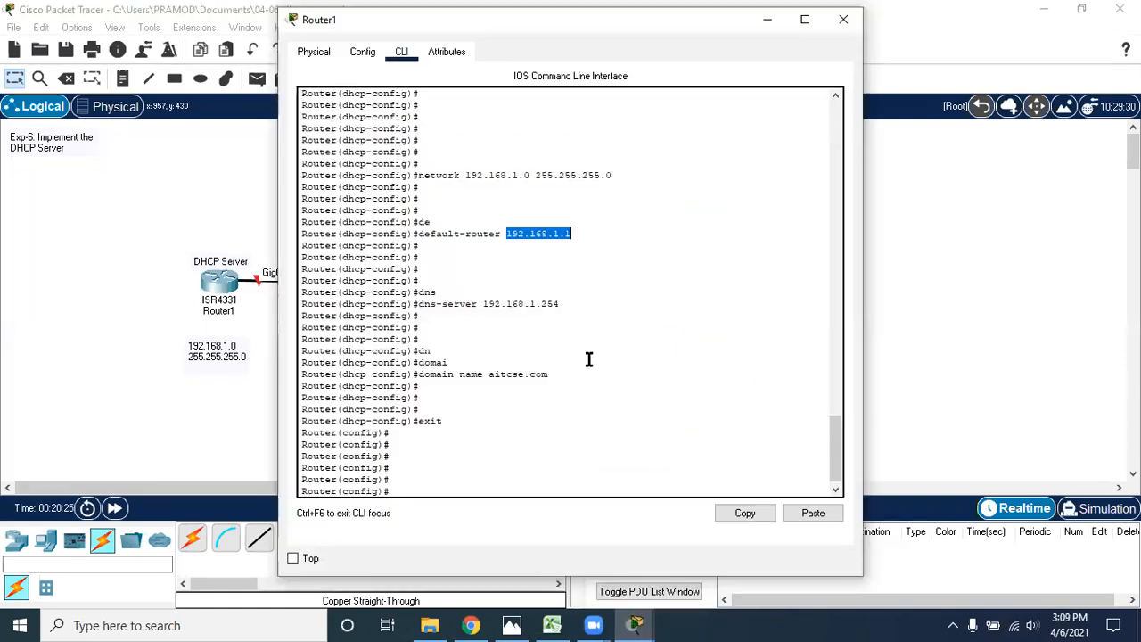
left_click_drag(482, 304, 581, 307)
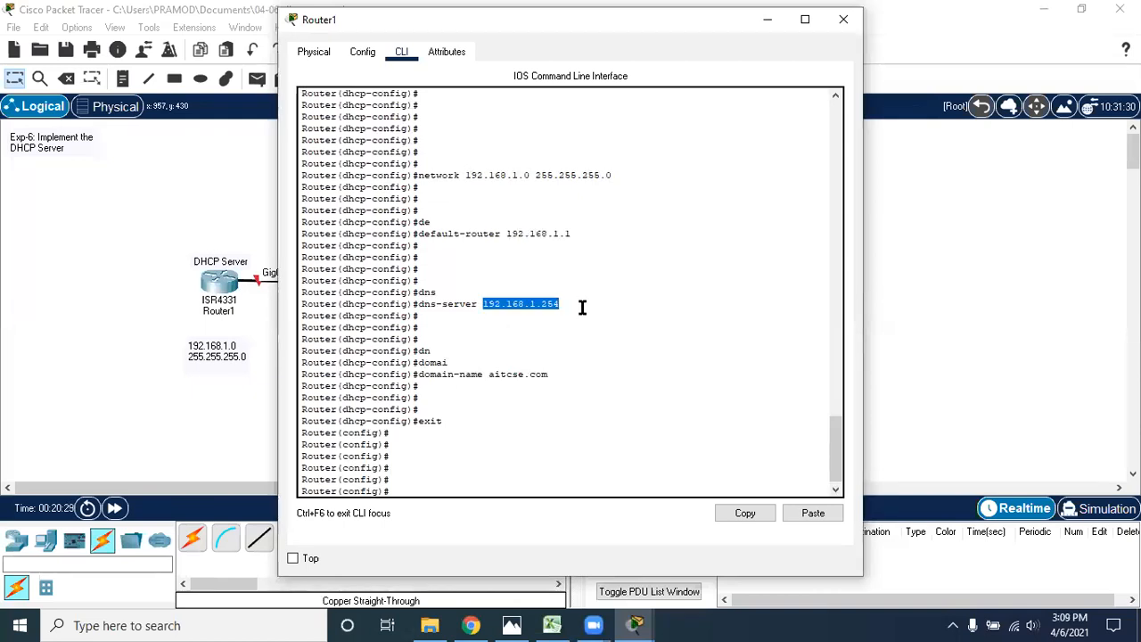
left_click(135, 345)
left_click_drag(609, 121, 820, 481)
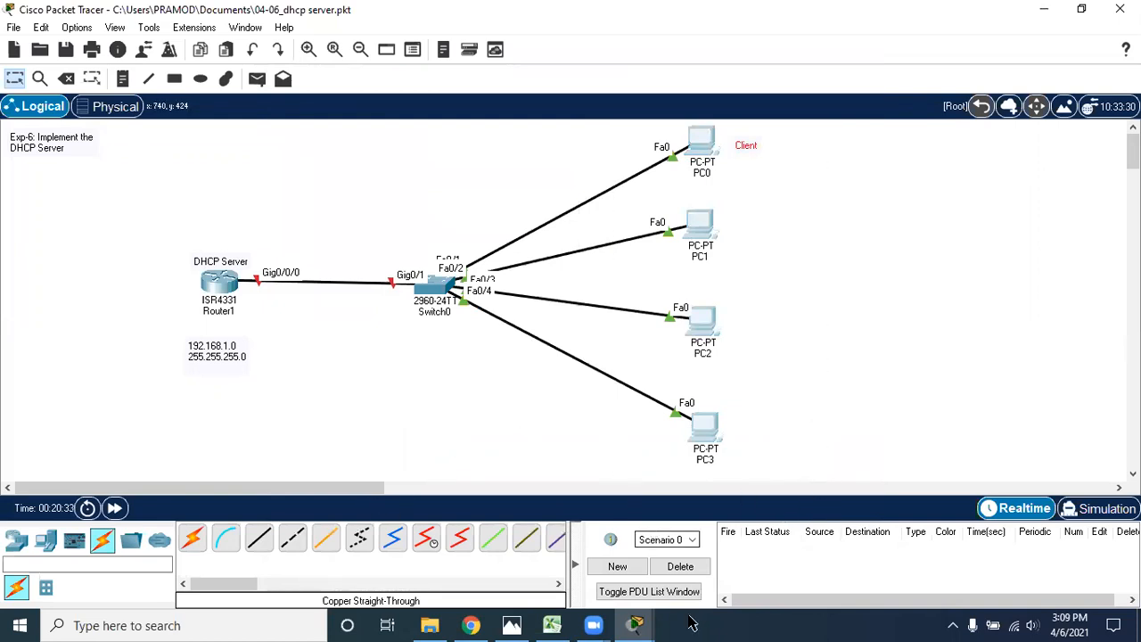
mouse_move(635, 624)
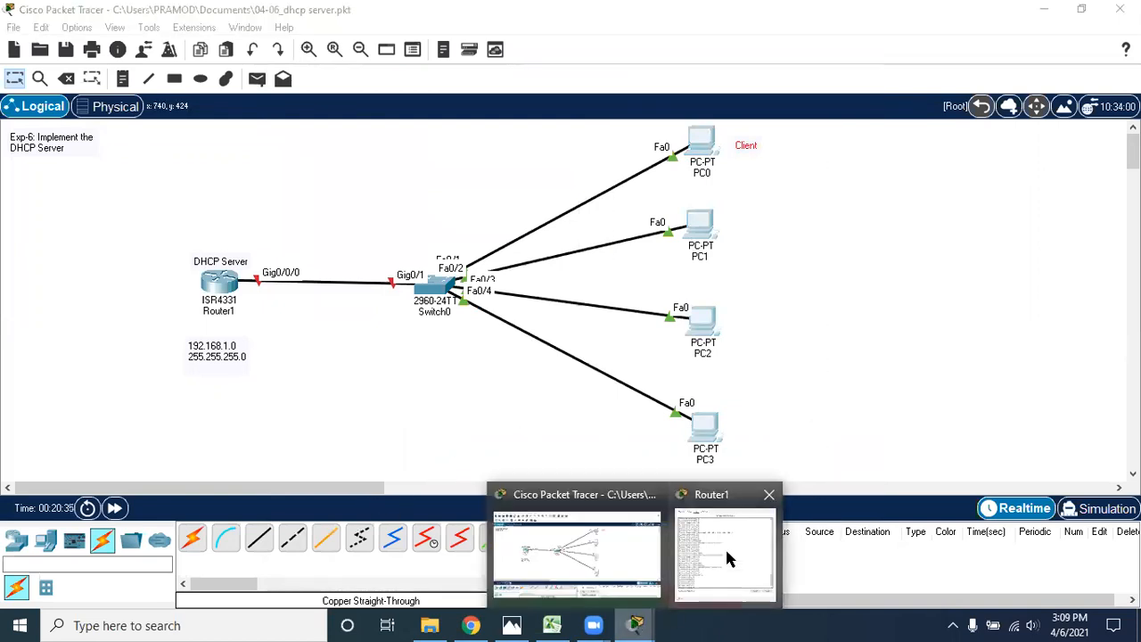
- Exclude the address 192.168.1.1 from DHCP assignment in Router1's global configuration
left_click(726, 552)
left_click(421, 473)
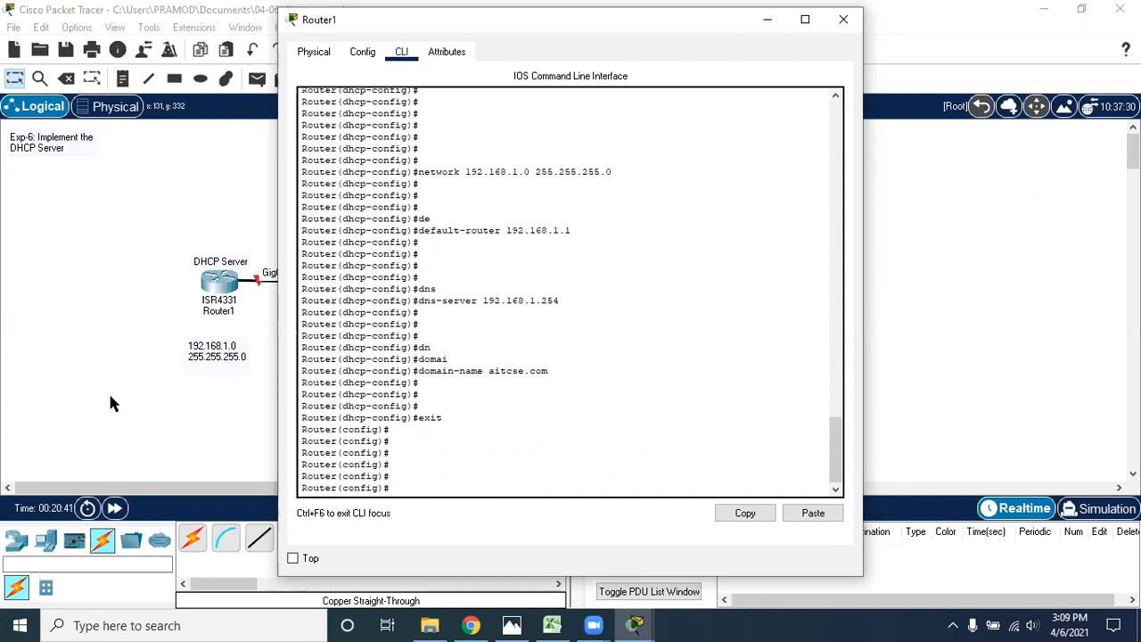
type("ip dhcp e")
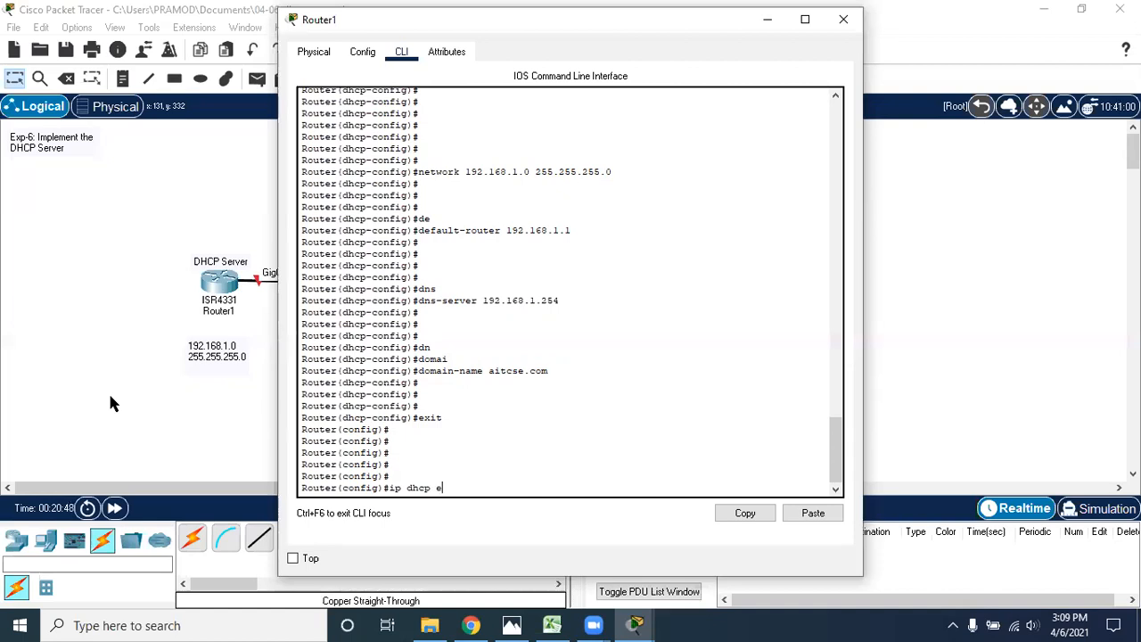
key("Tab")
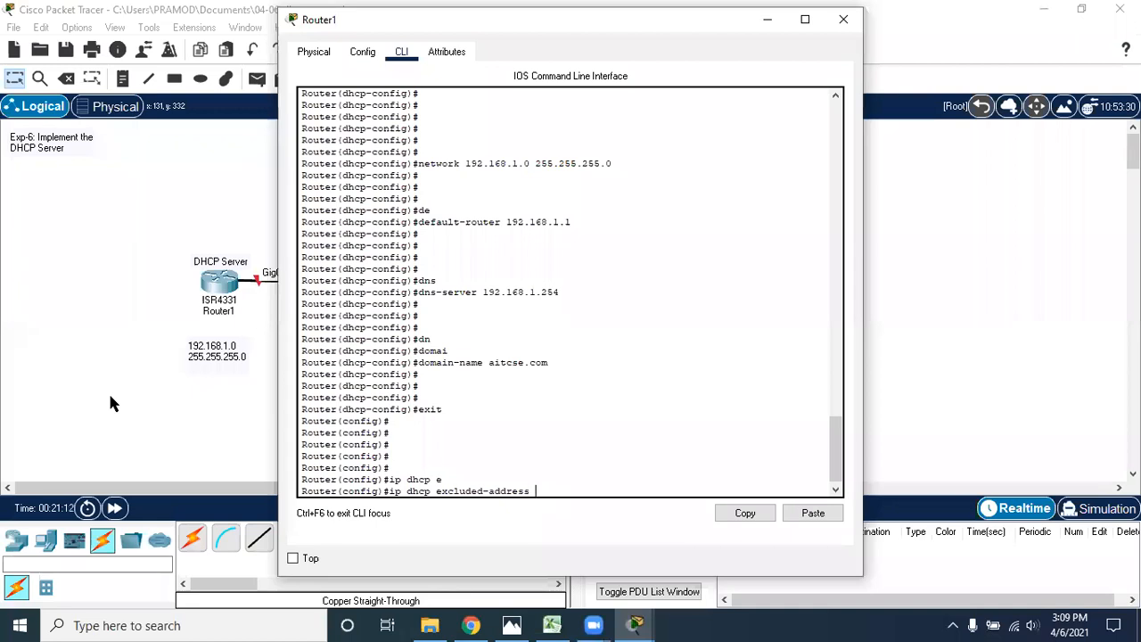
type("192.168.1.1")
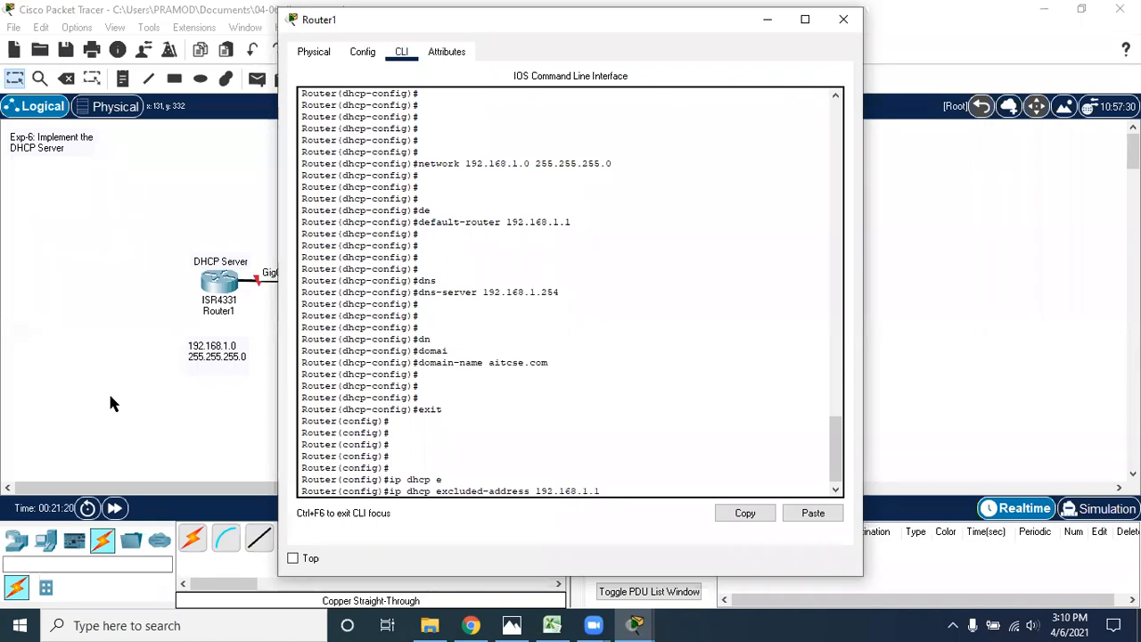
key("Return")
key("Return")
key("Return")
key("Return")
- Exclude the address 192.168.1.254 from DHCP assignment on the router
key("Up")
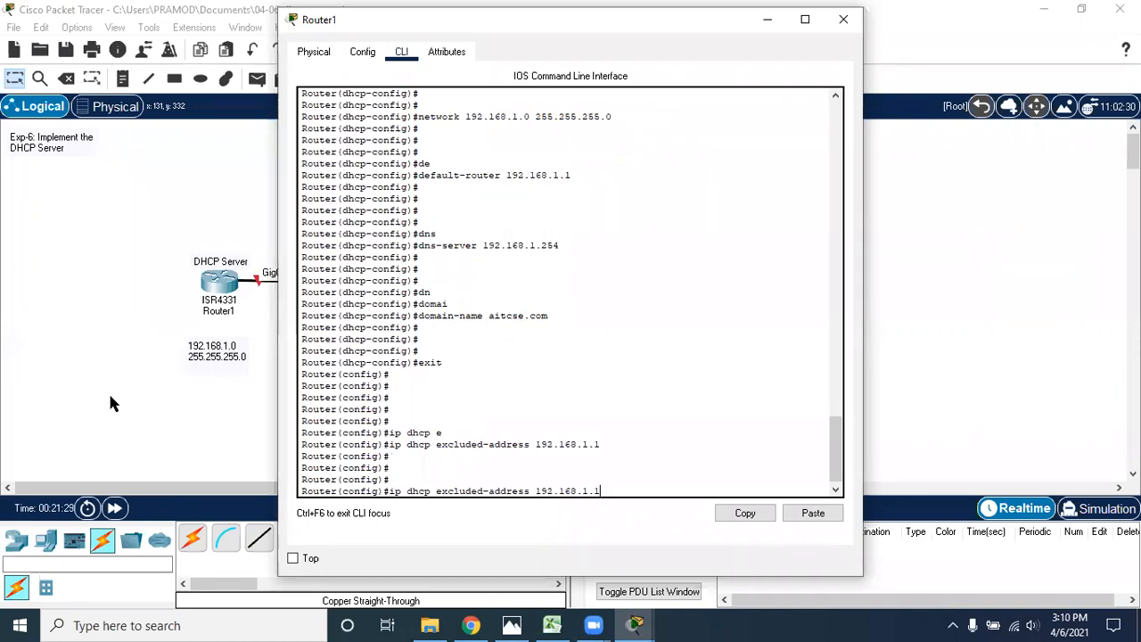
key("BackSpace")
type("254")
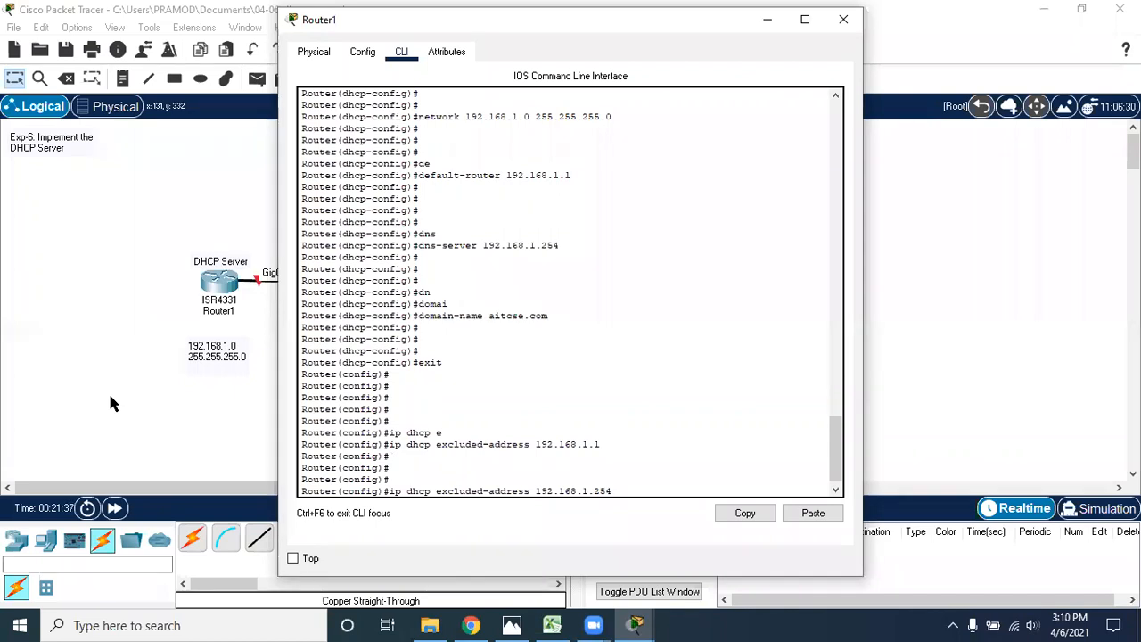
key("Return")
key("Return")
key("Return")
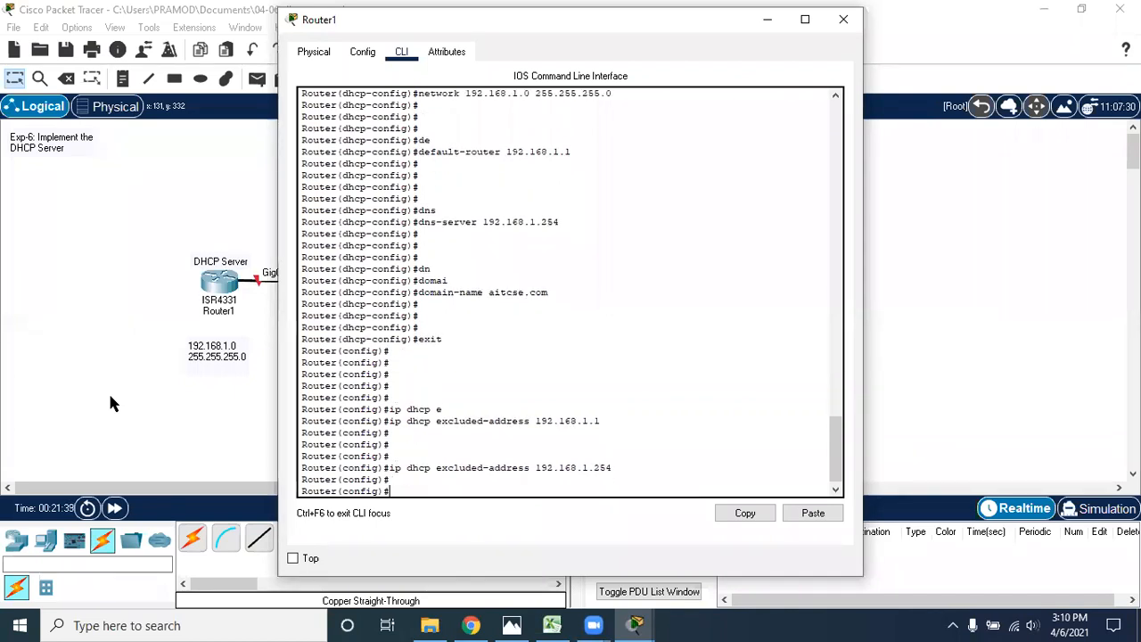
key("Return")
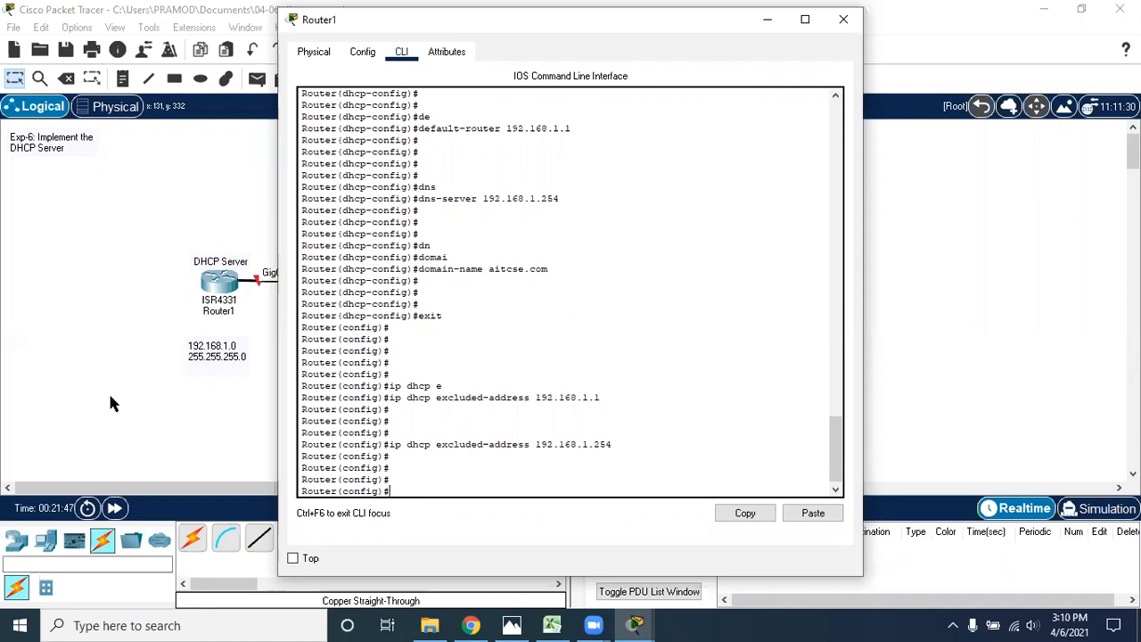
- Try to reopen the pool configuration with the command dhcp pool BLOCK-14
type("dp")
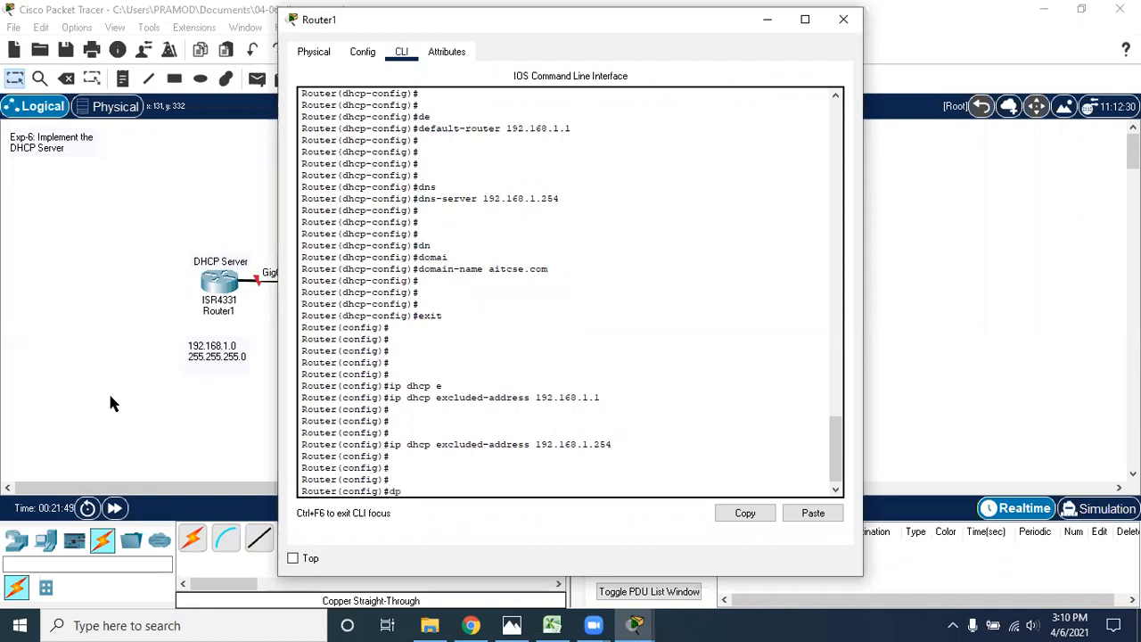
key("BackSpace")
key("BackSpace")
type("dhcp pool ")
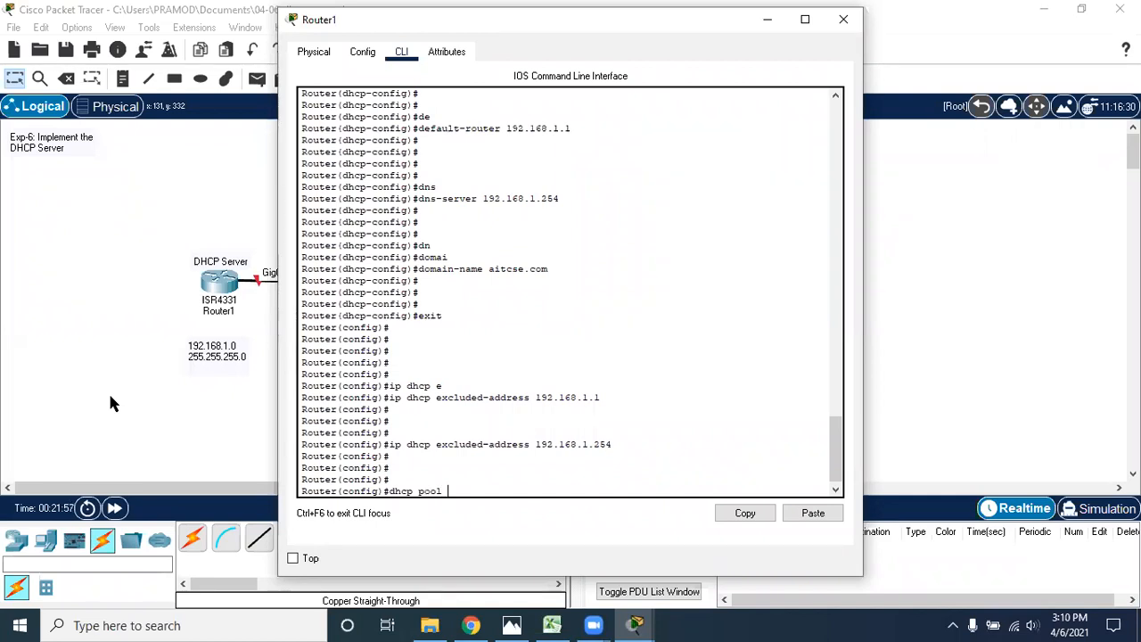
type("BLOCK")
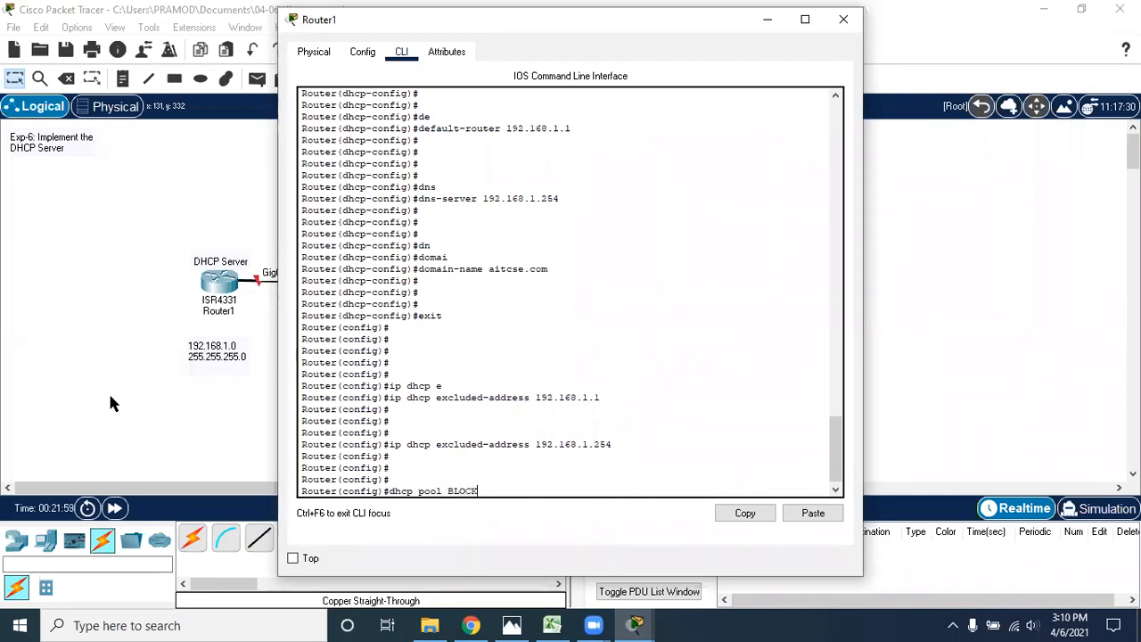
type("-14")
key("Return")
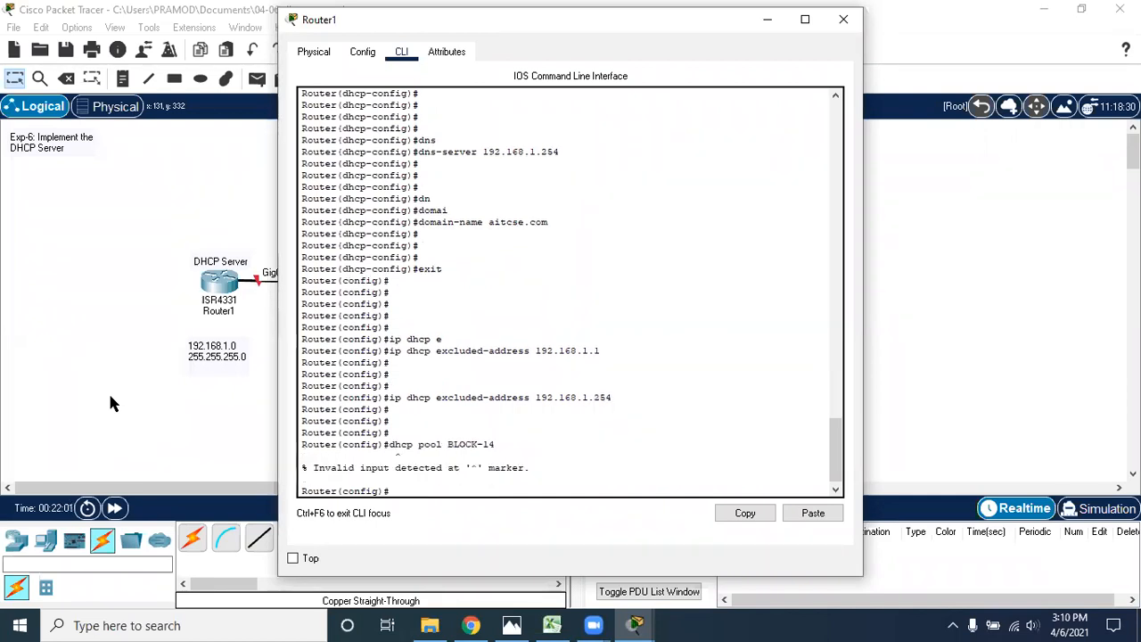
- Enter the DHCP configuration mode of the existing pool with ip dhcp pool BLOCK-14
key("Up")
key("Left")
key("Left")
key("Left")
key("Left")
key("Left")
key("Left")
key("Left")
key("Left")
key("Left")
key("Left")
key("Left")
key("Left")
key("Left")
key("Left")
key("Left")
key("Left")
key("Left")
key("Left")
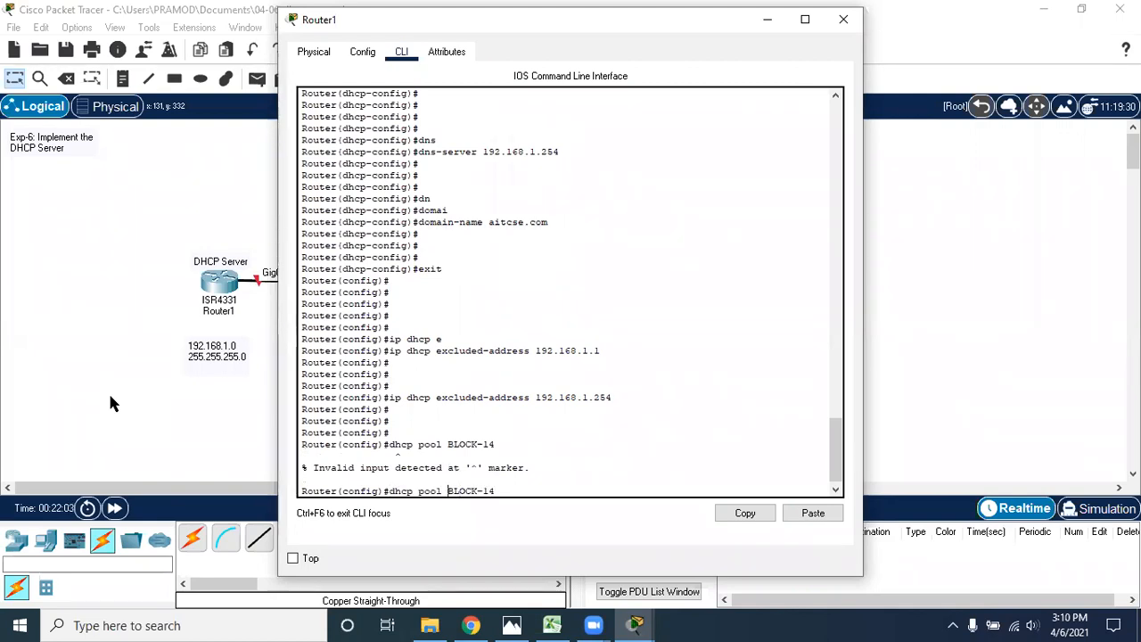
type("ip")
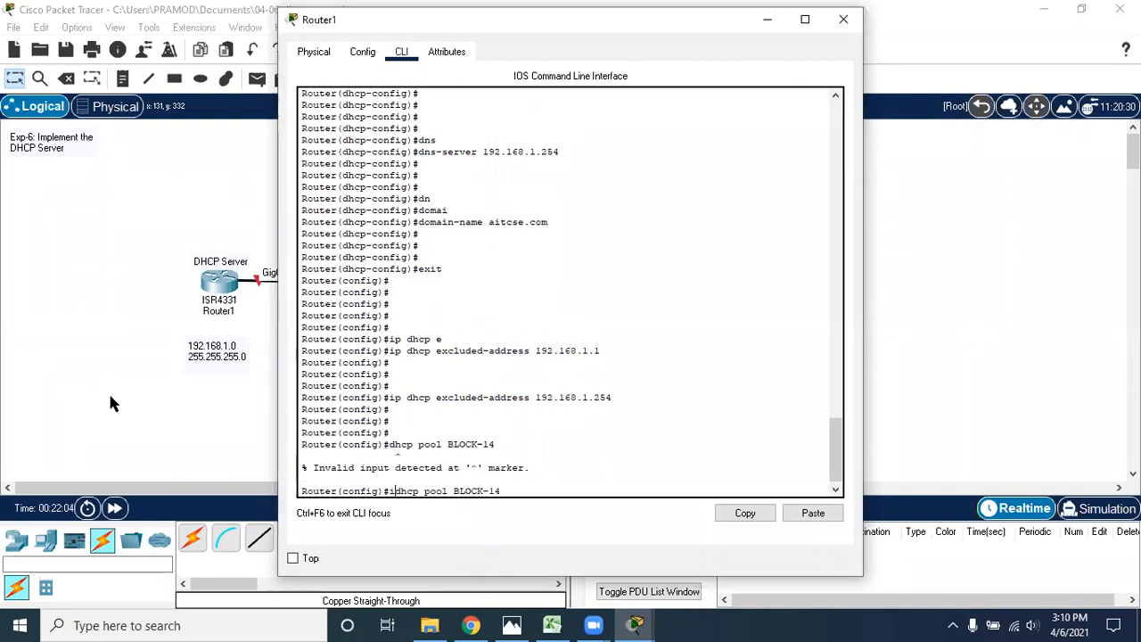
key("Return")
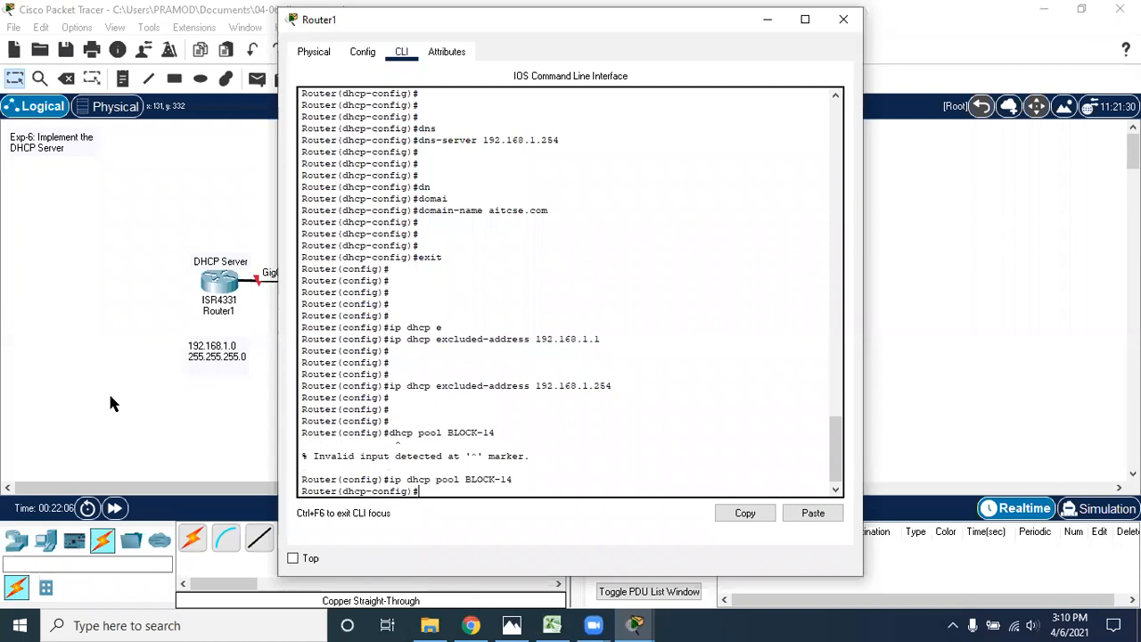
key("Return")
key("Return")
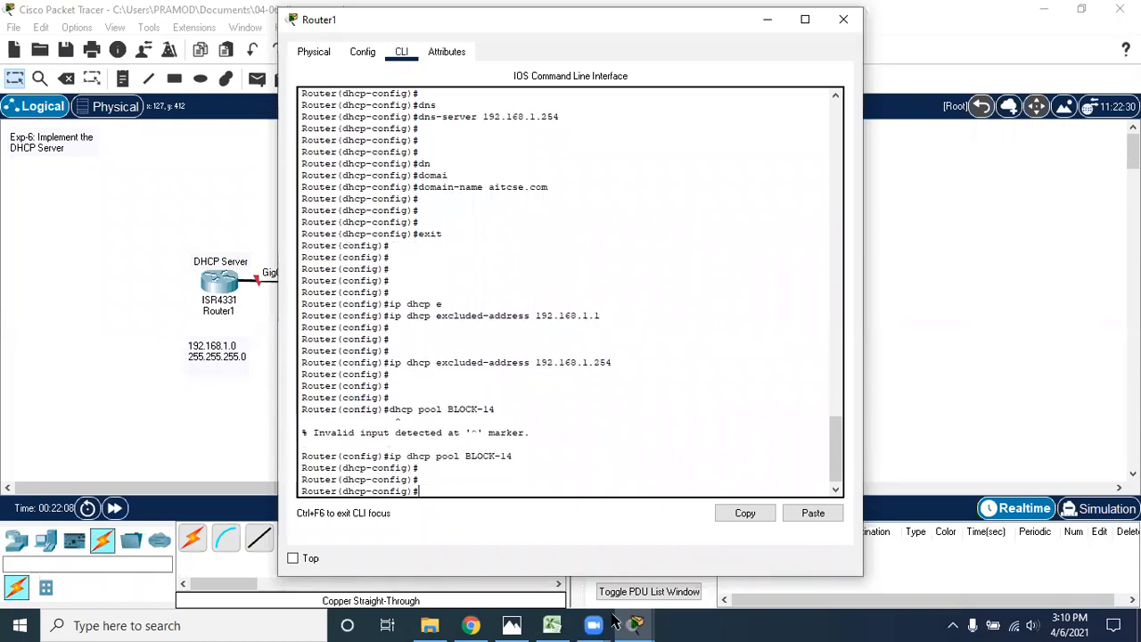
- Begin a lease command in the BLOCK-14 pool configuration without entering a duration
left_click(557, 622)
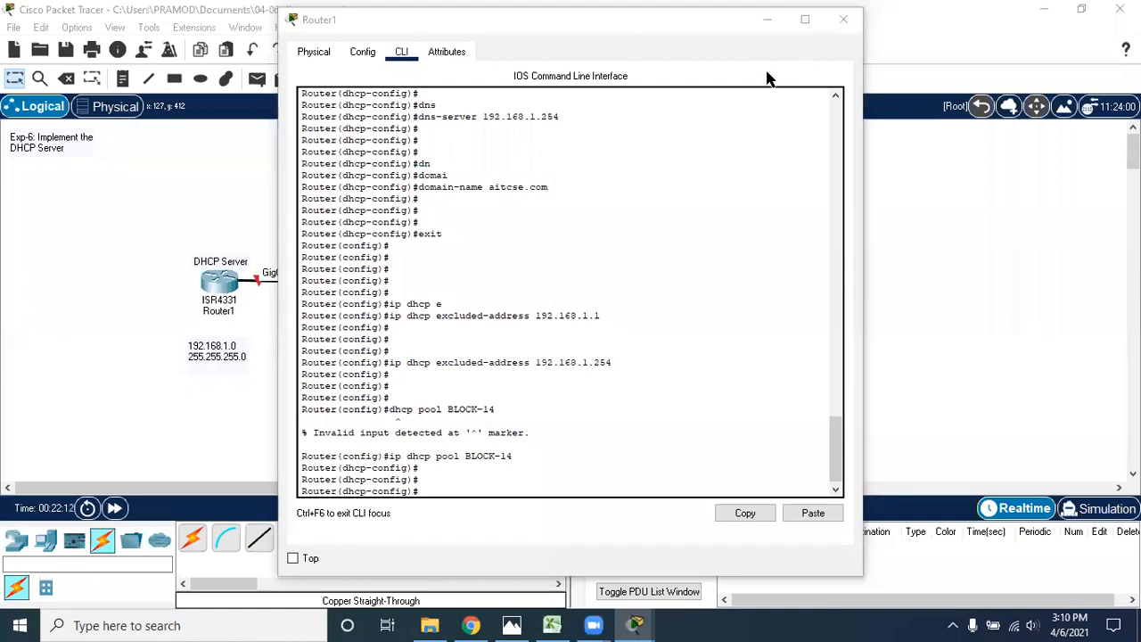
left_click(470, 488)
type("lease")
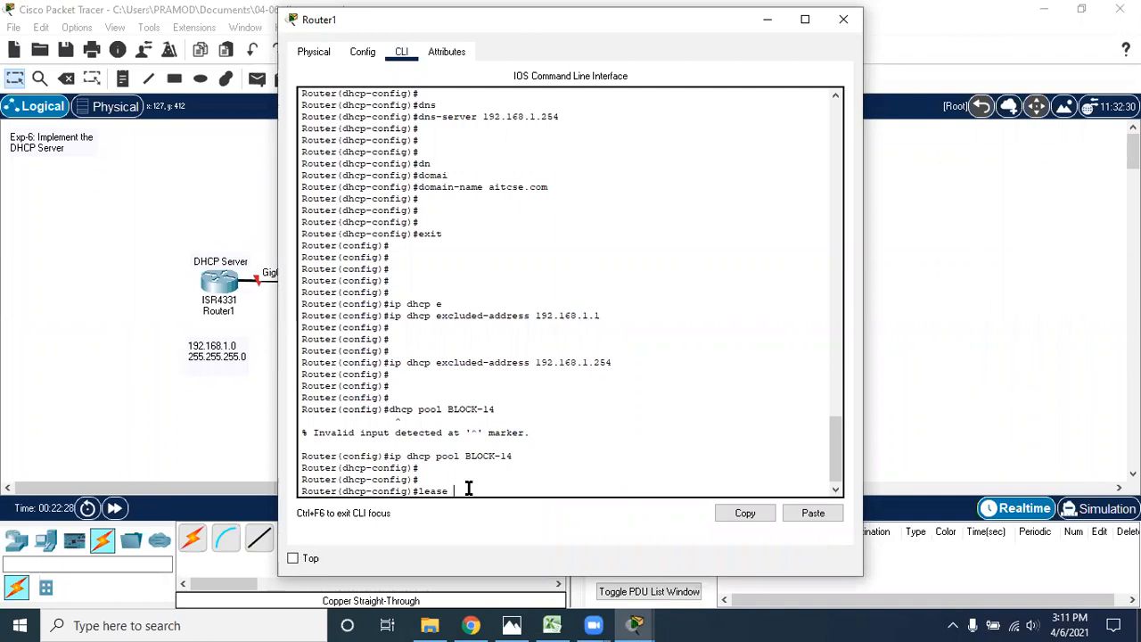
- Examine the client PCs and the router-to-switch link in the topology, and return to Router1's command line
left_click(4, 360)
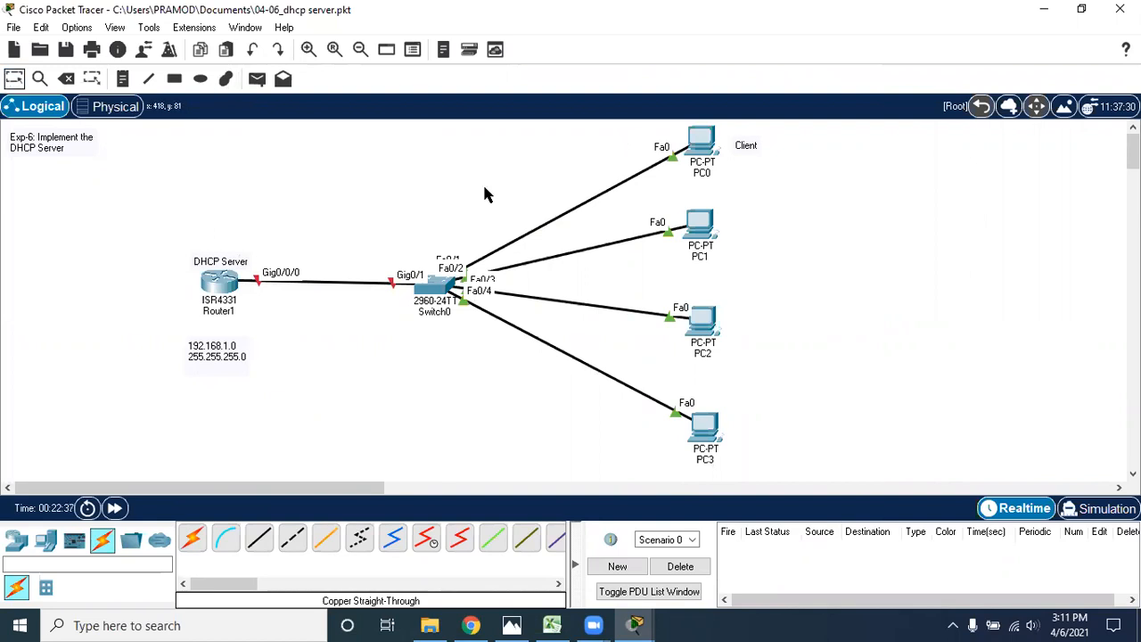
left_click_drag(625, 130, 802, 458)
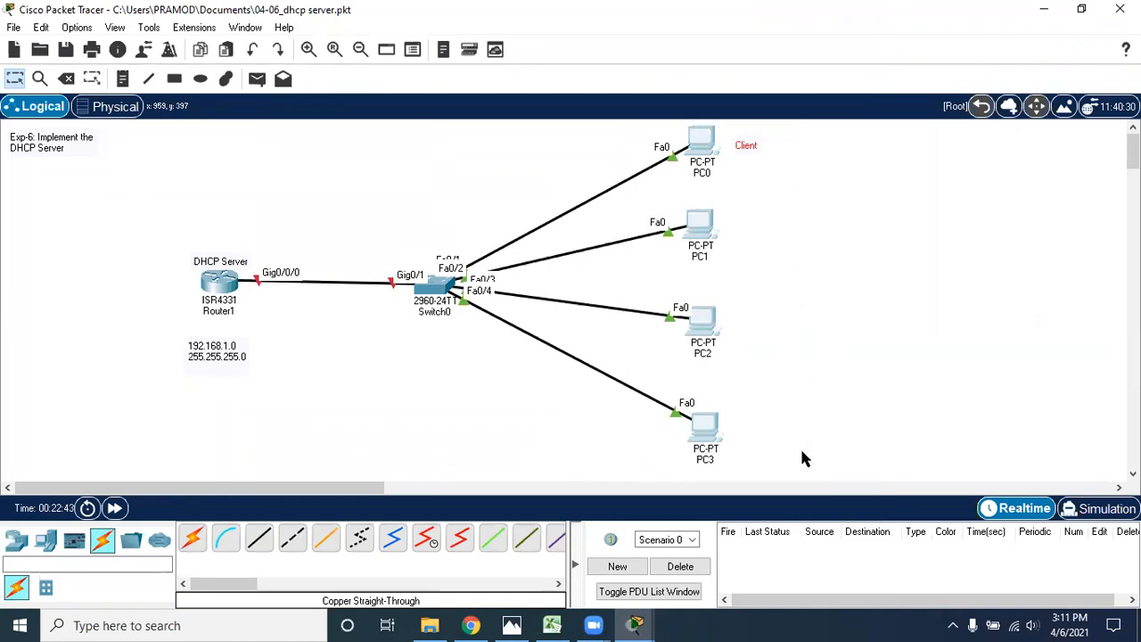
left_click(337, 438)
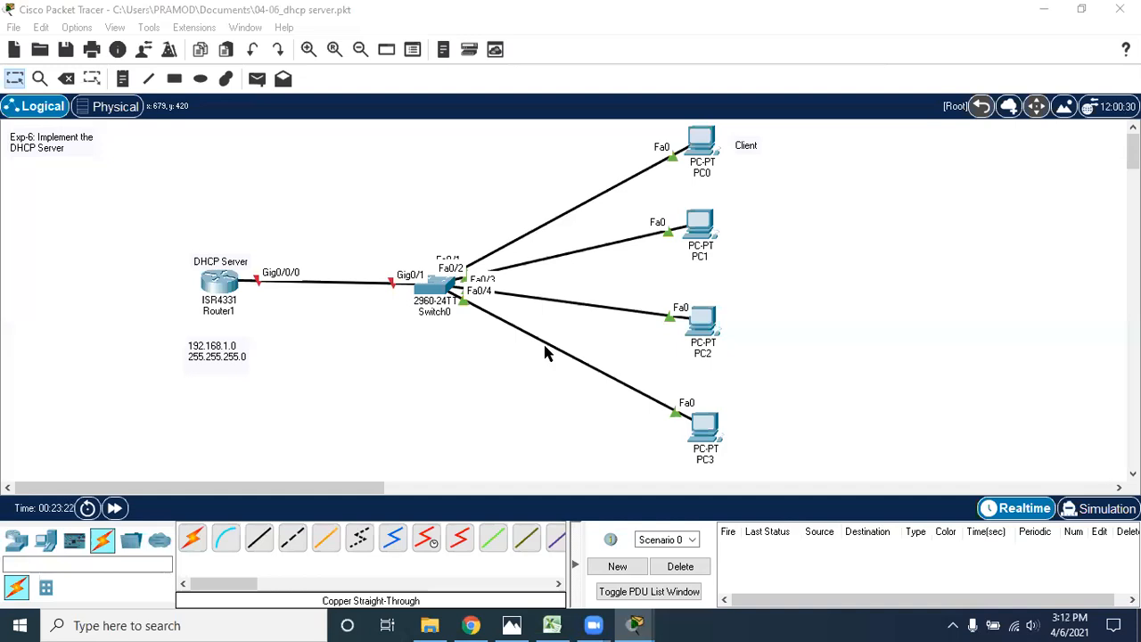
left_click_drag(268, 214, 350, 322)
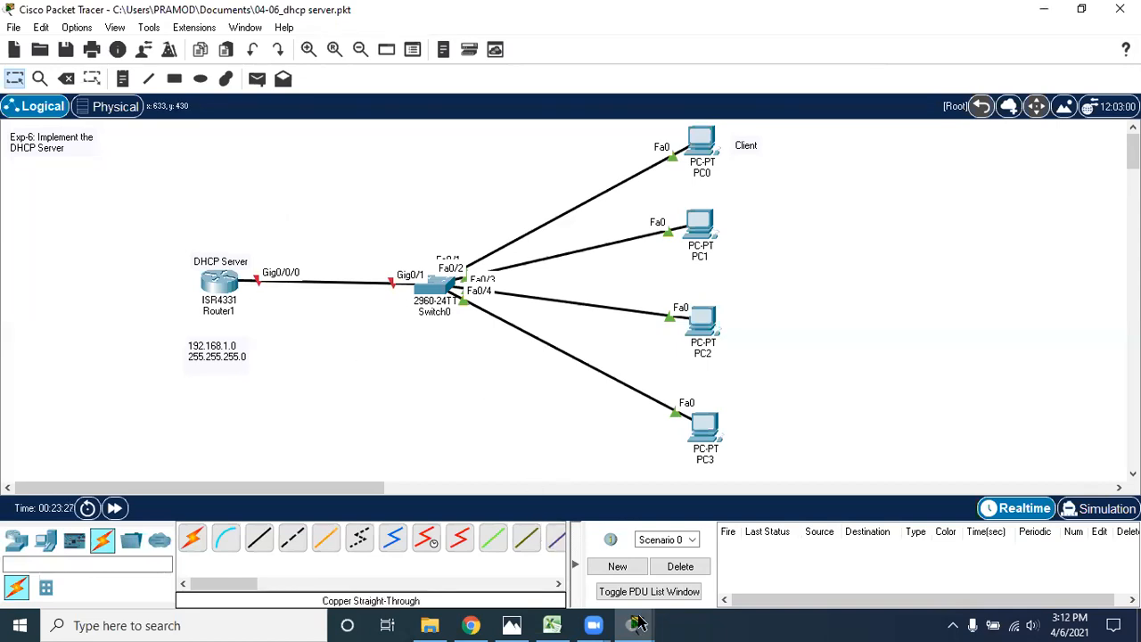
mouse_move(635, 624)
left_click(694, 544)
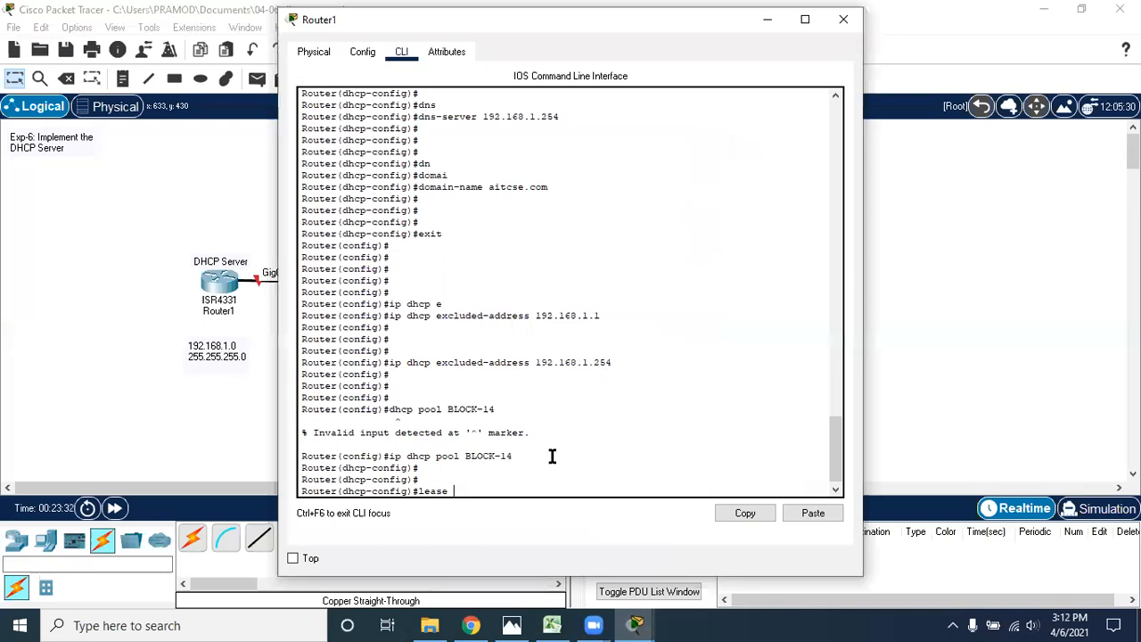
- Try to set the DHCP pool's lease duration with the command lease 9 0 0
type("M D")
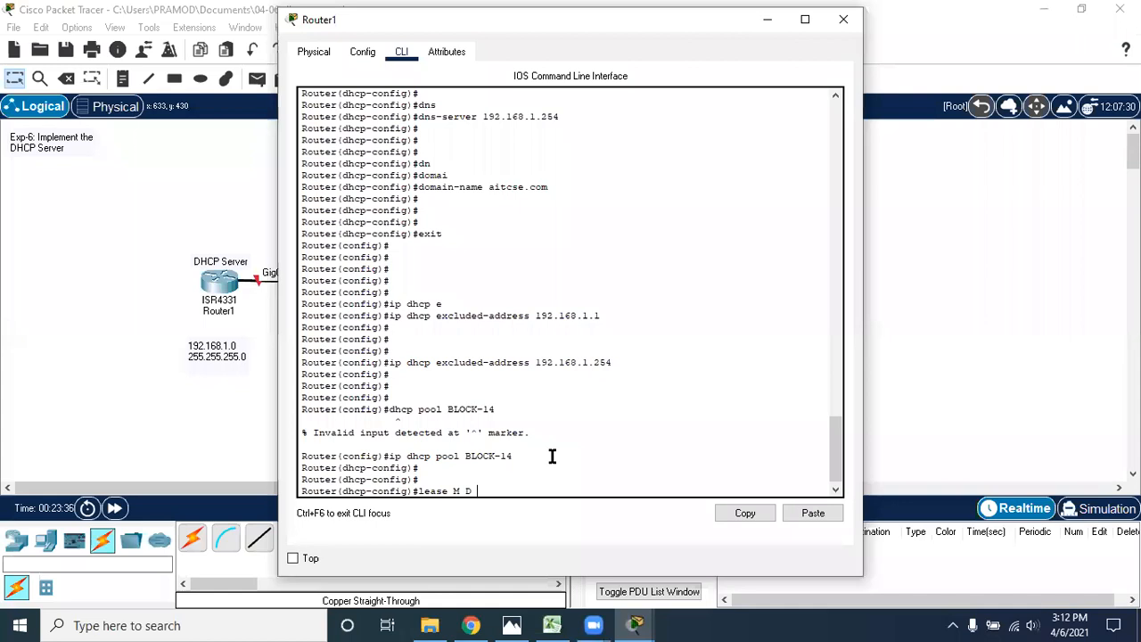
key("BackSpace")
key("BackSpace")
key("BackSpace")
key("BackSpace")
key("BackSpace")
key("BackSpace")
type("5 0 0")
key("Return")
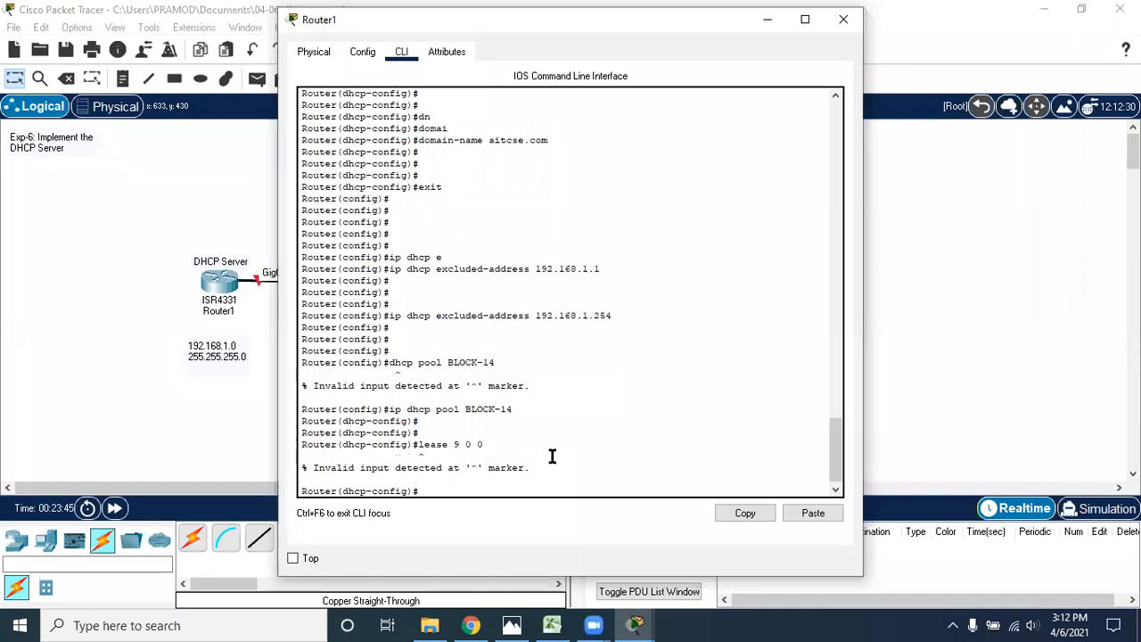
- Exit the DHCP pool and global configuration modes to return to the router's privileged EXEC prompt
type("exit")
key("Return")
type("exit")
key("Return")
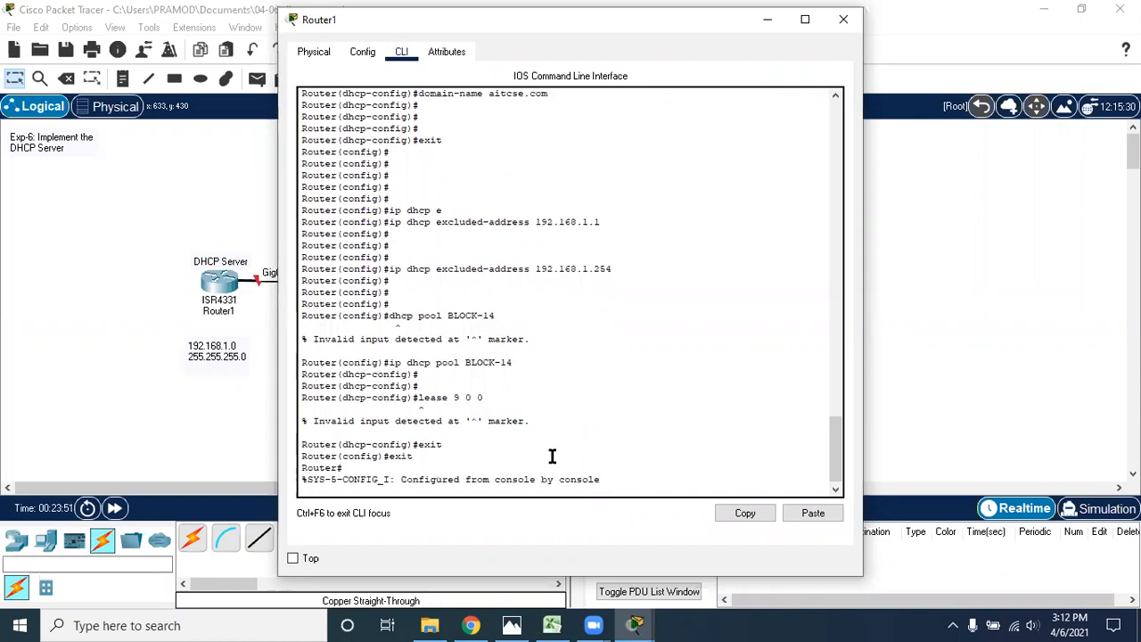
key("Return")
key("Return")
key("Return")
key("Return")
key("Return")
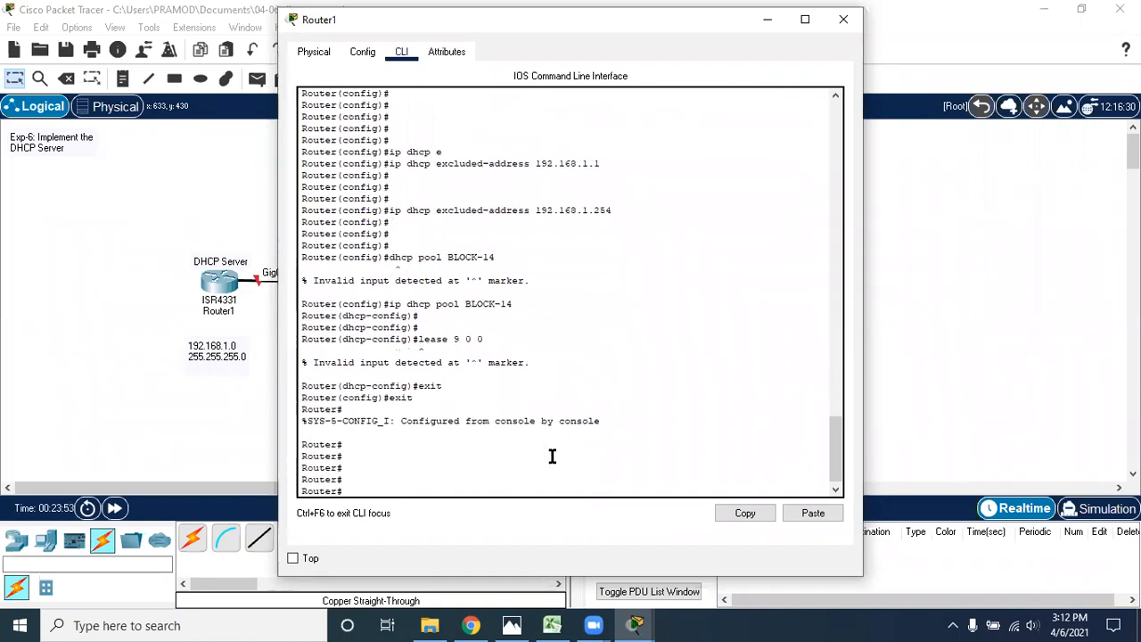
- Display the DHCP pool with show ip dhcp pool and examine its address range and leased, excluded and total counts
type("show ip ")
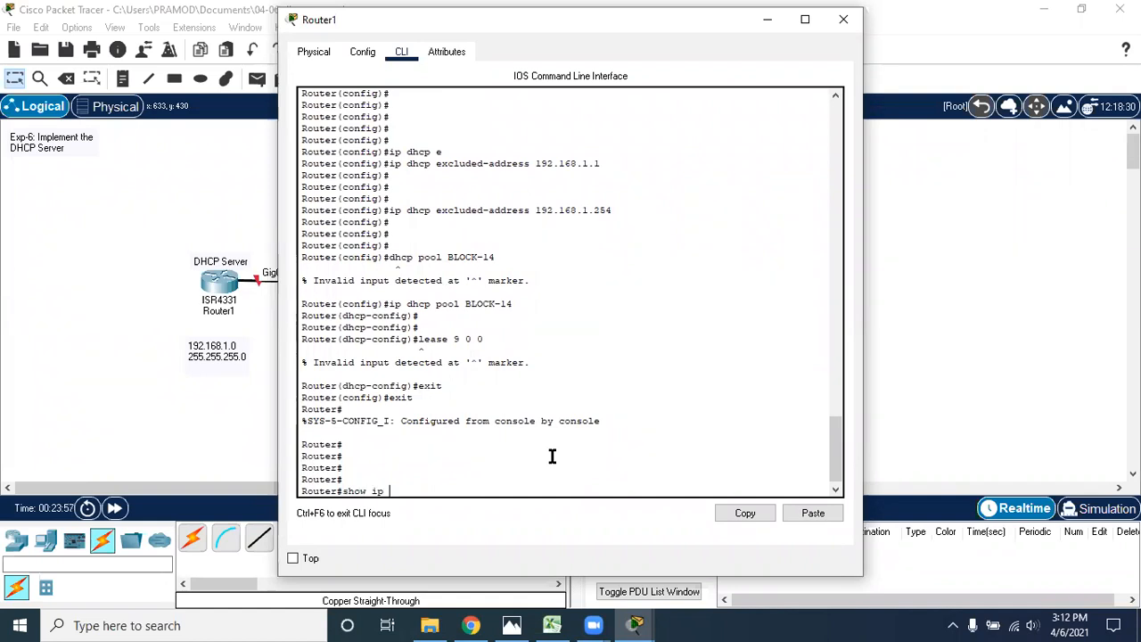
type("dhcp pool")
key("Return")
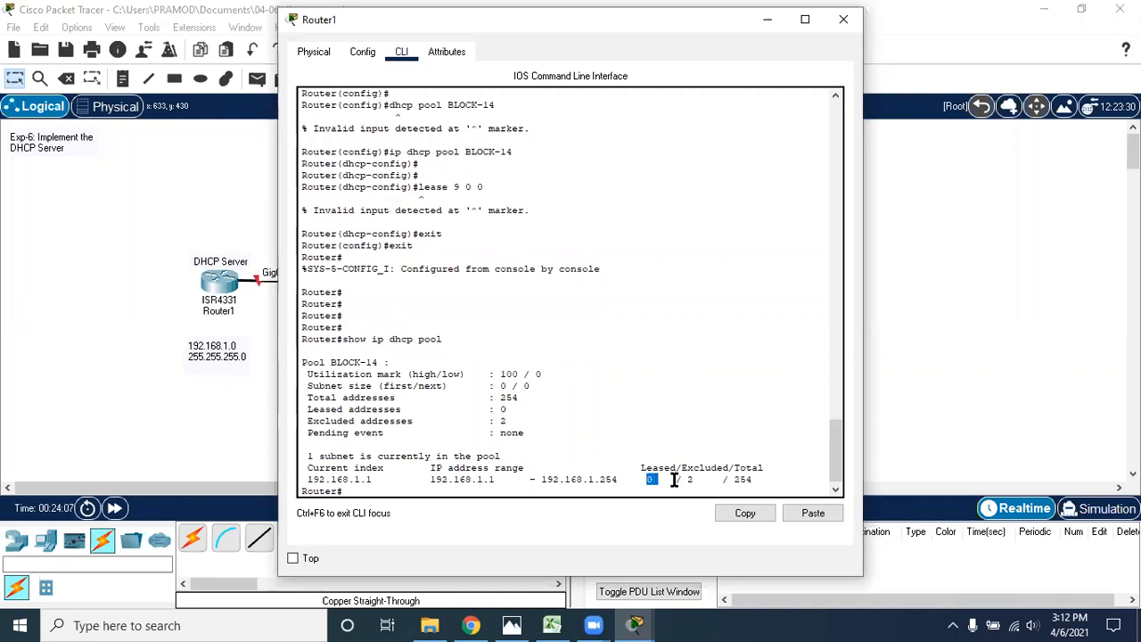
left_click_drag(687, 479, 764, 480)
left_click_drag(426, 479, 501, 479)
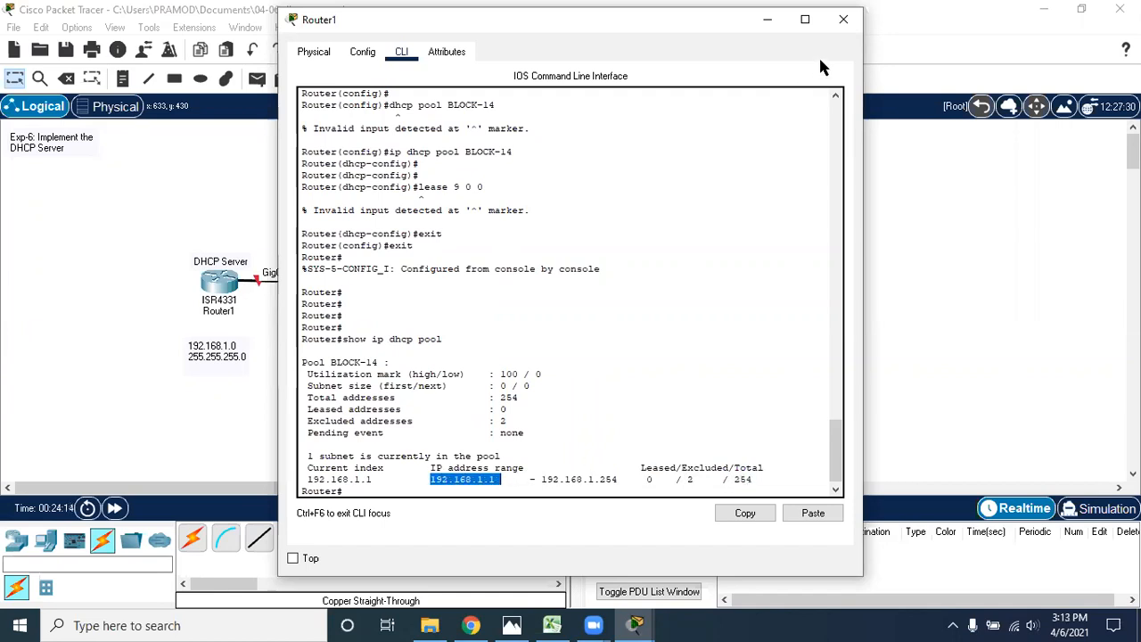
- Examine the router-to-switch link in the topology and look over Router1's command line and global settings
left_click(844, 19)
left_click_drag(259, 219, 399, 336)
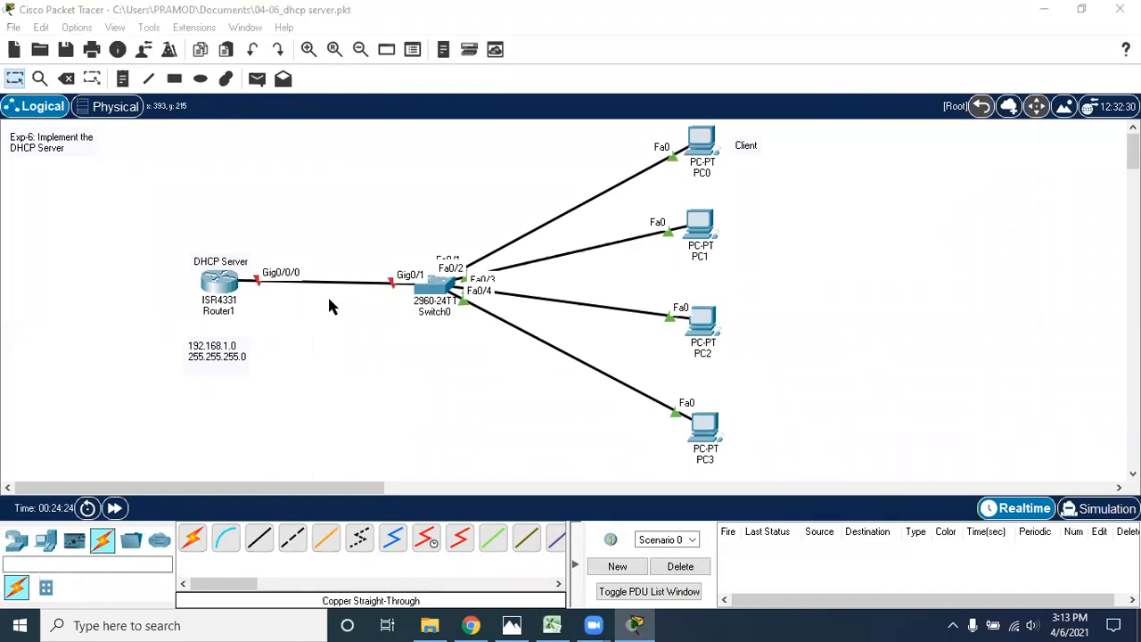
left_click_drag(273, 219, 344, 342)
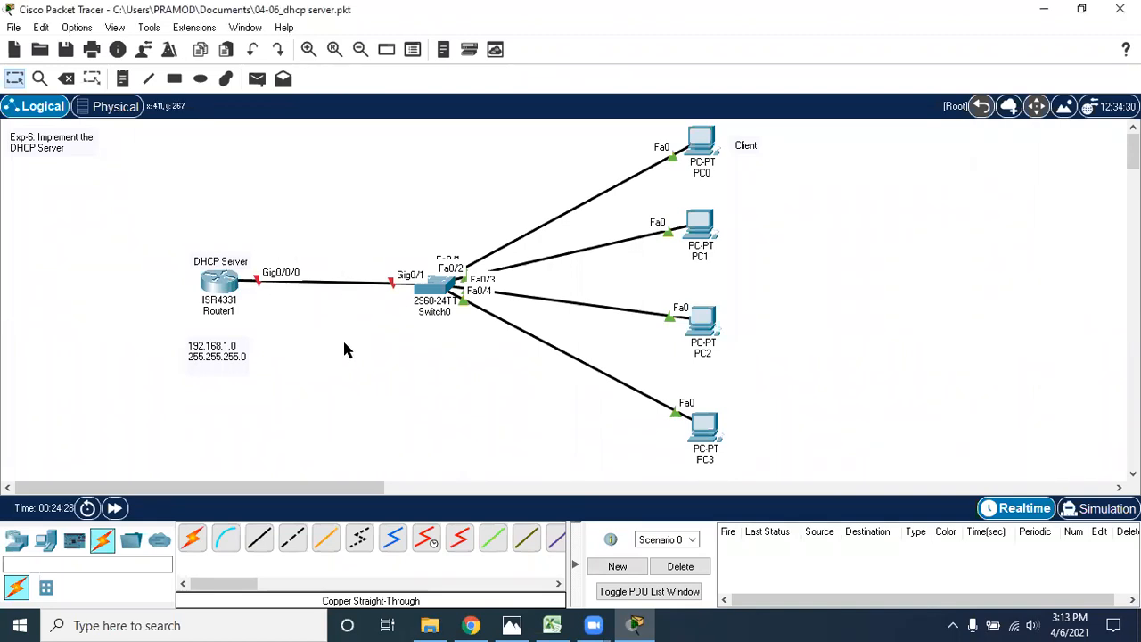
left_click_drag(262, 206, 380, 354)
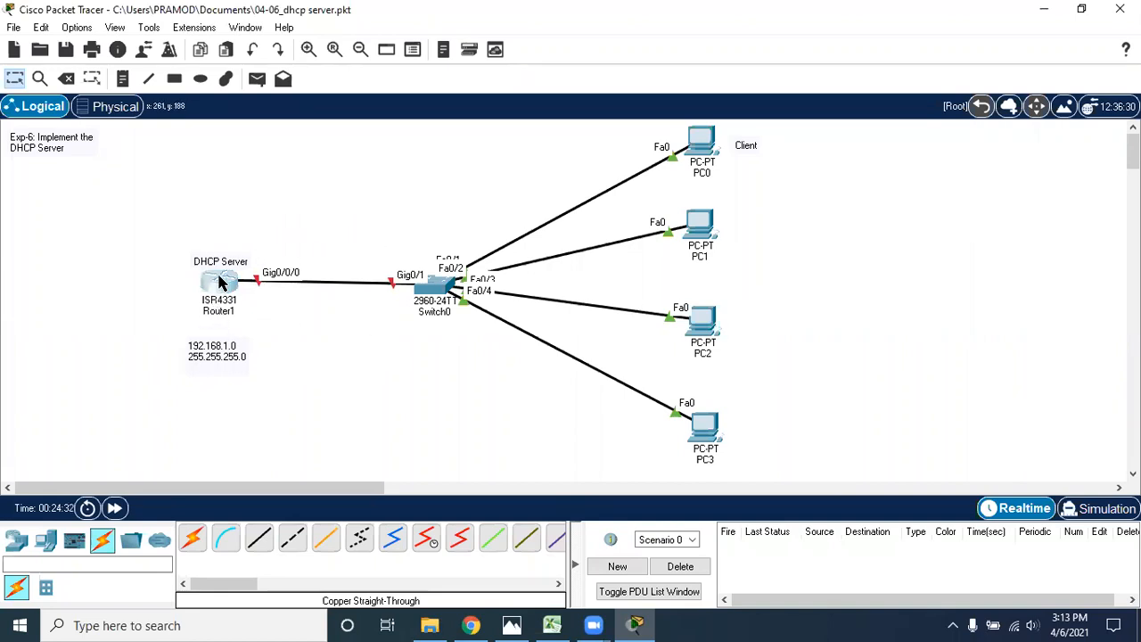
left_click(220, 283)
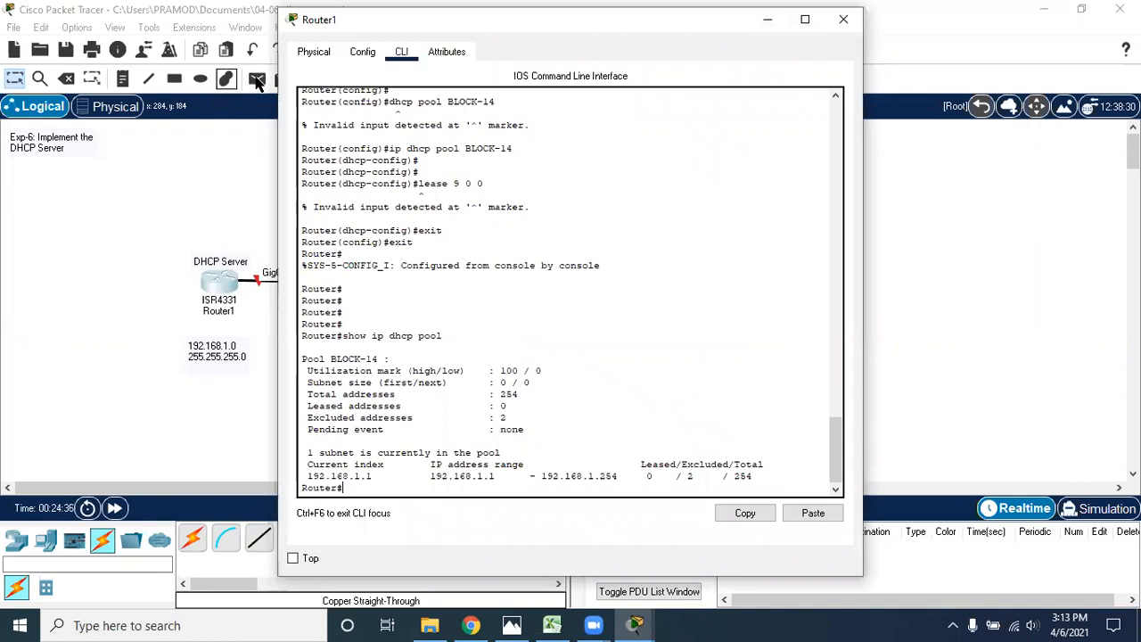
left_click(346, 57)
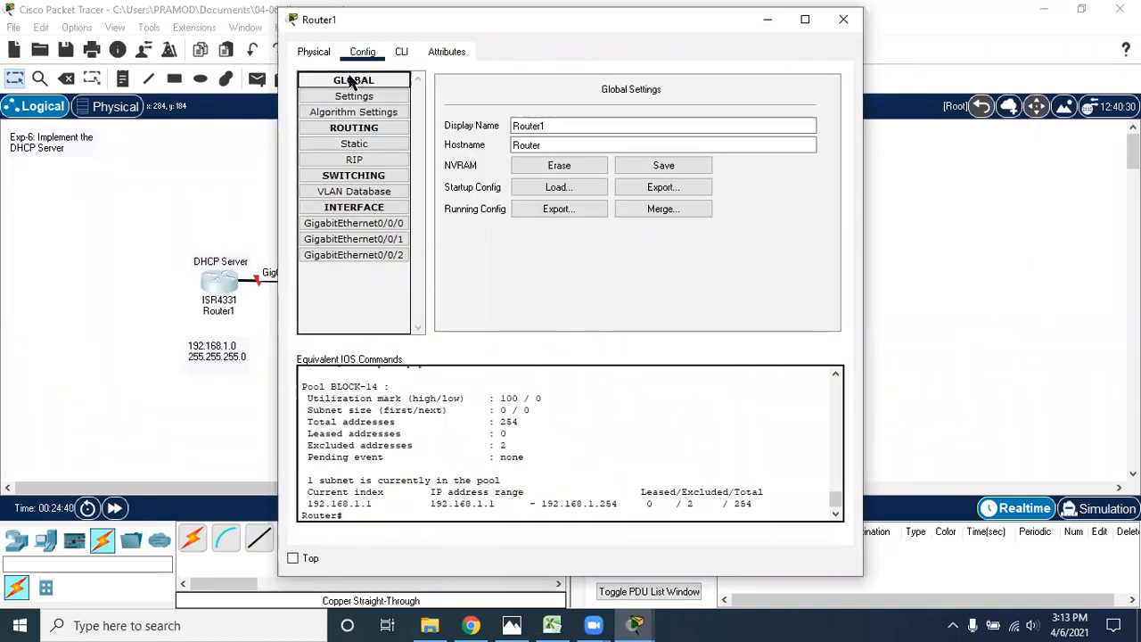
left_click(845, 22)
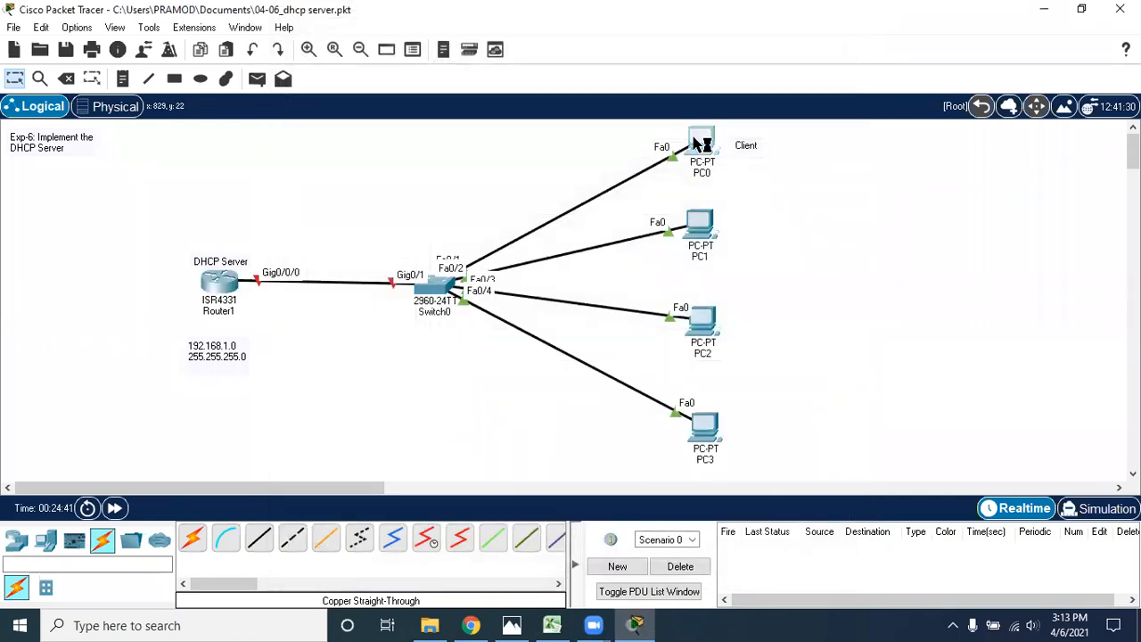
- Set PC0's IPv4 configuration on FastEthernet0 to DHCP
left_click(693, 143)
left_click(413, 54)
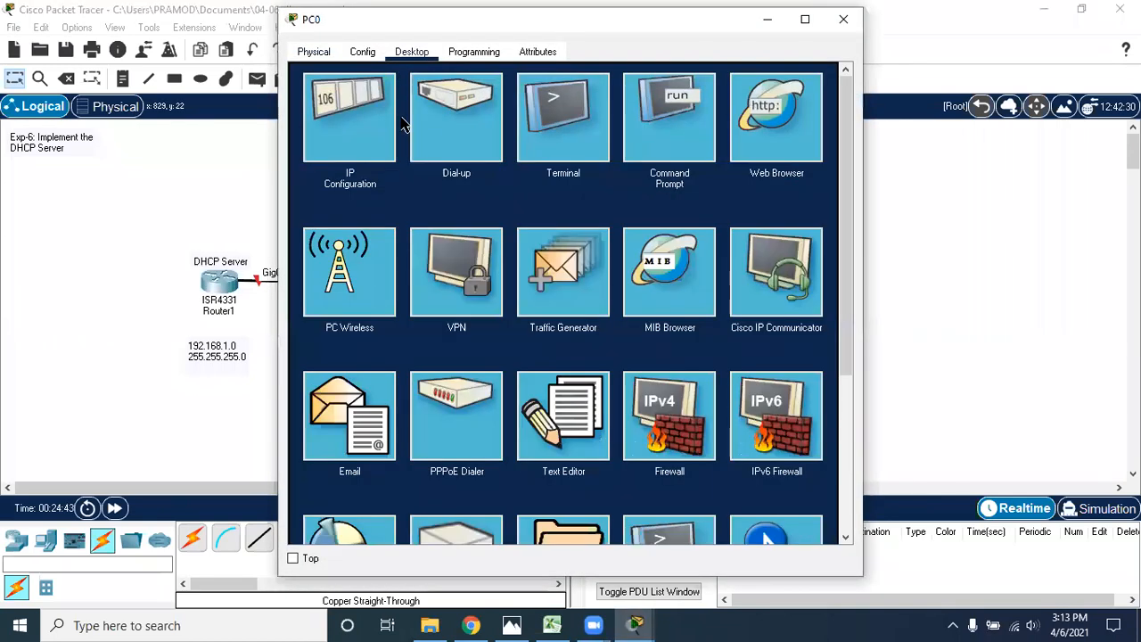
left_click(341, 114)
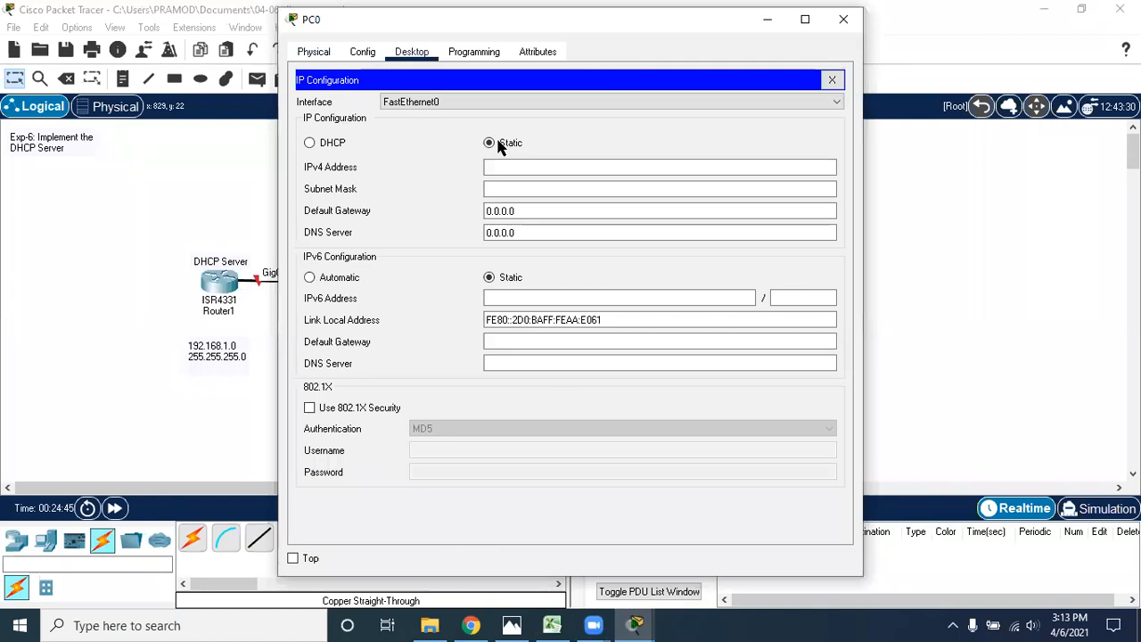
left_click(310, 143)
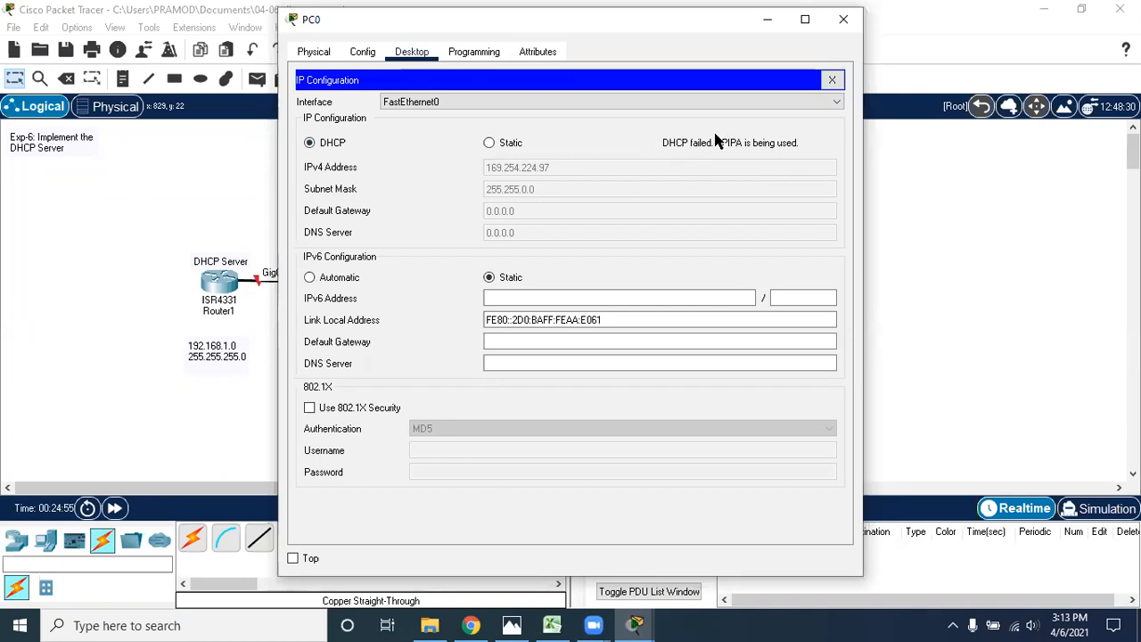
left_click(854, 20)
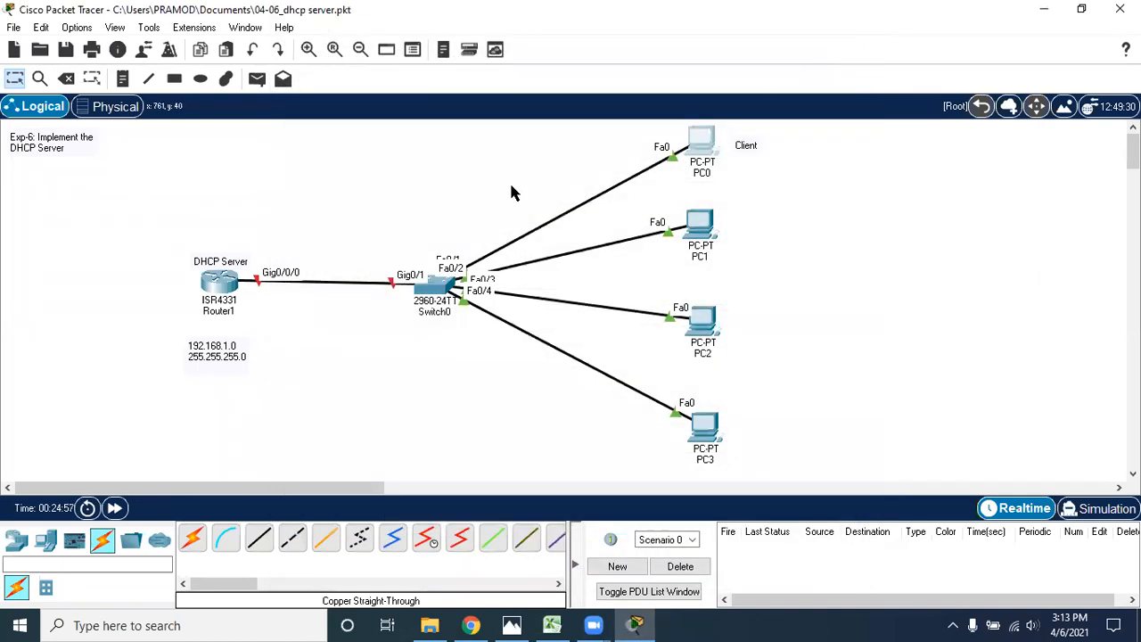
- Open Router1's GigabitEthernet0/0/0 interface settings, switch the port on and off again, and move the window clear of the router
left_click_drag(258, 190, 399, 367)
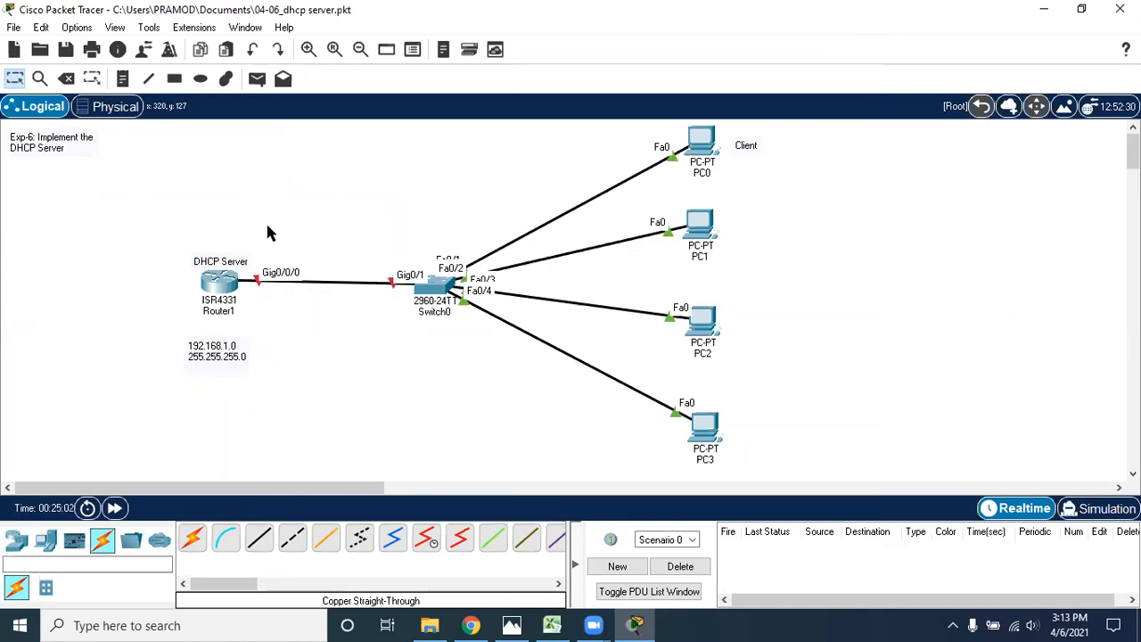
left_click_drag(255, 253, 398, 332)
left_click(230, 285)
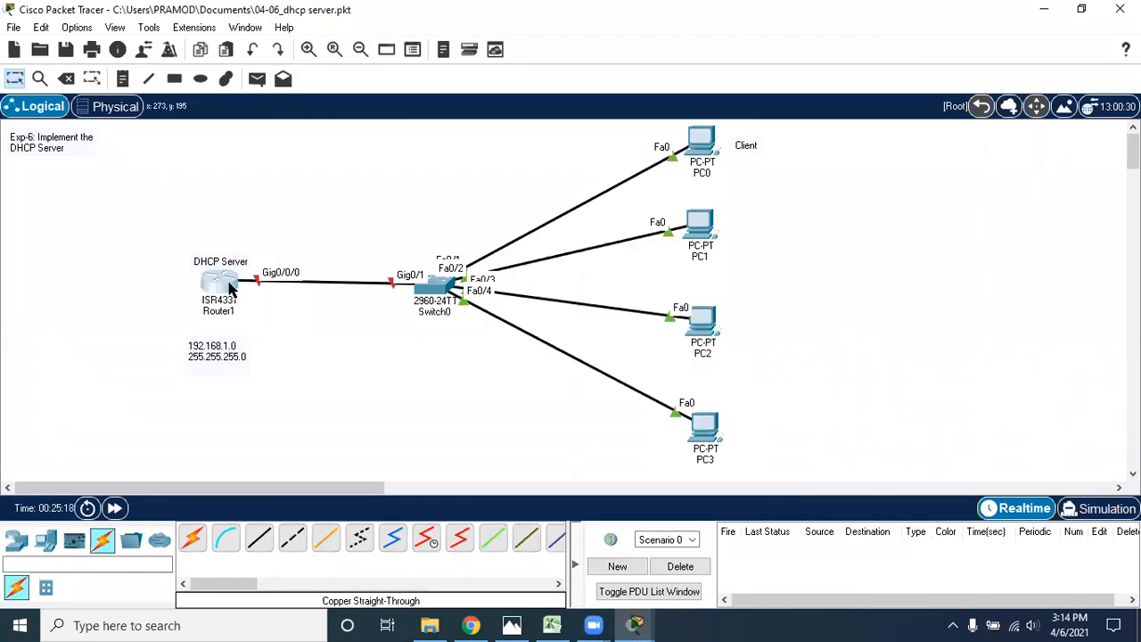
left_click(317, 52)
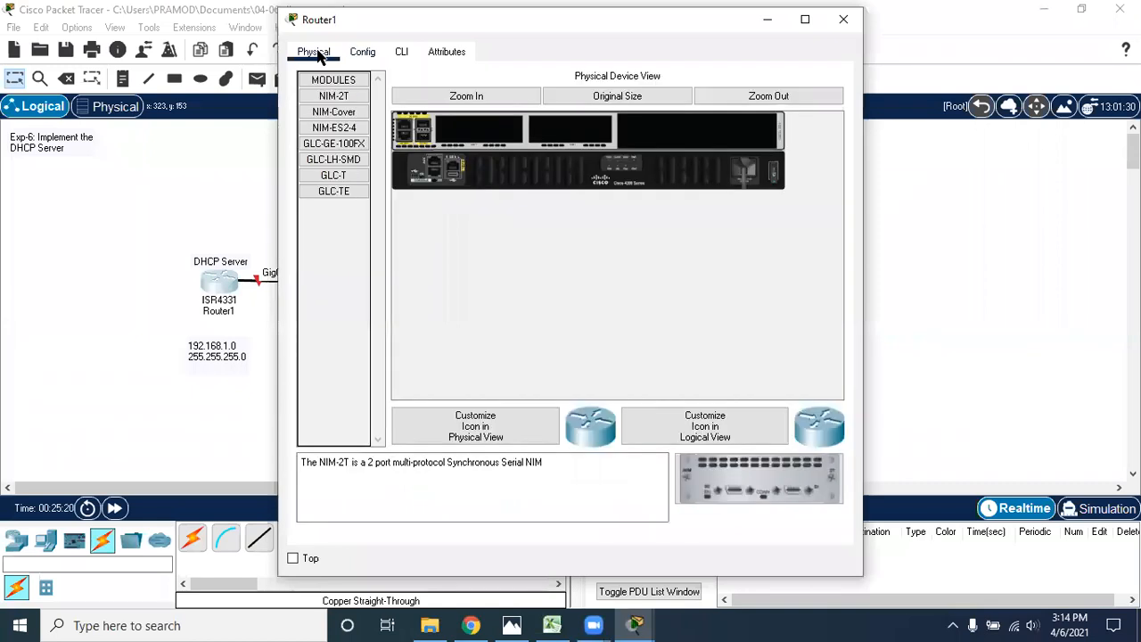
left_click(362, 54)
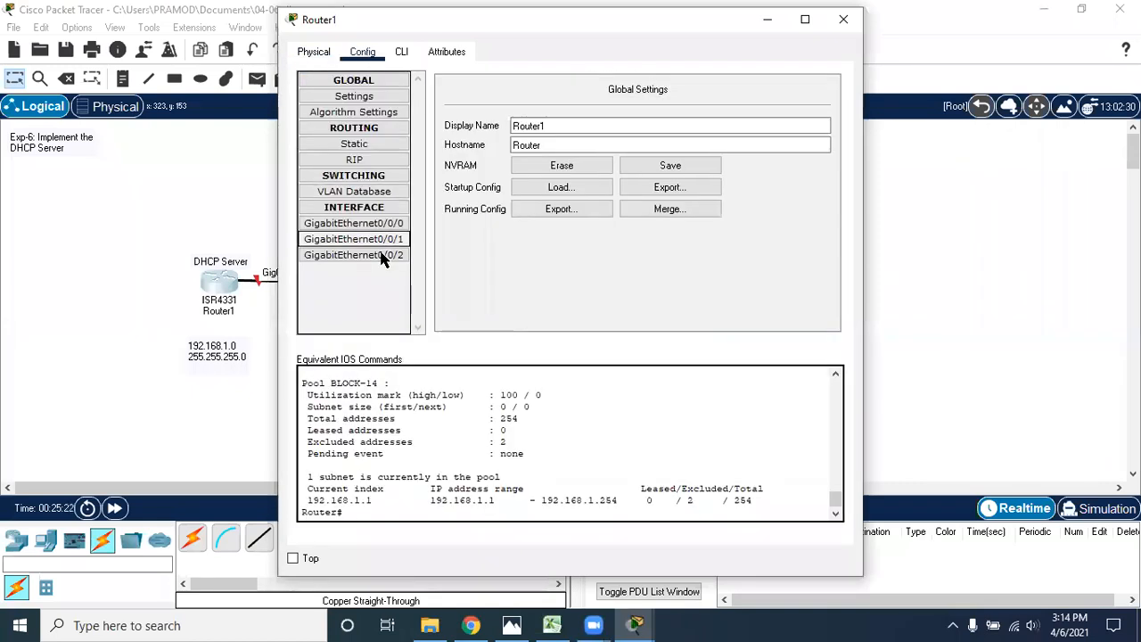
left_click(368, 226)
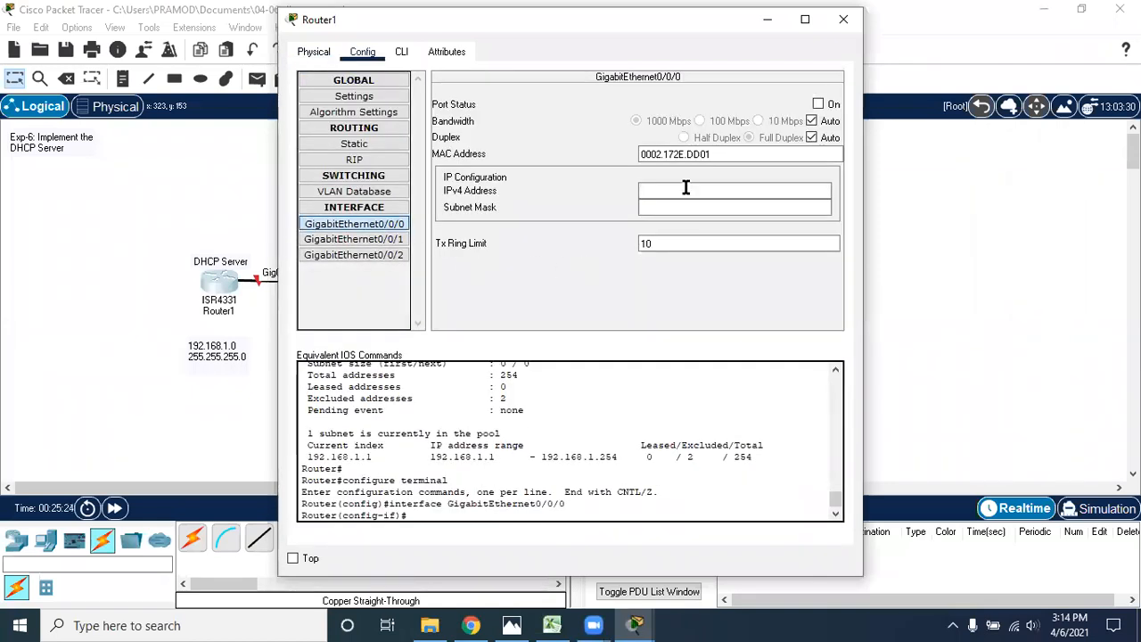
left_click(818, 105)
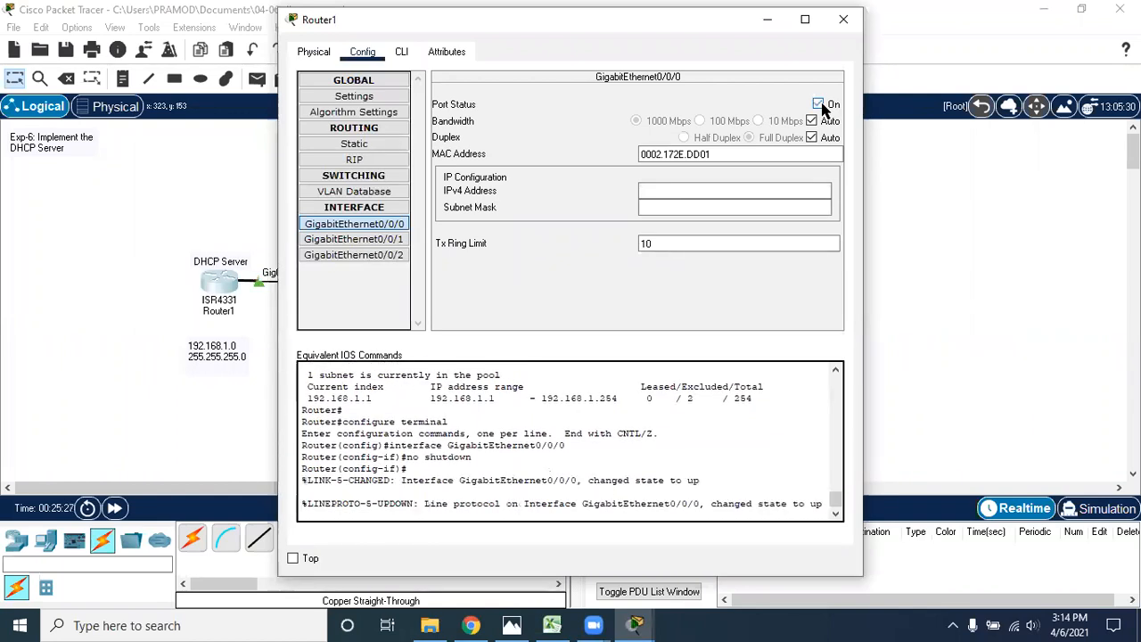
left_click(818, 105)
left_click(667, 190)
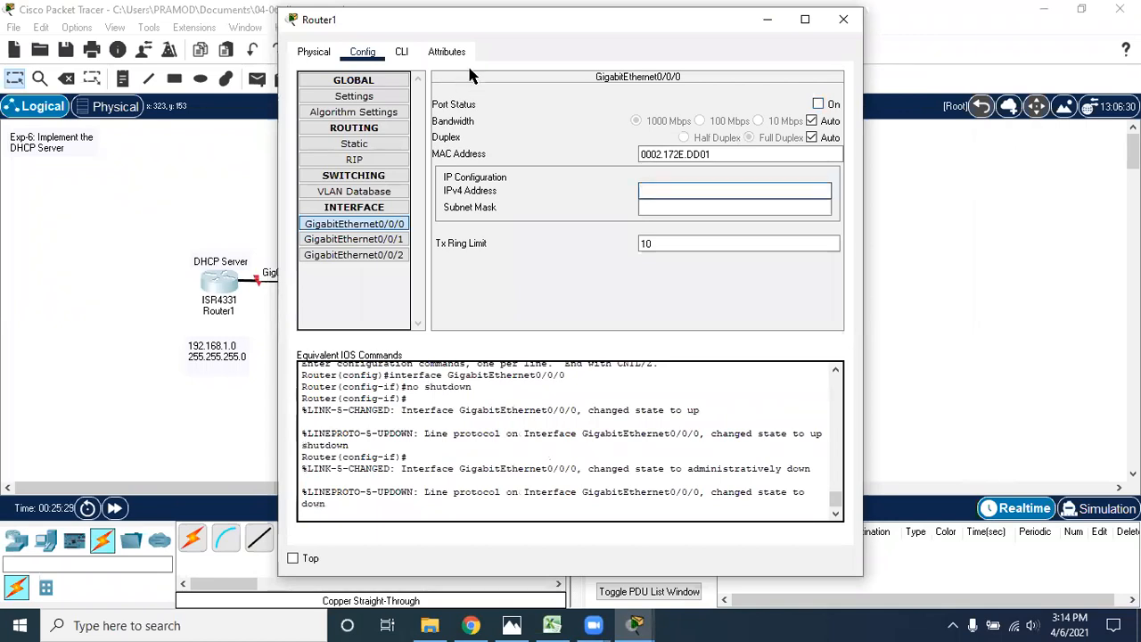
left_click_drag(511, 30, 748, 27)
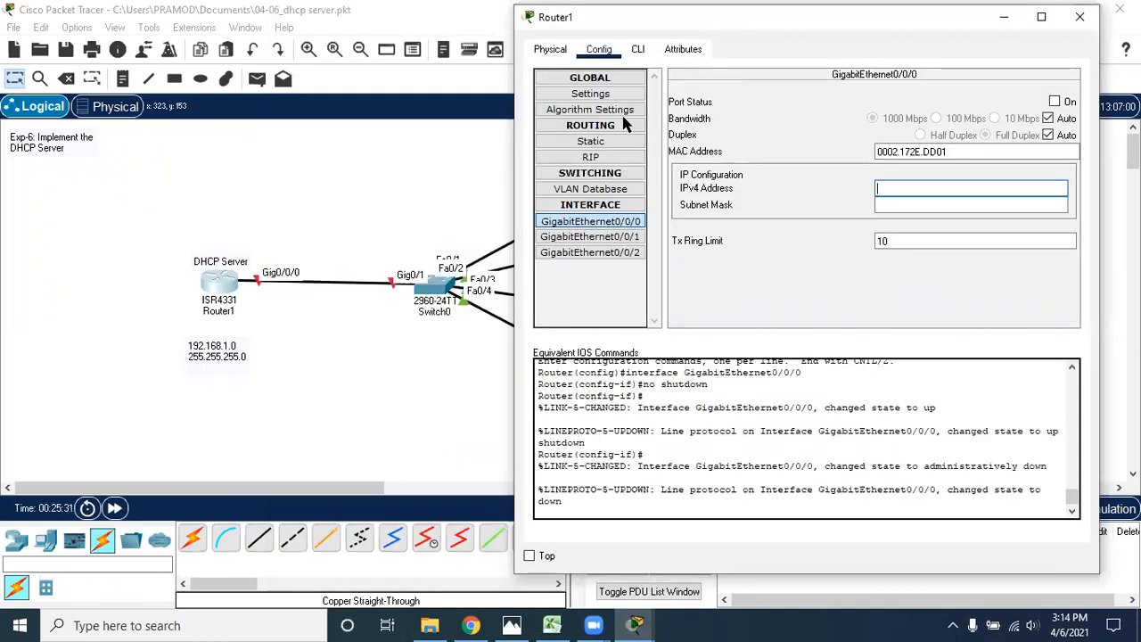
- Add the note 192.168.1.1 to the topology just below the router's Gig0/0/0 link
left_click(125, 80)
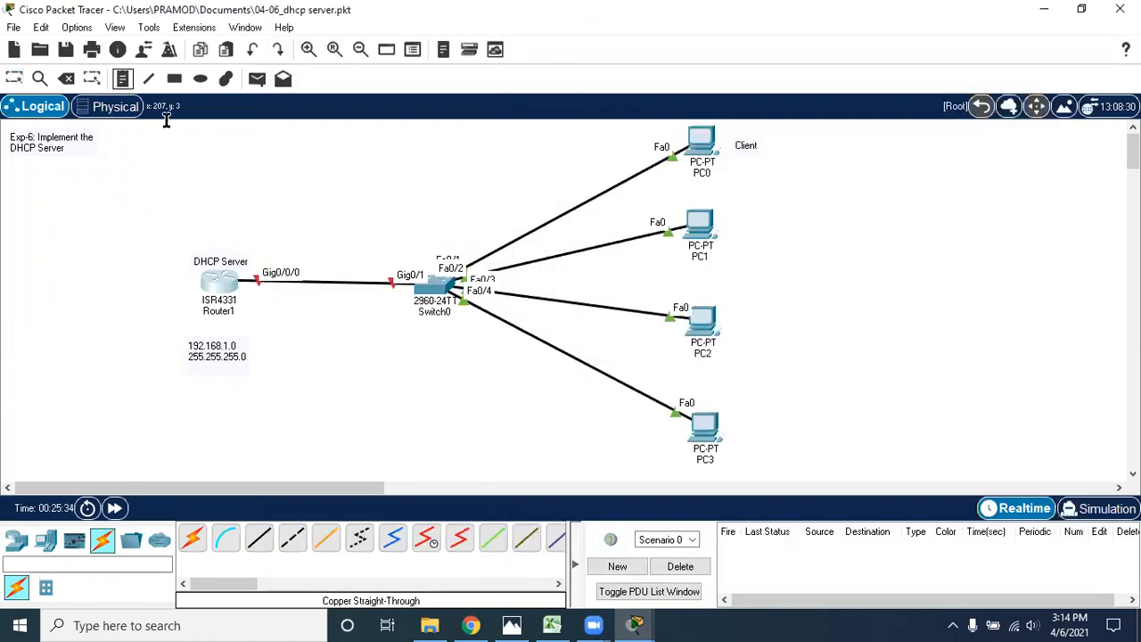
left_click(258, 304)
type("192.168")
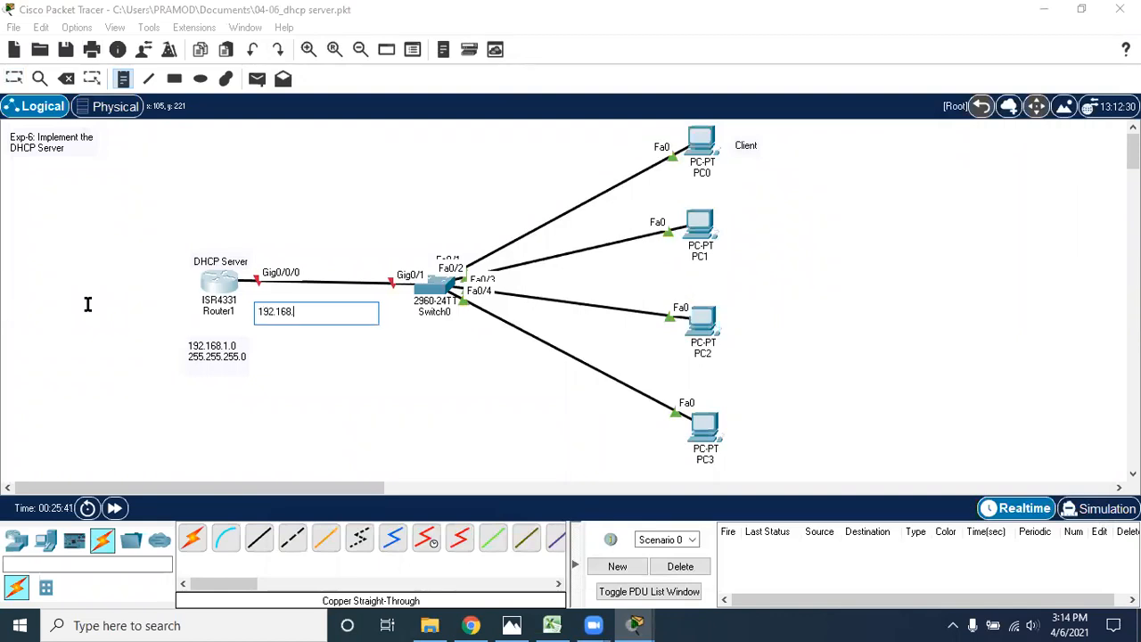
type(".1.1")
left_click(327, 375)
- Give Router1's GigabitEthernet0/0/0 the IPv4 address 192.168.1.1 with mask 255.255.255.0 and turn the port on
left_click(652, 622)
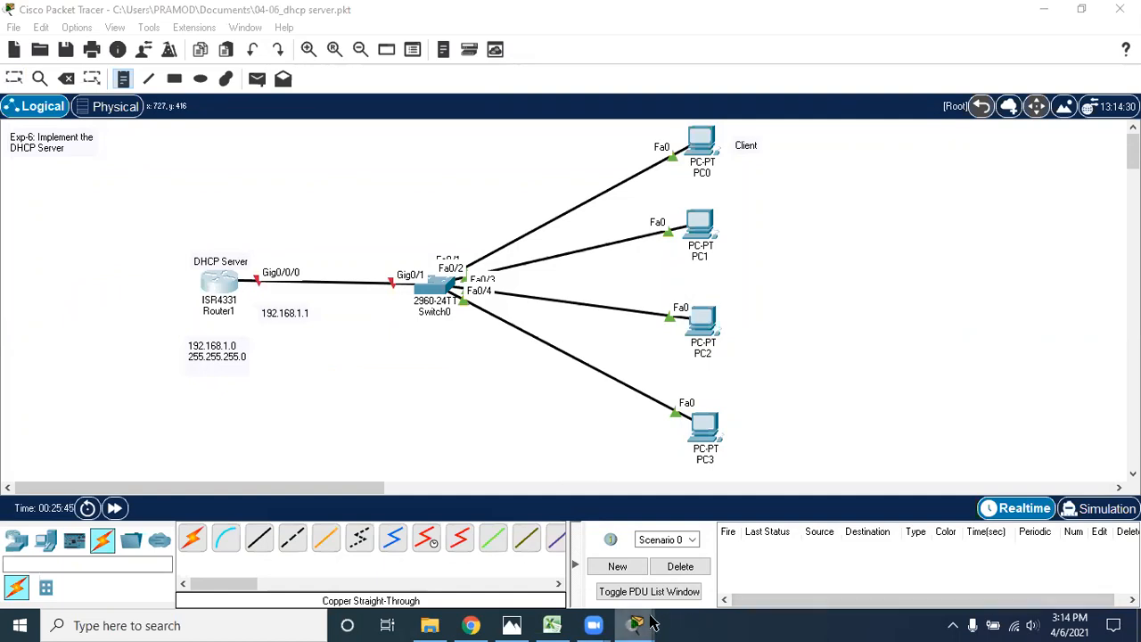
left_click(734, 528)
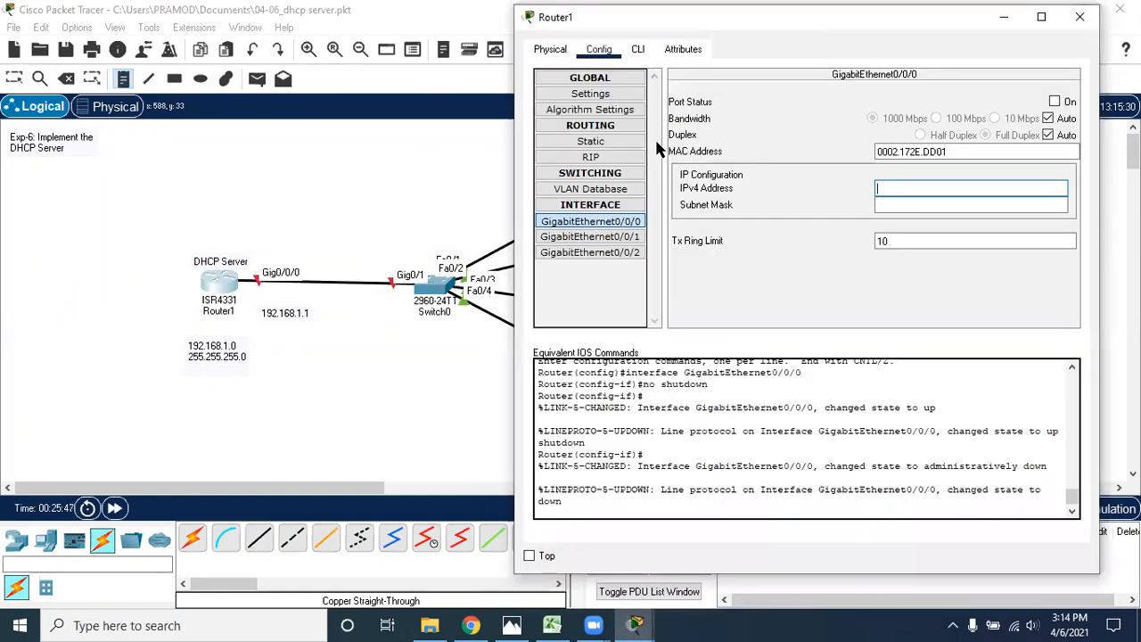
type("19.")
type("2.168")
type(".1.")
type("1")
key("Tab")
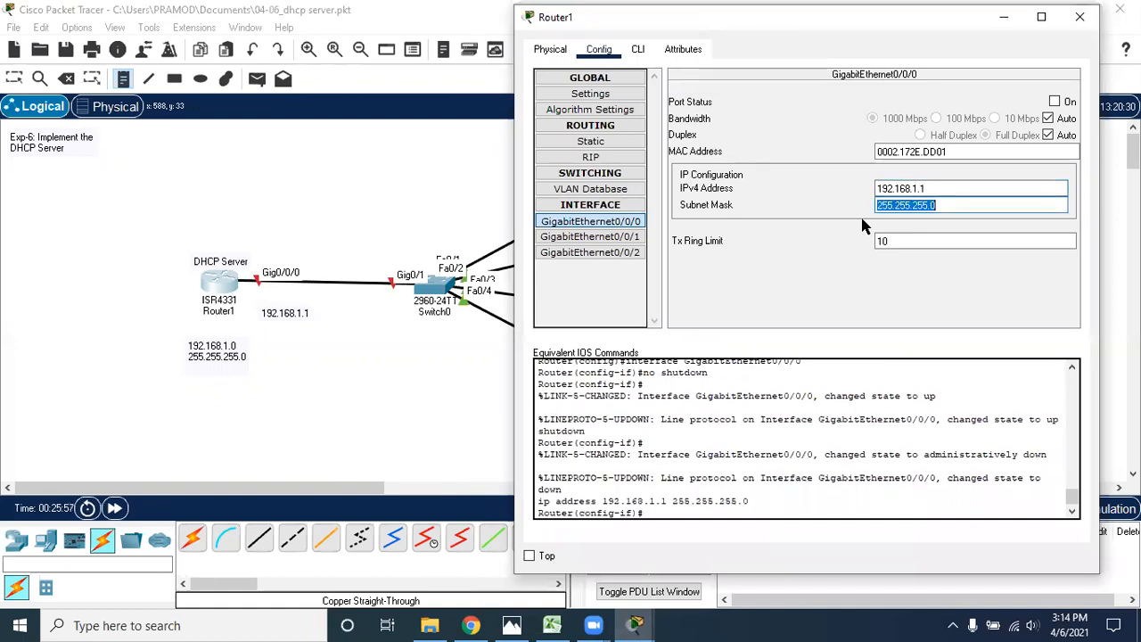
key("Tab")
left_click(1056, 102)
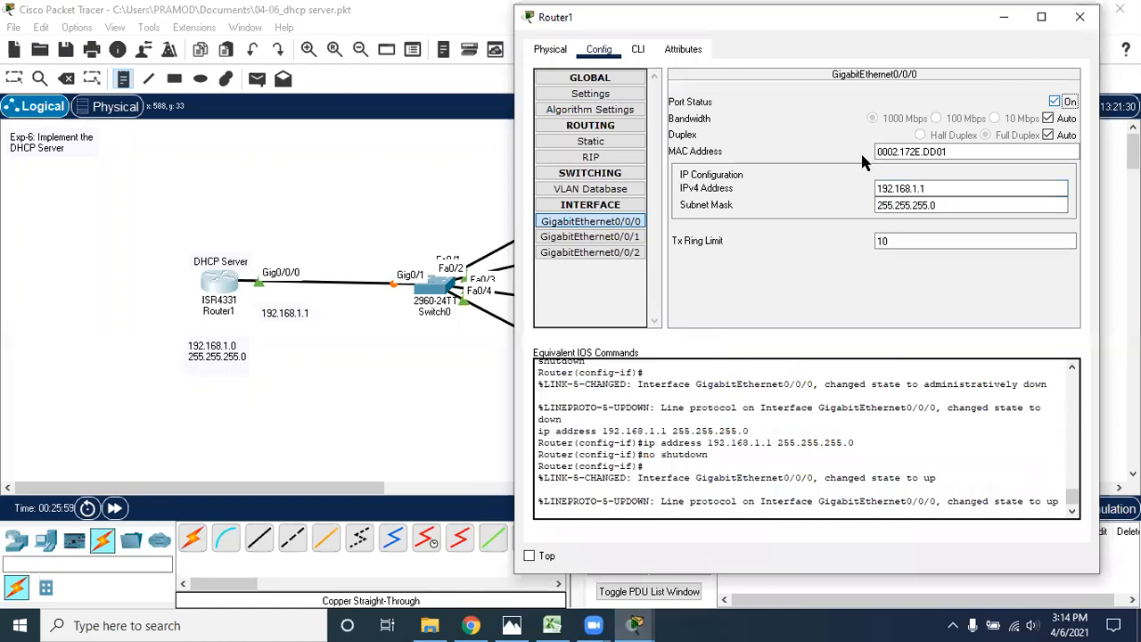
left_click_drag(838, 17, 491, 68)
left_click(735, 68)
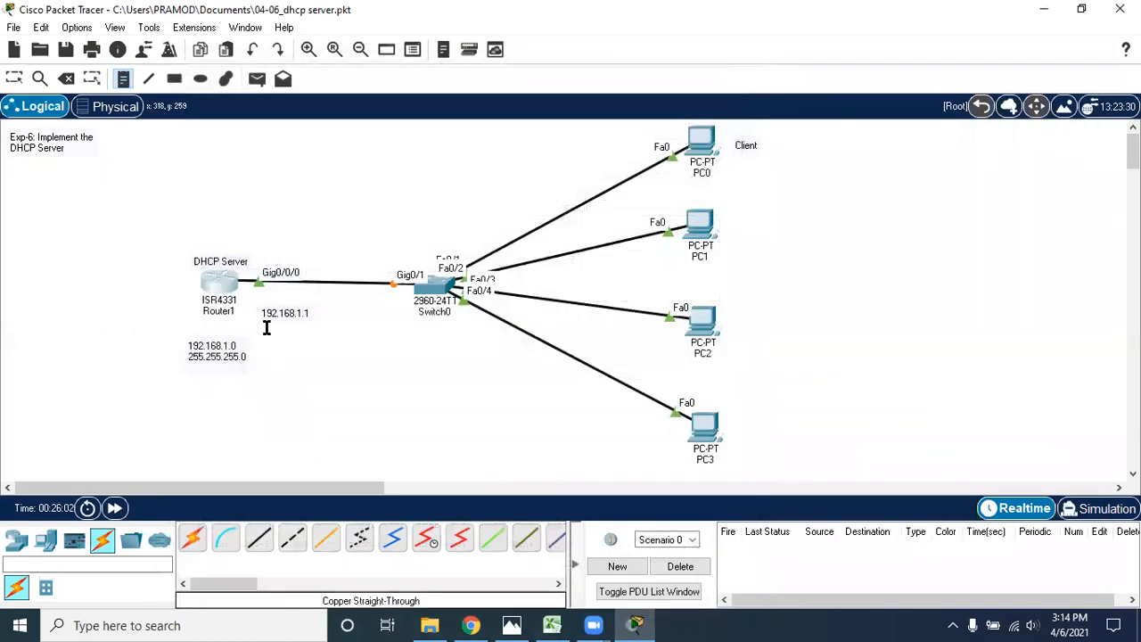
- Examine the status of the link between Router1 and Switch0 in the topology
left_click(261, 188)
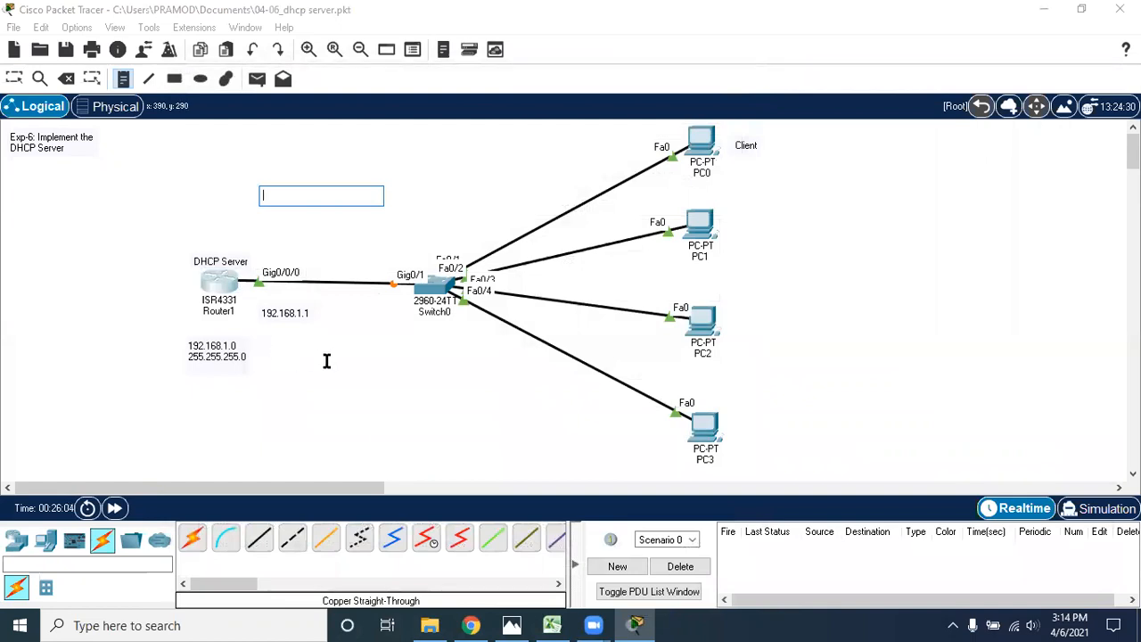
left_click(16, 80)
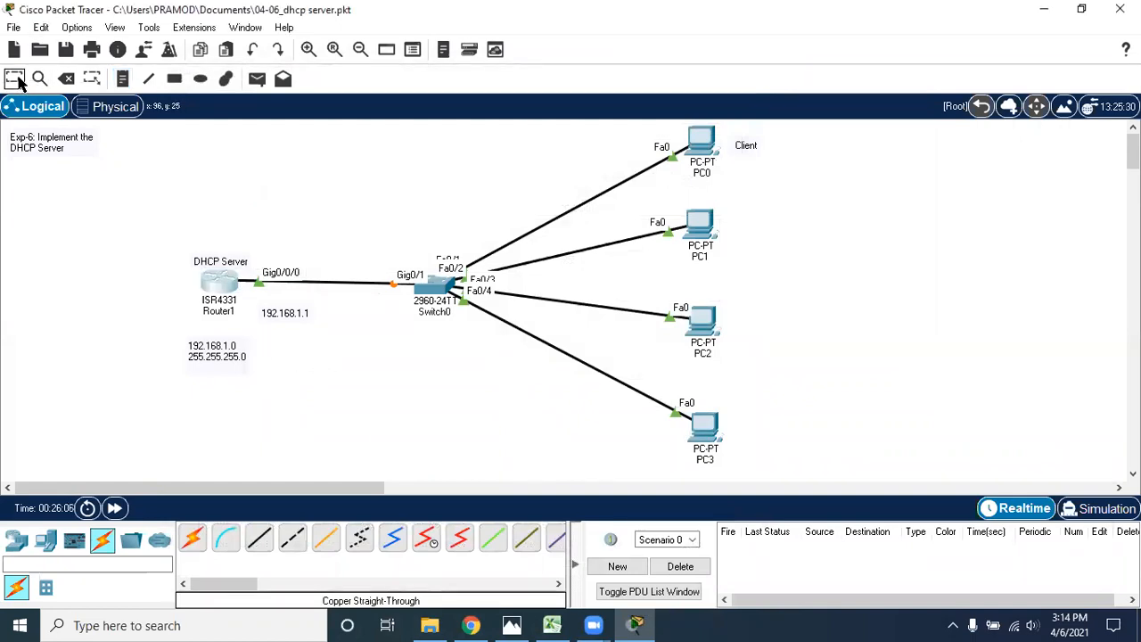
left_click_drag(239, 202, 401, 368)
left_click(404, 408)
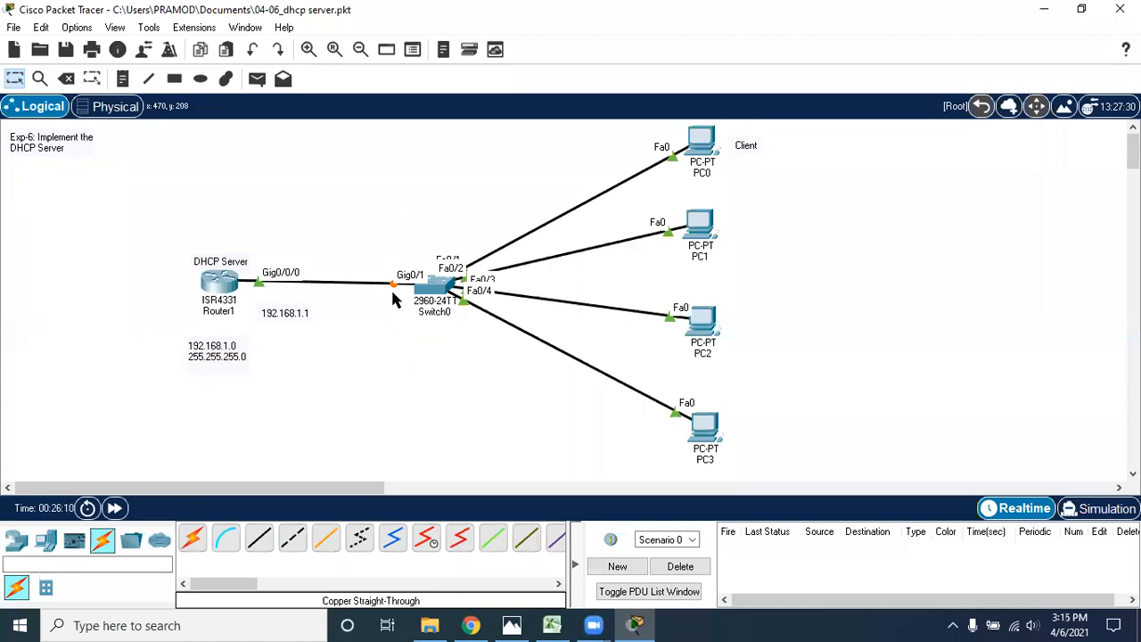
left_click_drag(346, 226, 502, 351)
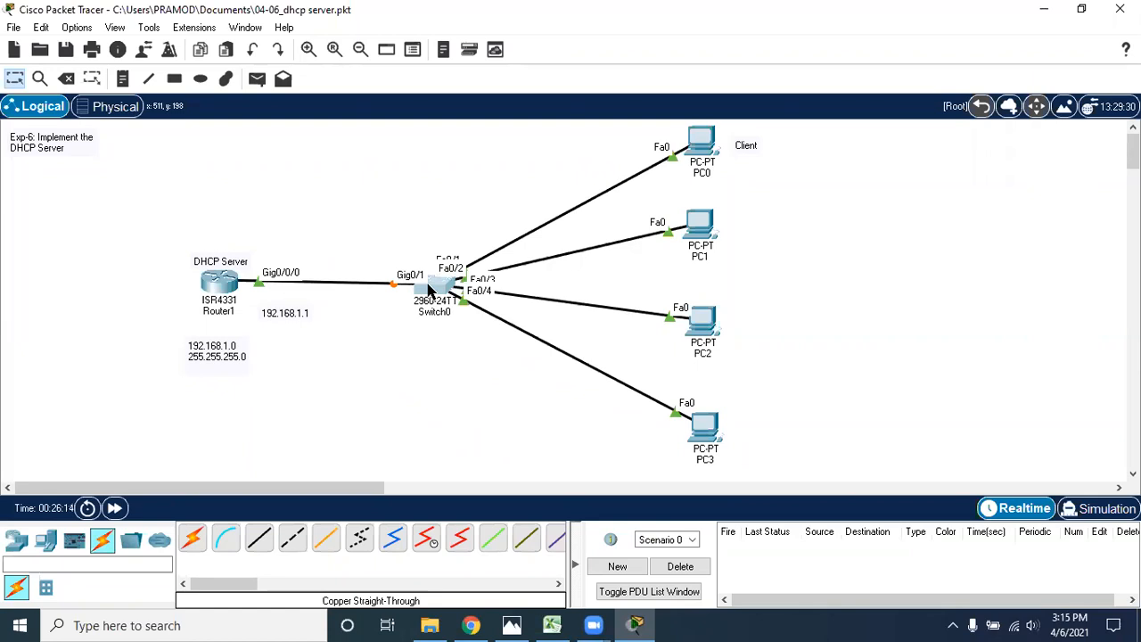
left_click(431, 290)
left_click(839, 19)
left_click_drag(139, 214, 291, 339)
left_click(337, 408)
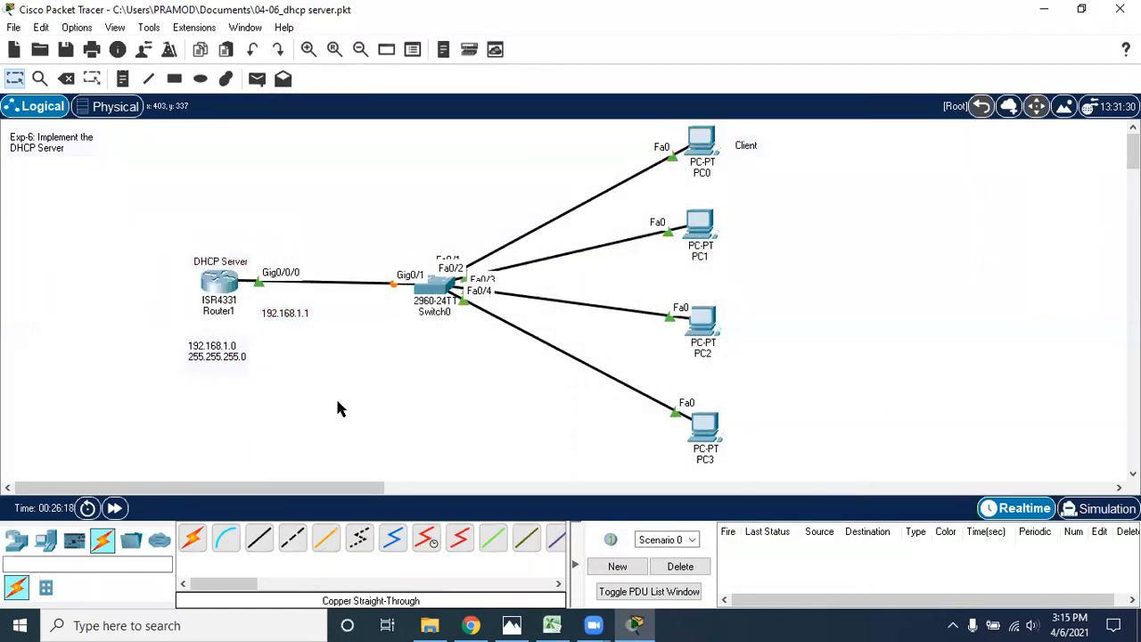
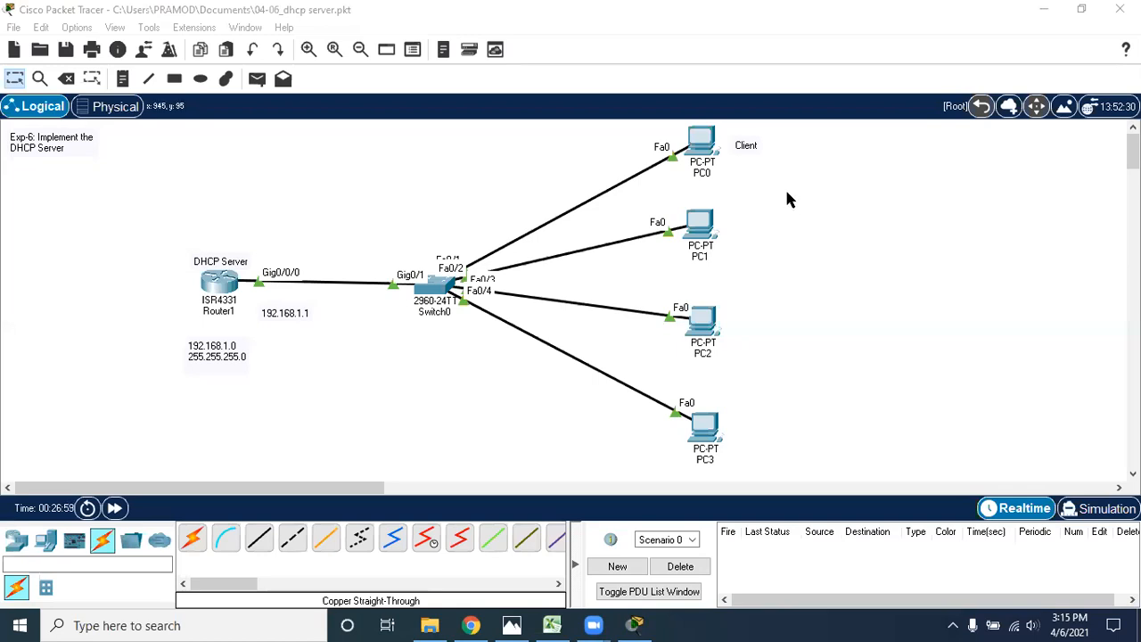
- Renew PC0's address request by switching its IPv4 configuration to static and back to DHCP
left_click(700, 143)
left_click(698, 134)
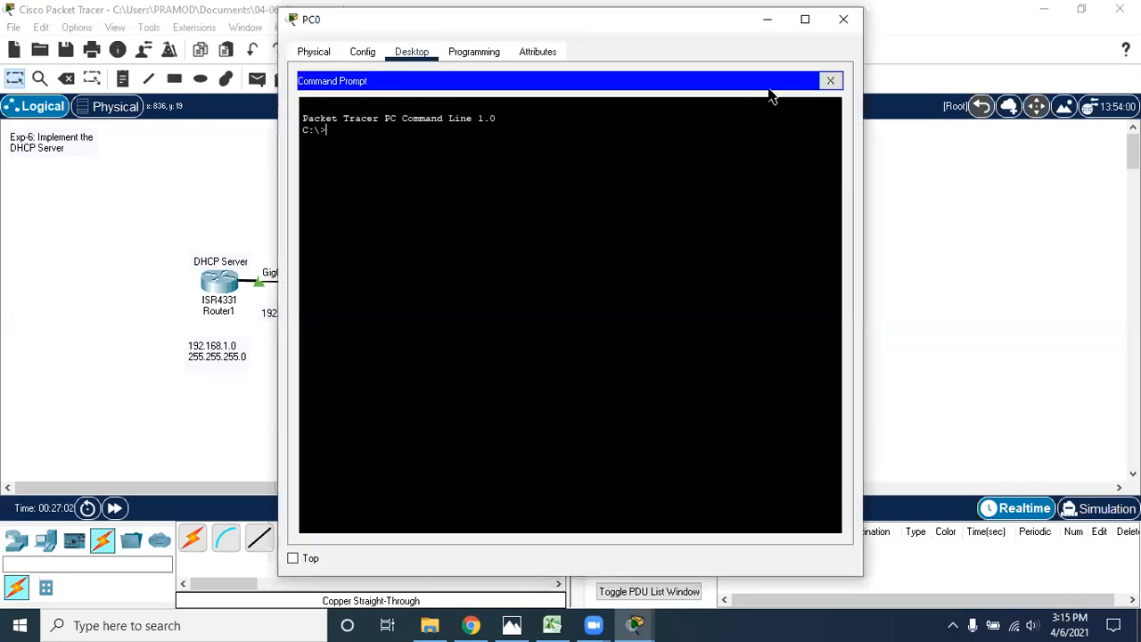
left_click(830, 81)
left_click(350, 134)
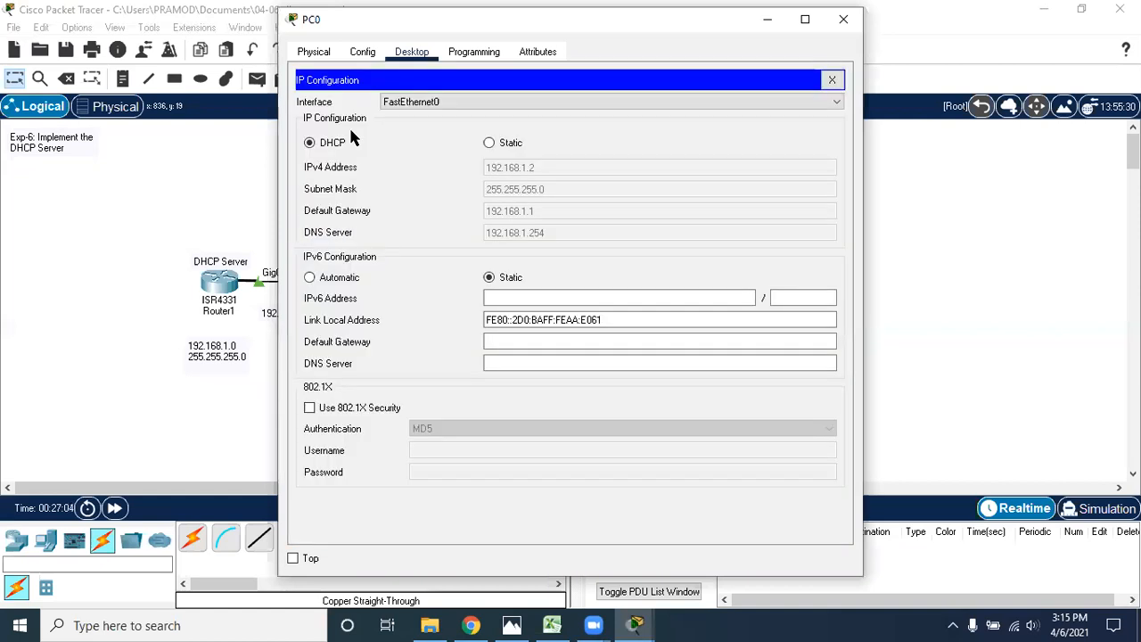
left_click(496, 145)
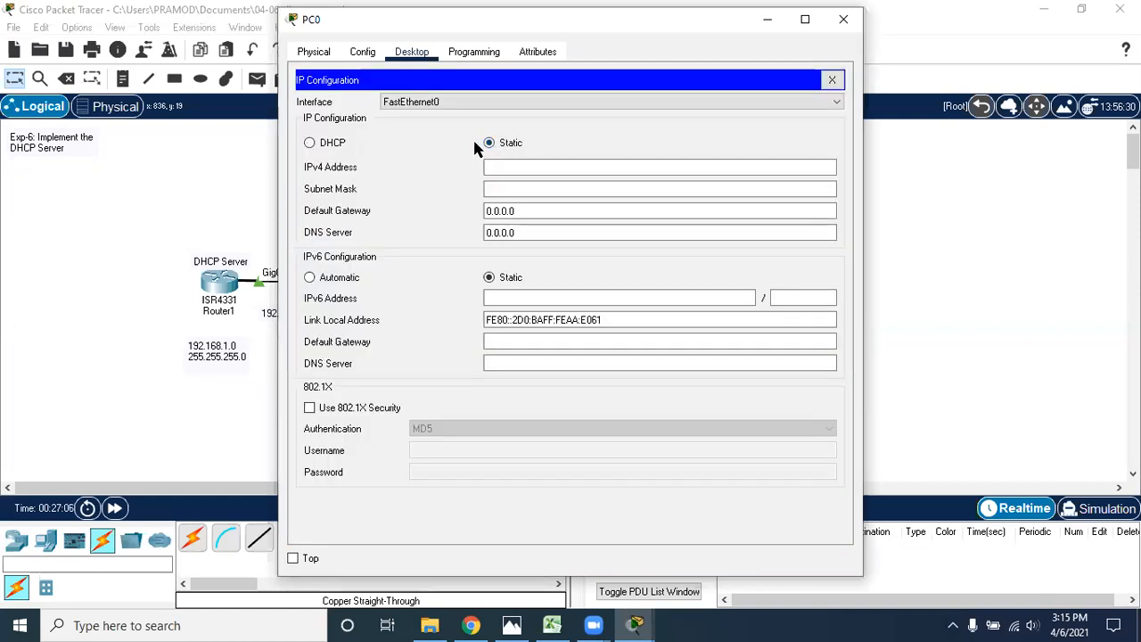
left_click(310, 143)
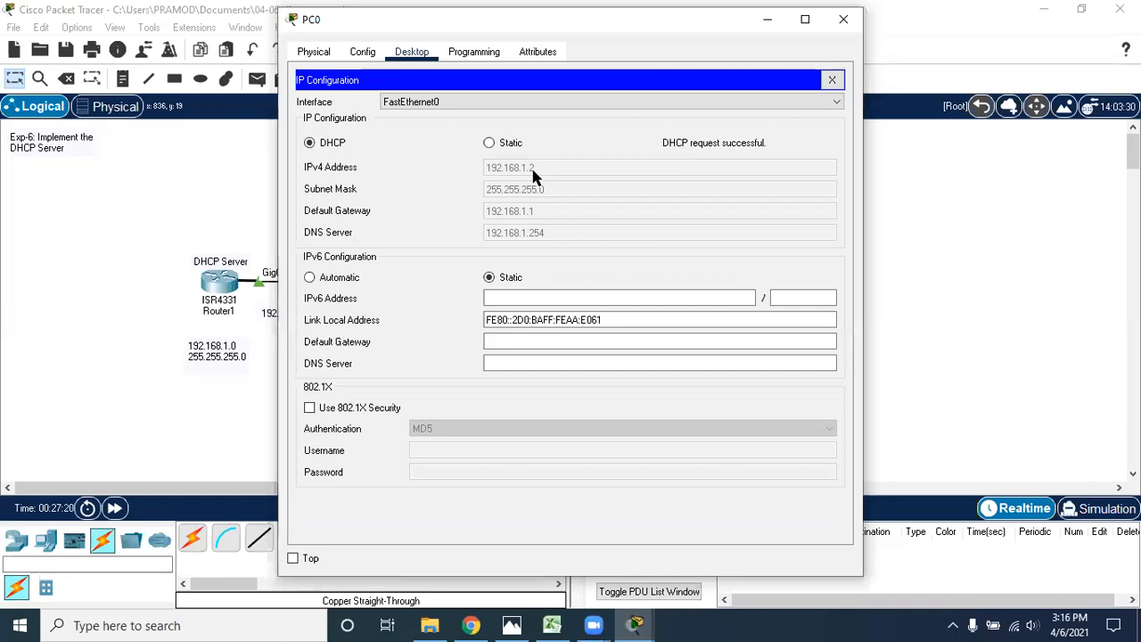
- Set PC2's FastEthernet0 IPv4 configuration to DHCP so it obtains its address from the router
left_click(843, 19)
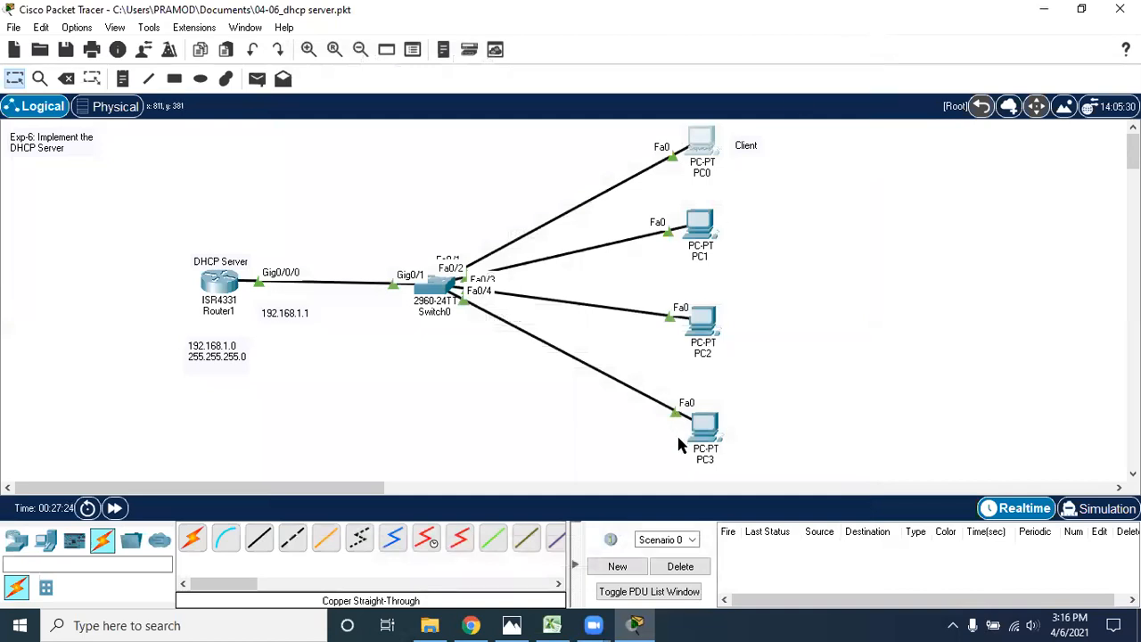
left_click(703, 327)
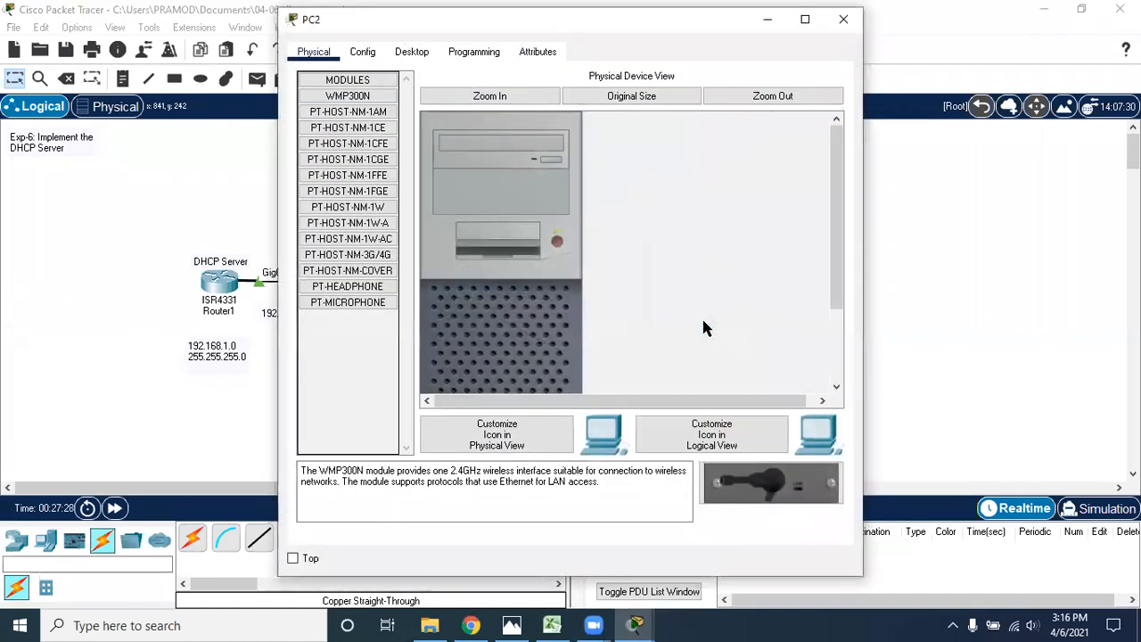
left_click(411, 51)
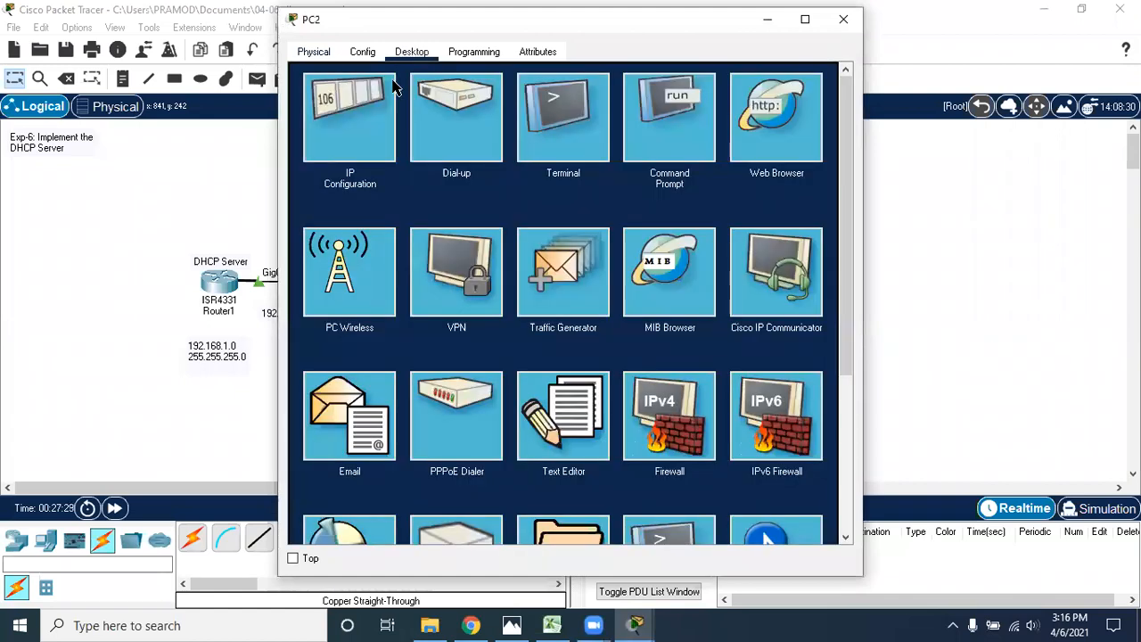
left_click(351, 127)
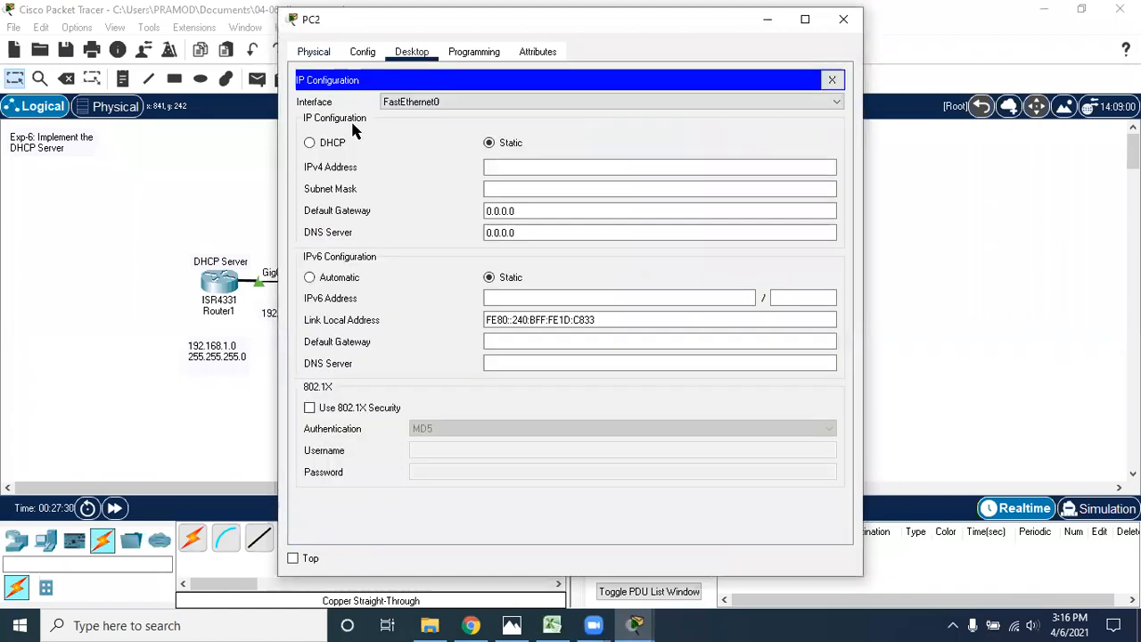
left_click(311, 143)
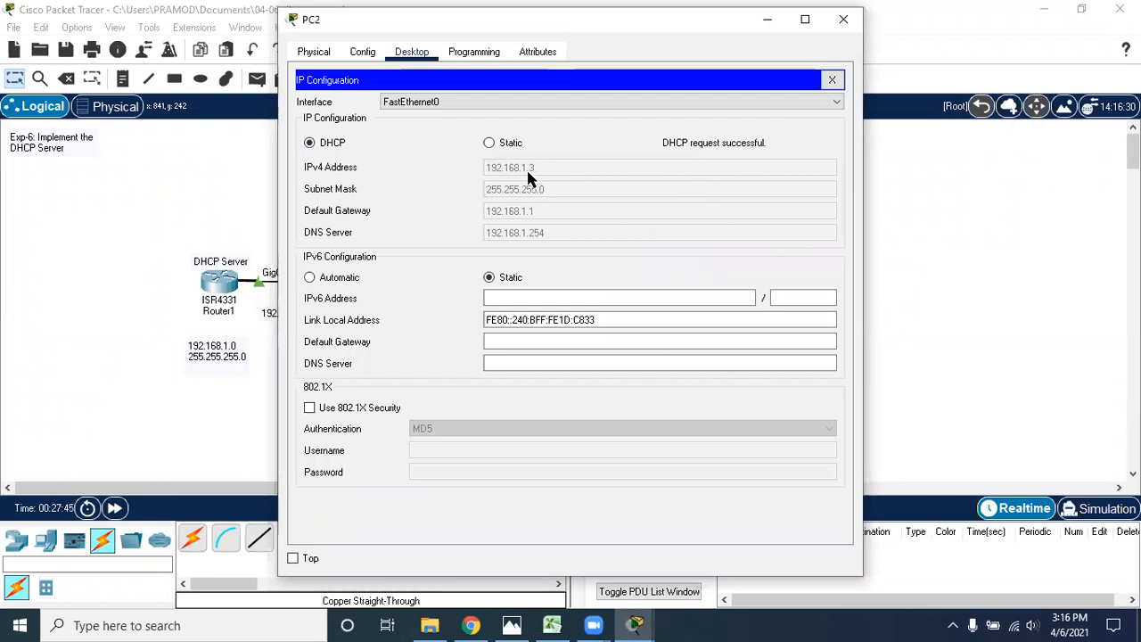
left_click(842, 19)
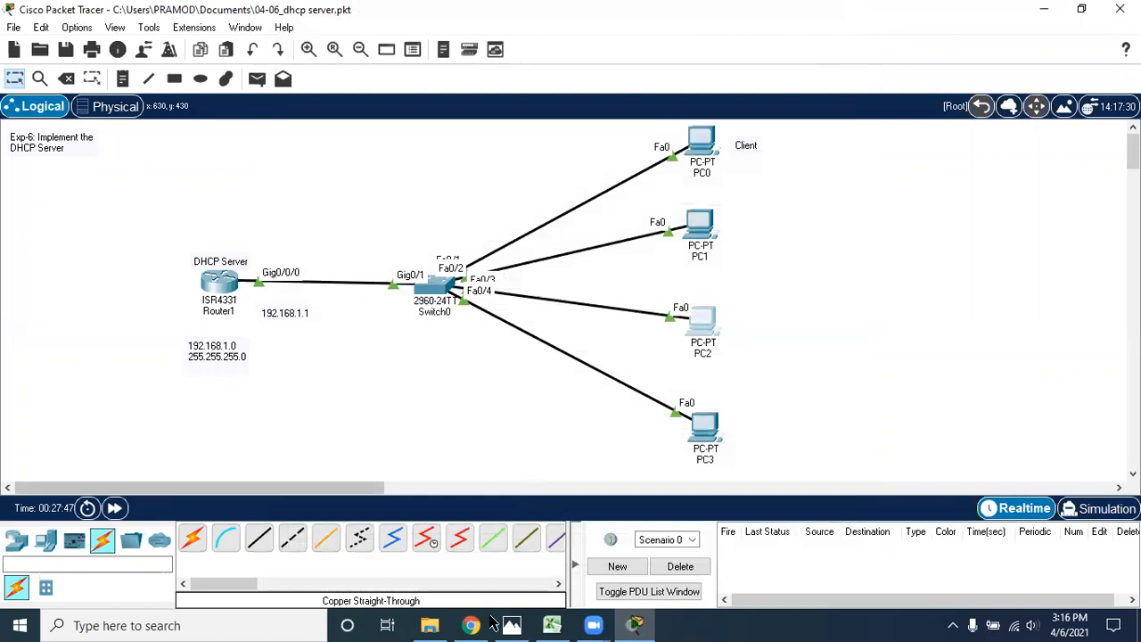
- Run ipconfig /all in PC0's Command Prompt and examine its IPv4 address and physical address
left_click(700, 140)
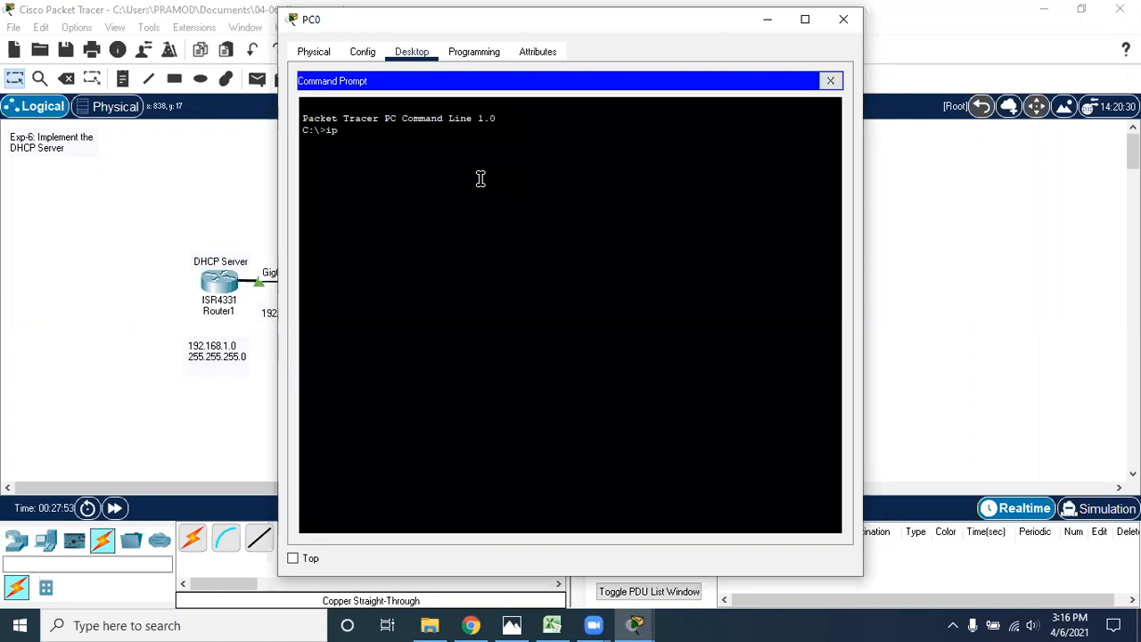
type("ipconfig /")
key("Return")
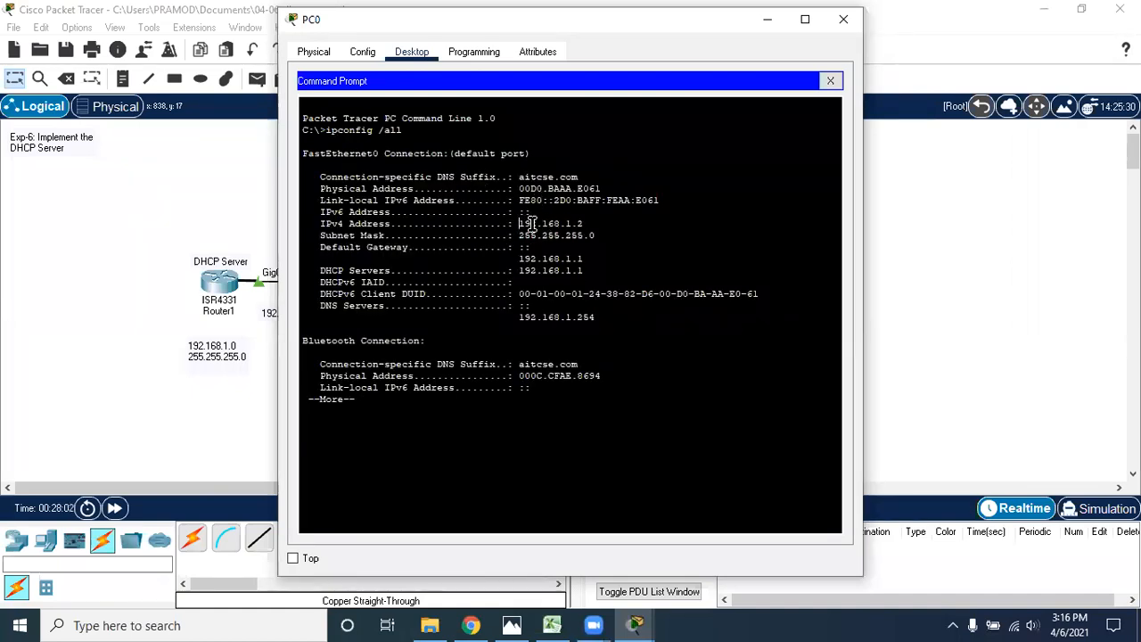
left_click_drag(519, 223, 596, 226)
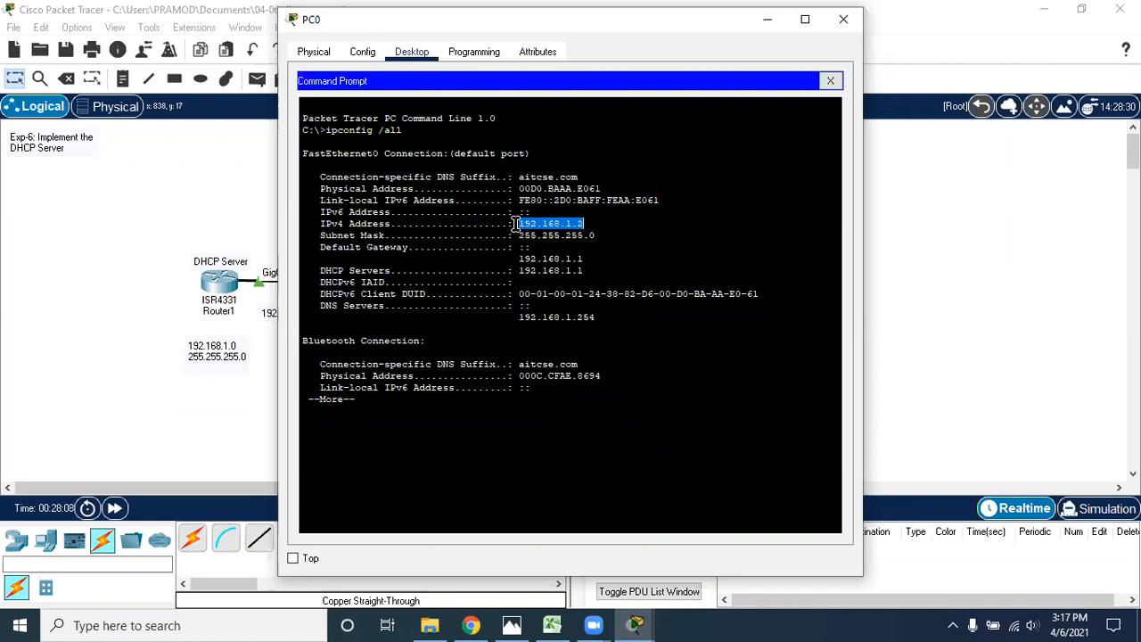
left_click_drag(518, 188, 548, 186)
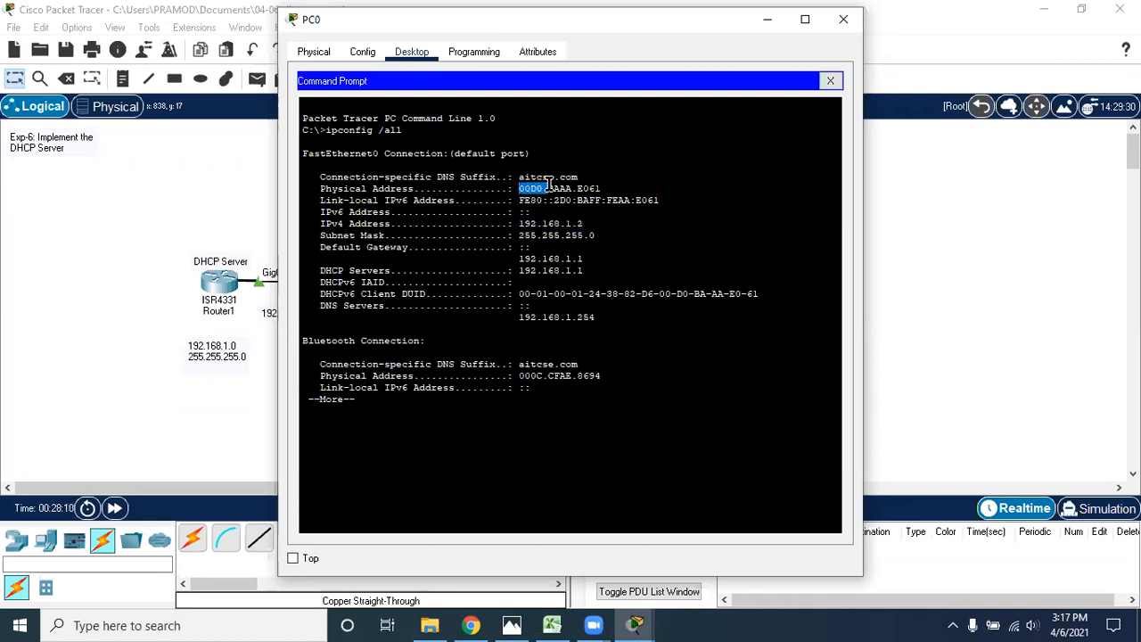
left_click(555, 186)
left_click_drag(572, 188, 602, 188)
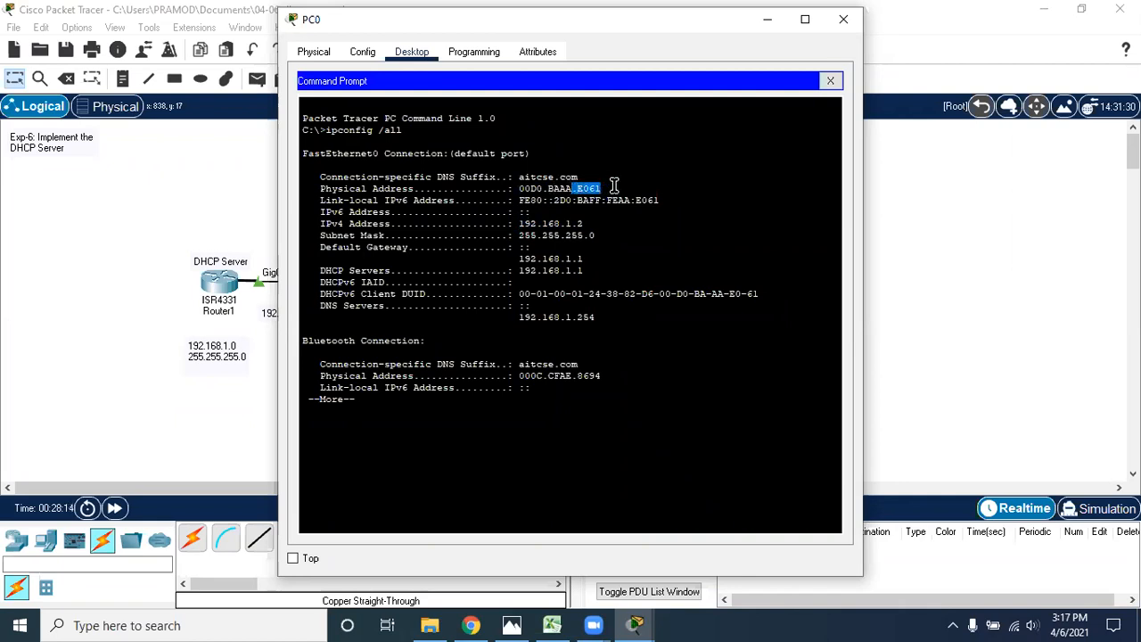
left_click(830, 81)
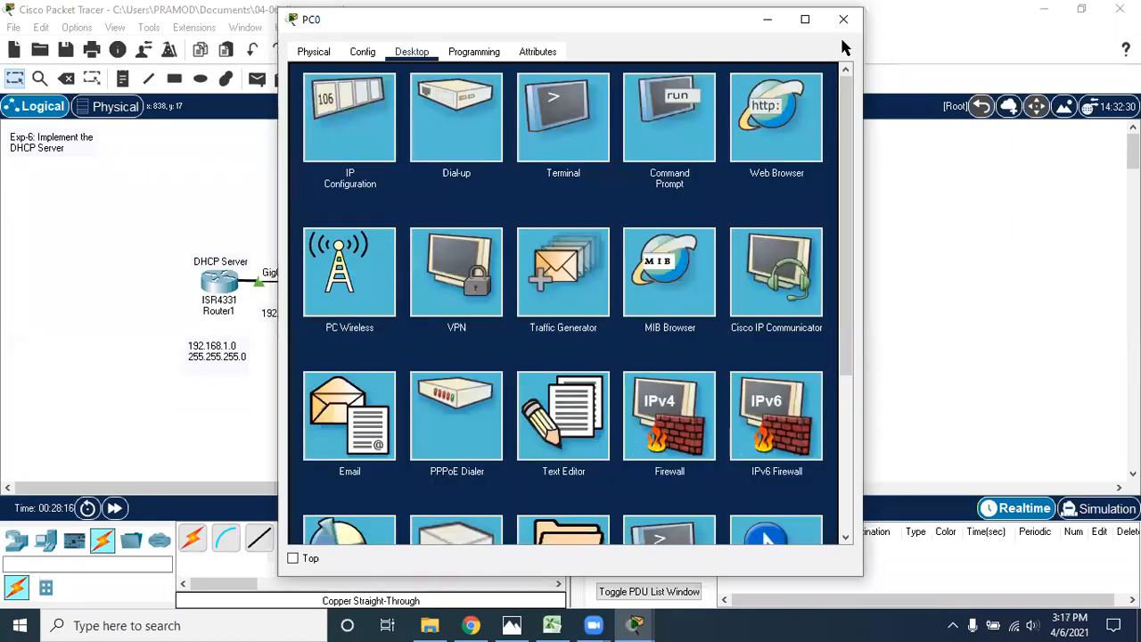
left_click(843, 18)
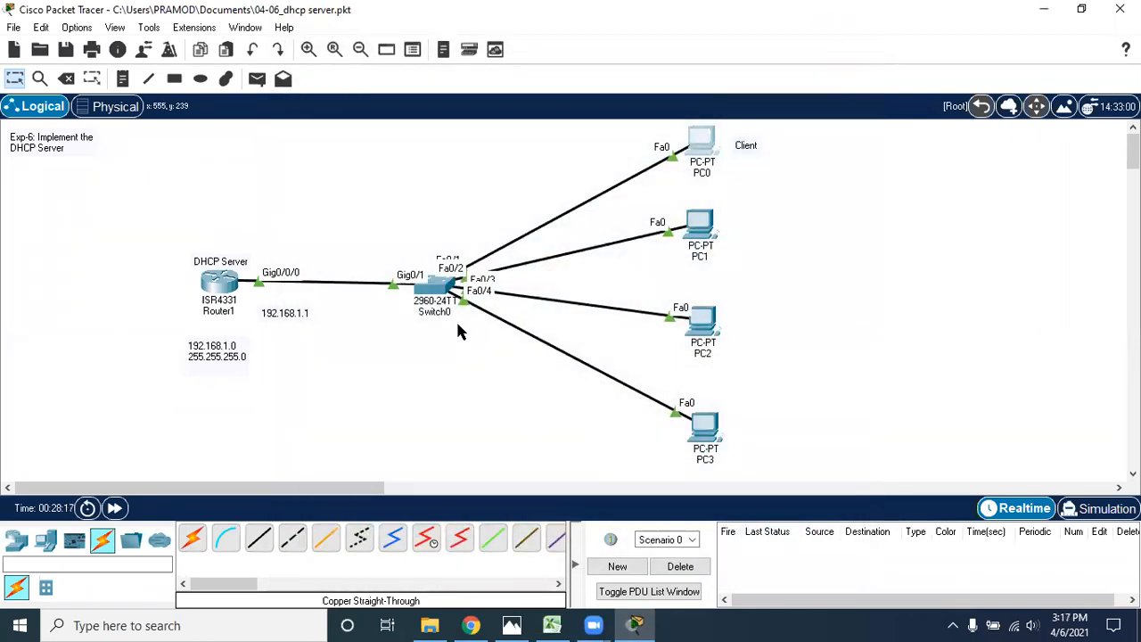
- Set PC1's FastEthernet0 IPv4 configuration to DHCP
left_click(698, 230)
left_click(412, 51)
left_click(365, 120)
left_click(325, 145)
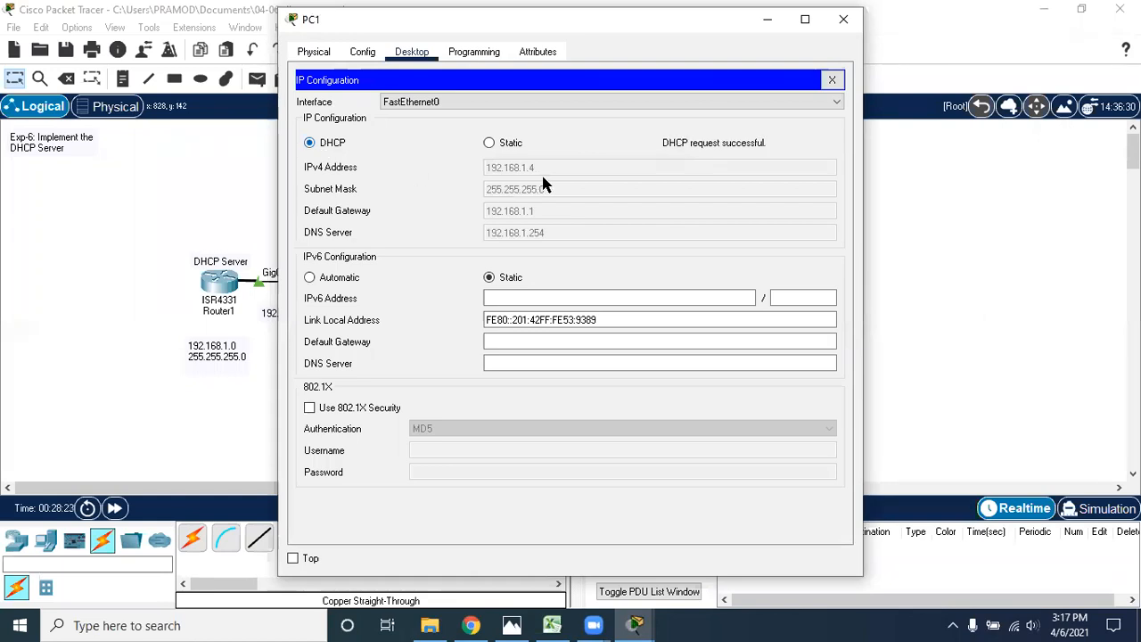
left_click(843, 19)
- Set PC3's FastEthernet0 IPv4 configuration to DHCP
double_click(721, 442)
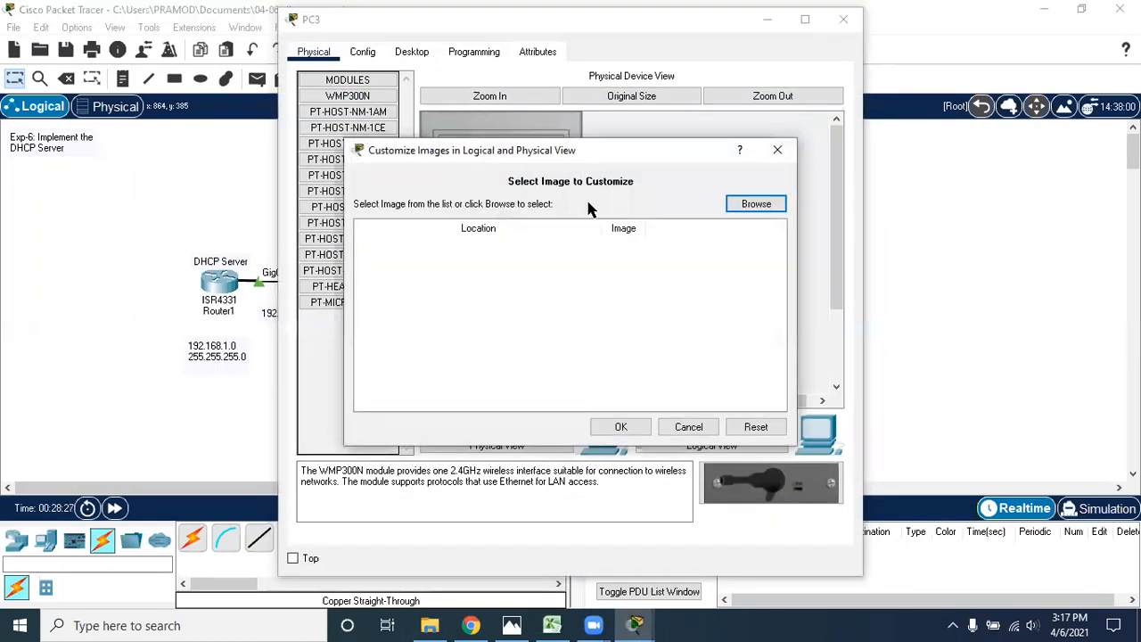
left_click(779, 150)
left_click(412, 51)
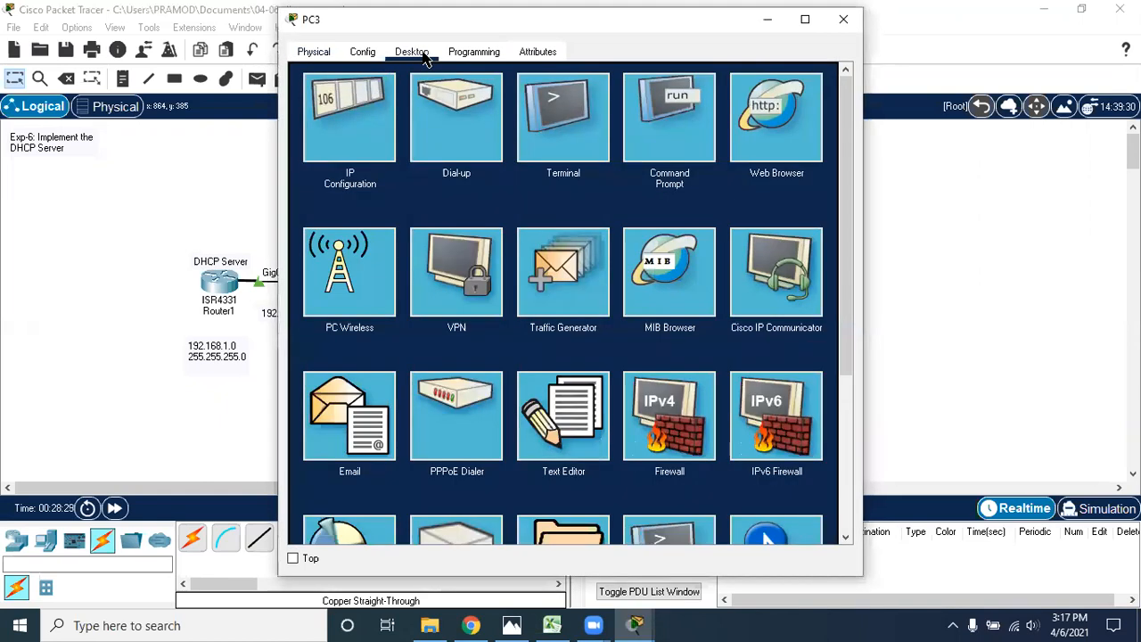
left_click(352, 132)
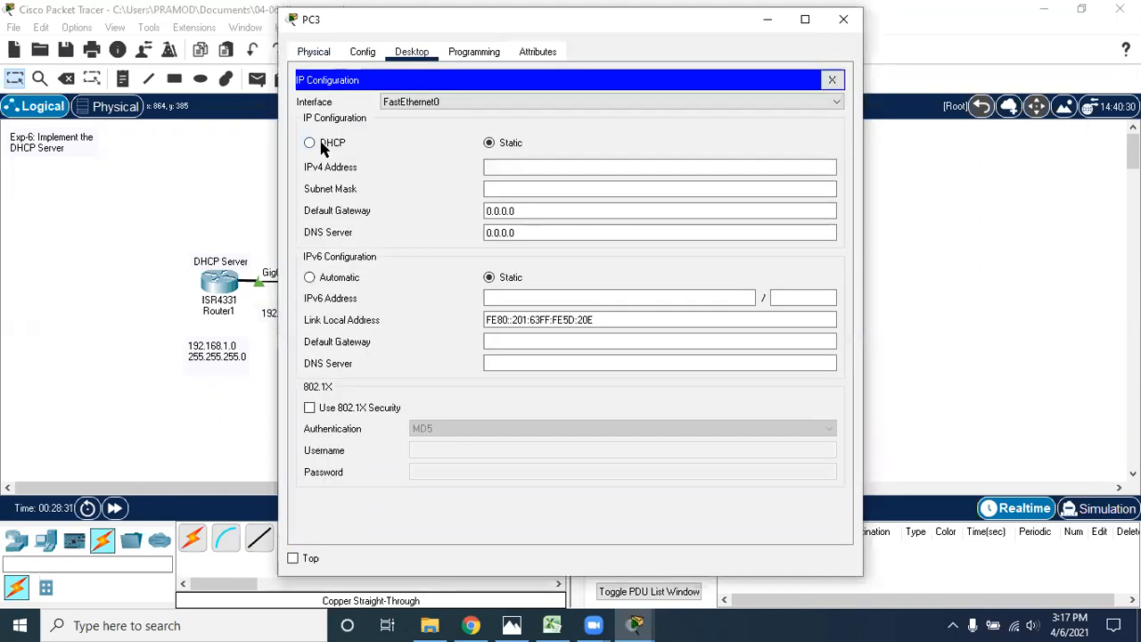
left_click(322, 145)
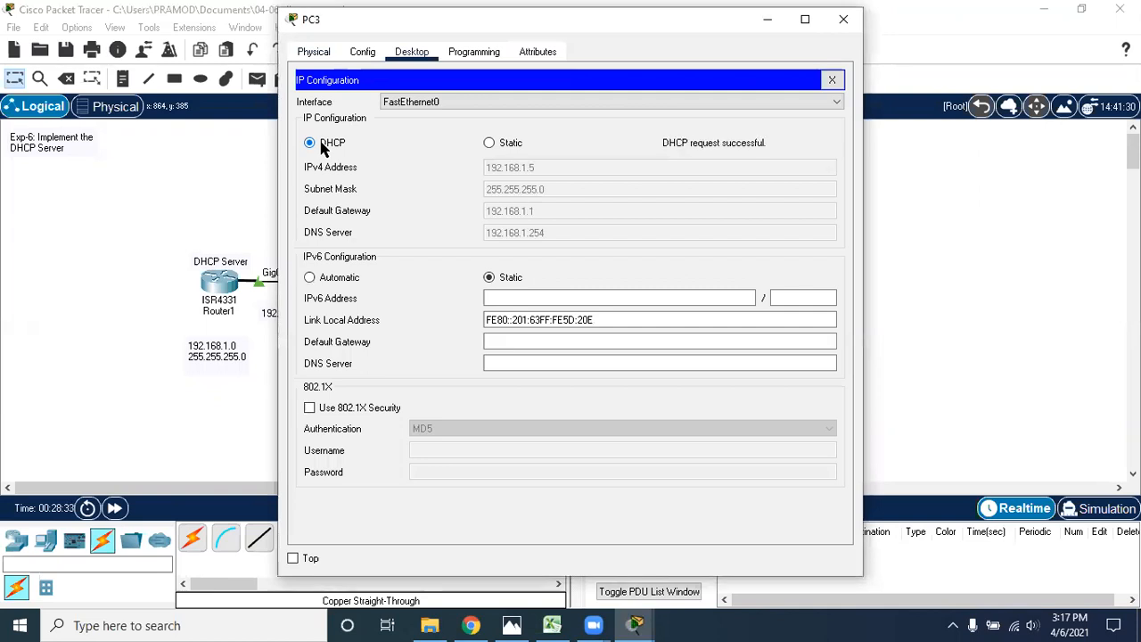
left_click(842, 19)
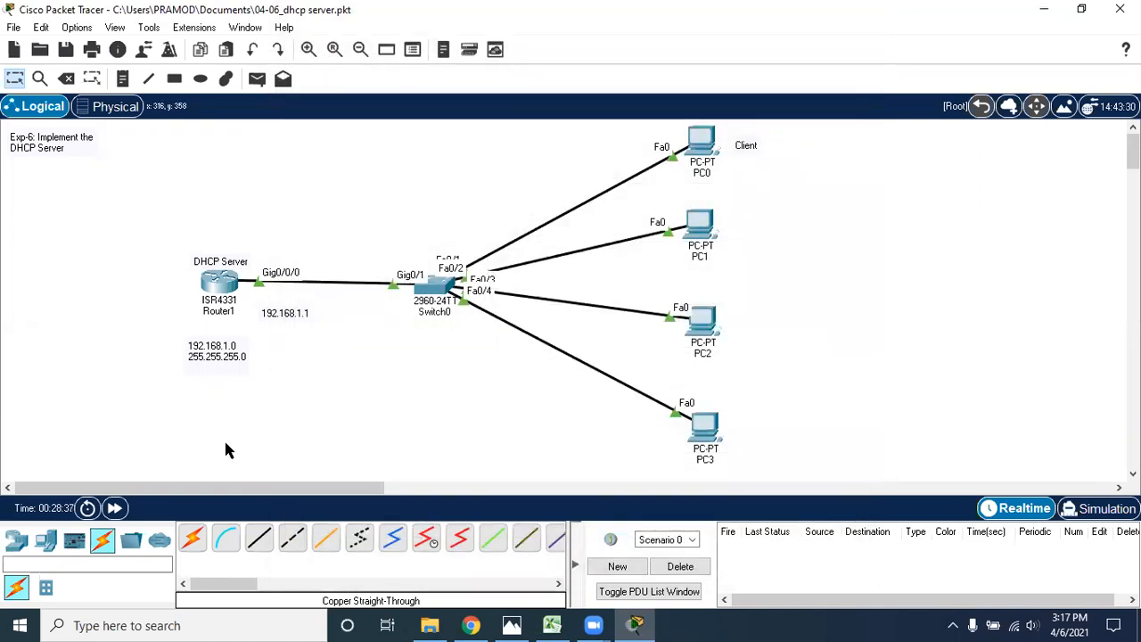
- Add a Laptop-PT end device to the topology below Switch0
left_click(46, 540)
left_click(226, 542)
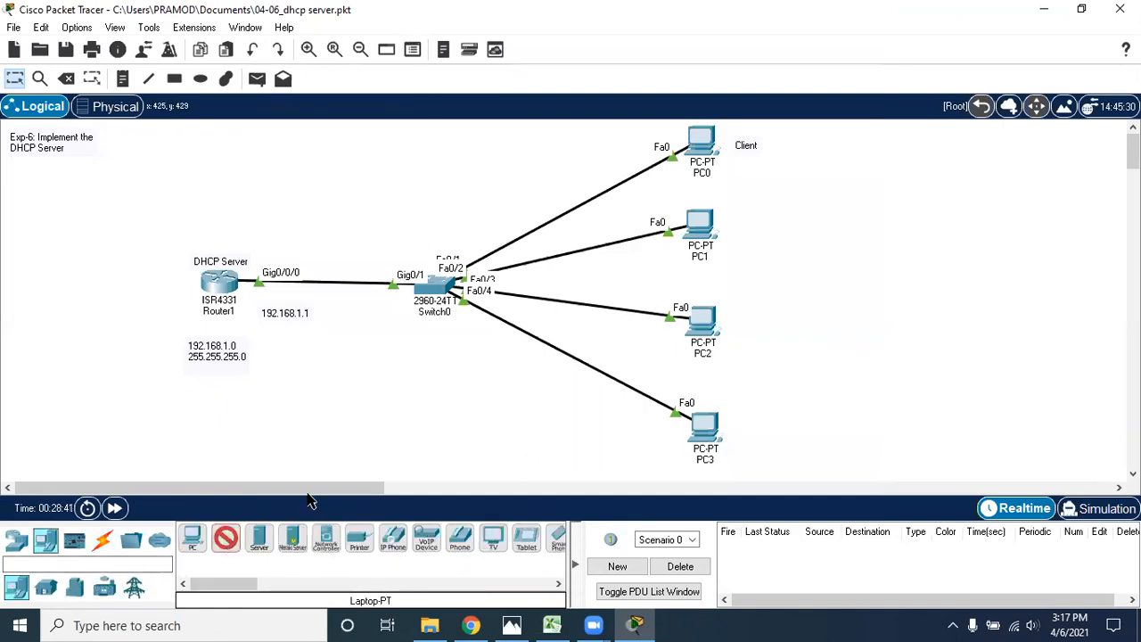
left_click(416, 438)
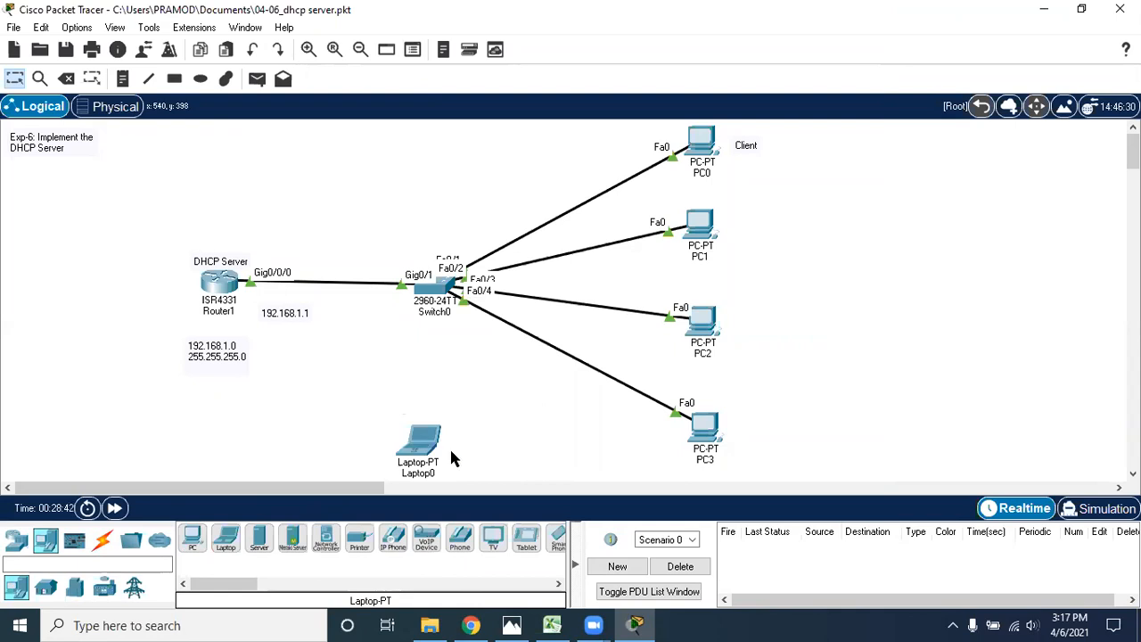
- Connect the laptop's FastEthernet0 to Switch0's Fa0/5 port with a copper straight-through cable and shift the laptop slightly sideways
left_click(102, 540)
left_click(260, 539)
left_click(425, 442)
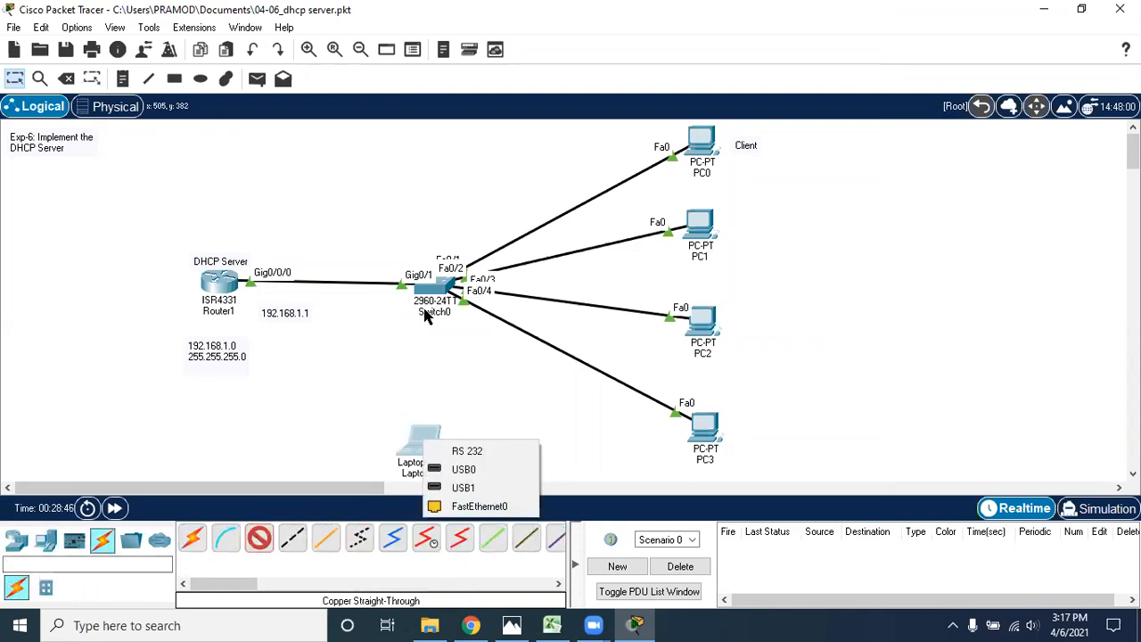
left_click(453, 508)
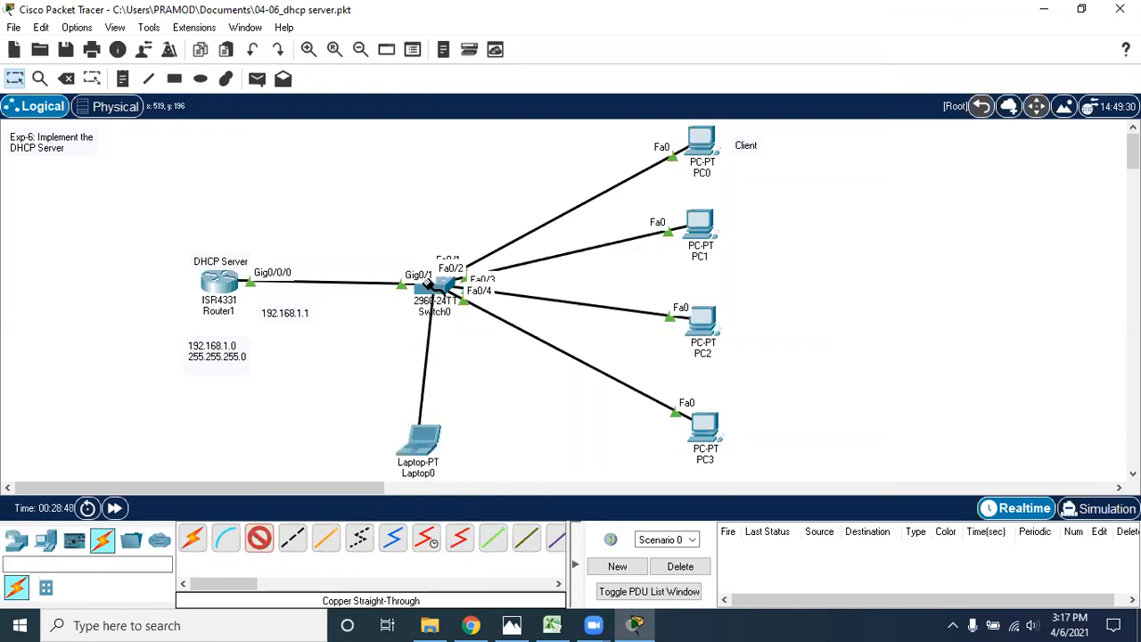
left_click(431, 285)
left_click(470, 32)
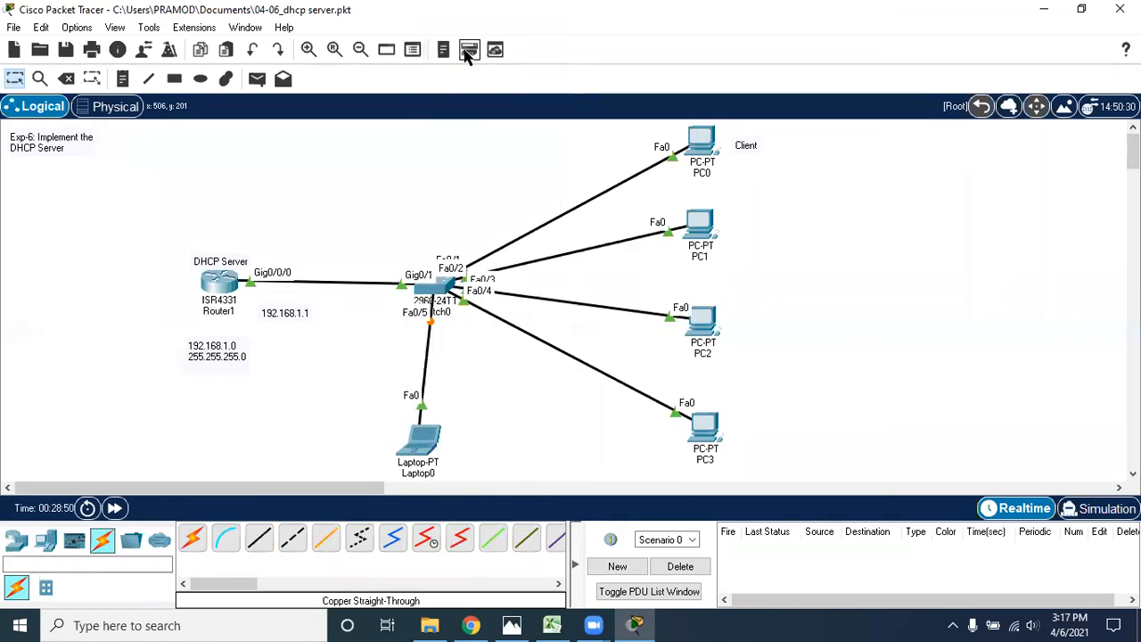
left_click_drag(414, 454, 420, 453)
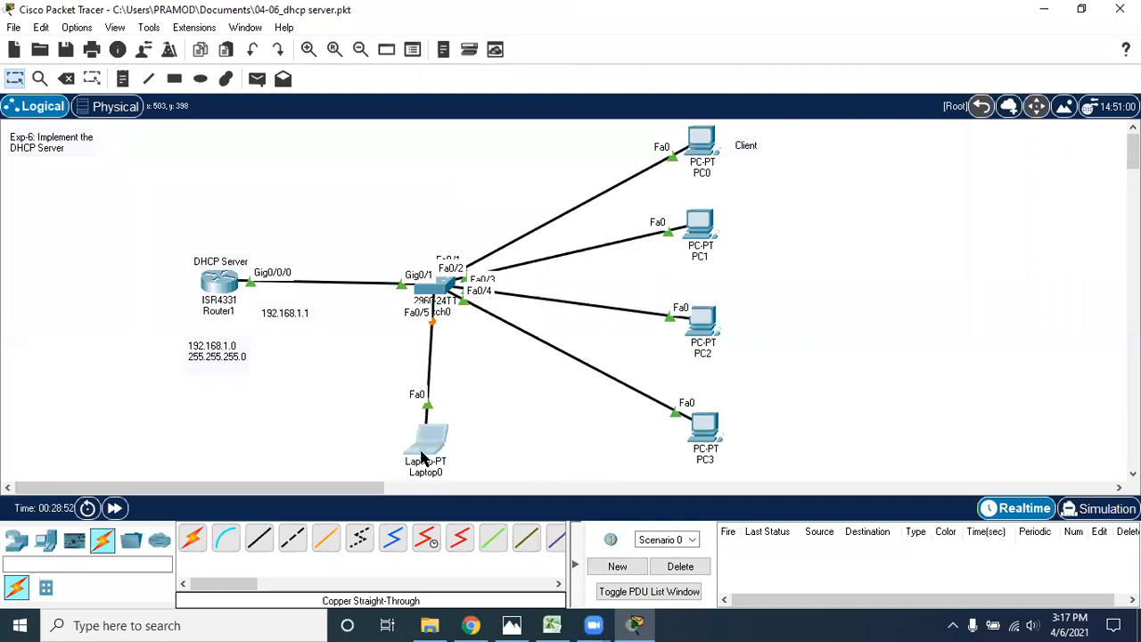
left_click(294, 430)
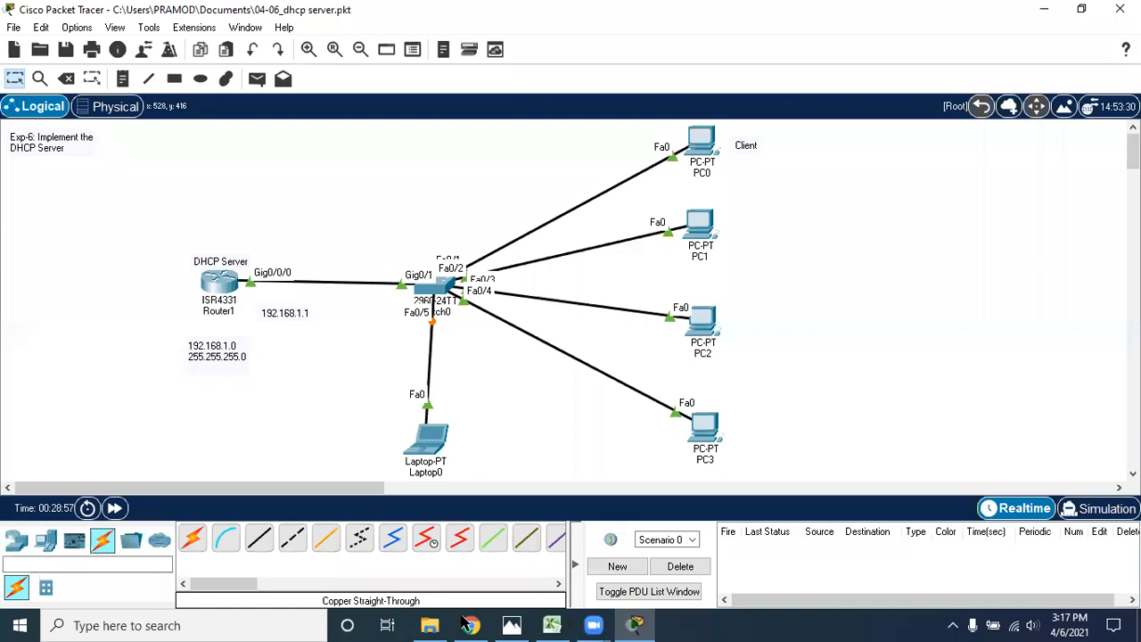
- Try to obtain Laptop0's IPv4 address by setting its FastEthernet0 configuration to DHCP
double_click(436, 443)
left_click(767, 149)
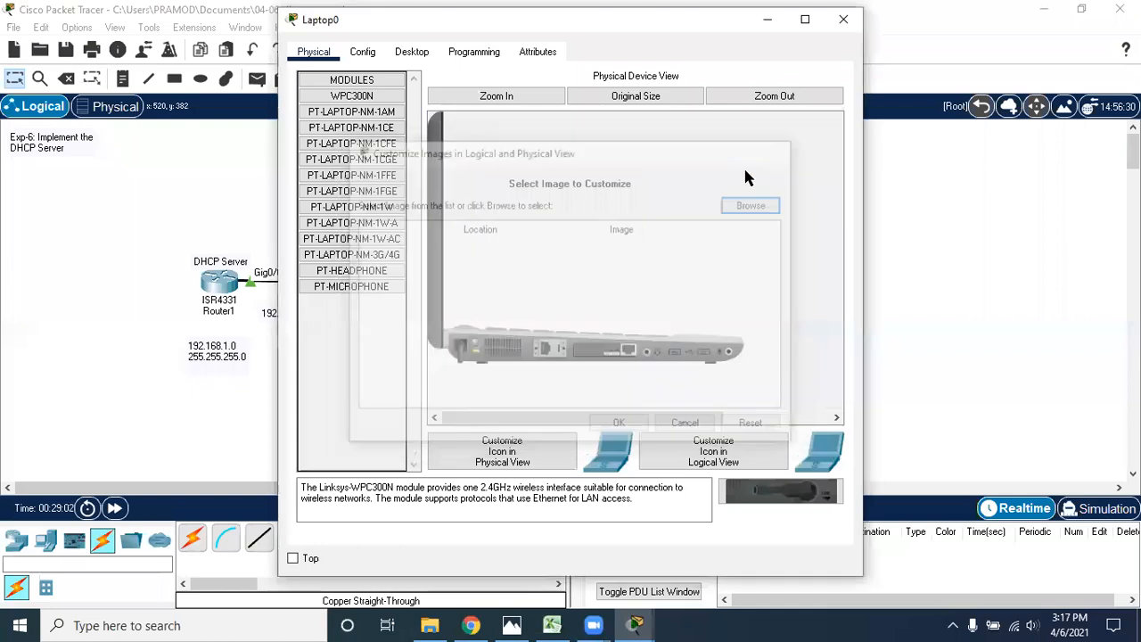
left_click(505, 96)
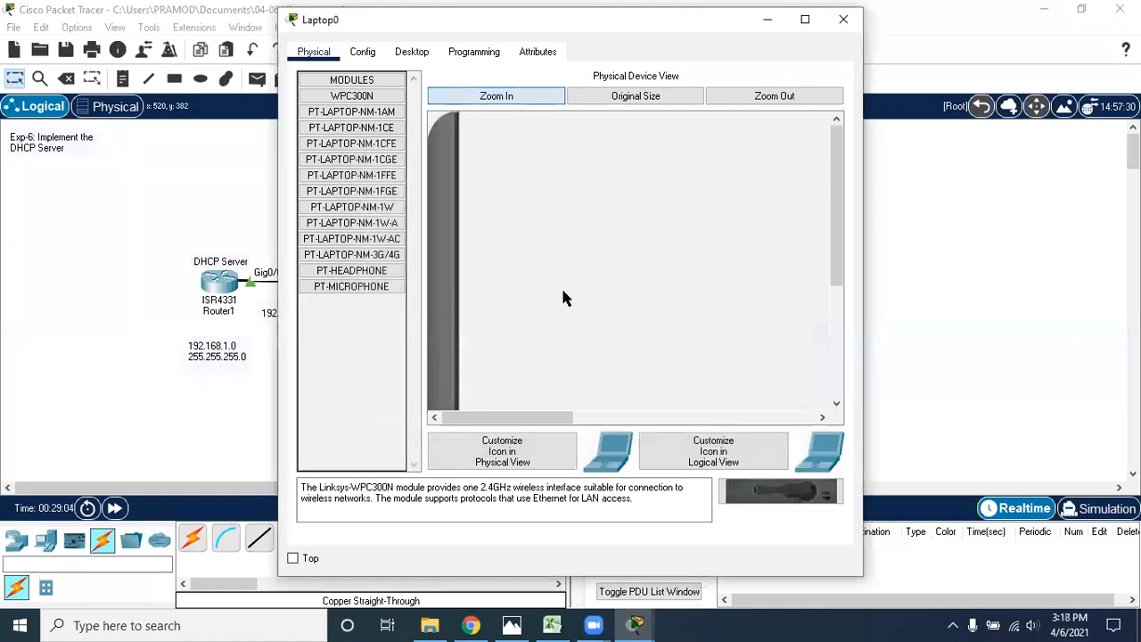
scroll(522, 267, "down", 5)
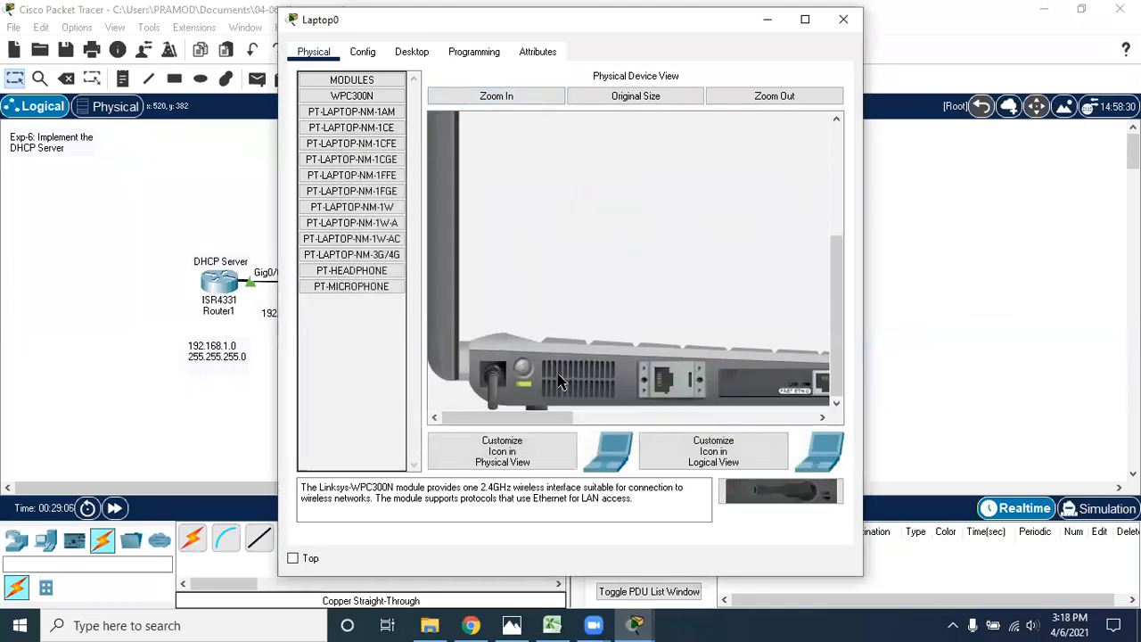
mouse_move(554, 417)
left_mouse_down()
mouse_move(691, 410)
mouse_move(555, 414)
left_mouse_up()
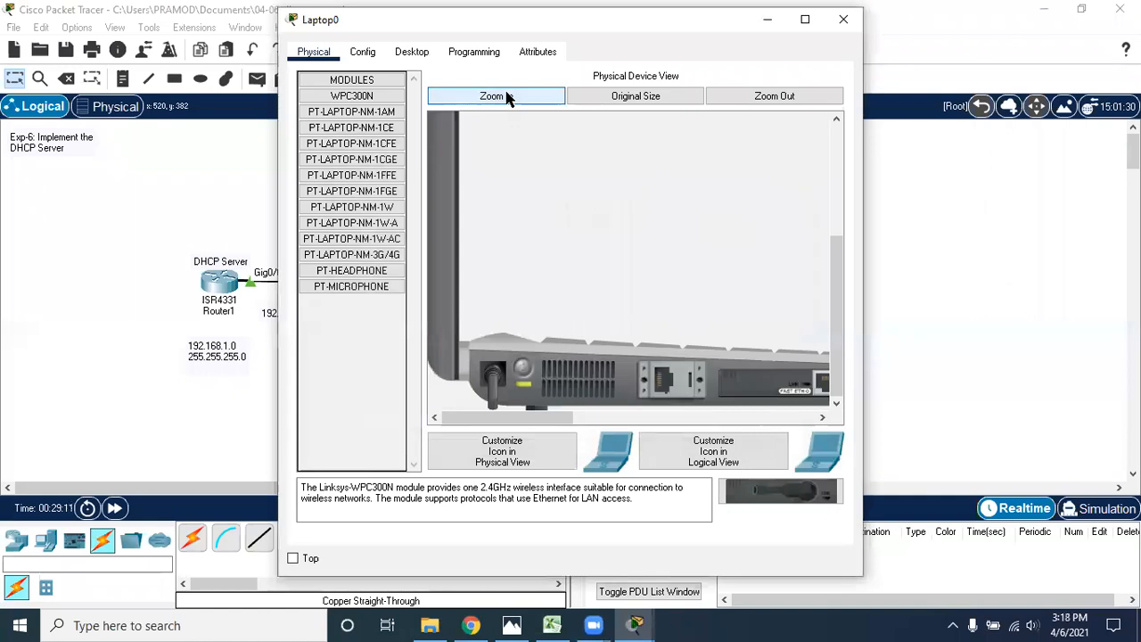
left_click(409, 55)
left_click(350, 122)
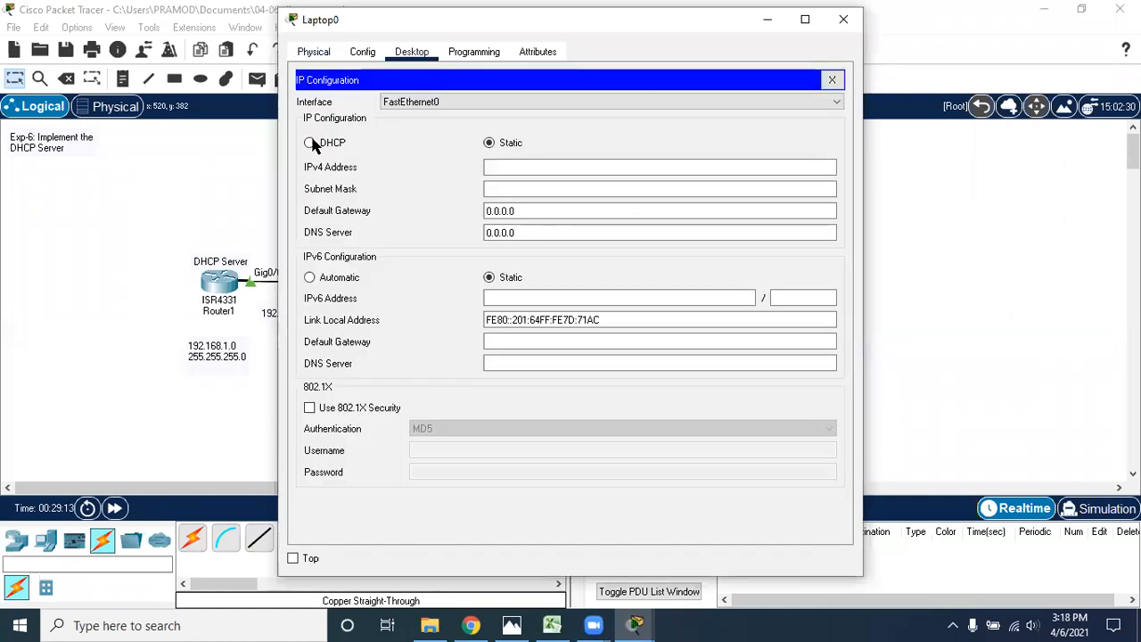
left_click(310, 144)
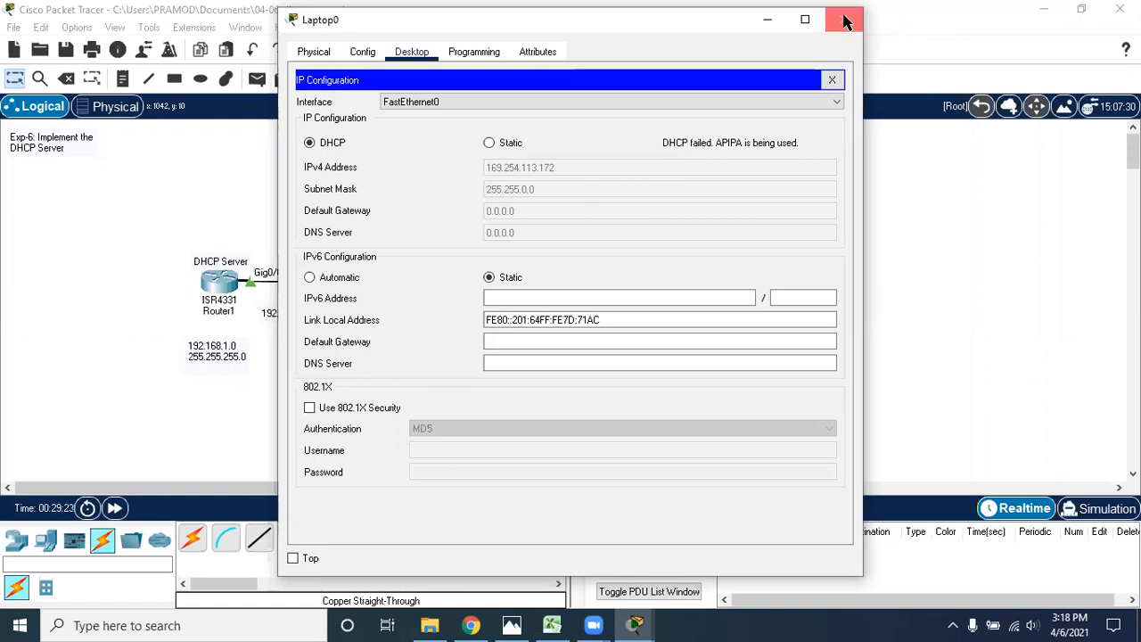
left_click(843, 19)
- Renew Laptop0's address request by switching its IPv4 configuration to static and back to DHCP
left_click_drag(386, 314, 453, 416)
left_click(451, 430)
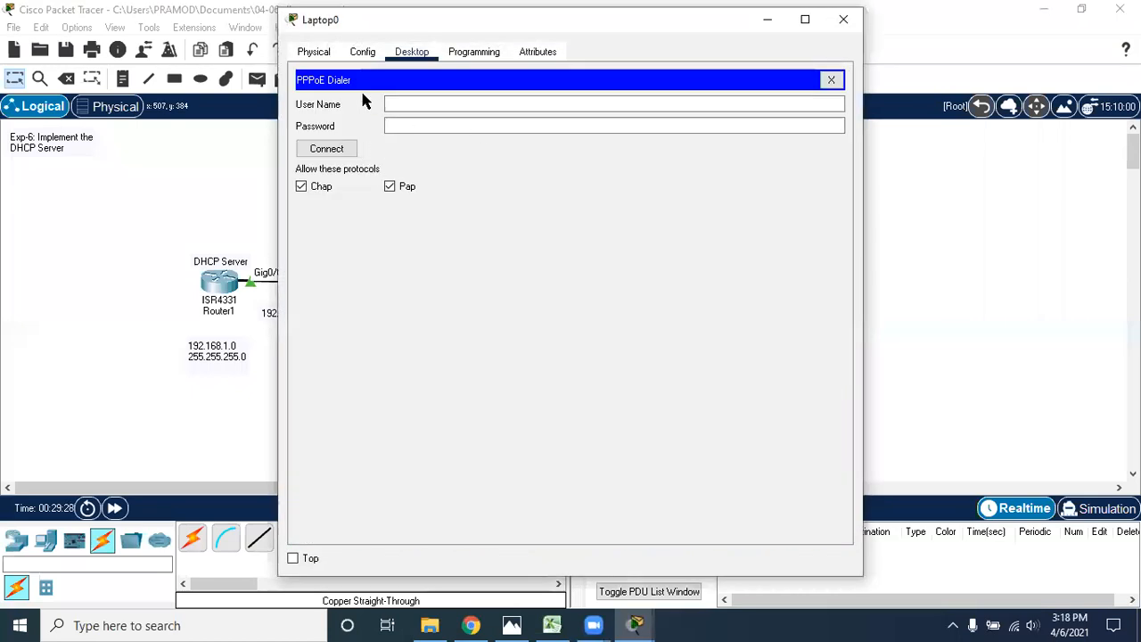
left_click(830, 79)
left_click(392, 133)
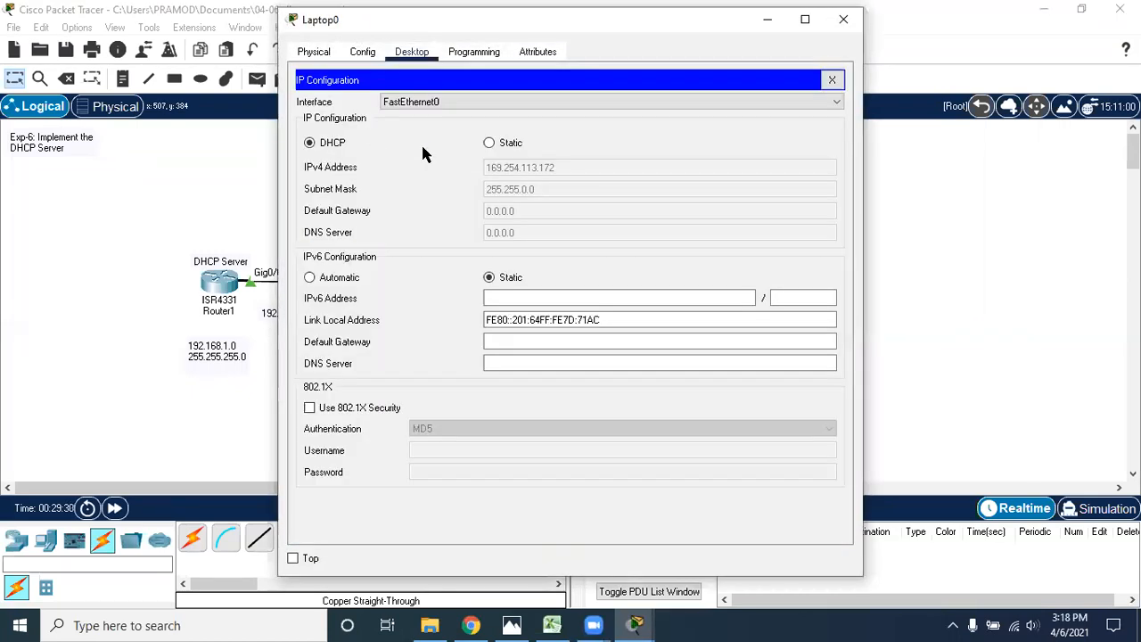
left_click(489, 144)
left_click(309, 144)
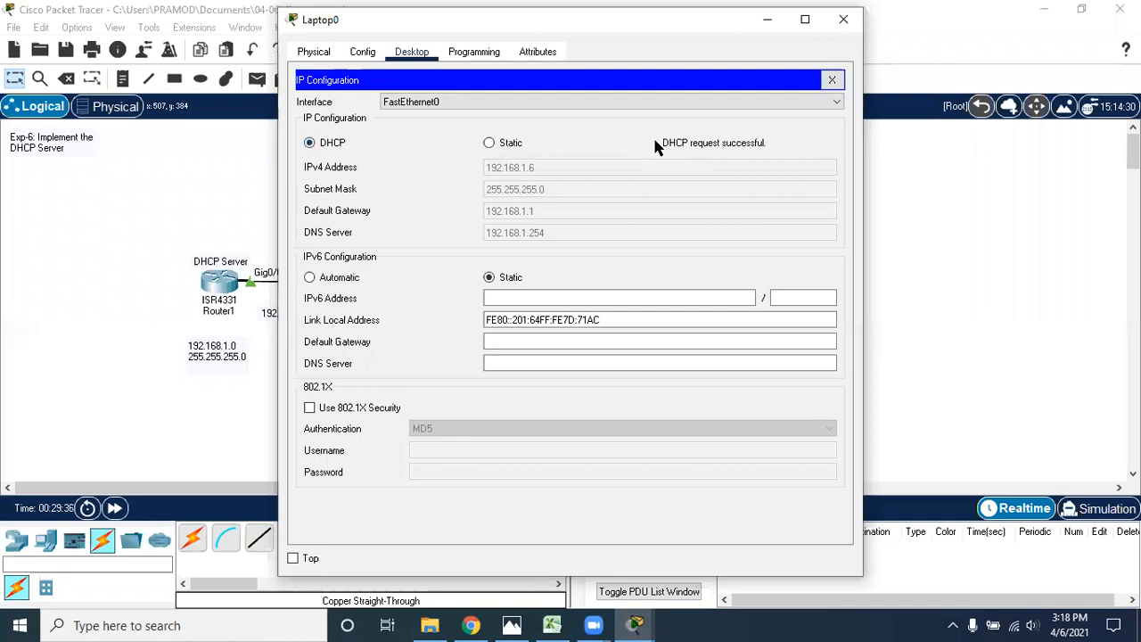
- Close Laptop0's window, open Router1's command-line interface and exit interface configuration mode
left_click(844, 20)
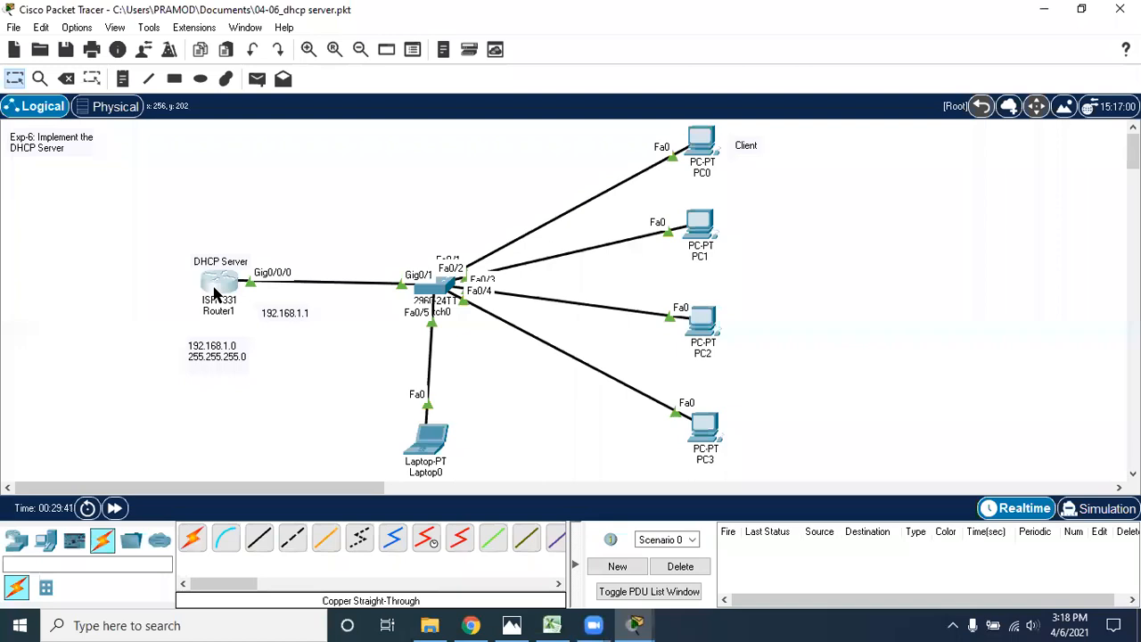
left_click(214, 294)
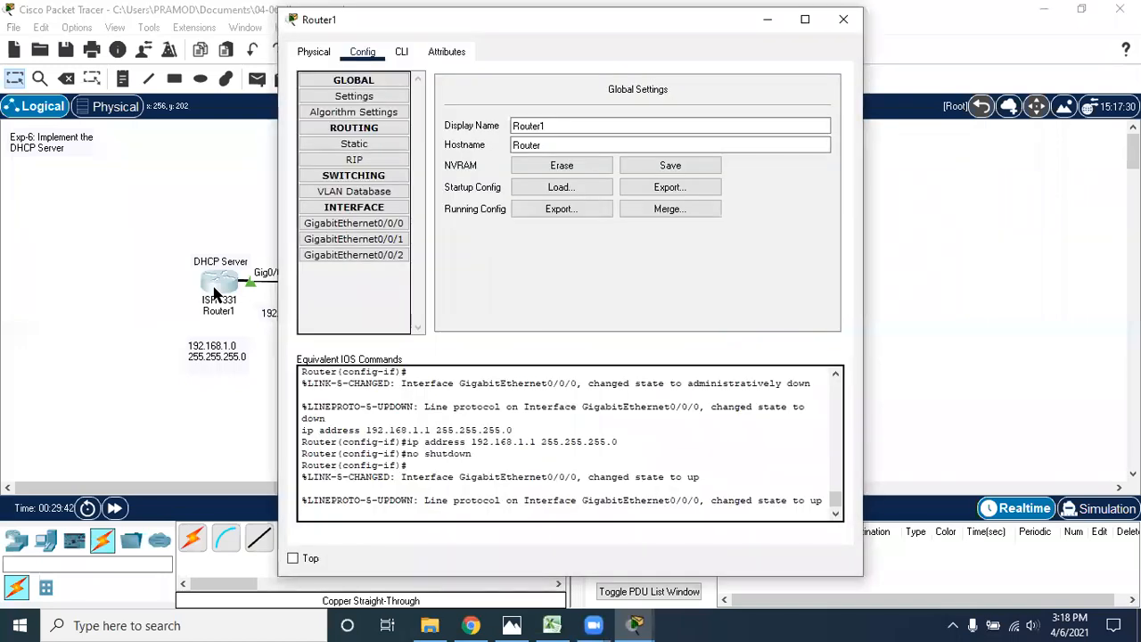
left_click(401, 56)
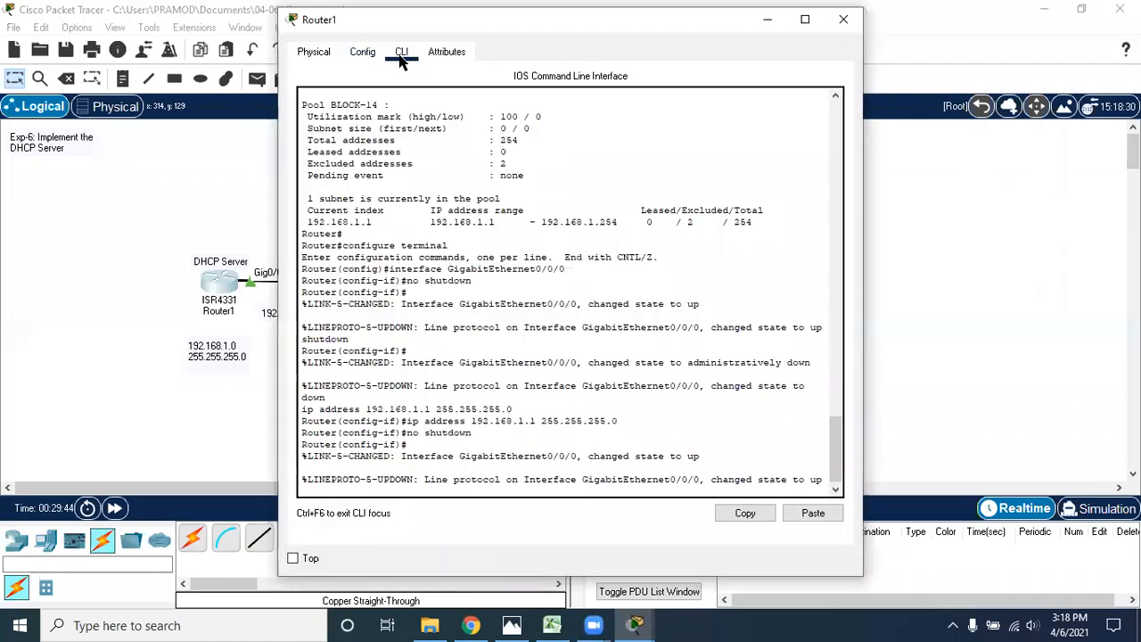
left_click(581, 463)
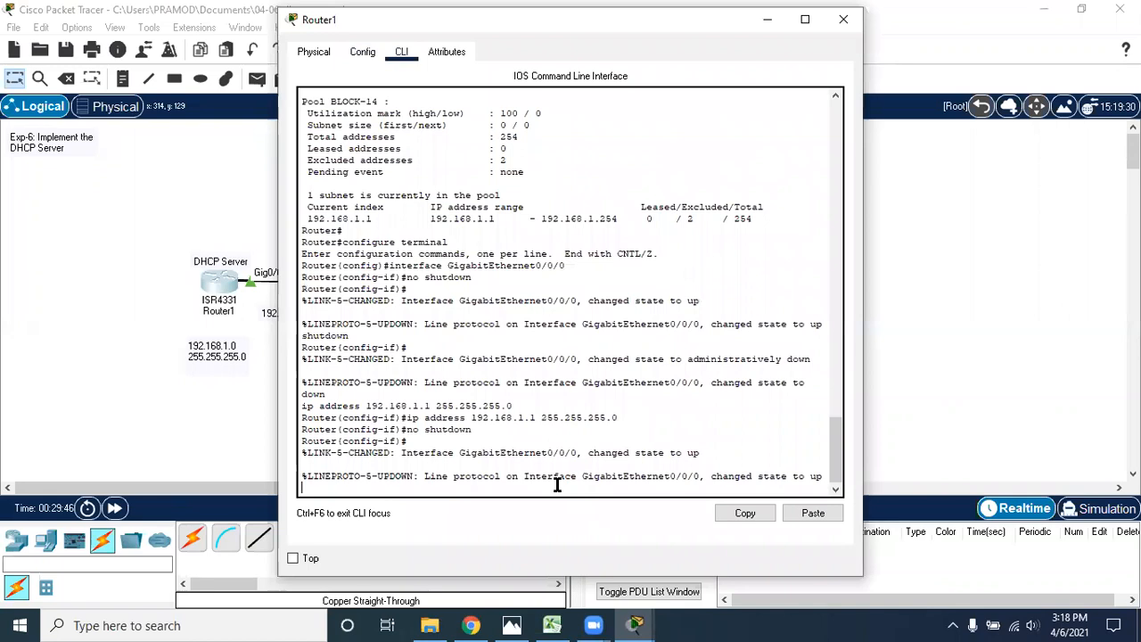
key("Return")
key("Return")
key("Return")
key("Return")
key("Return")
key("Return")
key("Return")
type("er(config-if)#")
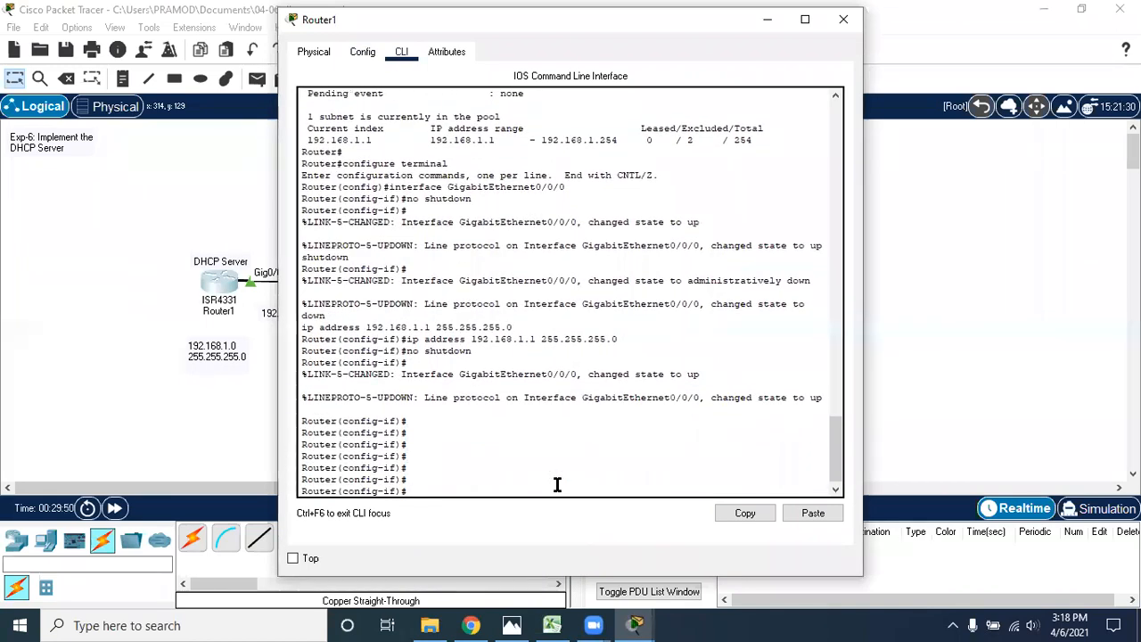
type("xit")
key("Return")
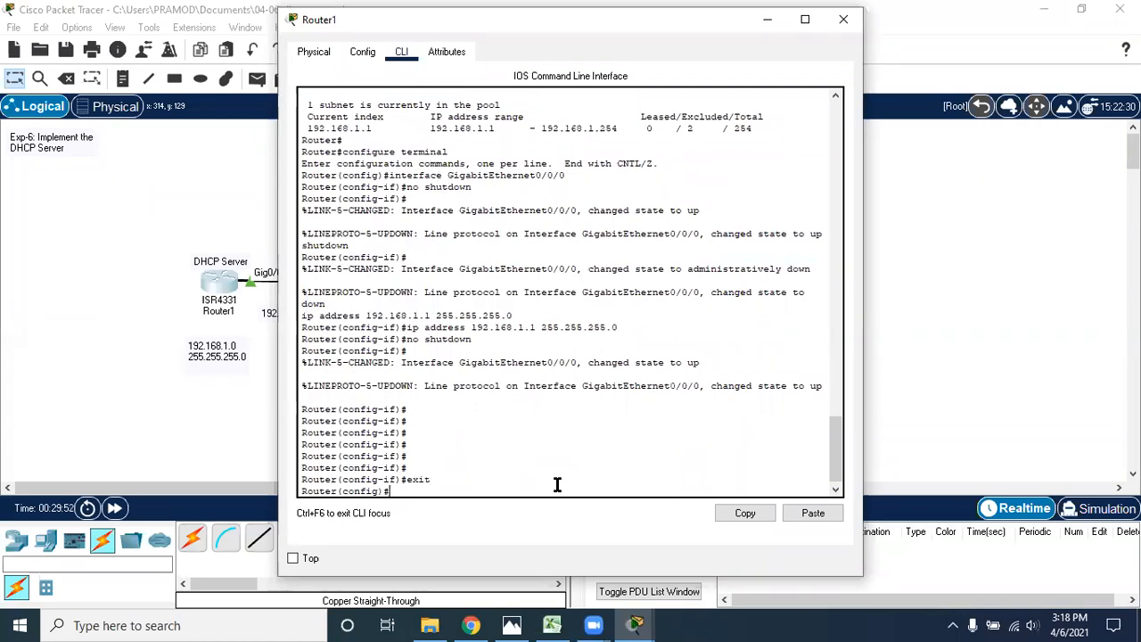
- Exit Router1's global configuration mode, then end the console session and restart it at the user EXEC prompt
type("exit")
key("Return")
key("Return")
key("Return")
key("Return")
key("Return")
key("Return")
type("exit")
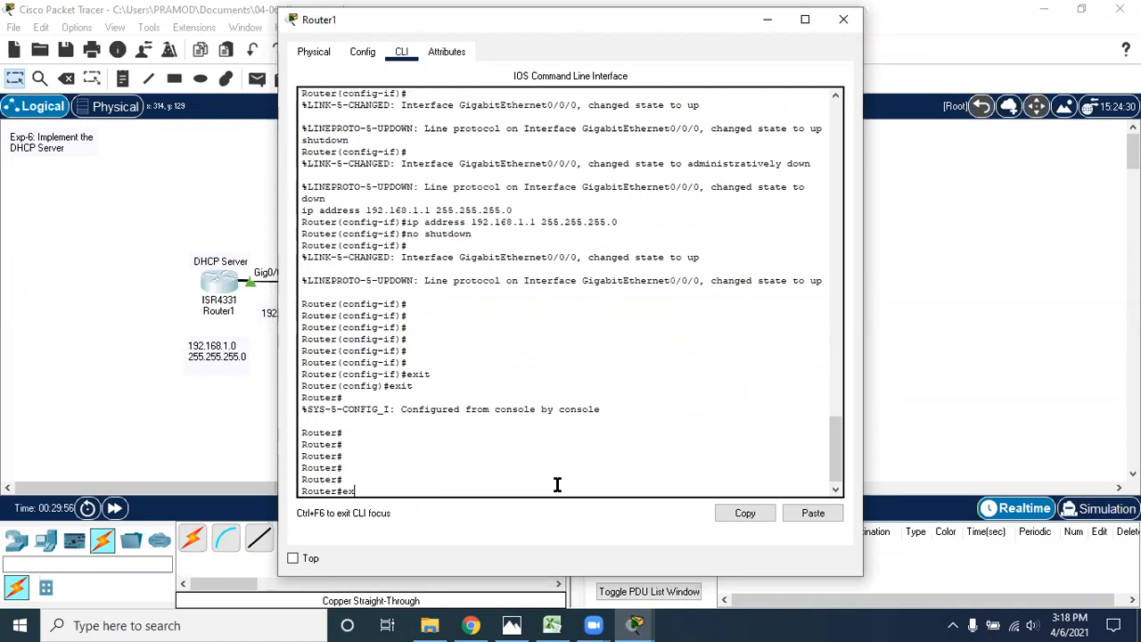
key("Return")
key("Return")
key("Return")
key("Return")
key("Return")
key("Return")
key("Return")
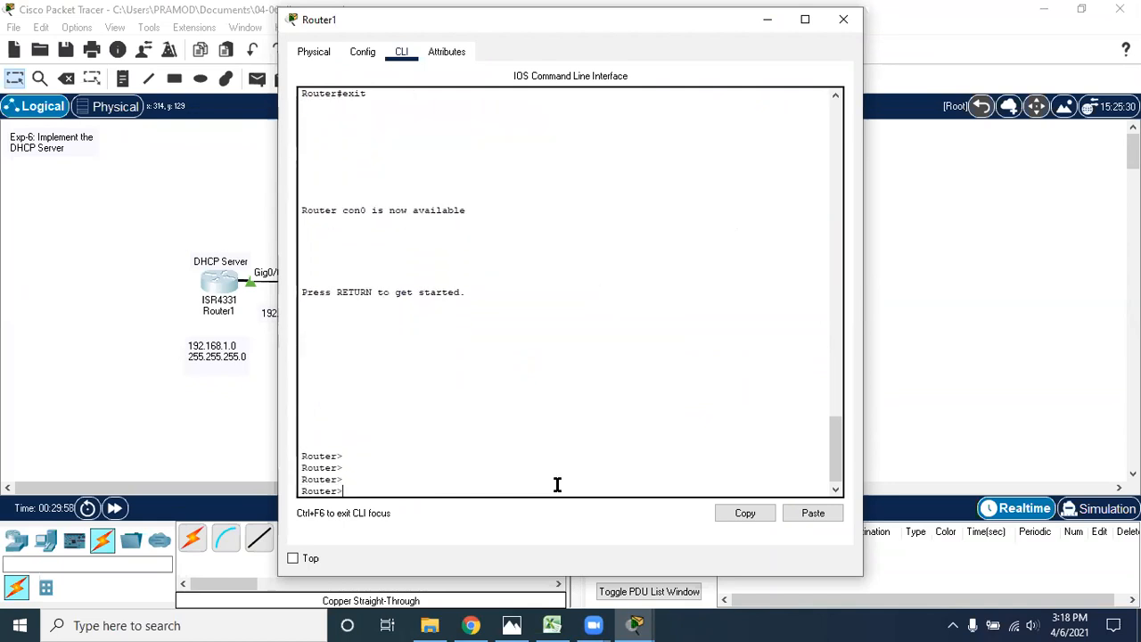
- Enter privileged EXEC mode on Router1 with "en" and write the command "show ip dhcp binding" at the prompt
type("en")
key("Return")
key("Return")
key("Return")
key("Return")
type("show ")
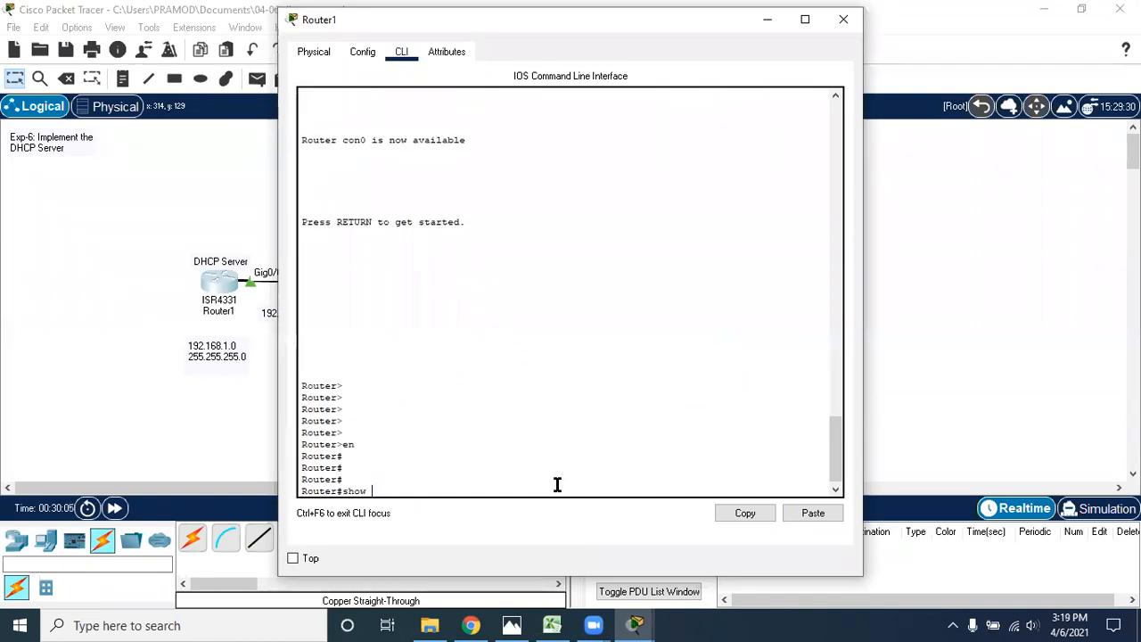
type("ip dhcp binding")
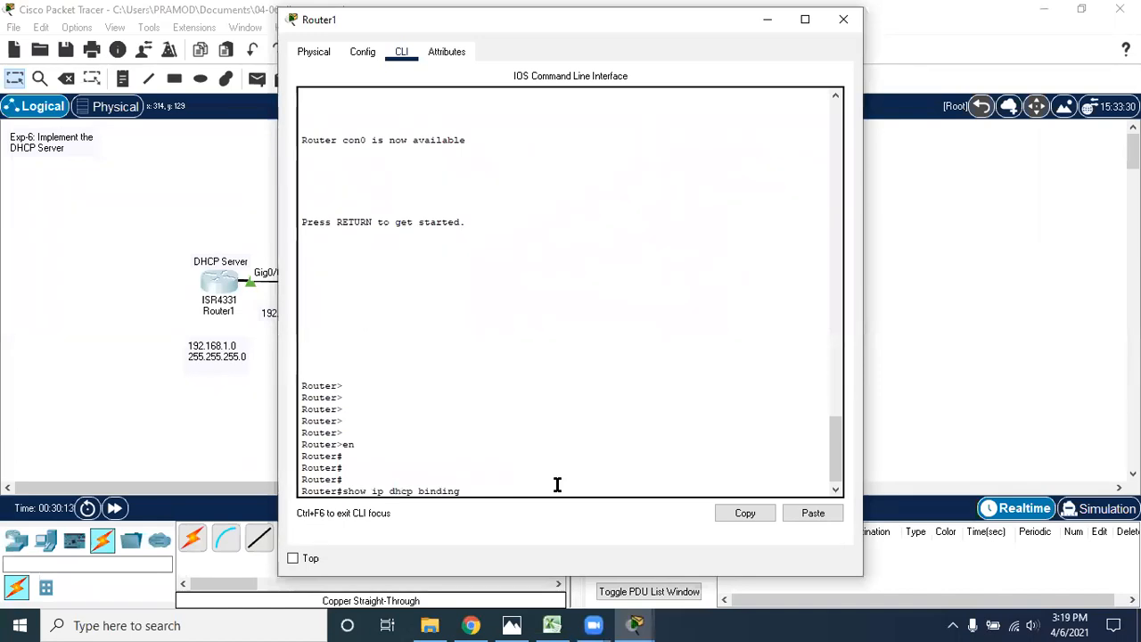
left_click(873, 310)
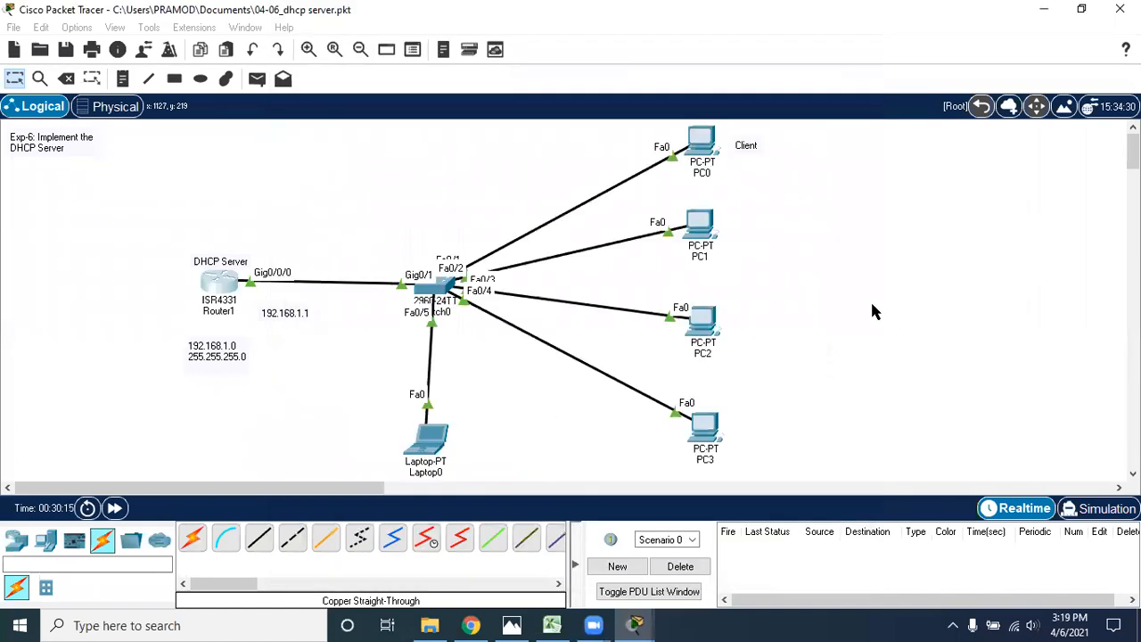
left_click_drag(639, 122, 798, 183)
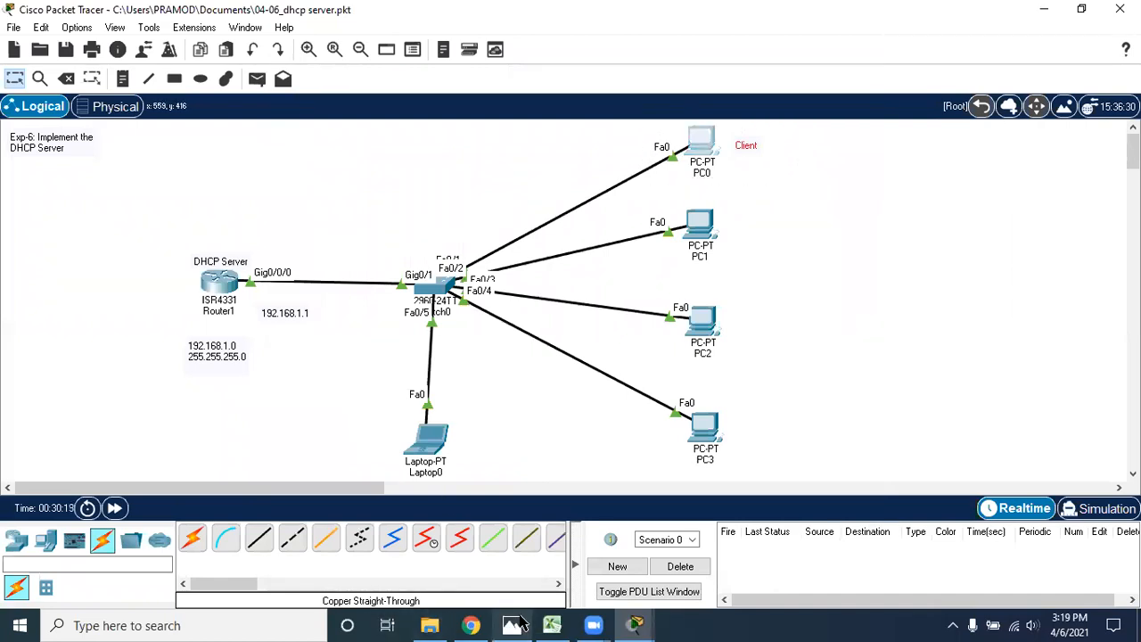
mouse_move(599, 624)
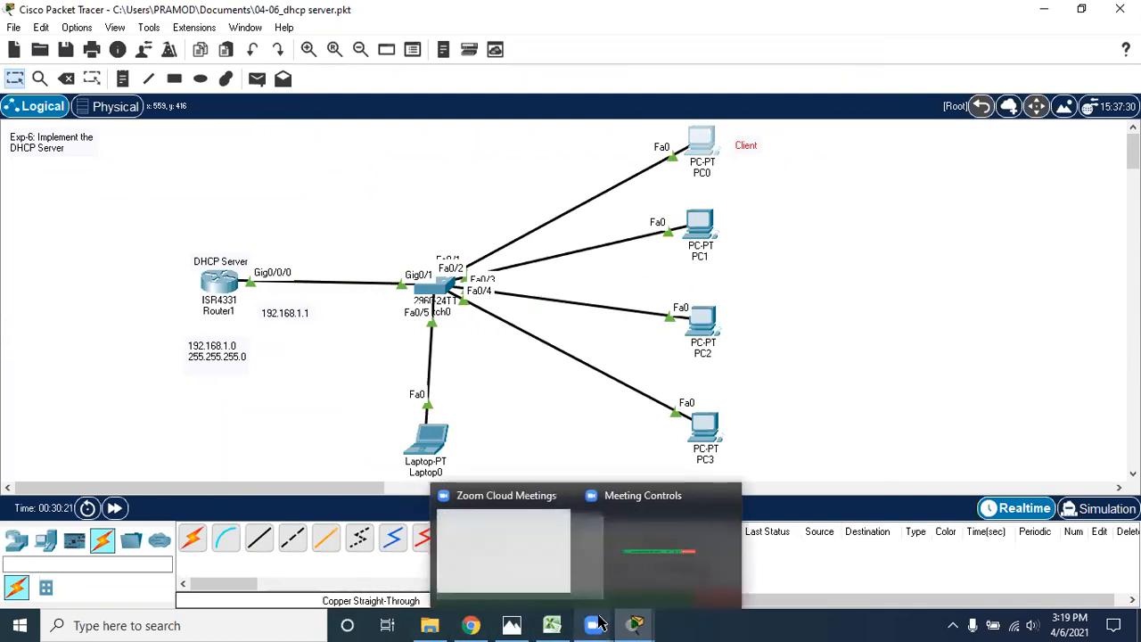
left_click(505, 544)
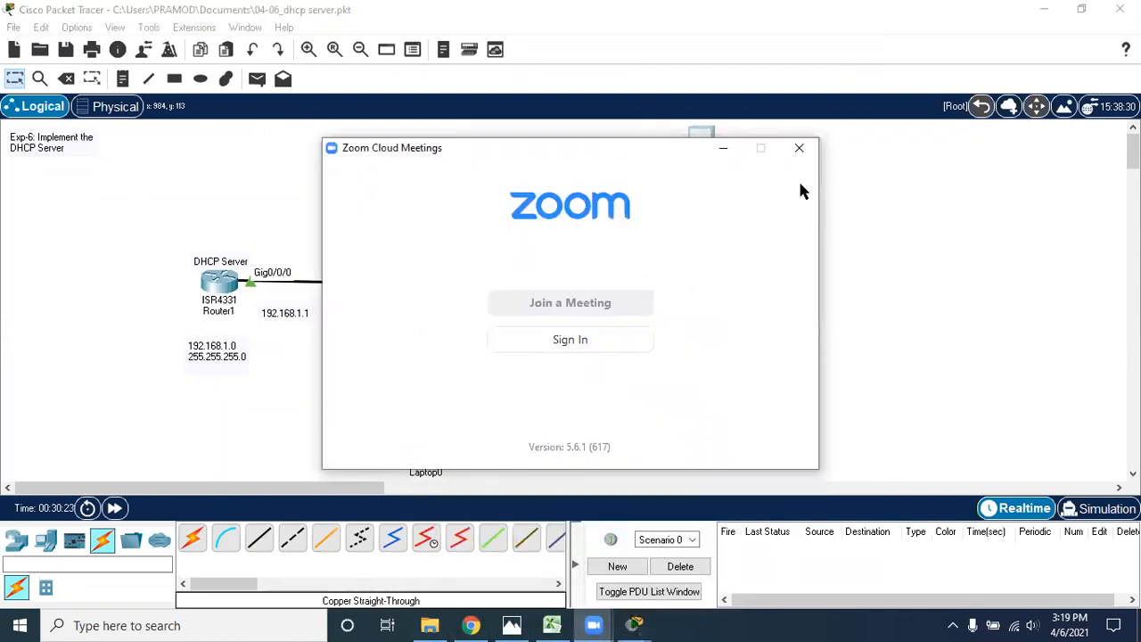
left_click(799, 148)
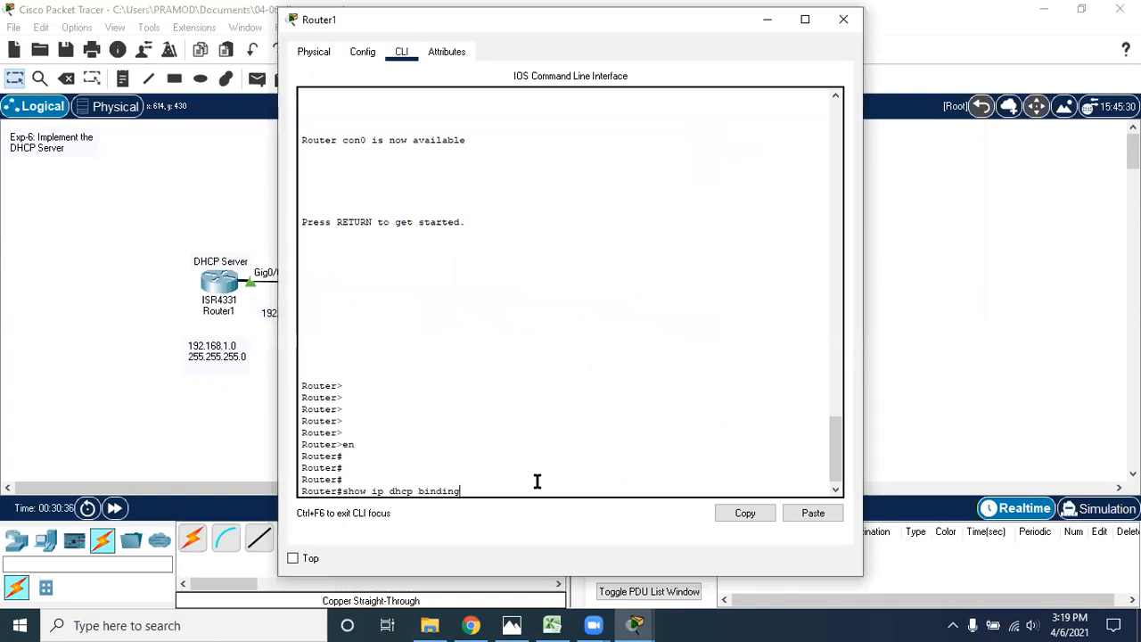
- Run "show ip dhcp binding" on Router1 and examine the first lease's IP address, hardware address and type
key("Return")
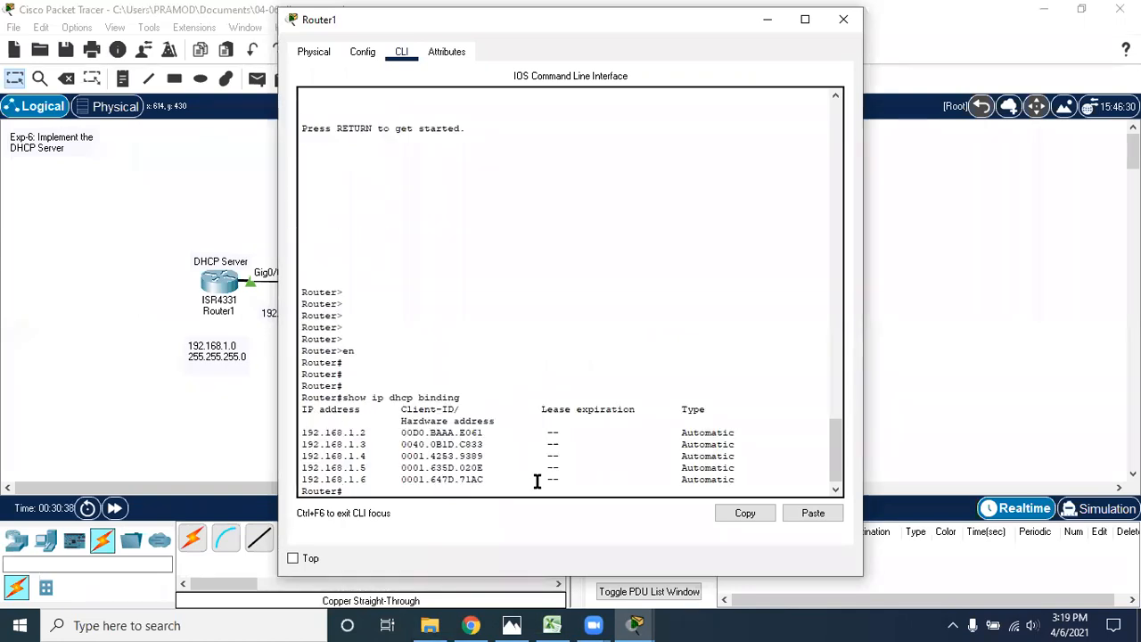
left_click_drag(834, 456, 835, 476)
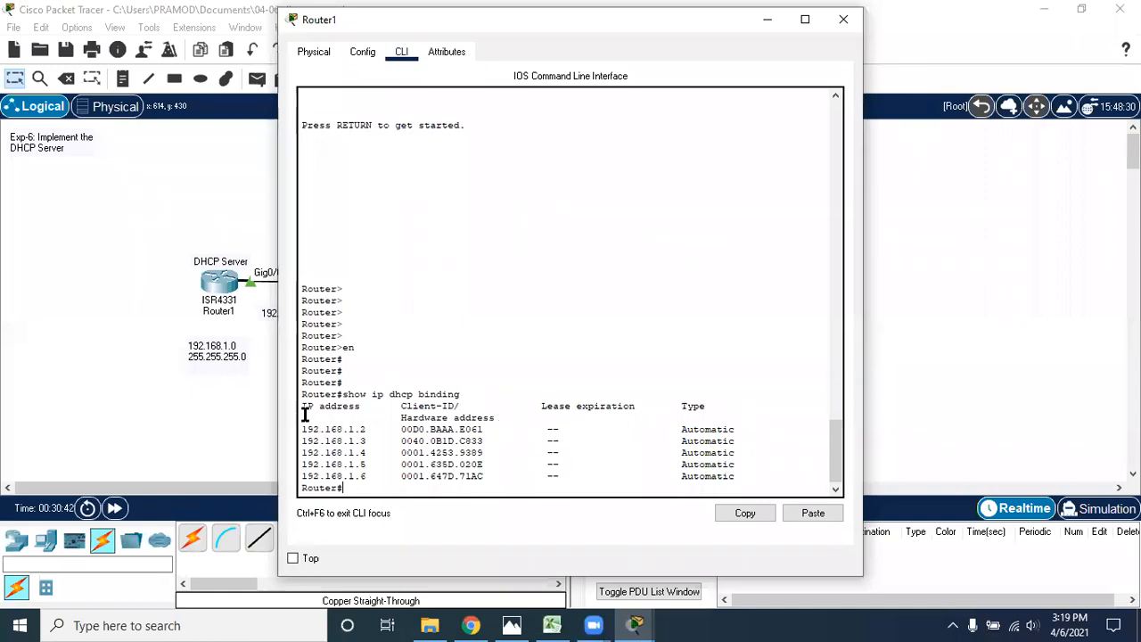
left_click_drag(306, 409, 367, 429)
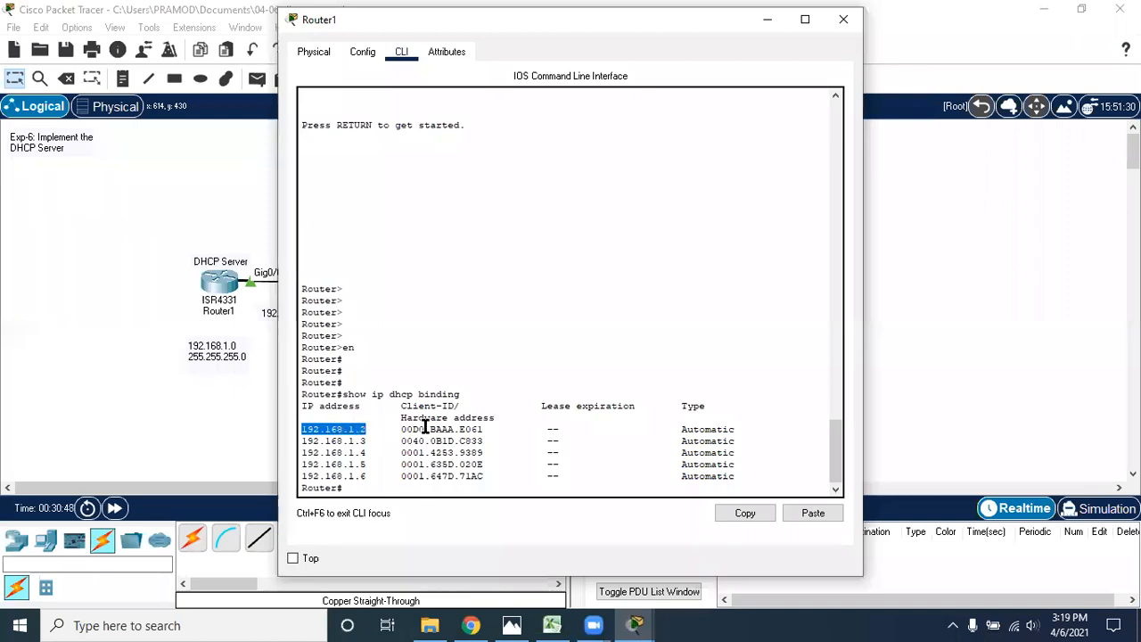
left_click(398, 429)
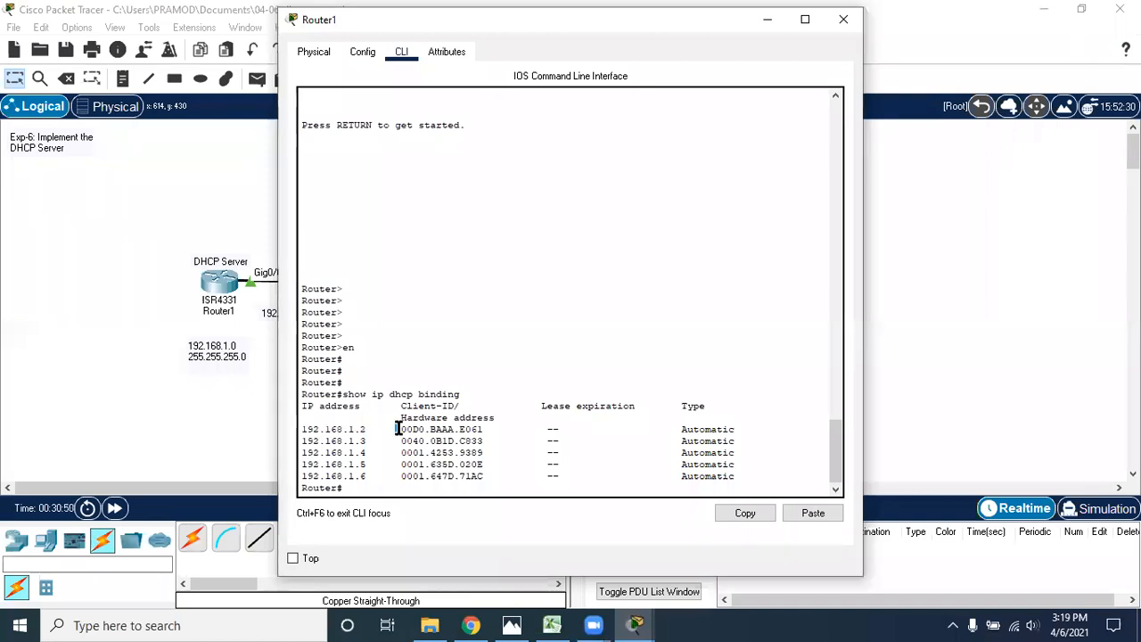
left_click_drag(397, 429, 489, 429)
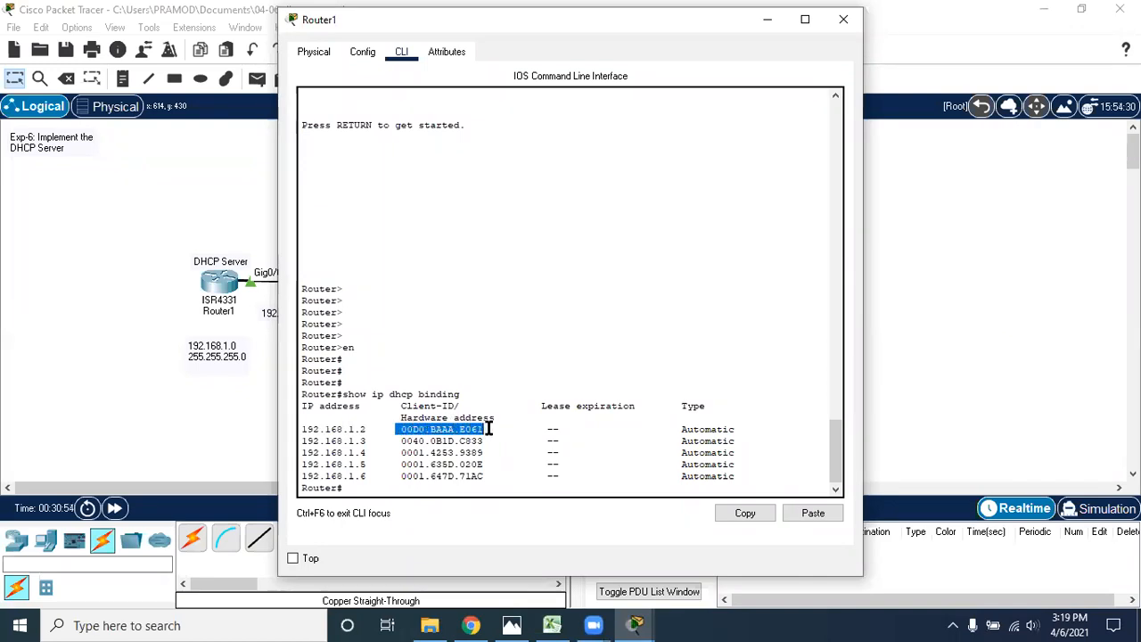
left_click(675, 429)
left_click_drag(675, 428, 755, 429)
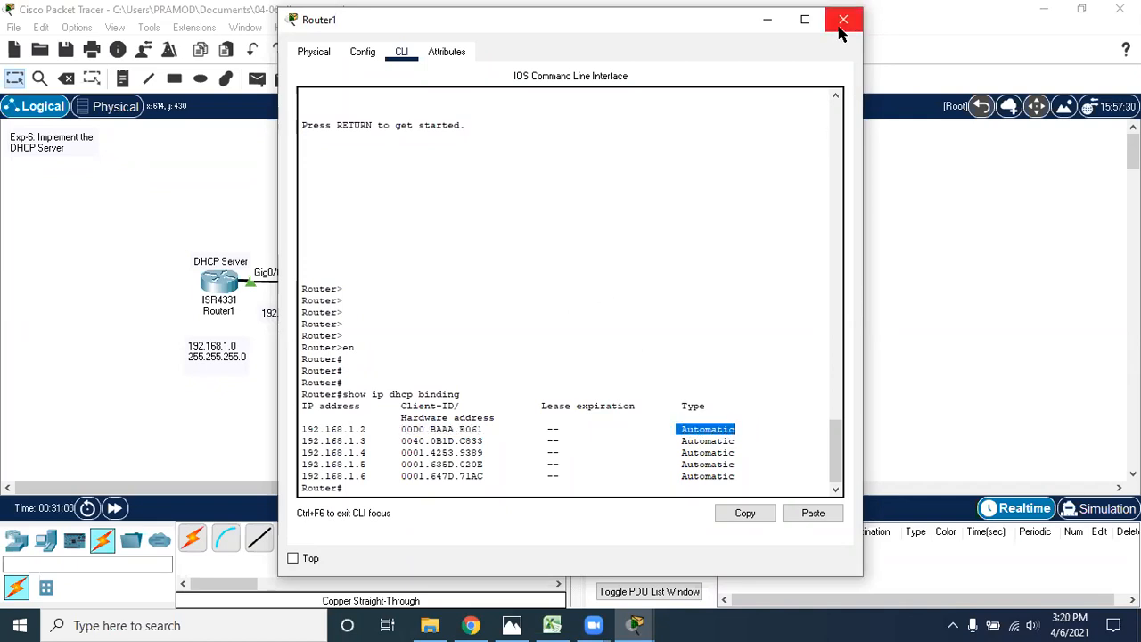
- Run "show ip dhcp pool" on Router1, examine the leased, excluded and total address figures, and close the router window
left_click(395, 490)
type("show ")
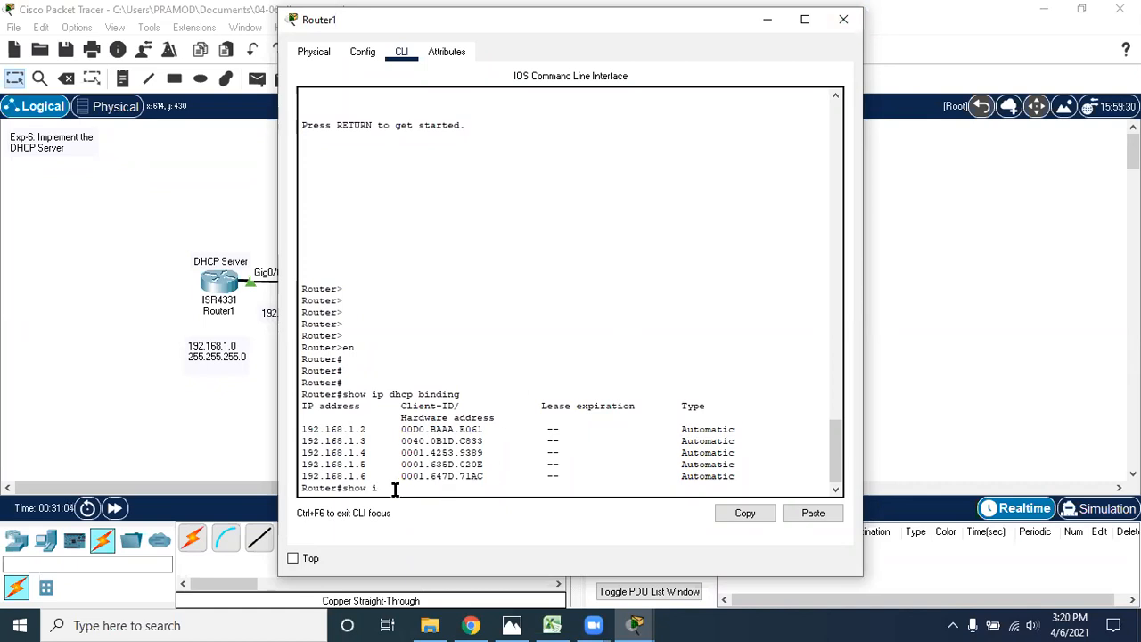
type("ip dhcp pool")
key("Return")
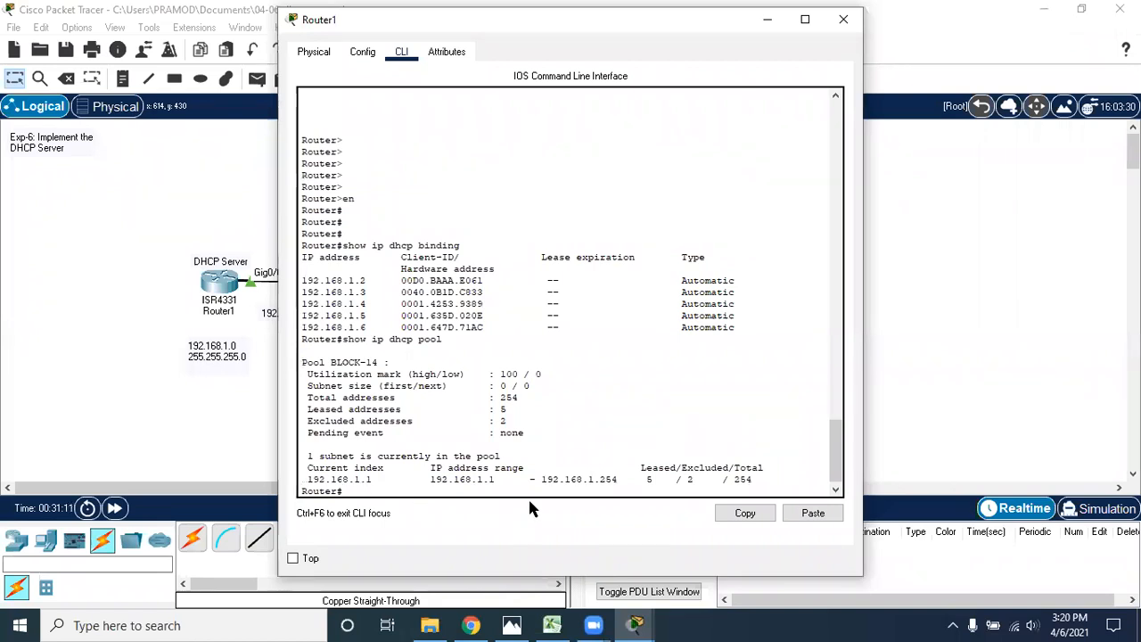
left_click_drag(754, 482, 650, 483)
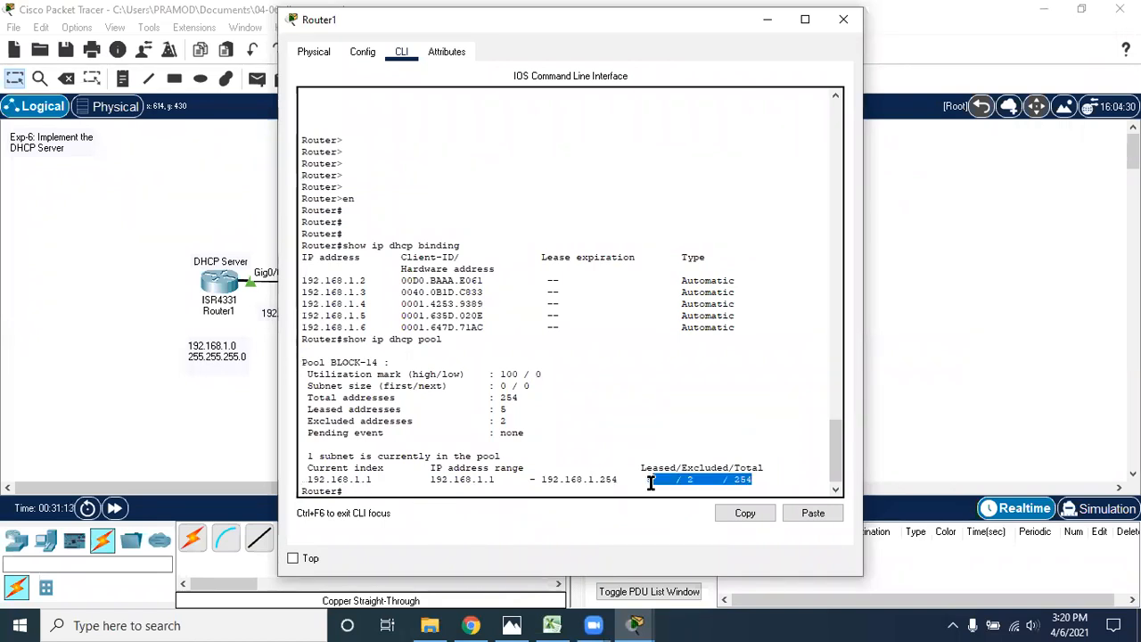
left_click(651, 483)
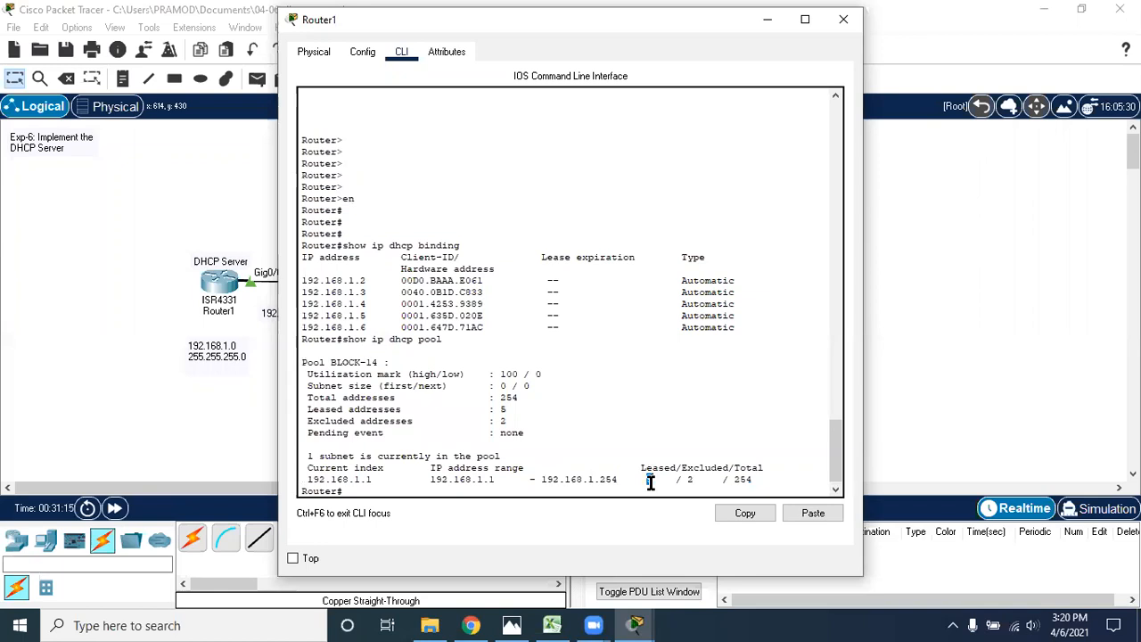
double_click(689, 480)
left_click_drag(734, 481, 761, 482)
left_click(843, 19)
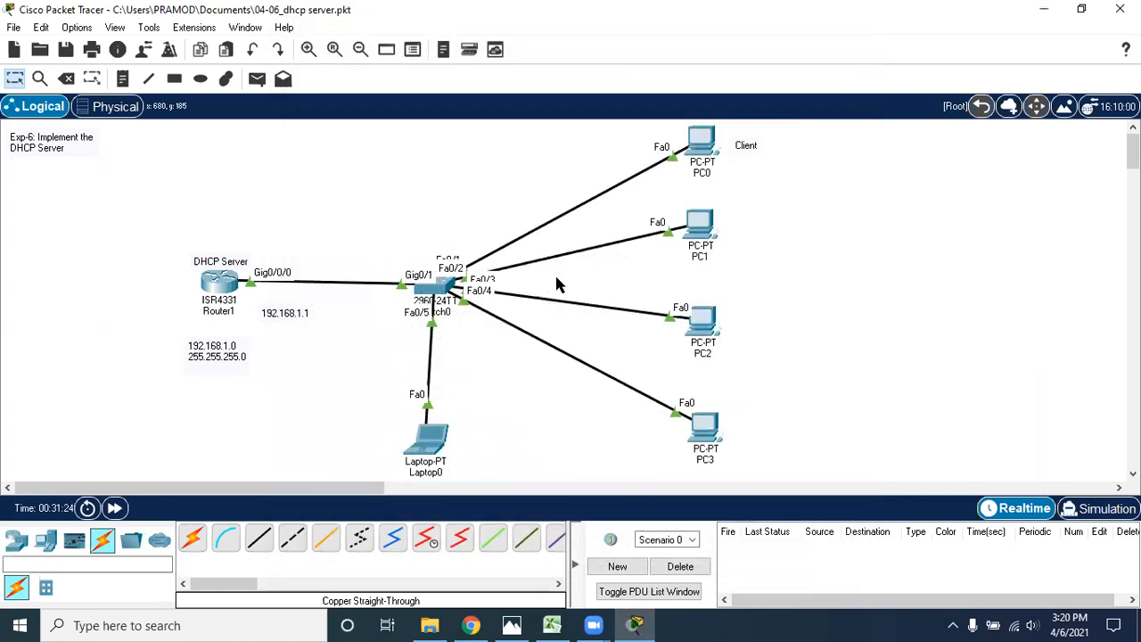
- Review PC0's FastEthernet0 IP configuration in place of its command prompt, then close the PC0 window
left_click(702, 138)
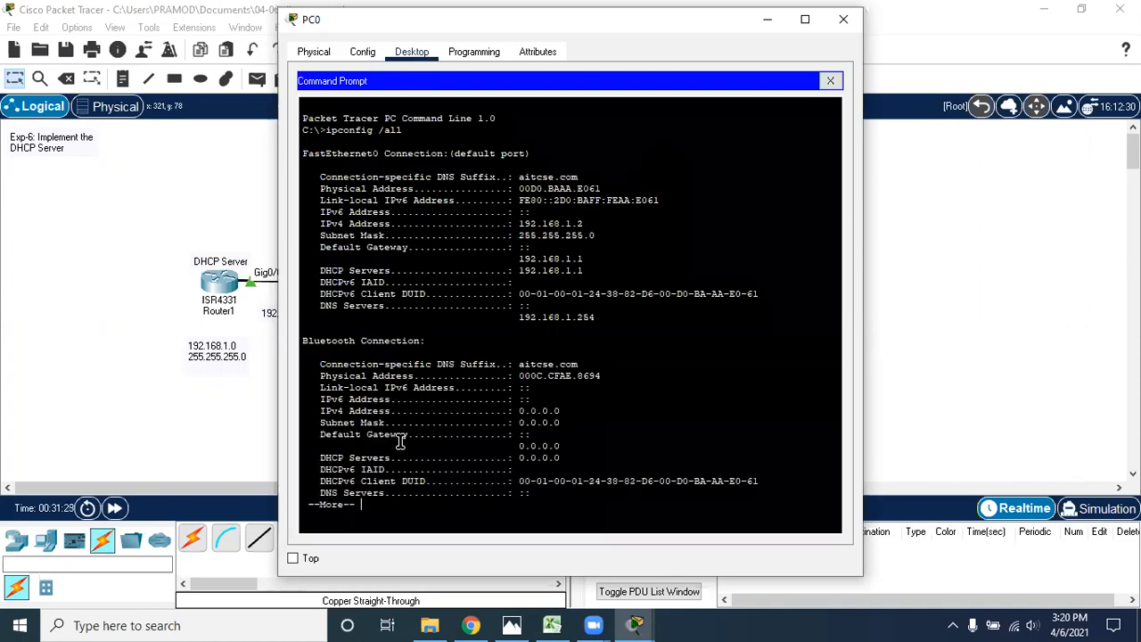
left_click(830, 81)
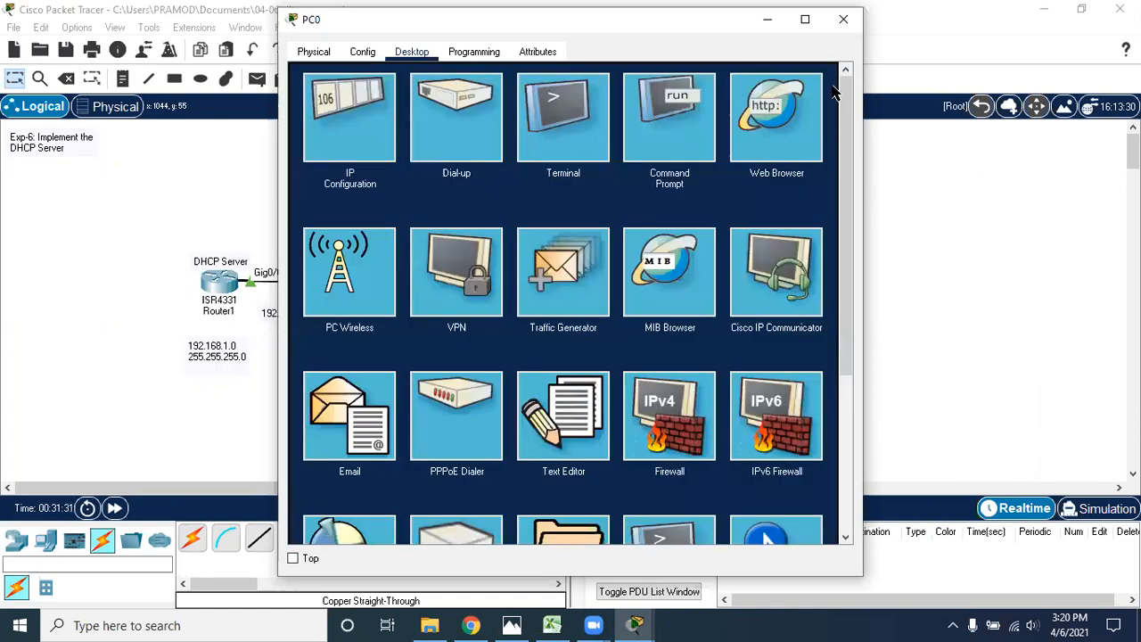
left_click(375, 89)
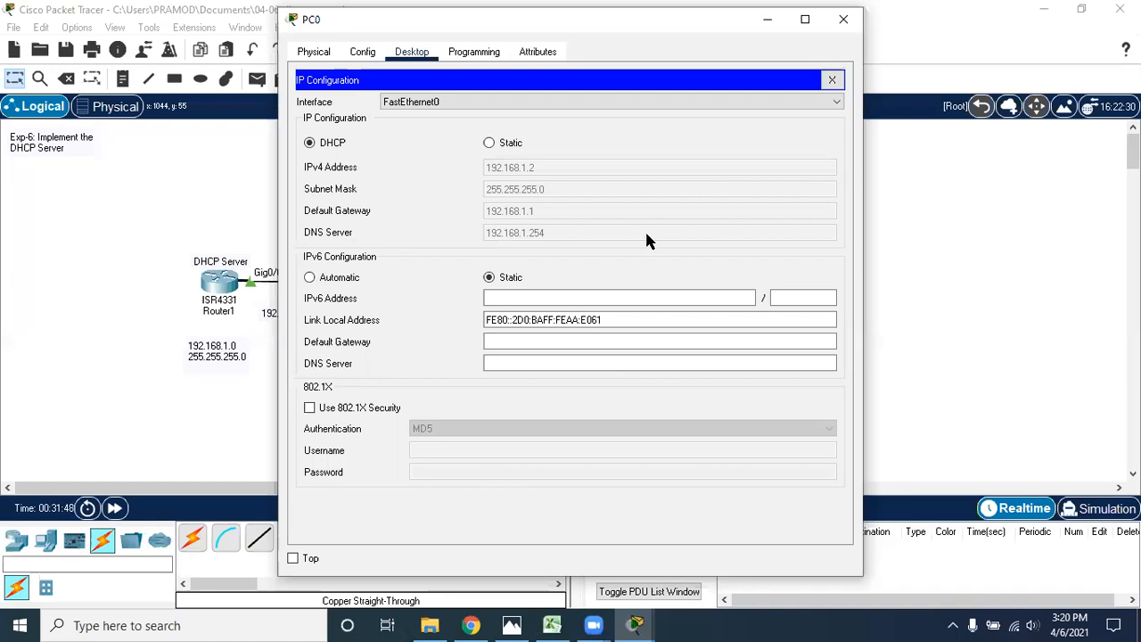
left_click(842, 19)
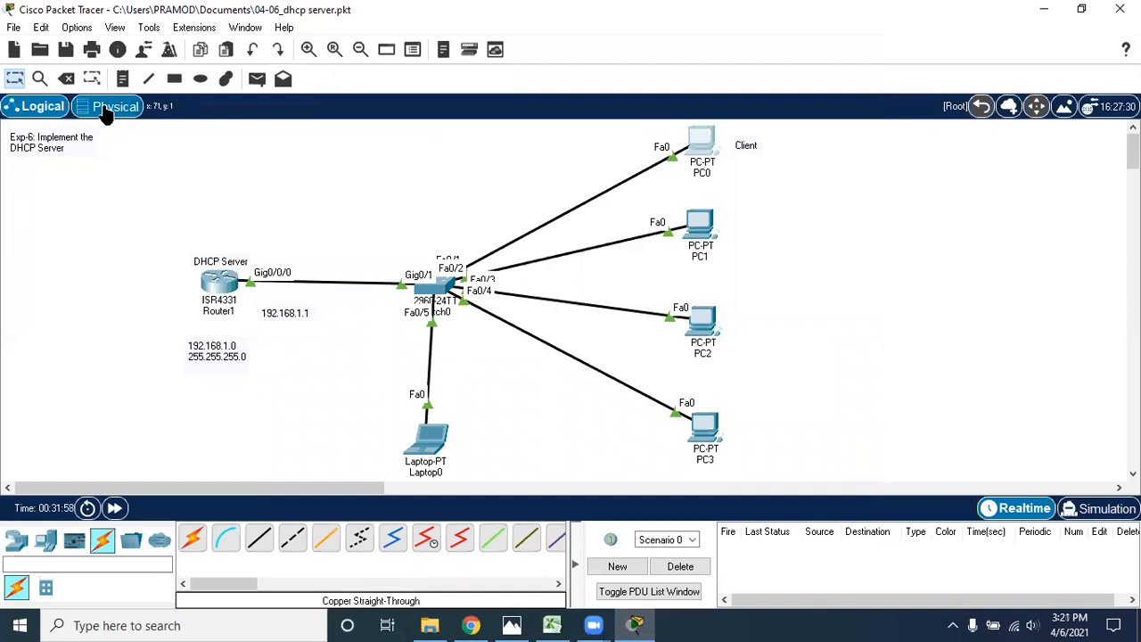
- Place a note beside the Client label titled "DHCP Server" with the first item "1. Configuration Mode"
left_click(123, 80)
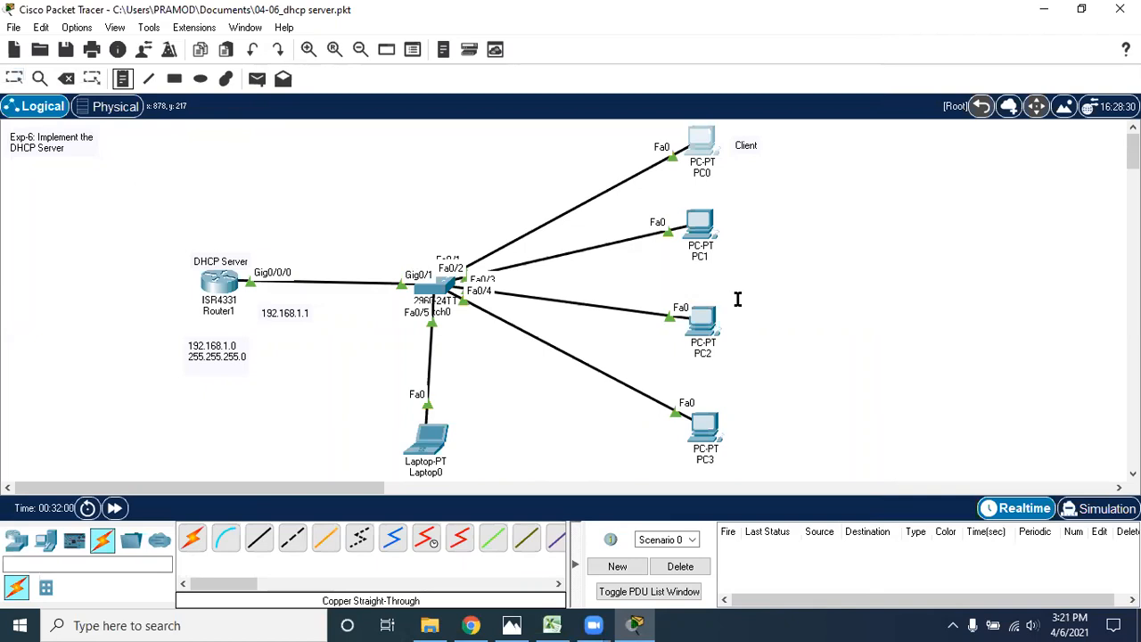
left_click(892, 145)
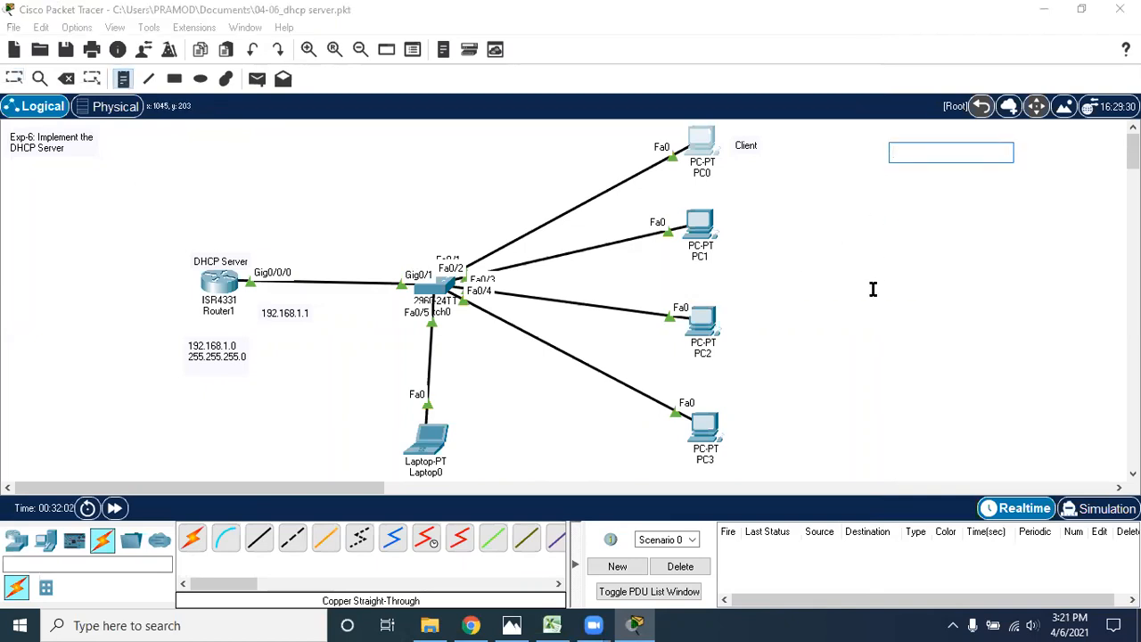
type("DHCP Server")
key("Return")
type("1.")
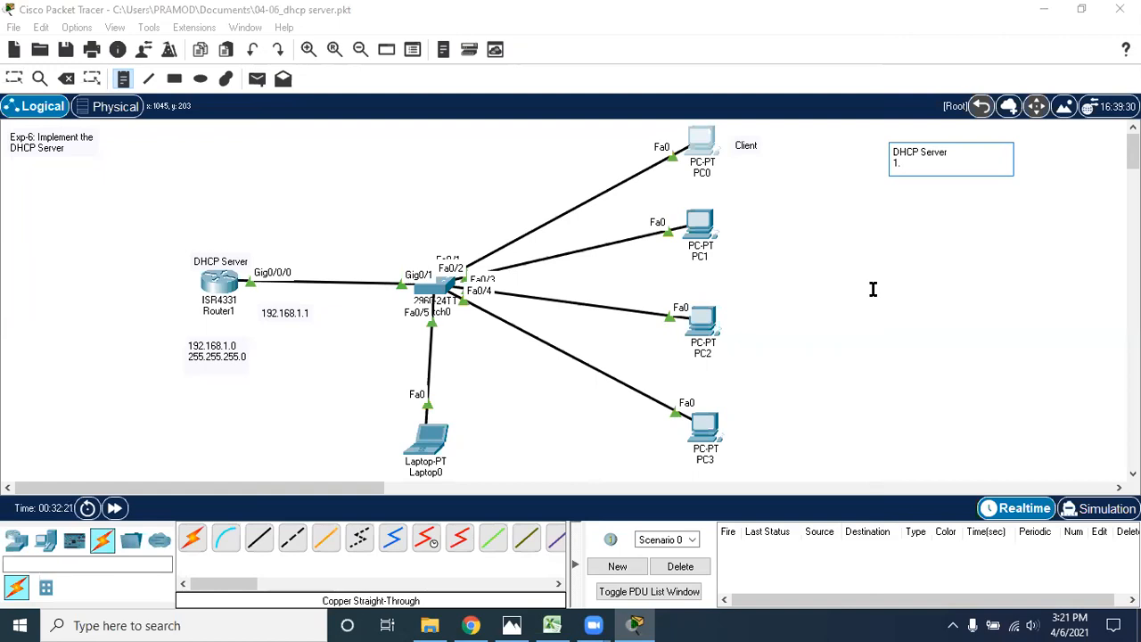
type("Configuration Mode")
key("Return")
- Add "2. create the IP Pool" and "3. Give the network" to the DHCP Server note
type("2. creat")
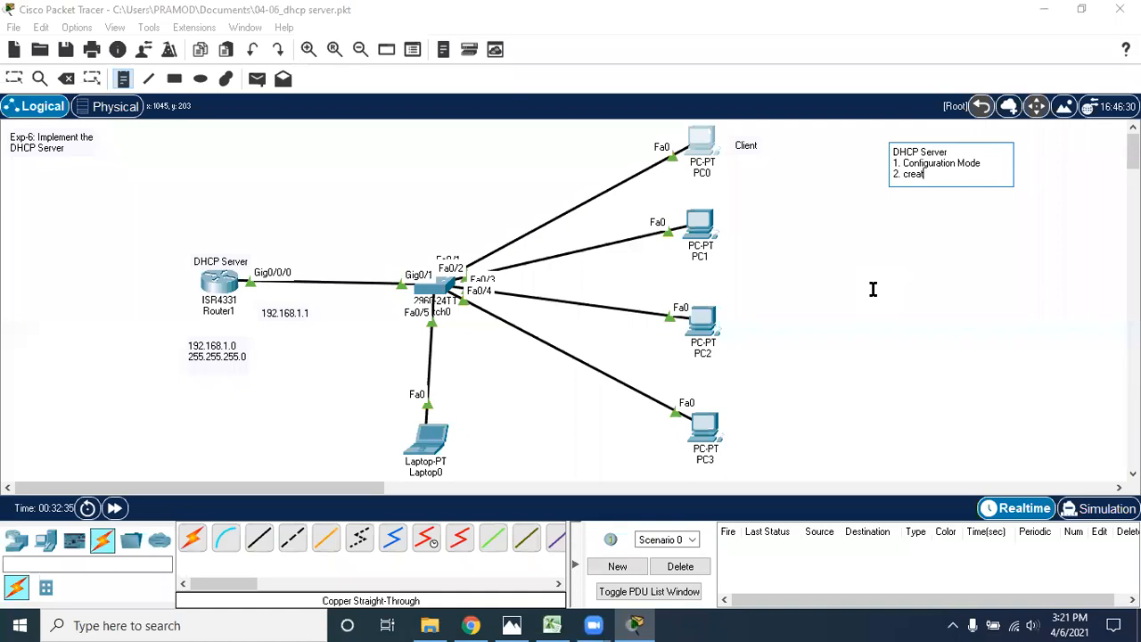
type("e the P")
key("BackSpace")
type("IP Pool")
key("Return")
type("3.")
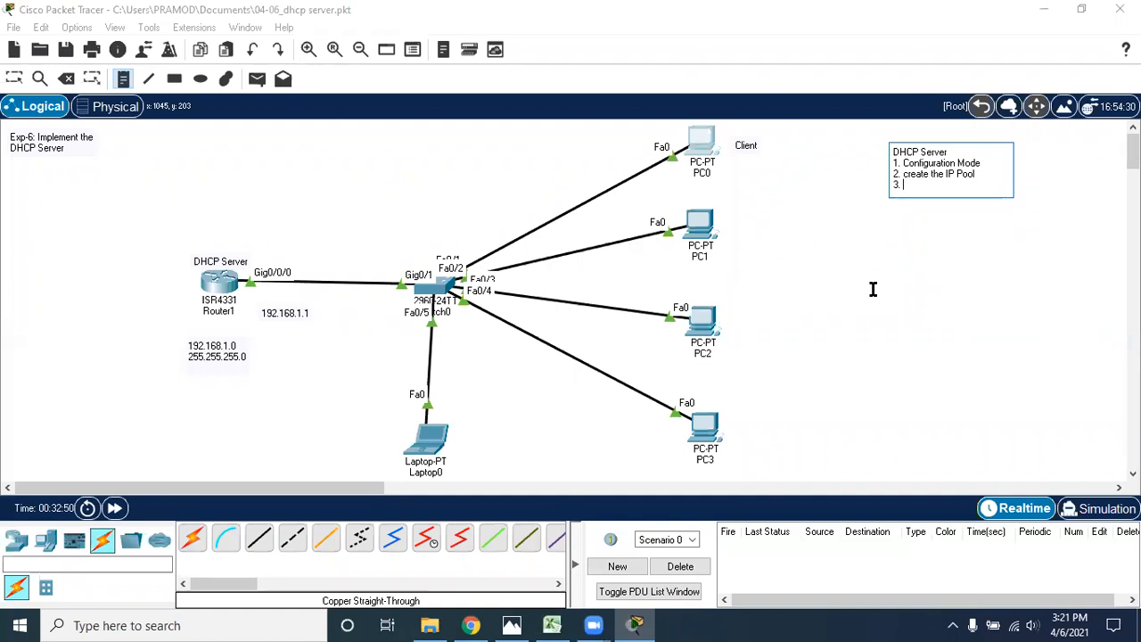
type("Give the network")
key("Return")
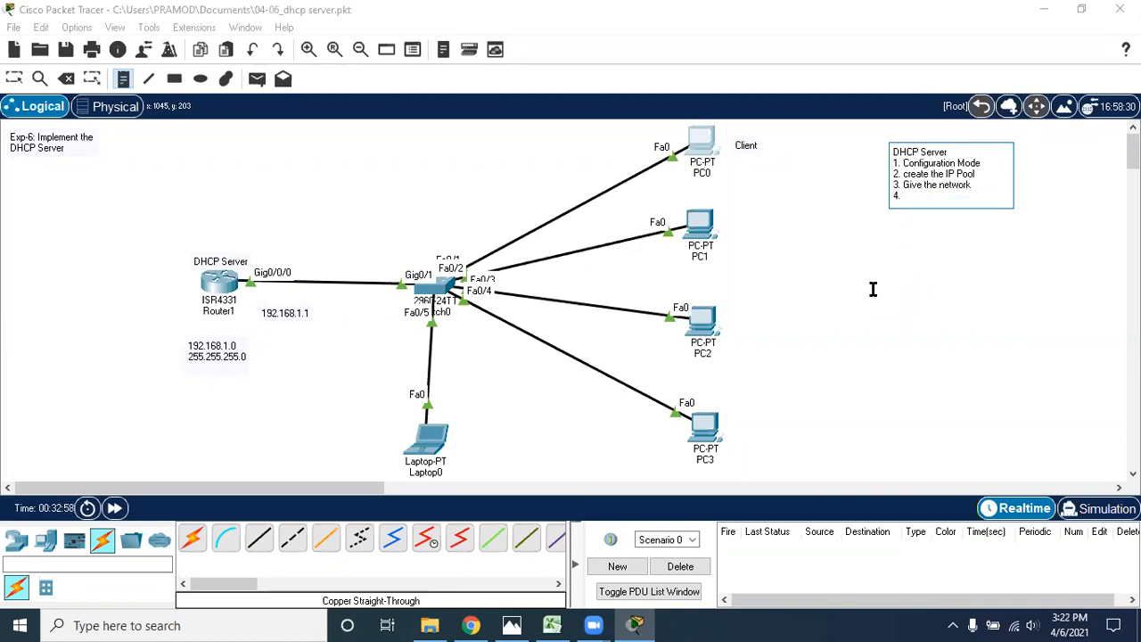
- Add "4. default gateway" and "5. dns server" as the next items of the DHCP Server note
type("default gateway")
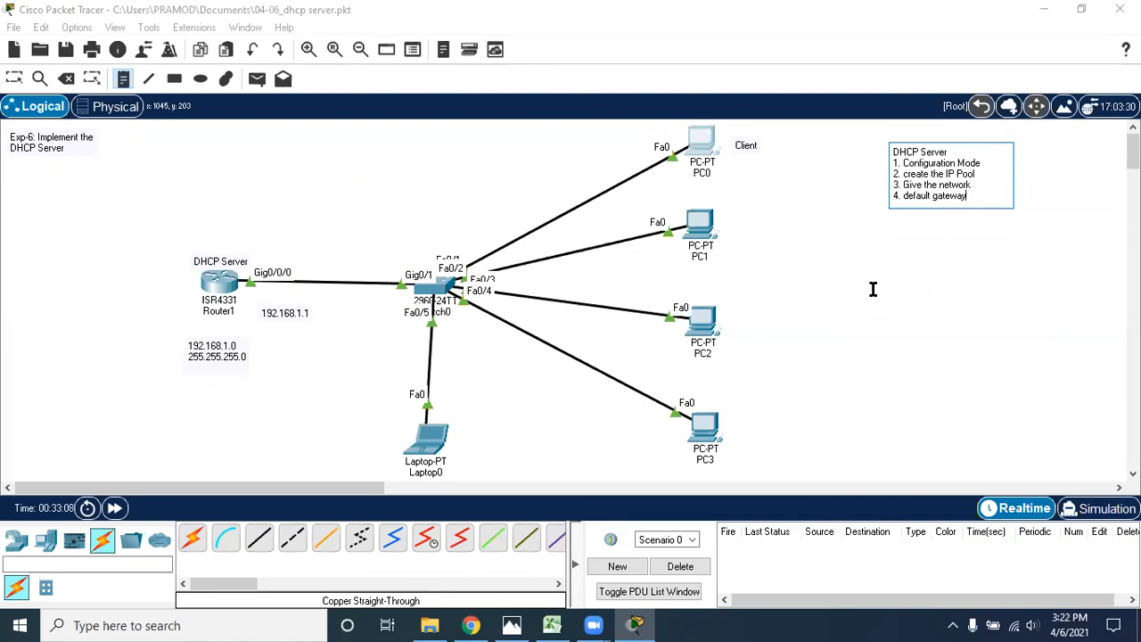
key("Return")
type("5.")
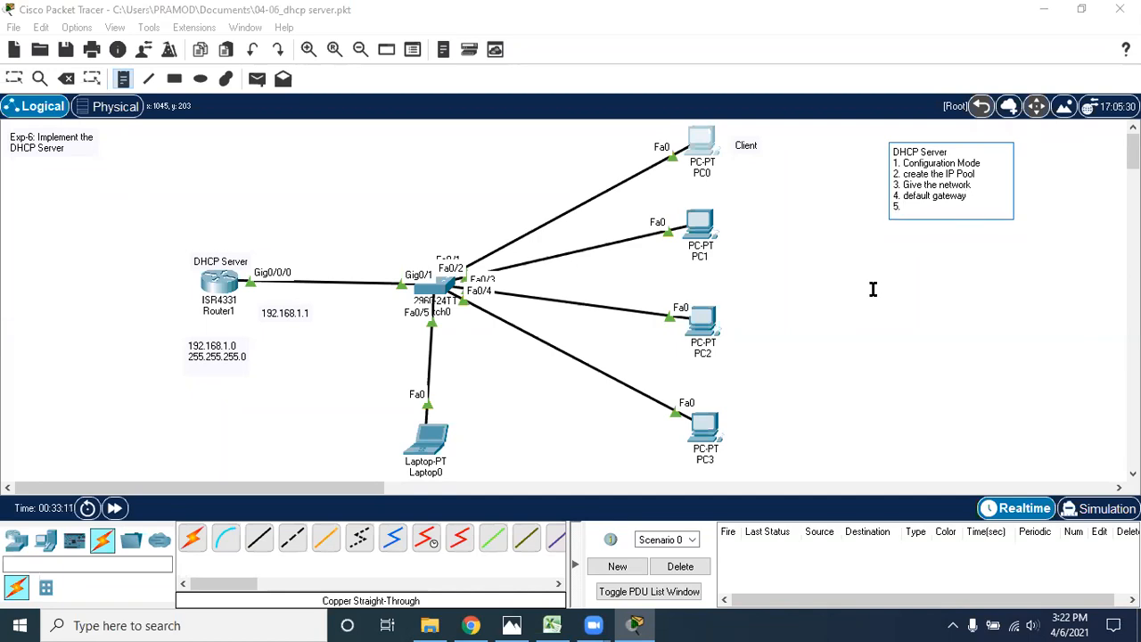
type(" dns server")
key("Return")
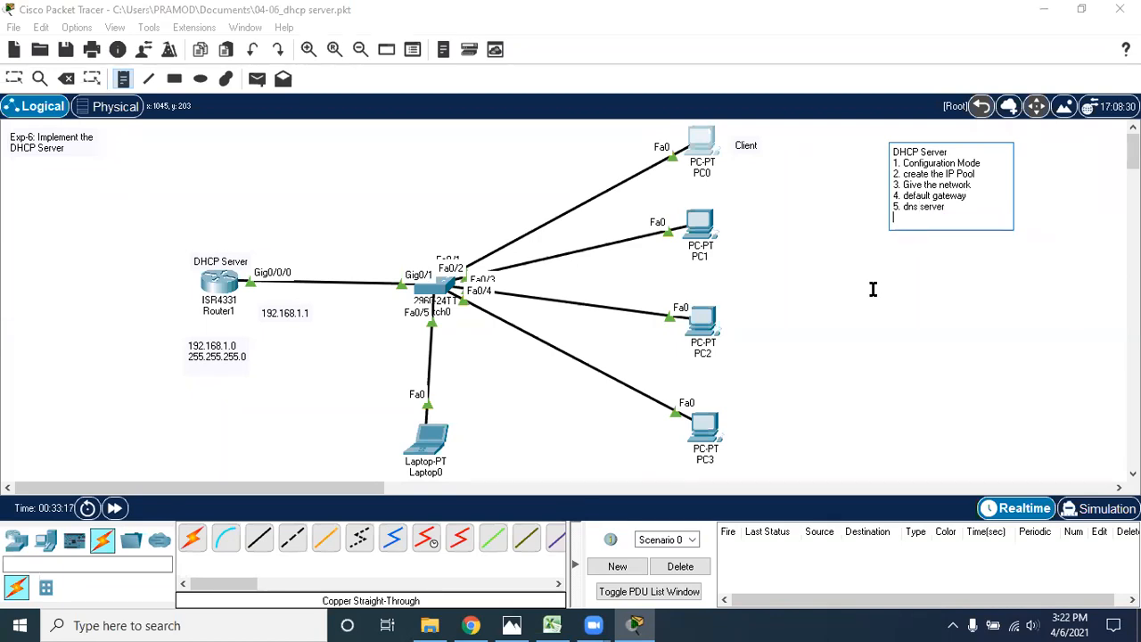
- Finish the DHCP Server note with the items "6. exclude some IP" and "7.Exit"
type("6. exclude some IP")
key("Return")
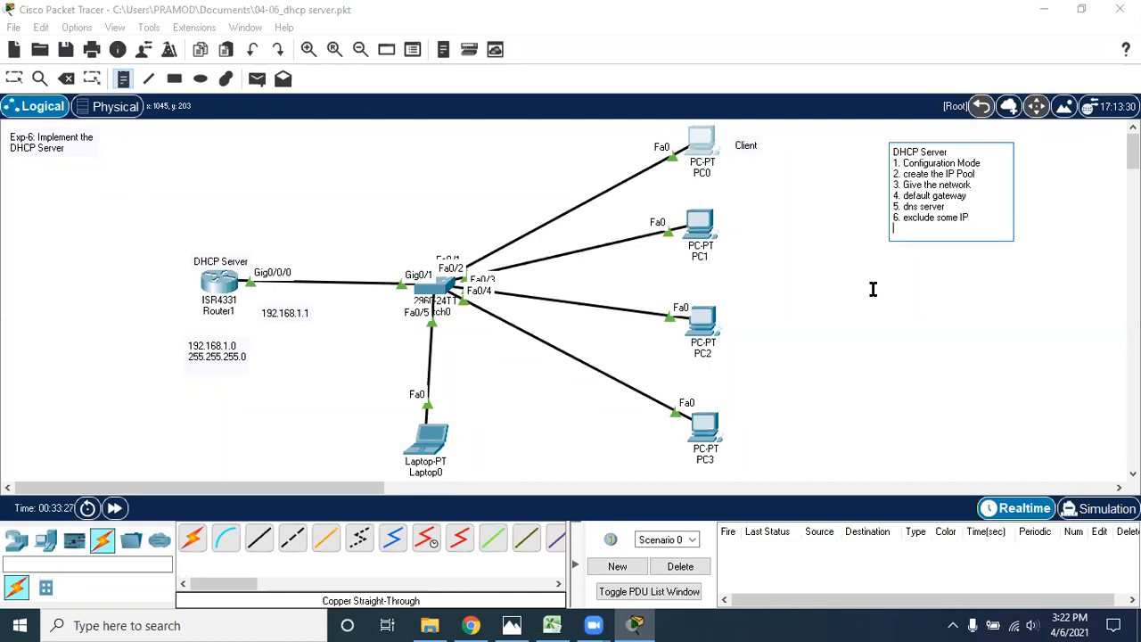
type("7.Exit")
key("Return")
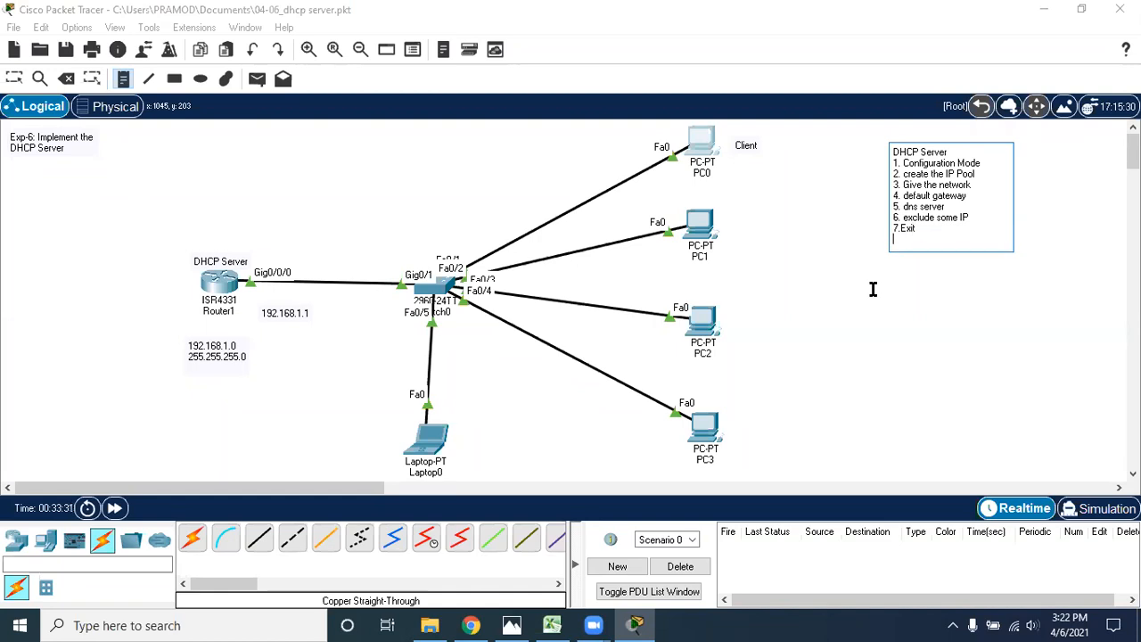
left_click(872, 289)
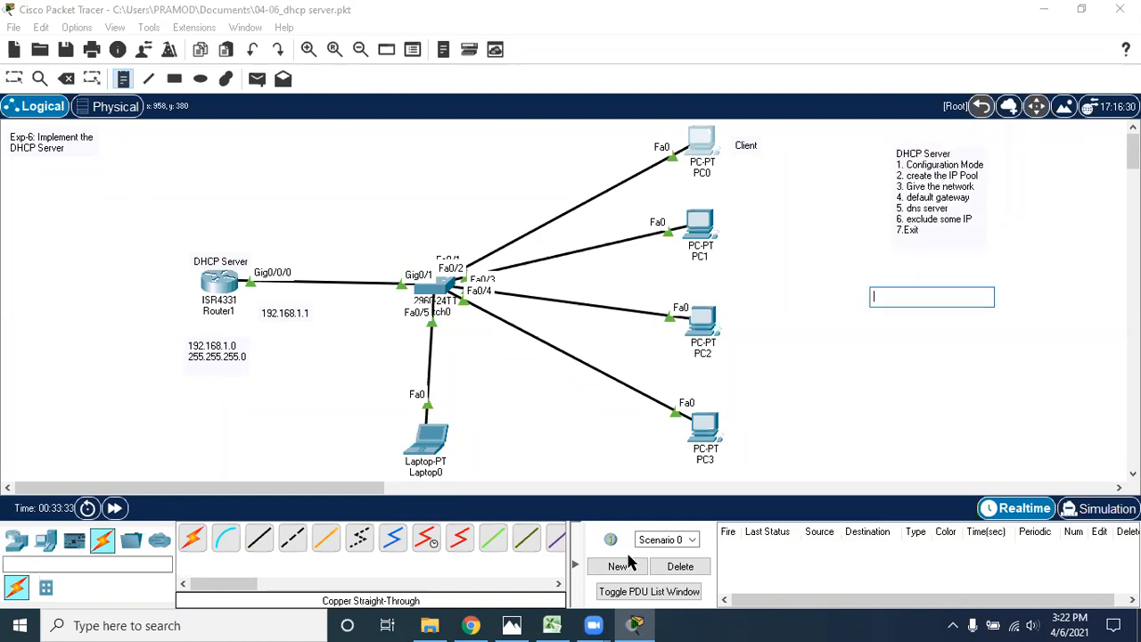
left_click(510, 621)
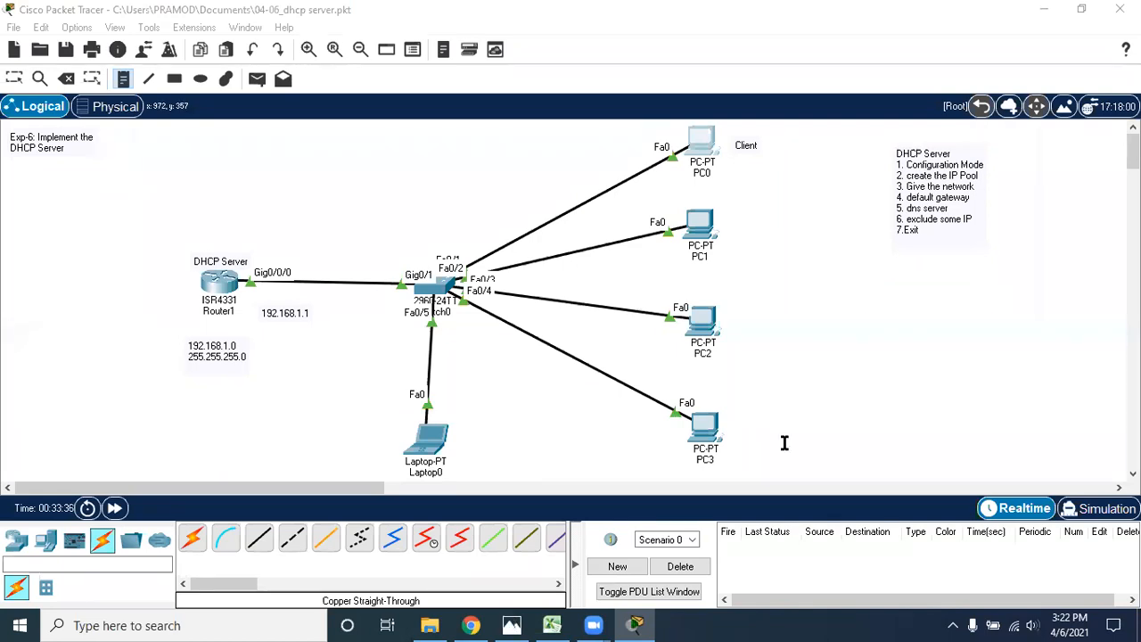
- Place a second laptop between Laptop0 and PC3, and bring up the available cable types
left_click(46, 543)
left_click(225, 540)
left_click(442, 134)
left_click_drag(452, 217, 554, 428)
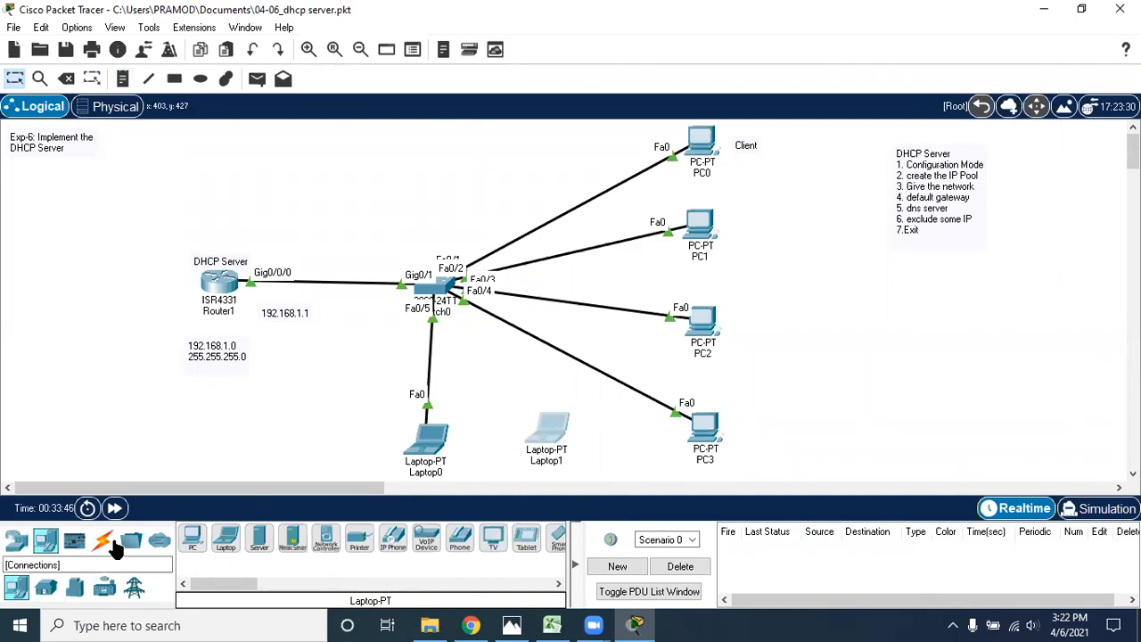
left_click(102, 539)
left_click(260, 538)
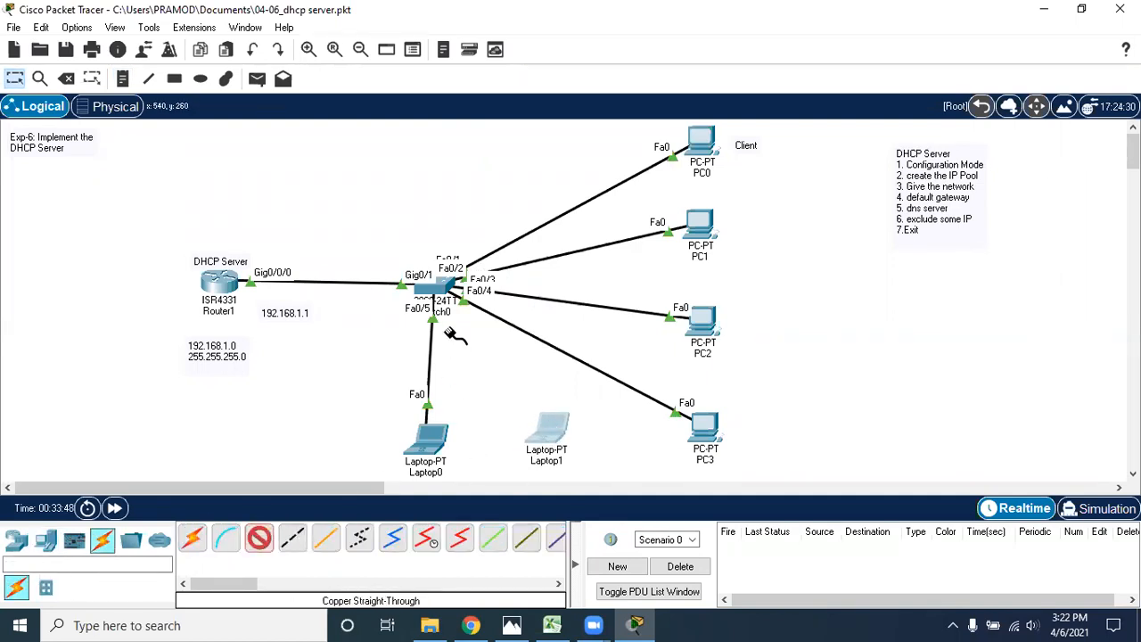
left_click(439, 287)
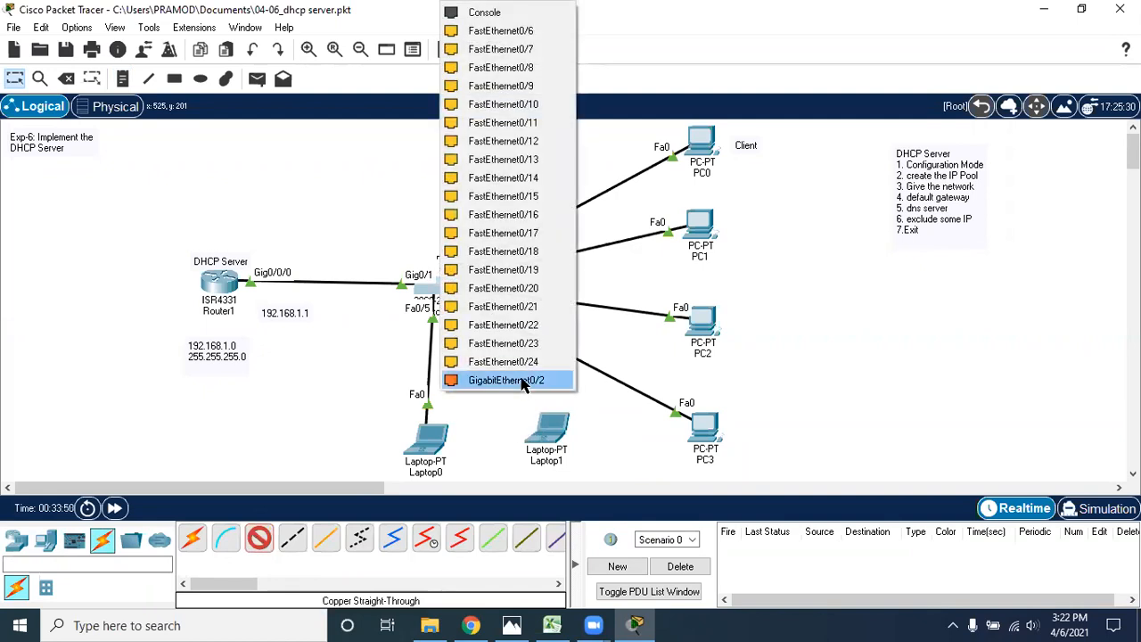
left_click(521, 382)
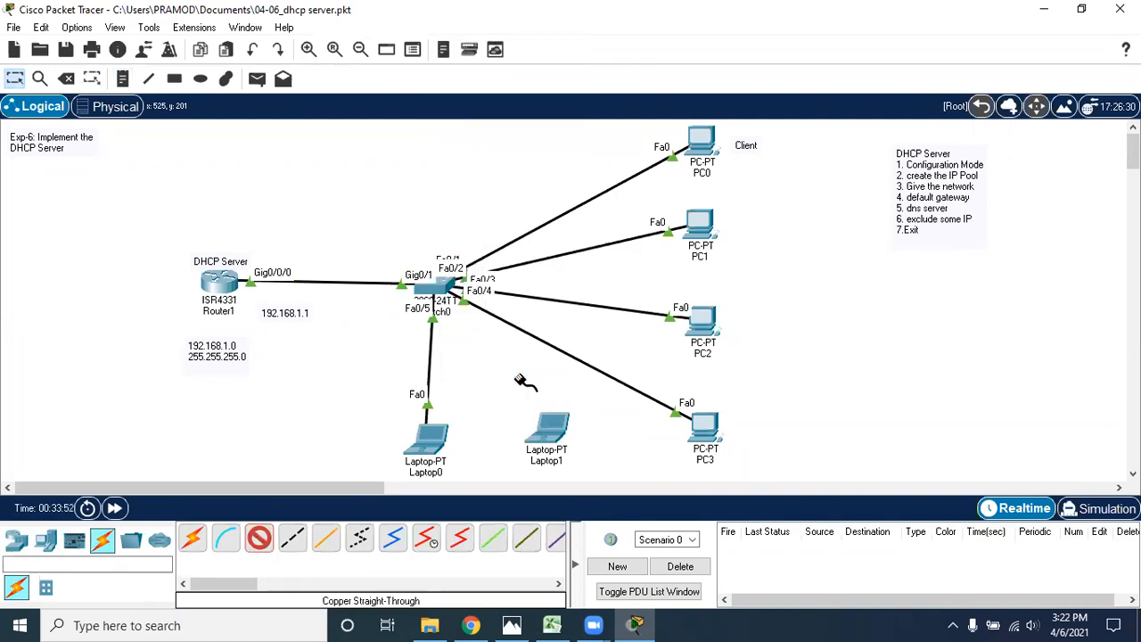
key("Escape")
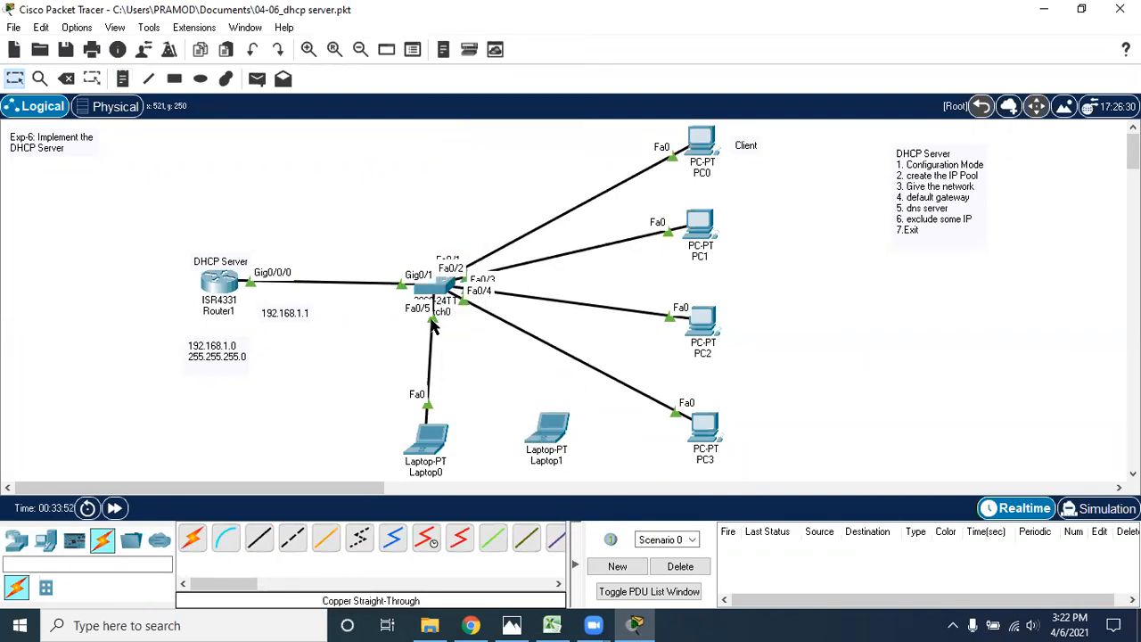
- Connect Switch0's FastEthernet0/6 port to Laptop1's FastEthernet0 port with a copper straight-through cable
left_click(259, 539)
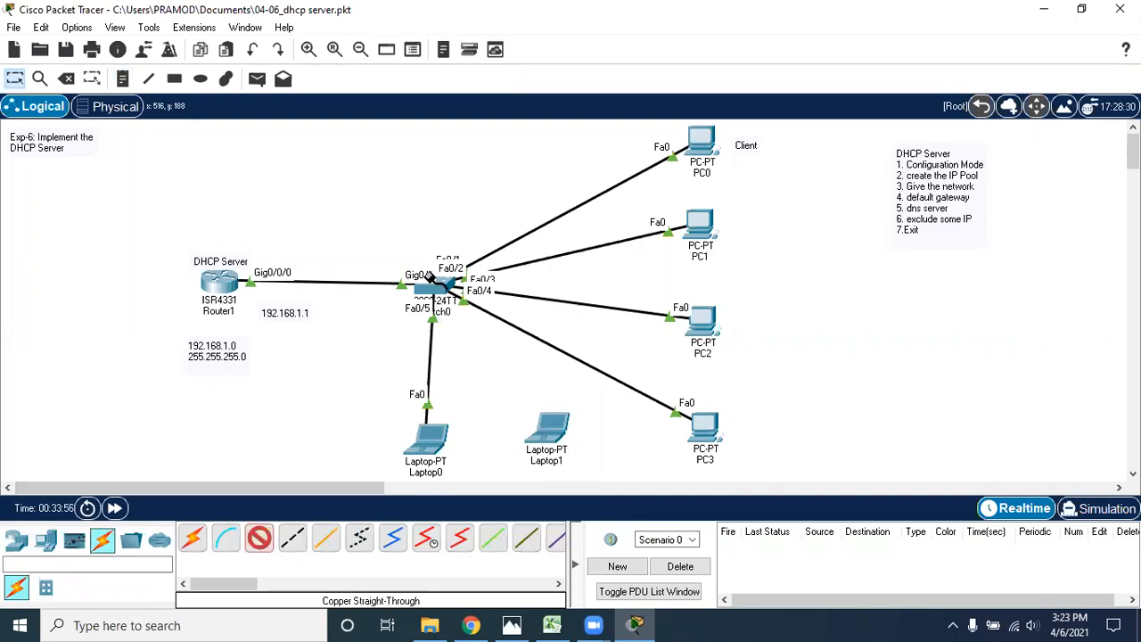
left_click(431, 279)
left_click(484, 30)
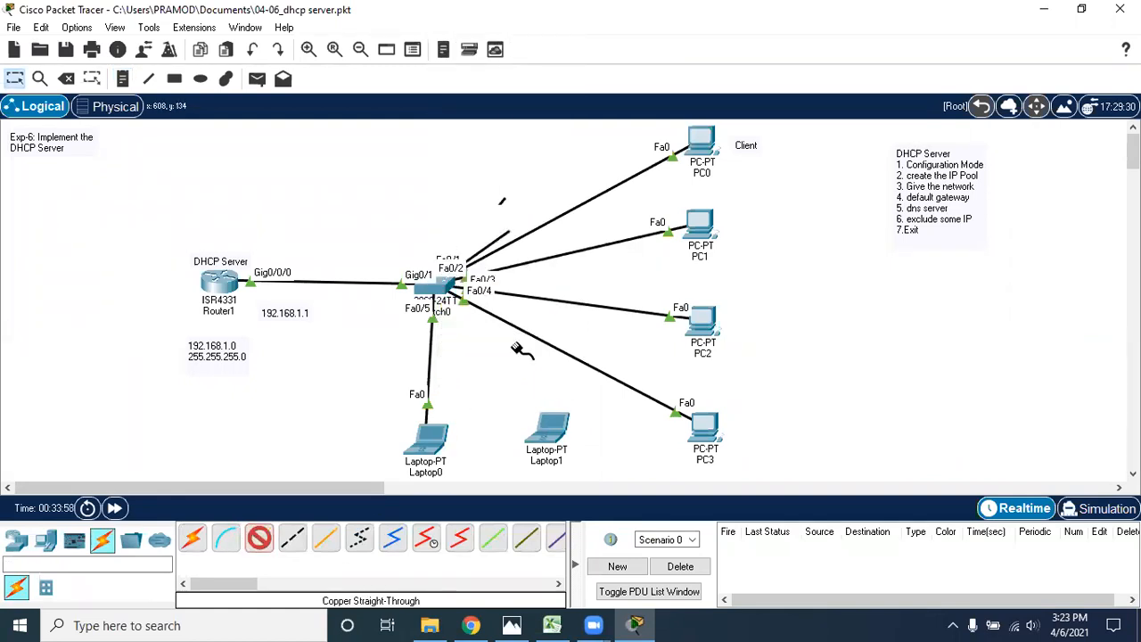
left_click(549, 434)
left_click(589, 502)
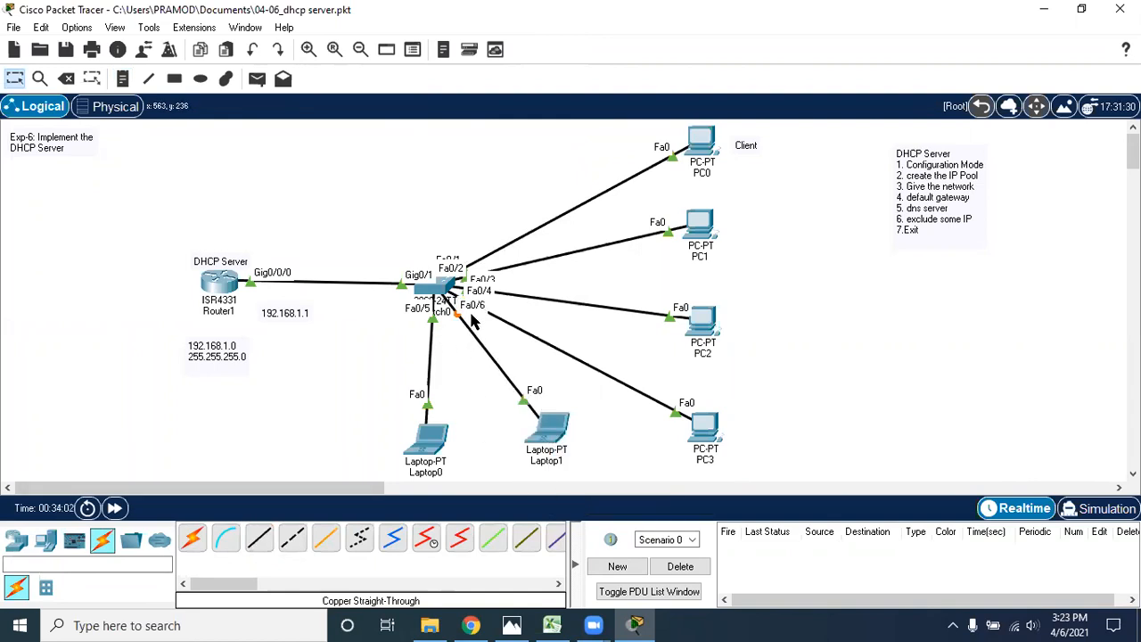
- Move Switch0 slightly closer to Router1 in the topology
left_click_drag(487, 415, 597, 457)
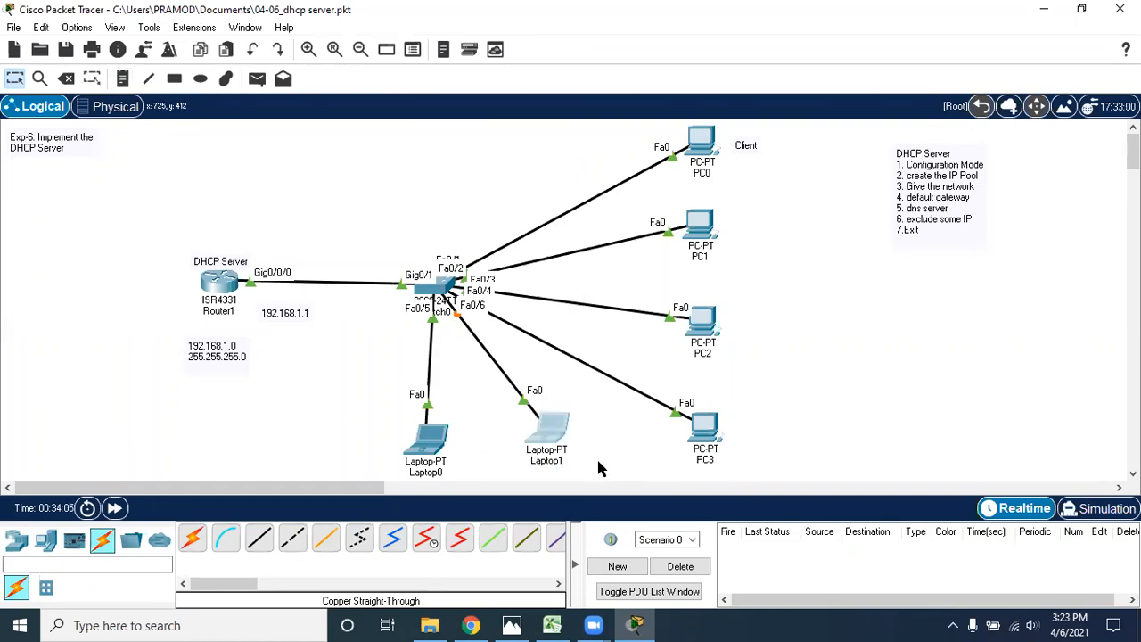
left_click(251, 409)
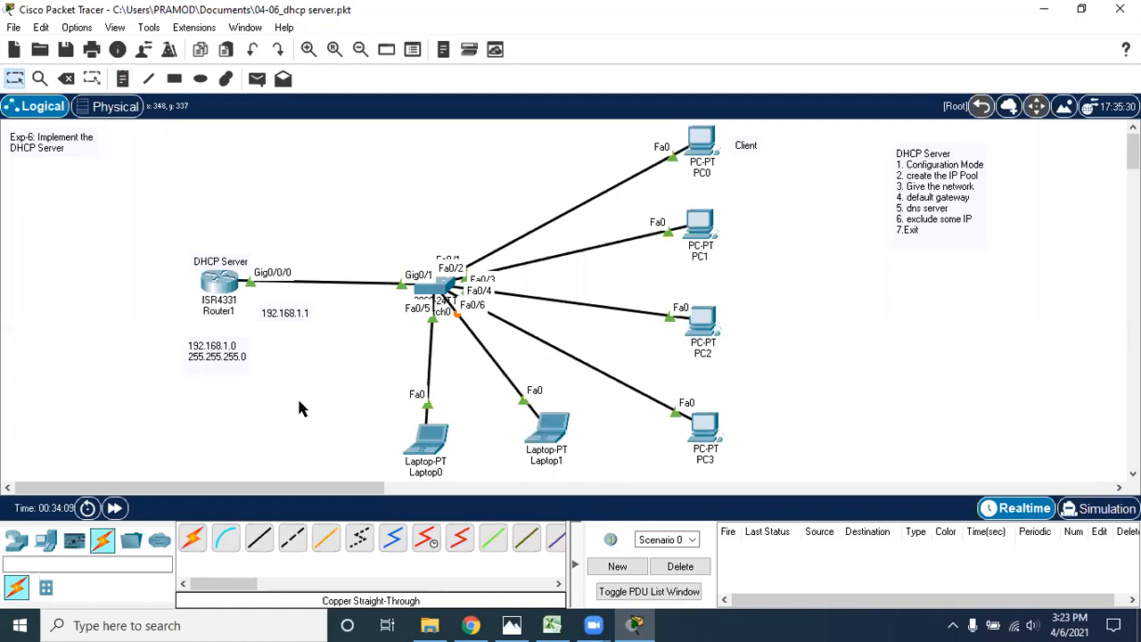
mouse_move(434, 294)
left_mouse_down()
mouse_move(370, 214)
mouse_move(419, 222)
mouse_move(379, 230)
mouse_move(417, 287)
left_mouse_up()
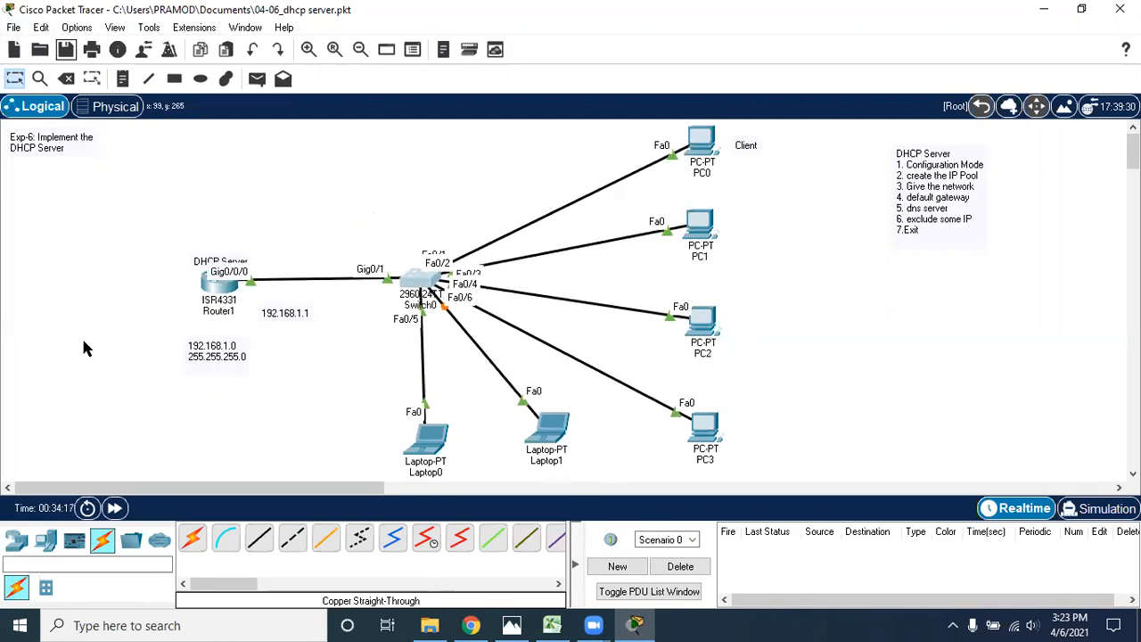
- Open Laptop1's IP configuration, dismissing the image customization dialog
left_click(546, 429)
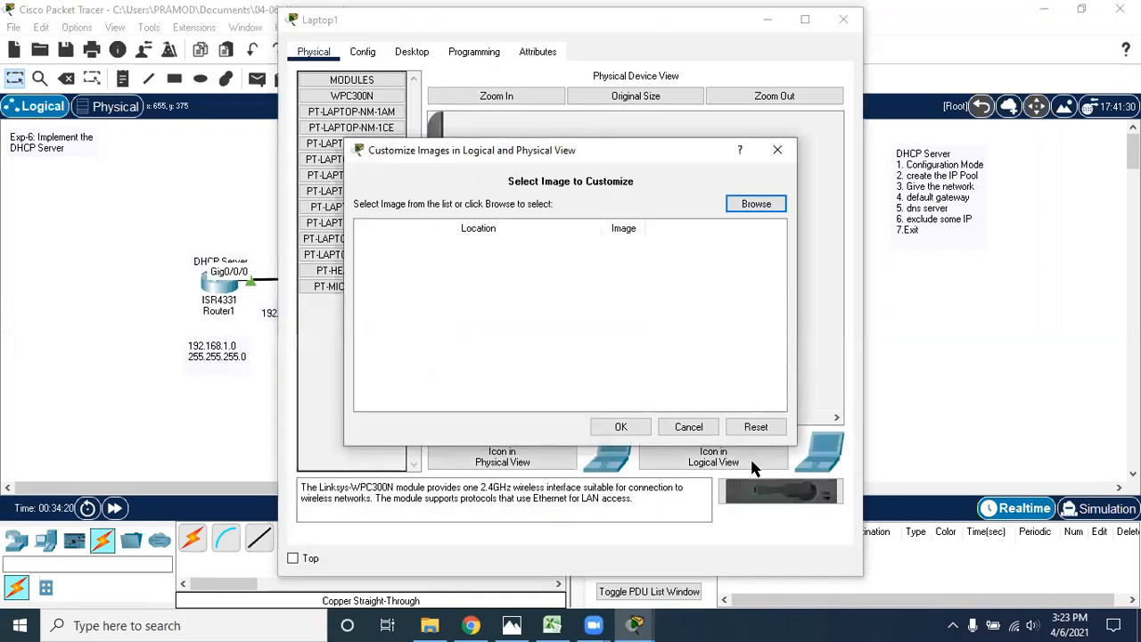
left_click(778, 149)
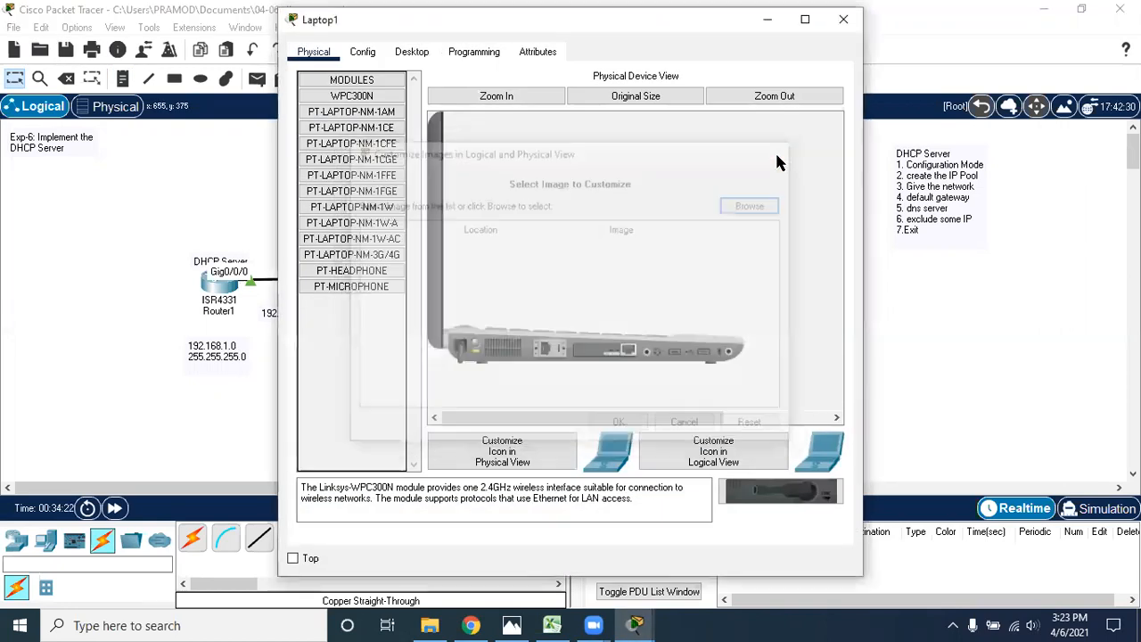
left_click(402, 54)
left_click(352, 140)
- Try to assign Laptop1 the static IPv4 address 192.168.1.4, followed by another address in the 192.168.1.0 network
left_click(490, 167)
type("192")
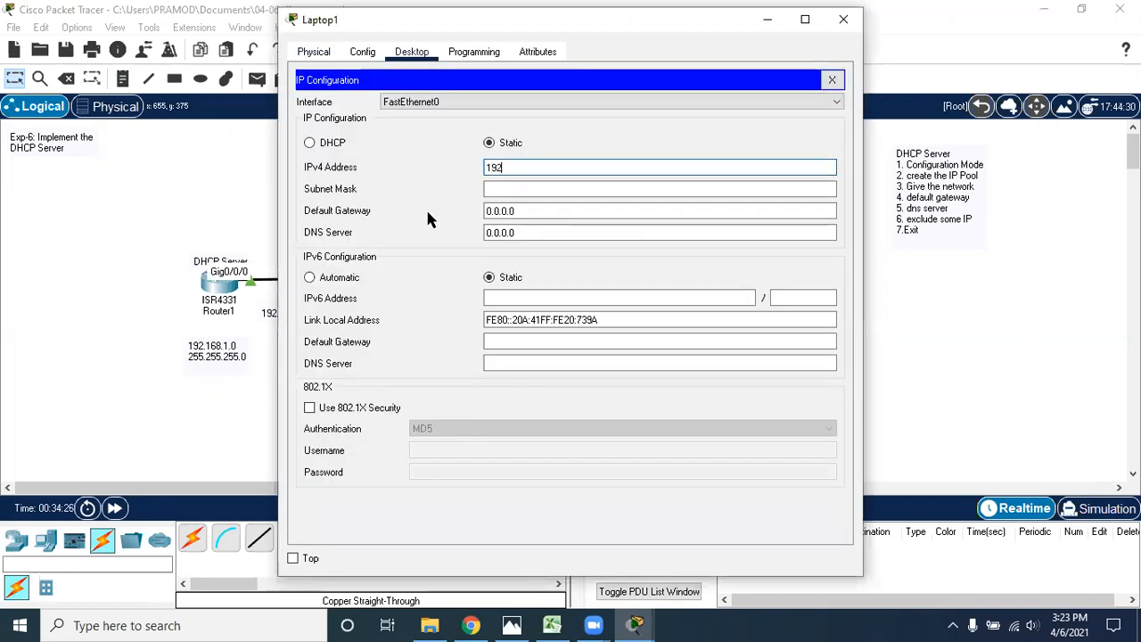
type(".168.1.4")
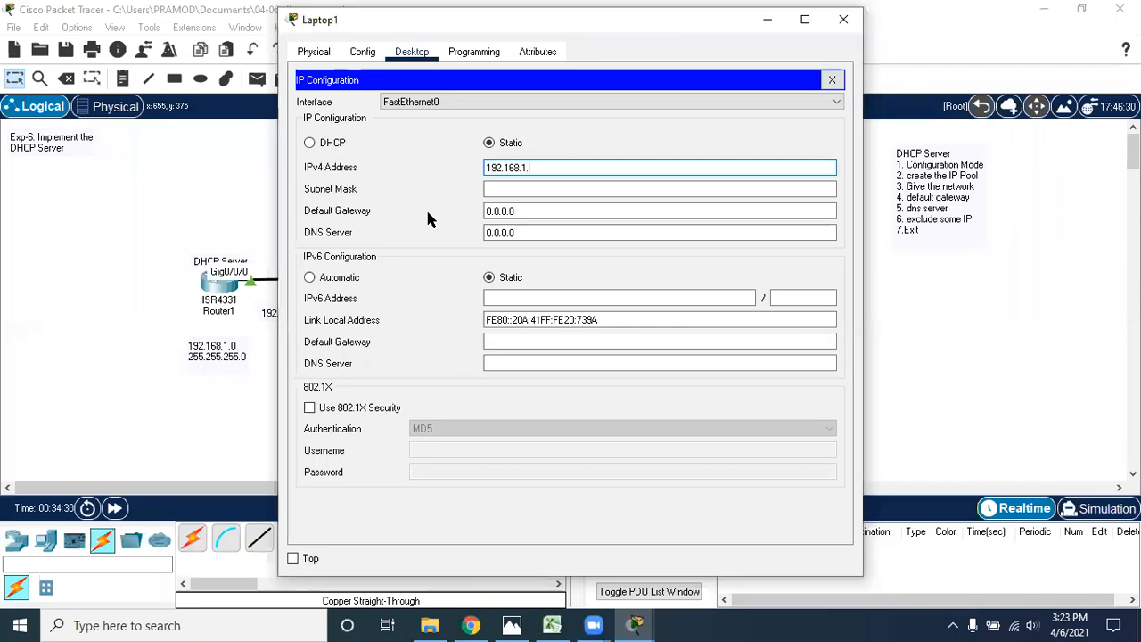
key("Tab")
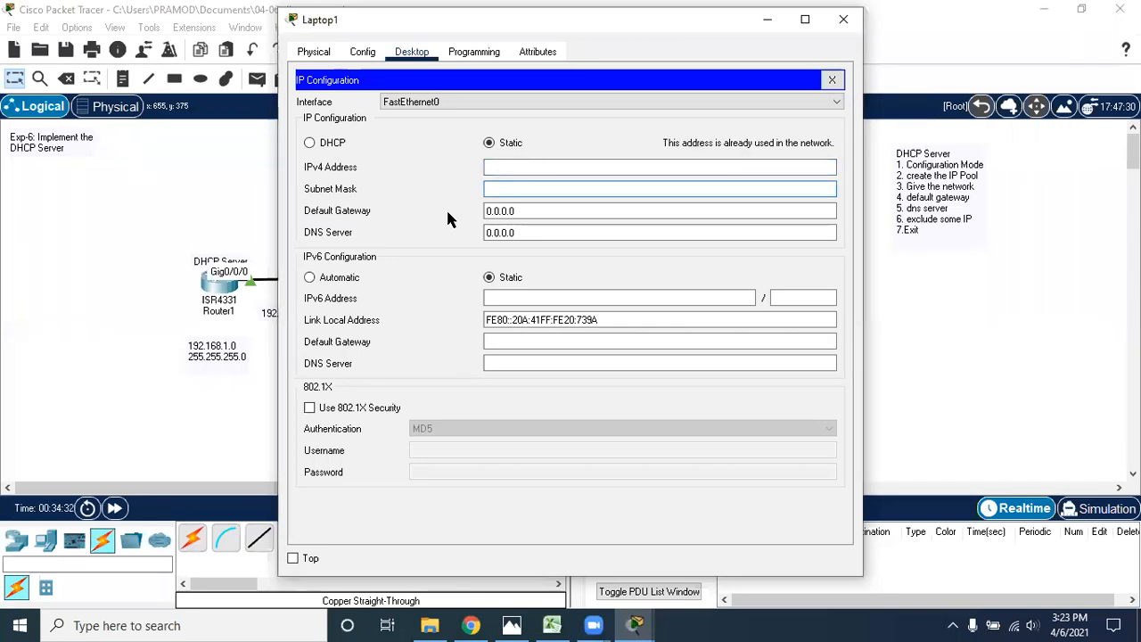
left_click(529, 171)
type("192.168.1.")
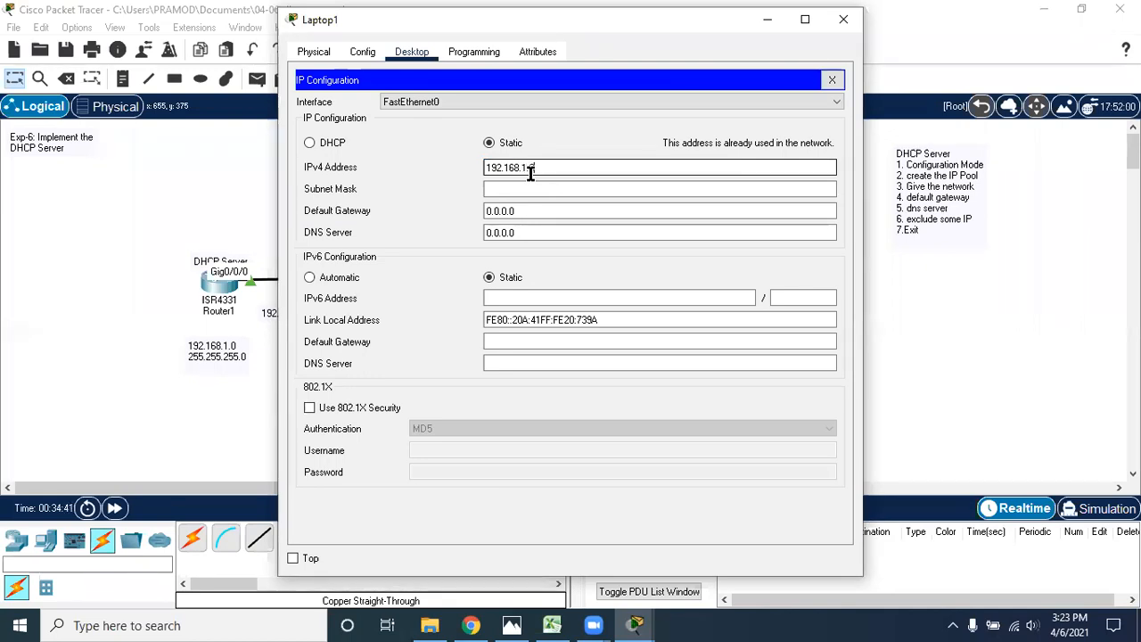
key("Tab")
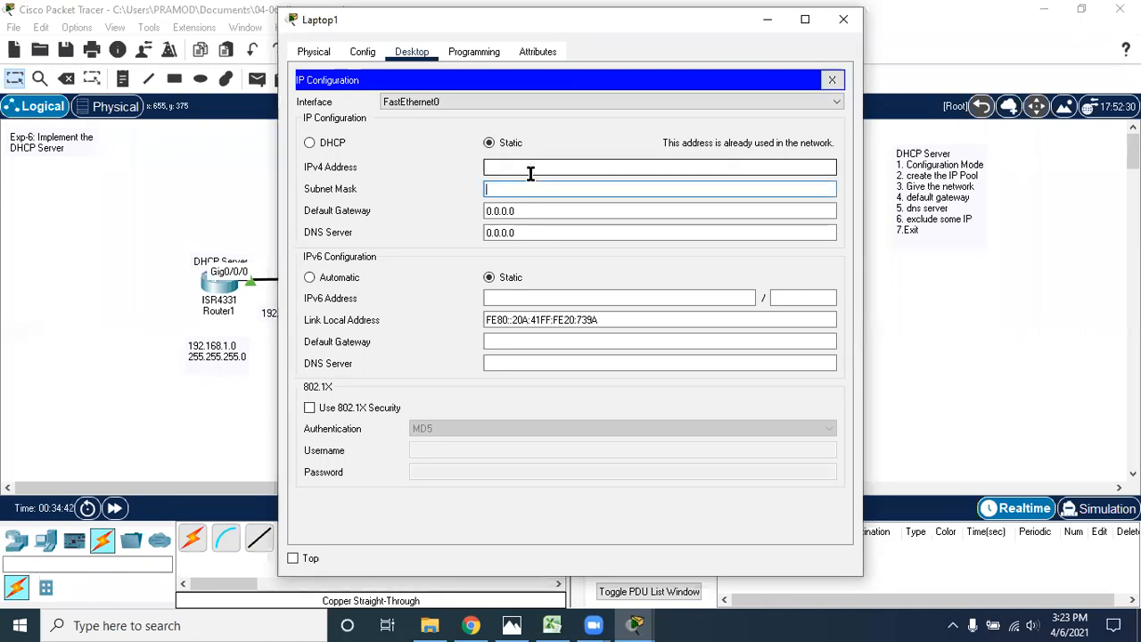
- Give Laptop1 the static IPv4 address 192.168.1.7 with subnet mask 255.255.255.0, and close its window
left_click(531, 173)
type("192.168.1")
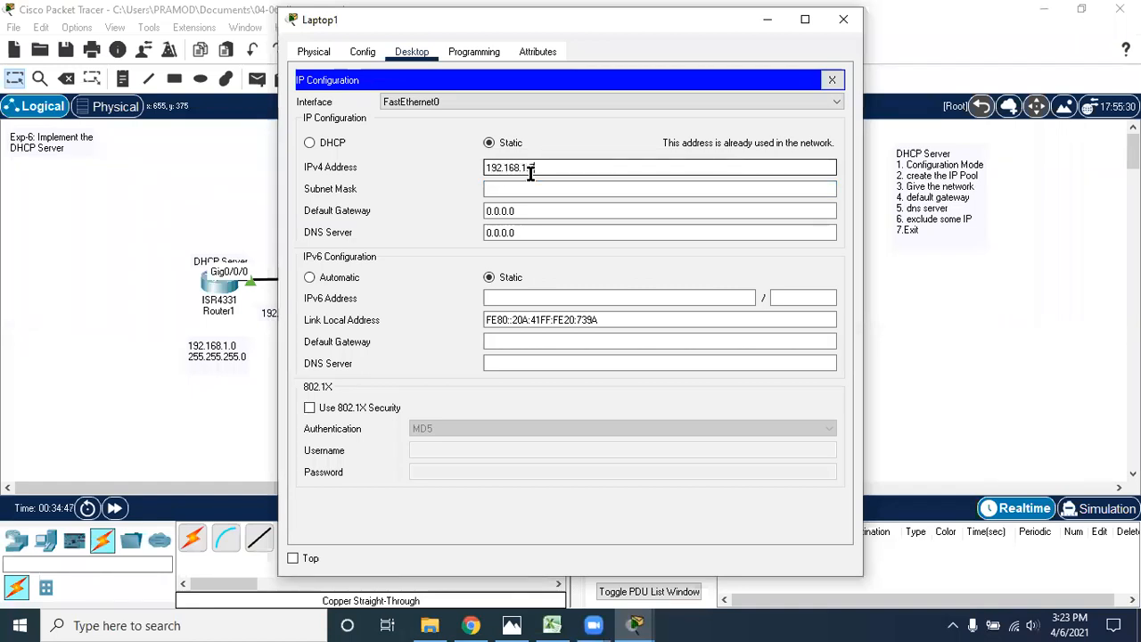
key("Tab")
key("Tab")
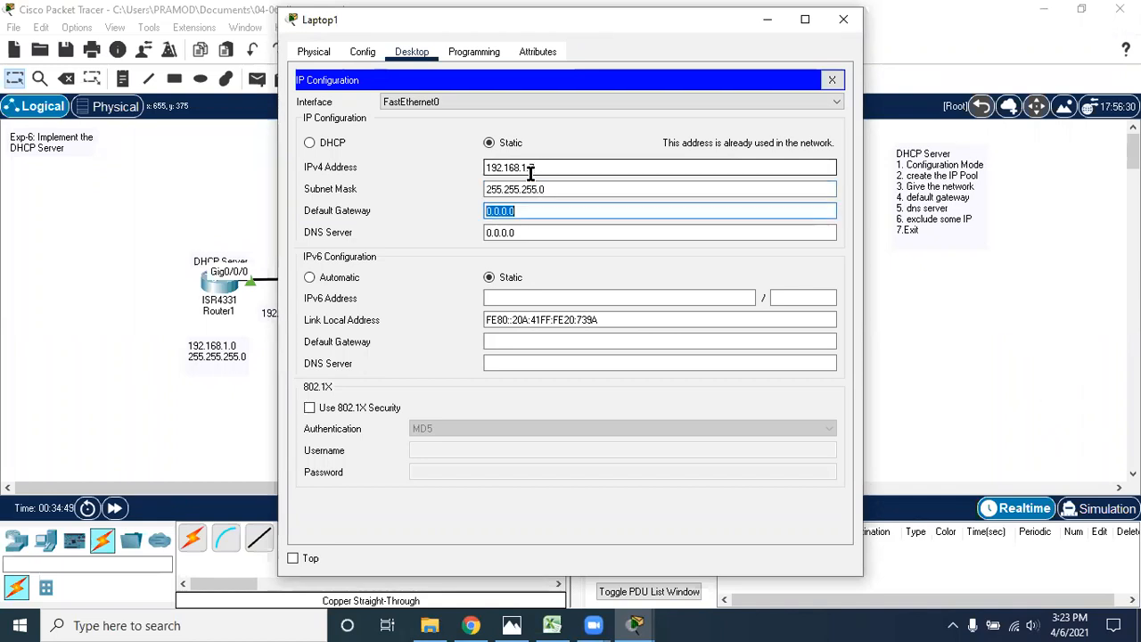
key("Tab")
left_click(499, 233)
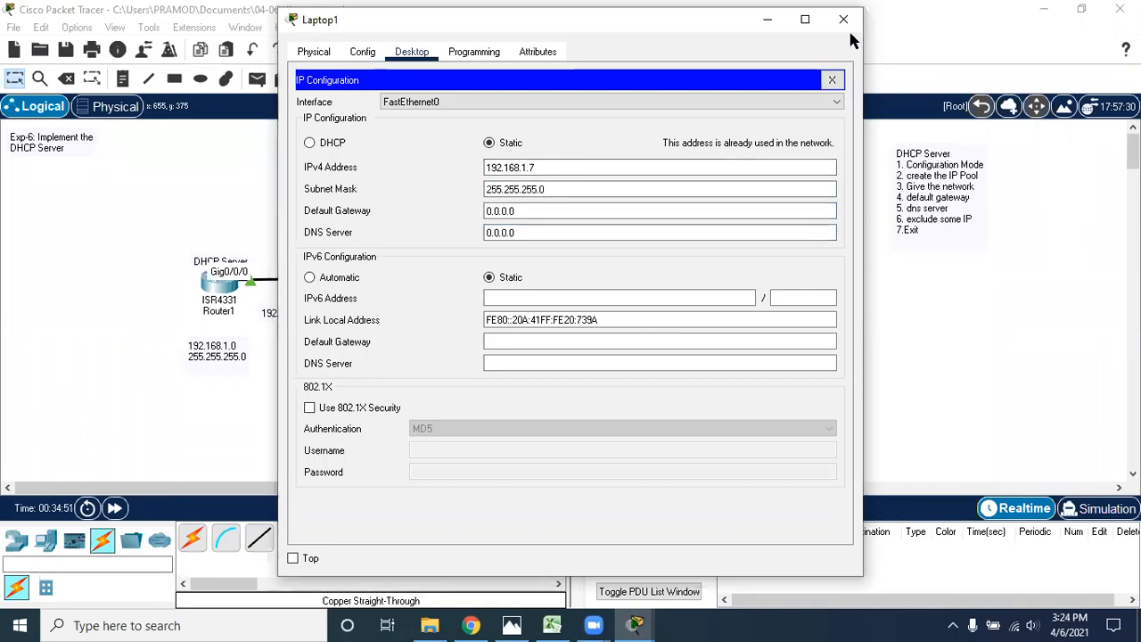
left_click(831, 79)
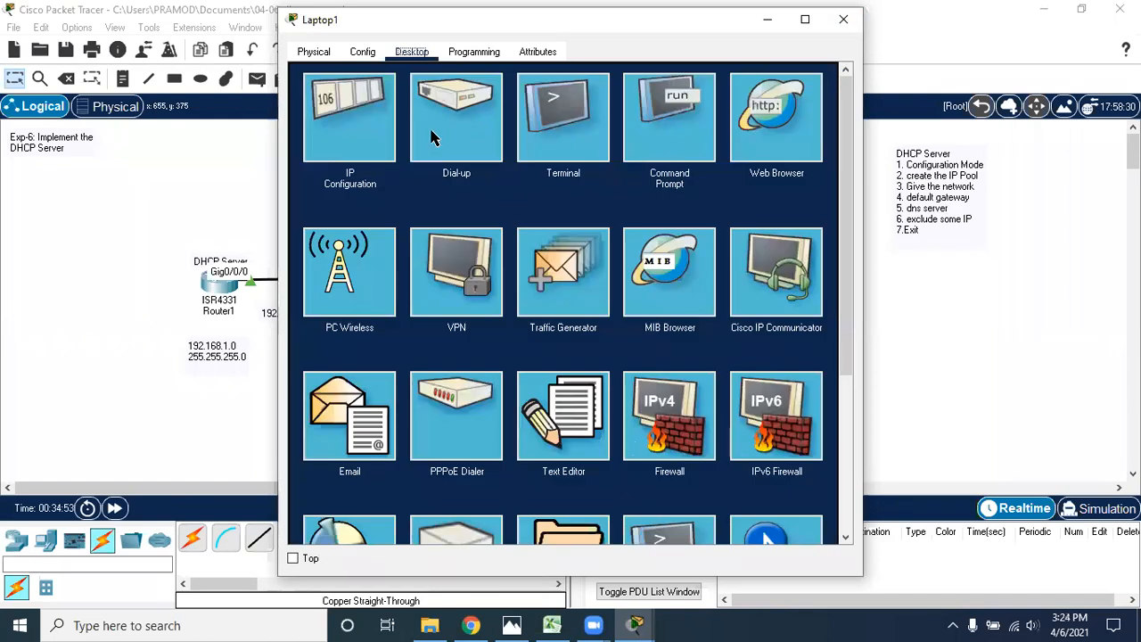
left_click(844, 18)
left_click_drag(478, 402, 624, 477)
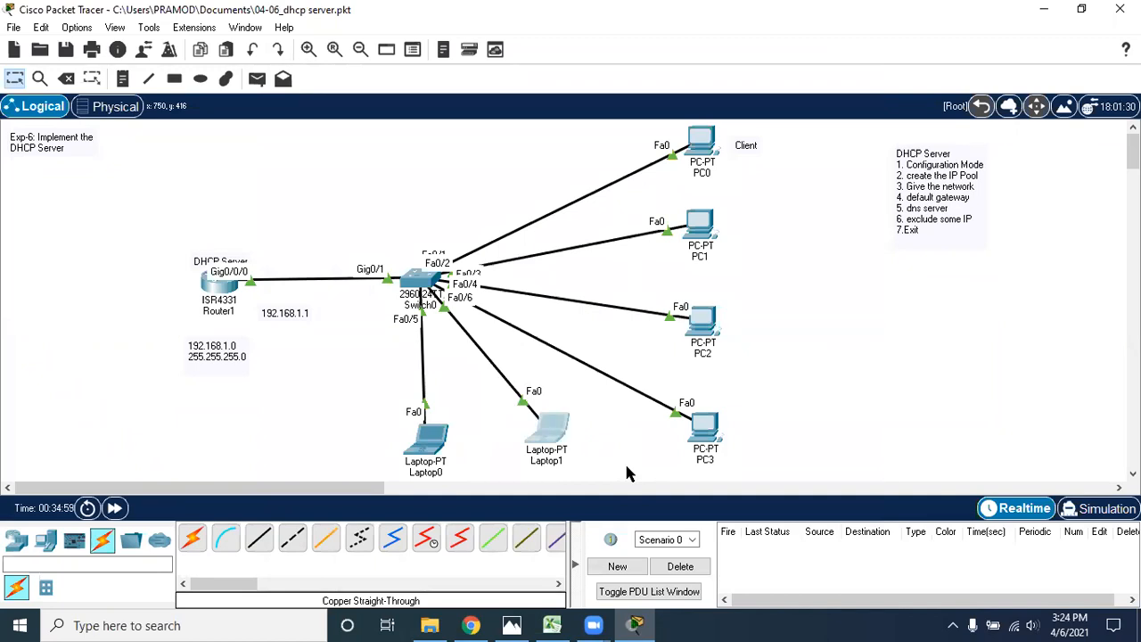
left_click(626, 467)
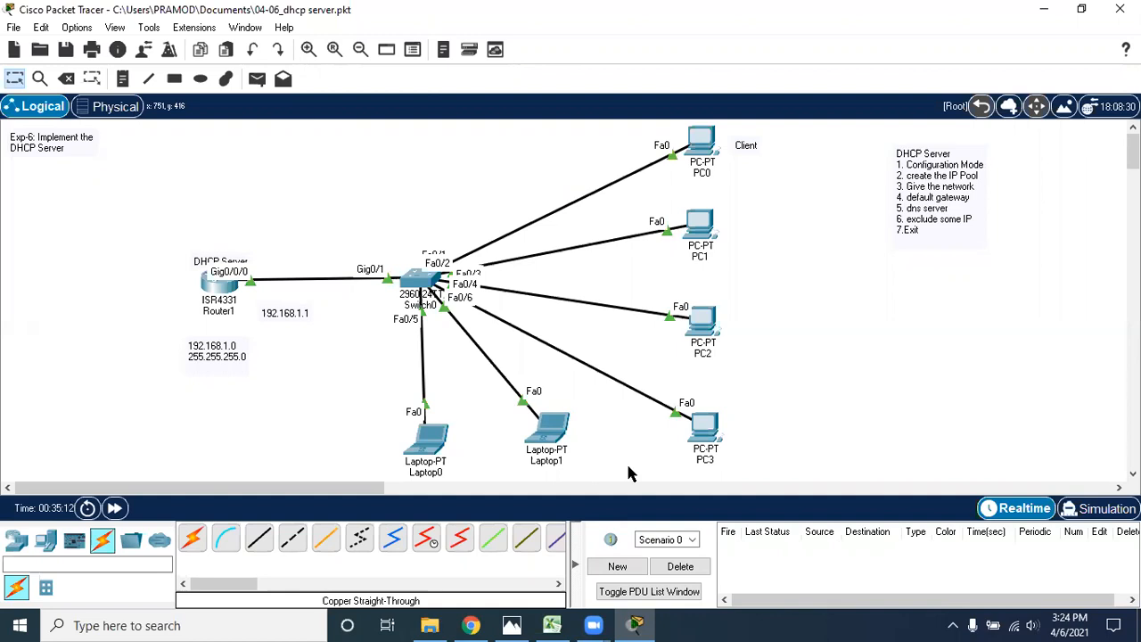
left_click(490, 617)
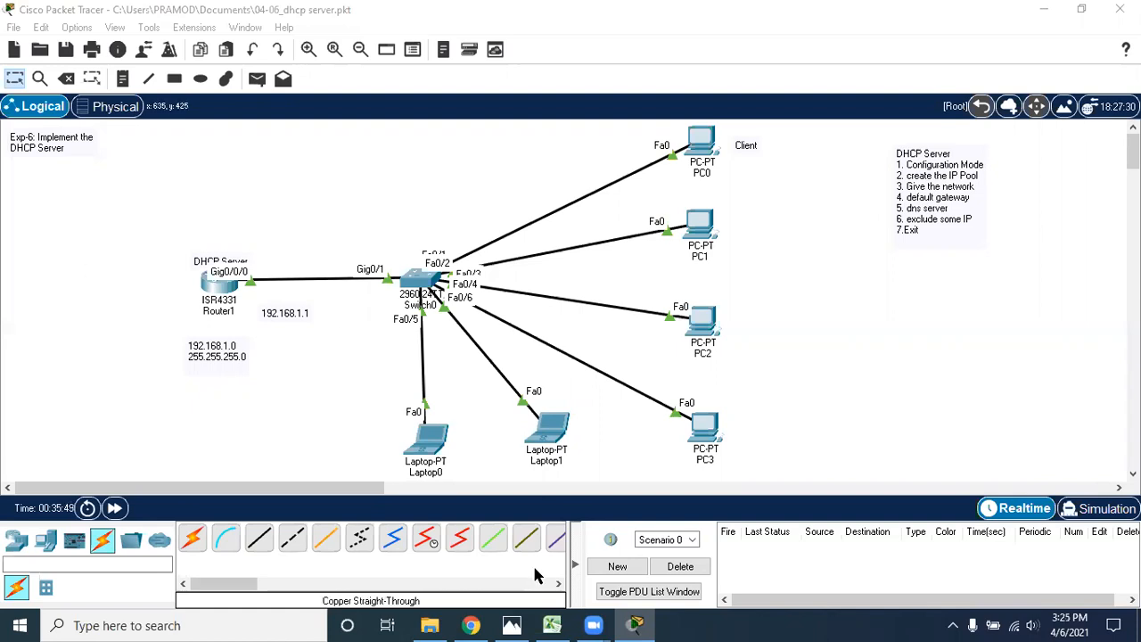
left_click(220, 359)
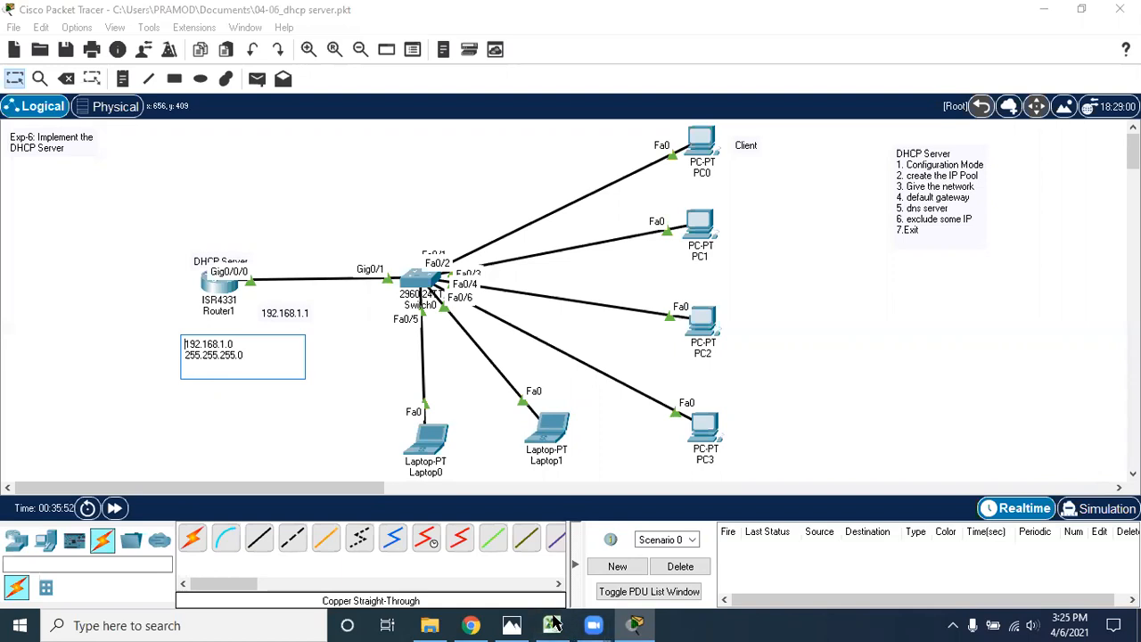
left_click(553, 622)
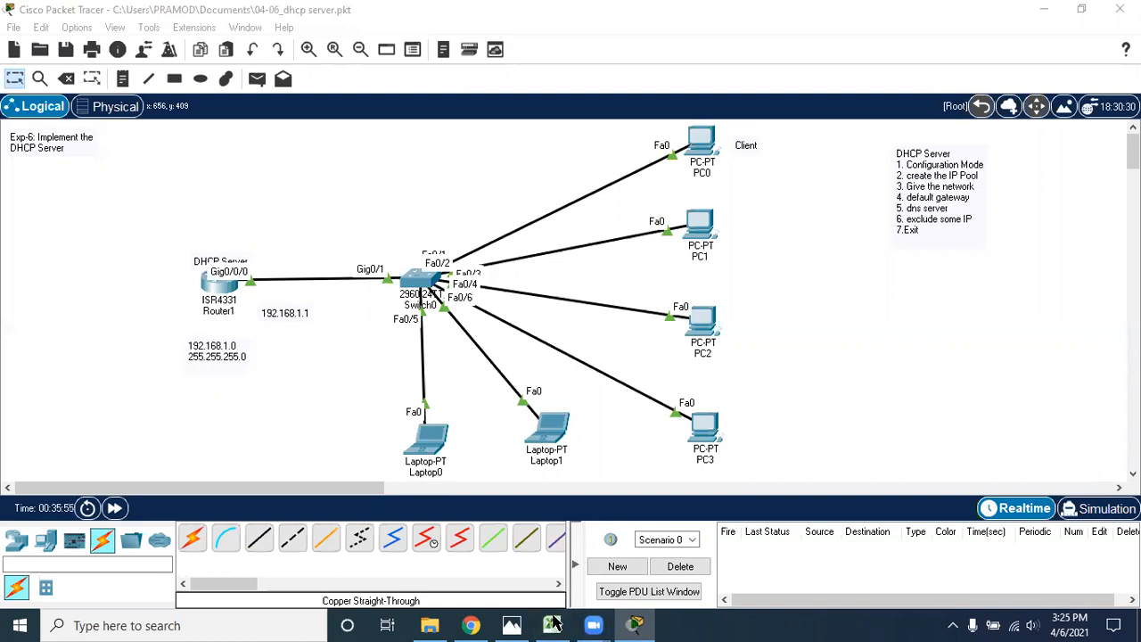